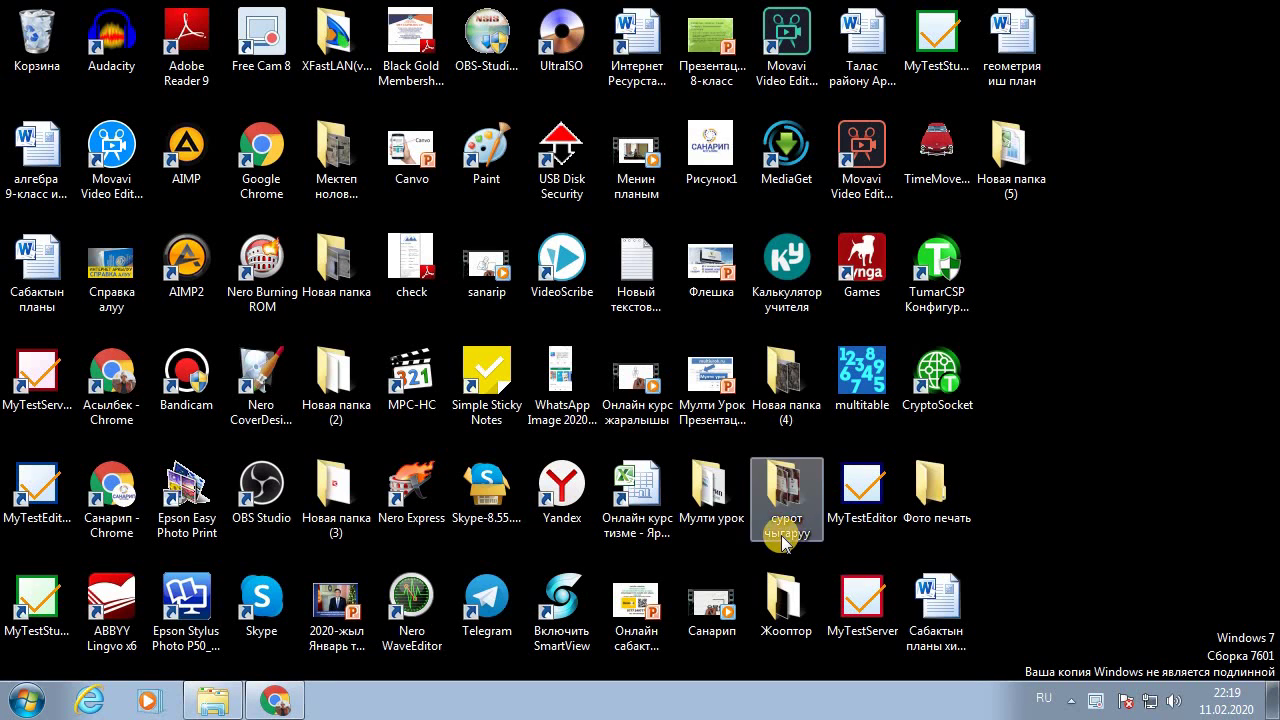
# Step: Launch Microsoft Excel 2010 from the Windows 7 Start menu to get a blank workbook
pyautogui.click(15, 708)
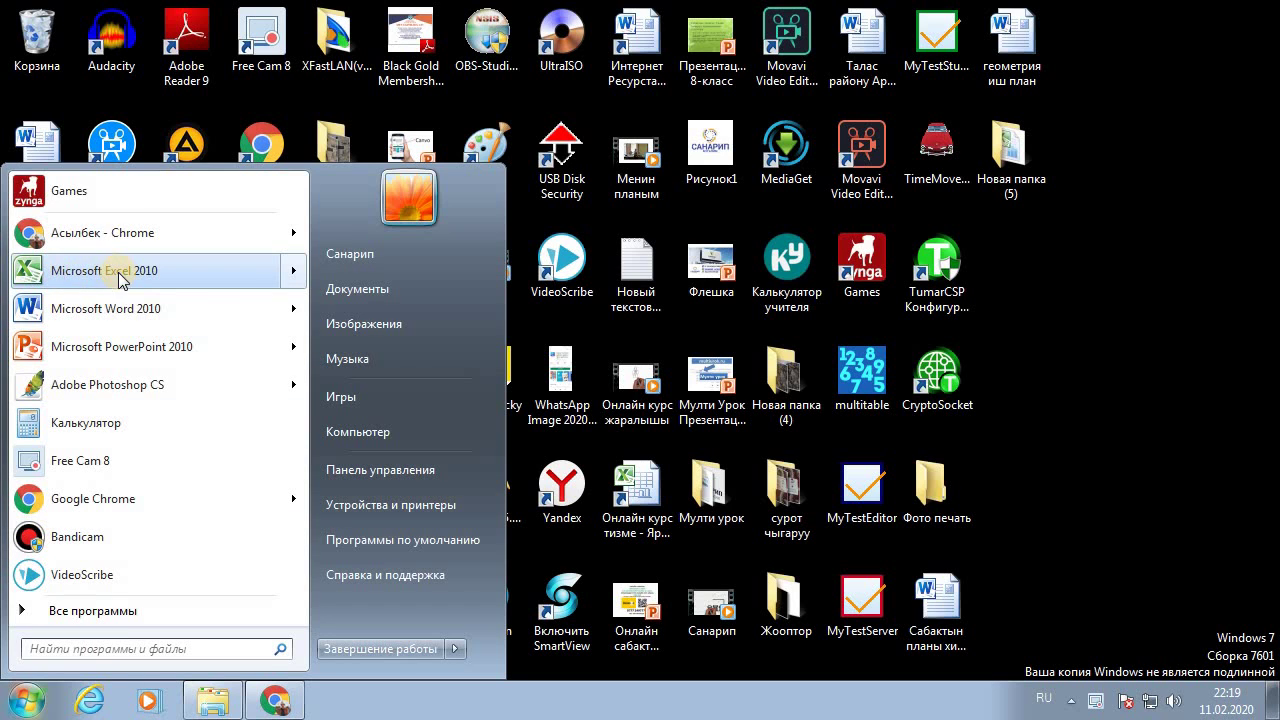
pyautogui.moveTo(104, 271)
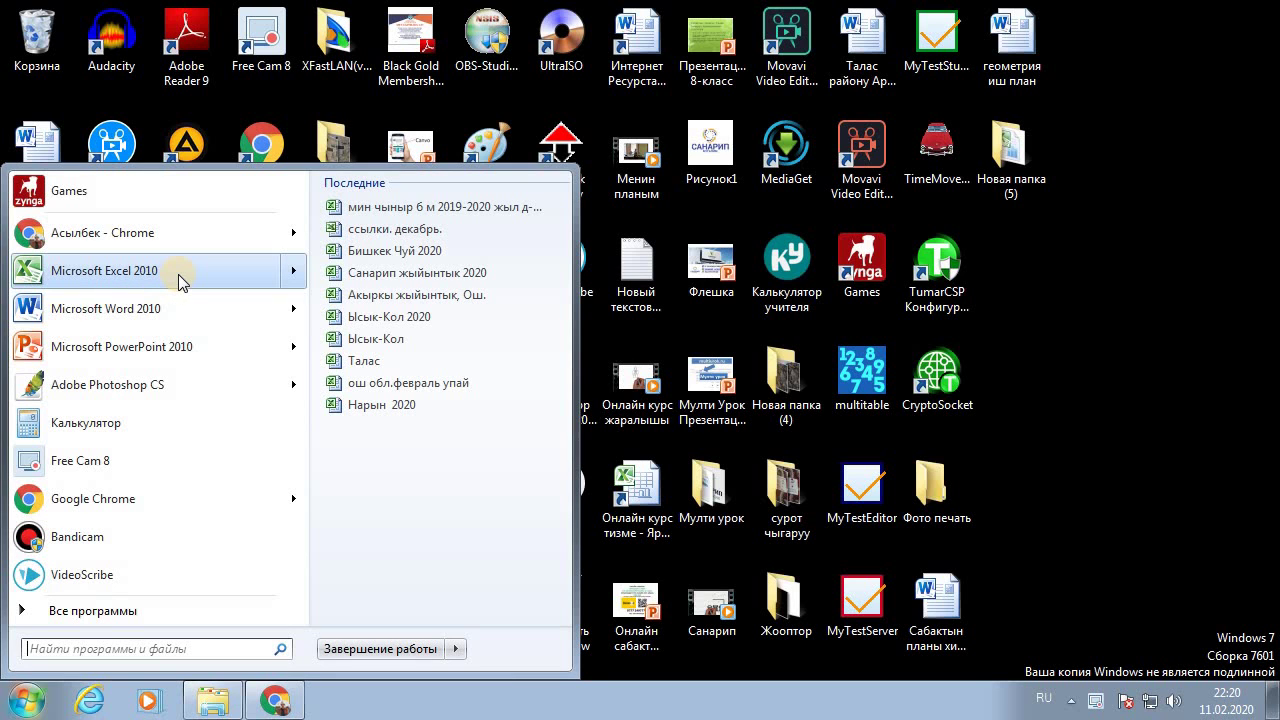
pyautogui.click(180, 273)
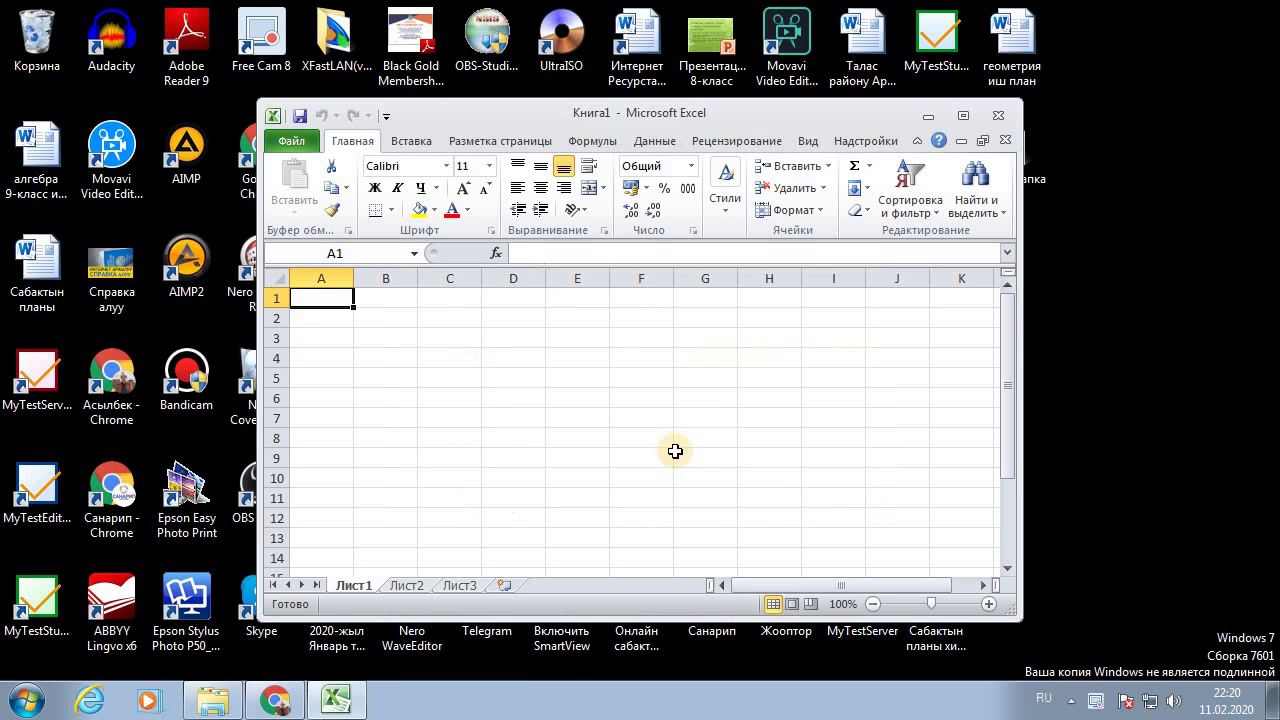
# Step: Maximize the Excel window, then open and dismiss the Лист1 sheet-tab menu
pyautogui.click(966, 117)
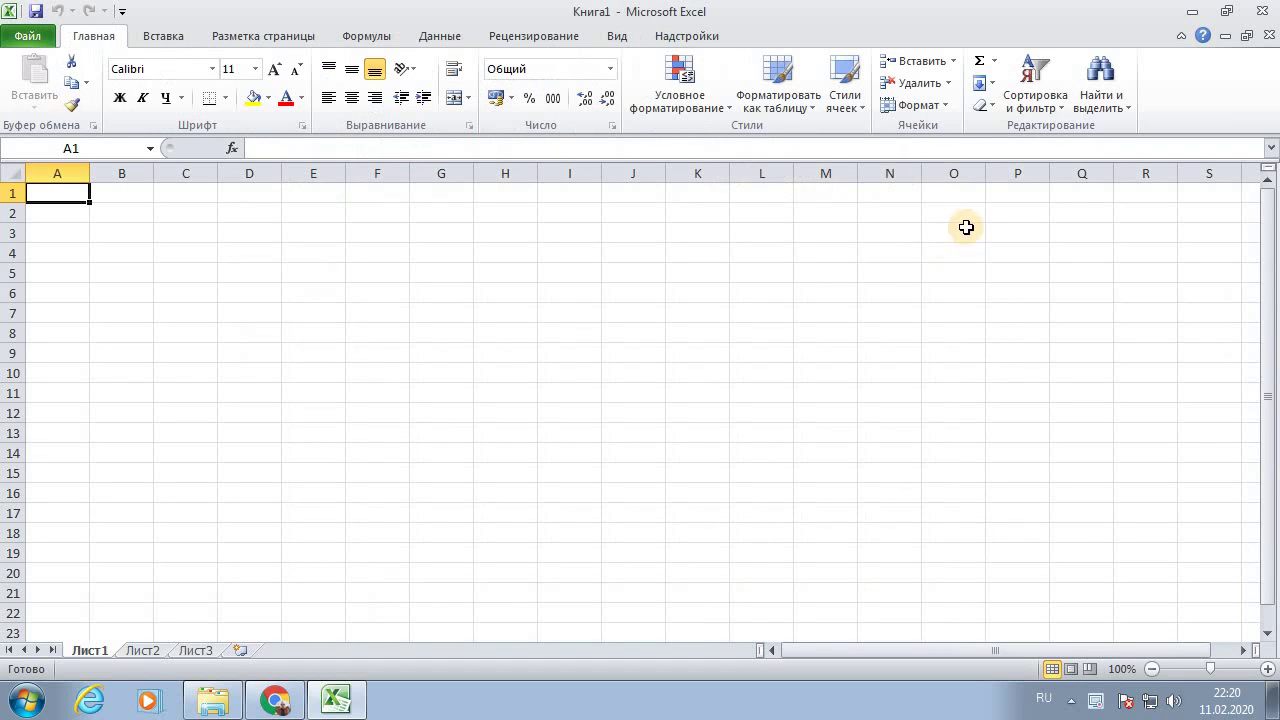
pyautogui.click(180, 262)
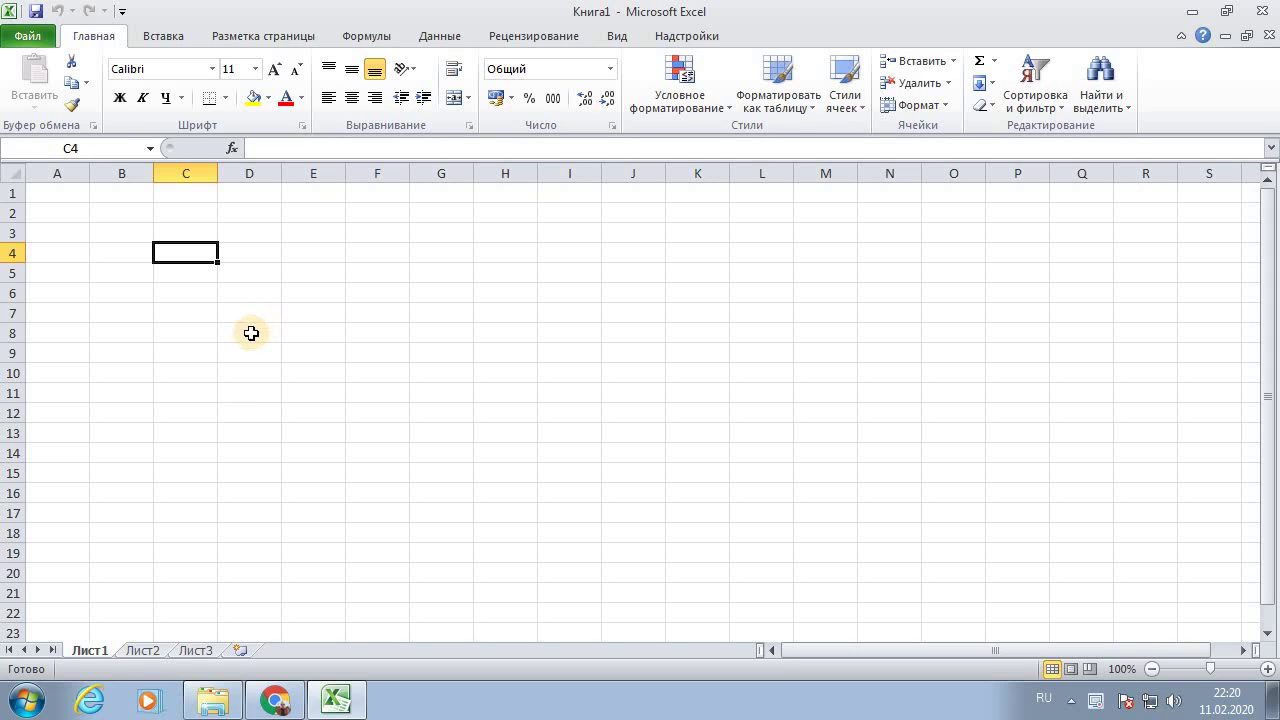
pyautogui.rightClick(96, 650)
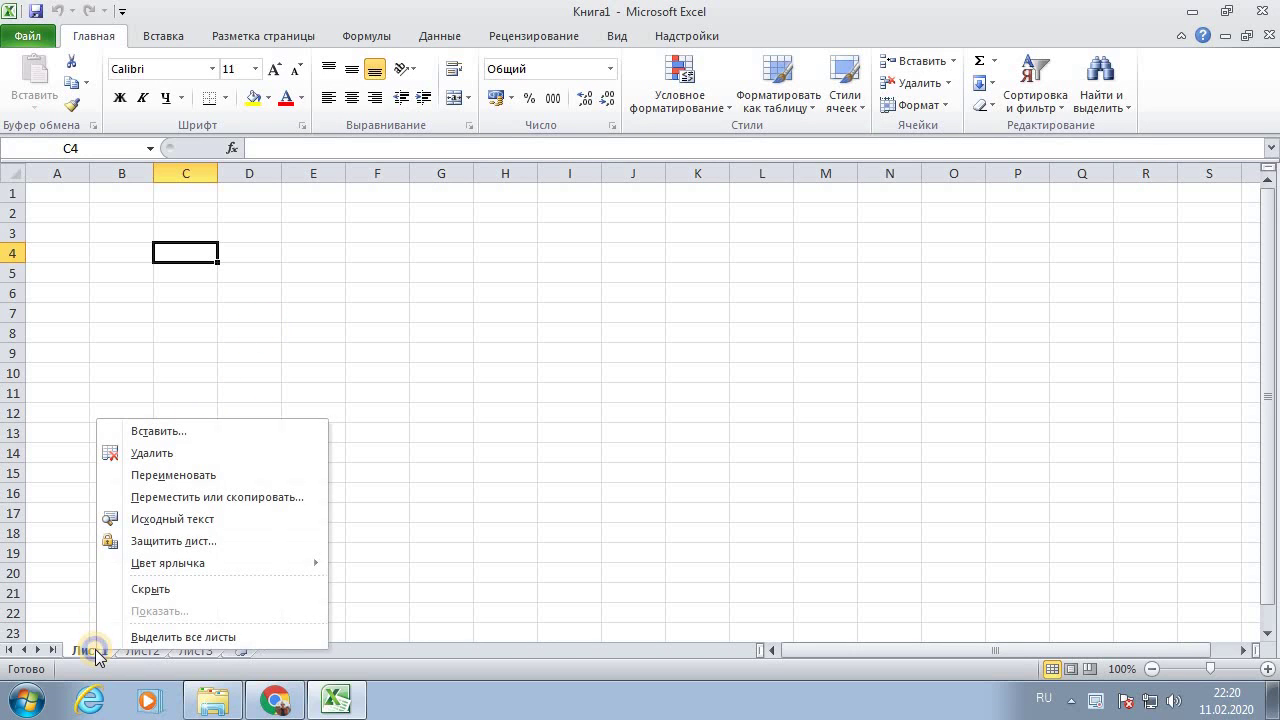
pyautogui.click(57, 613)
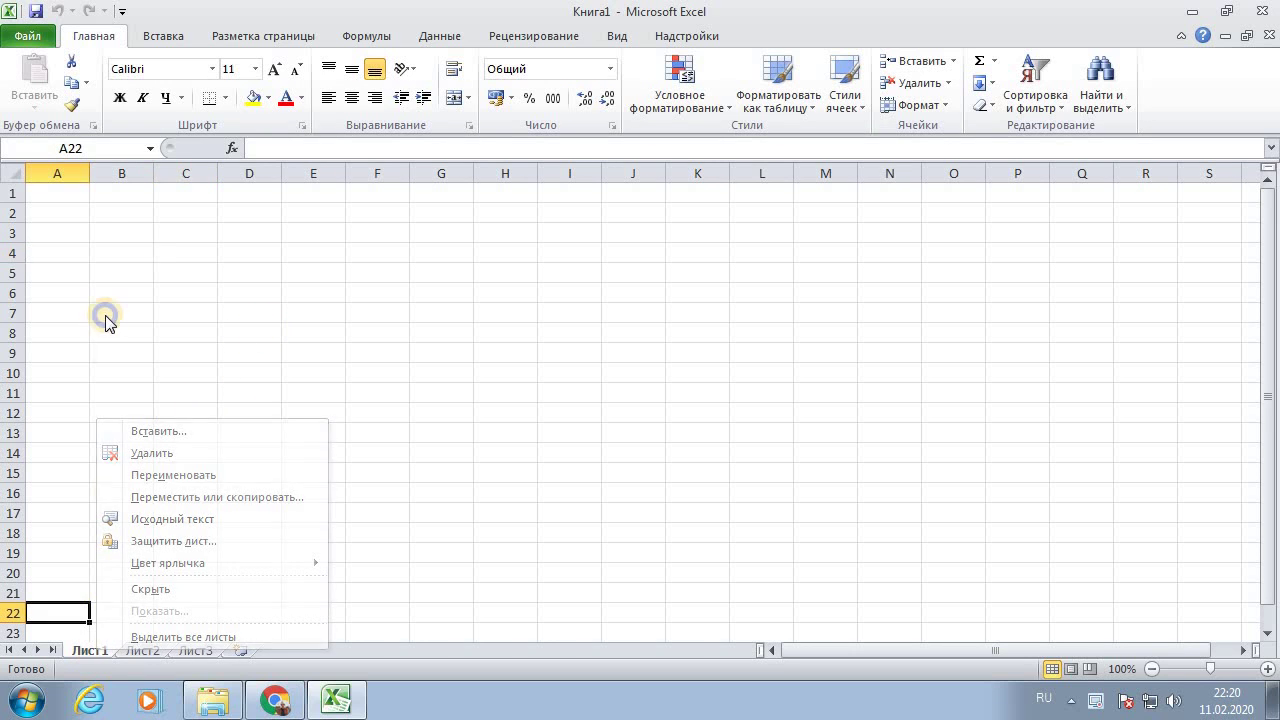
# Step: Open and dismiss a cell's context menu, then select several cells and a row-3 range
pyautogui.rightClick(80, 258)
pyautogui.click(104, 258)
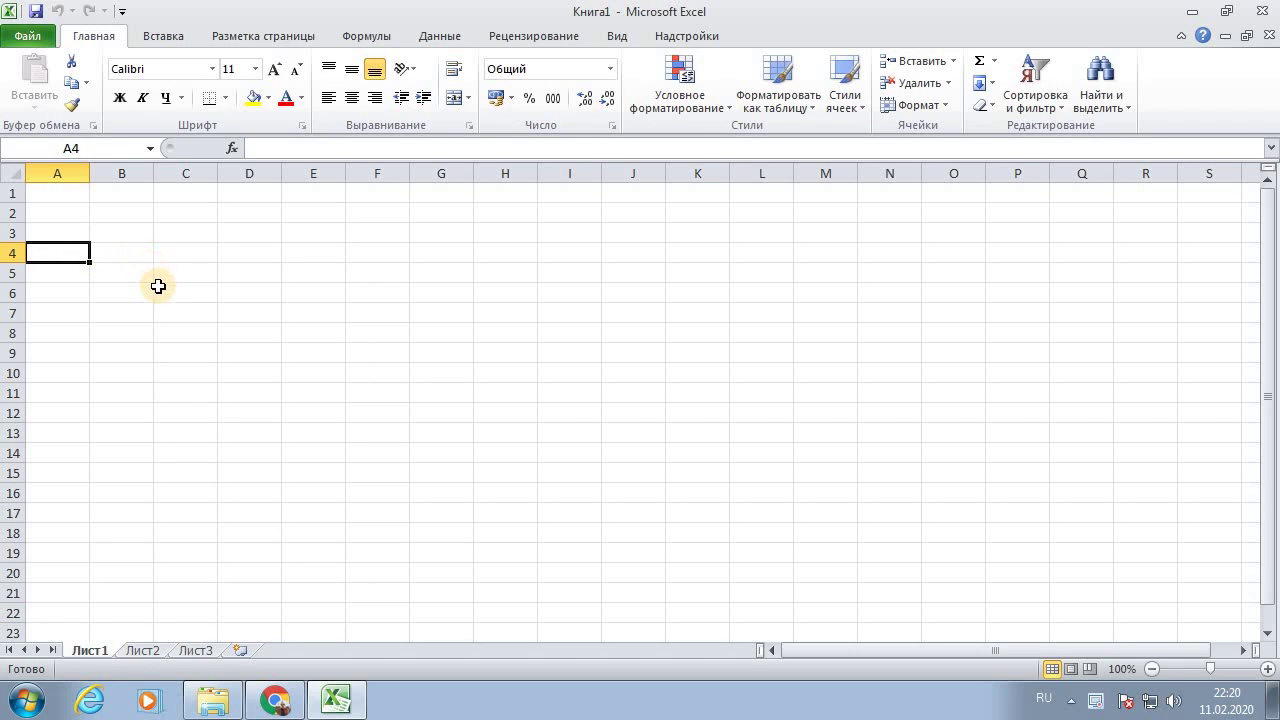
pyautogui.click(122, 310)
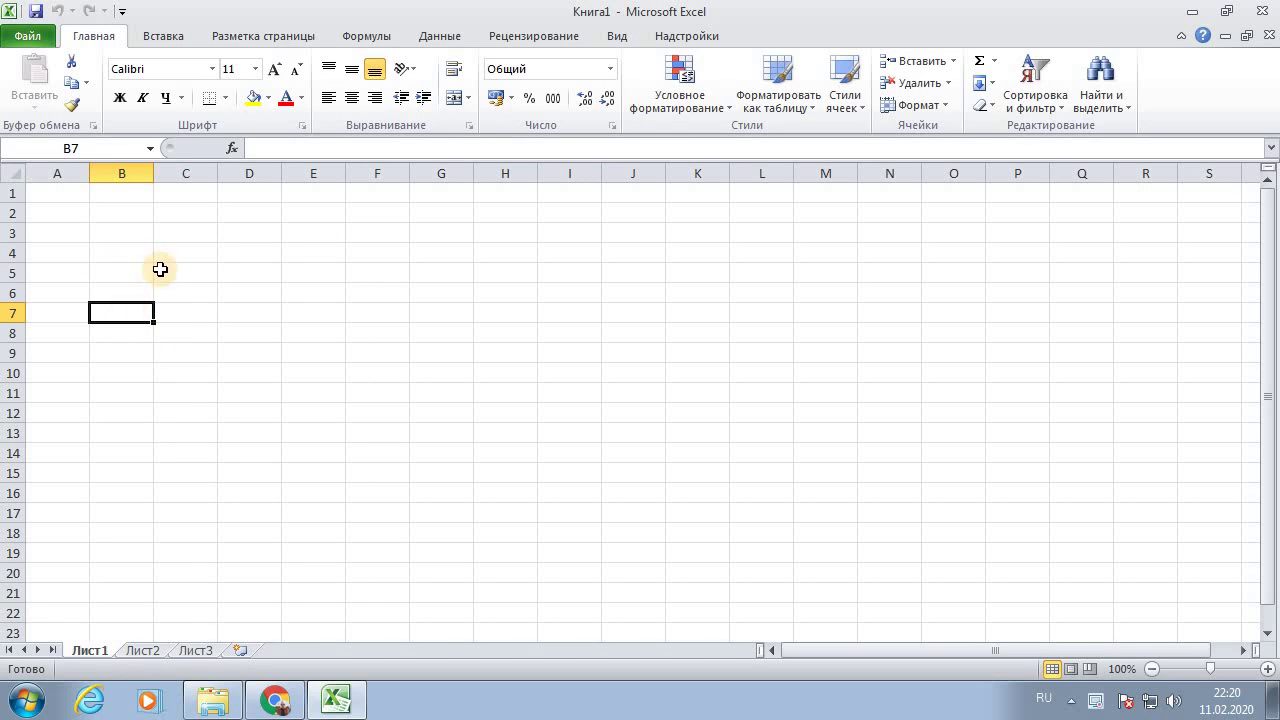
pyautogui.click(205, 258)
pyautogui.moveTo(106, 232)
pyautogui.mouseDown()
pyautogui.moveTo(386, 213)
pyautogui.moveTo(504, 243)
pyautogui.moveTo(796, 231)
pyautogui.moveTo(234, 251)
pyautogui.moveTo(266, 229)
pyautogui.moveTo(517, 249)
pyautogui.moveTo(817, 226)
pyautogui.mouseUp()
pyautogui.click(390, 375)
pyautogui.click(105, 252)
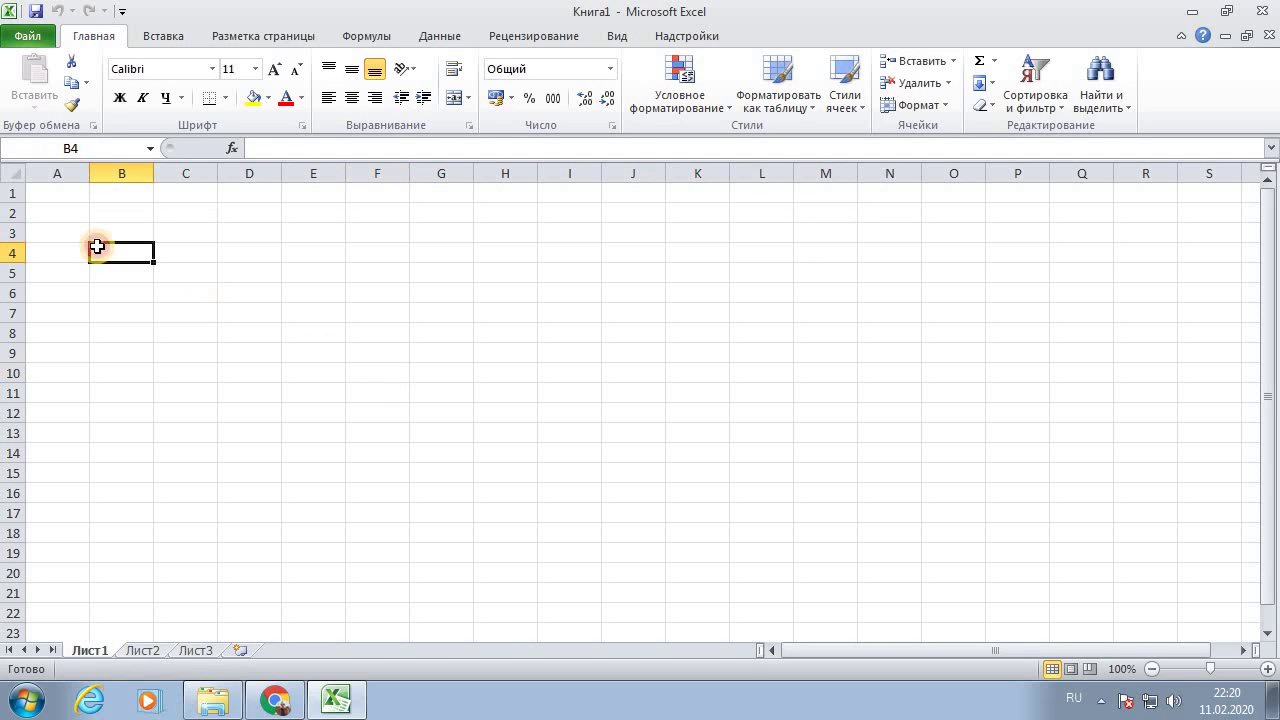
pyautogui.click(228, 268)
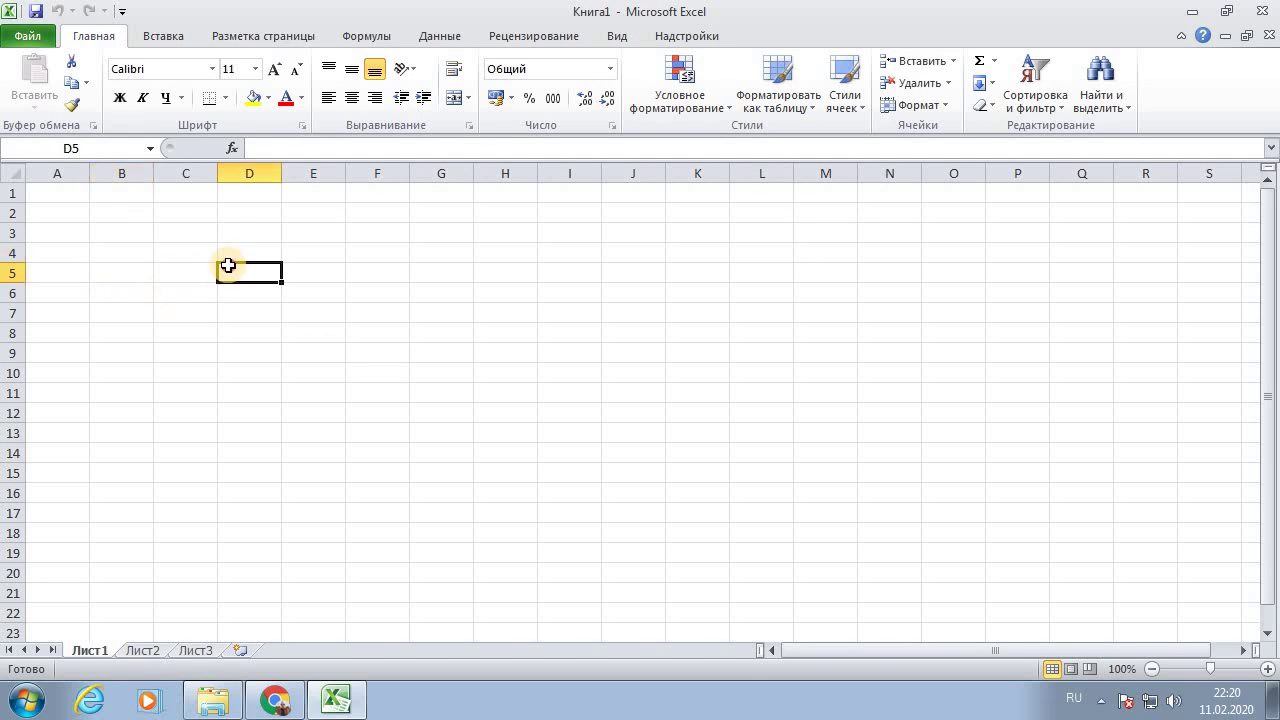
pyautogui.click(172, 232)
pyautogui.click(266, 250)
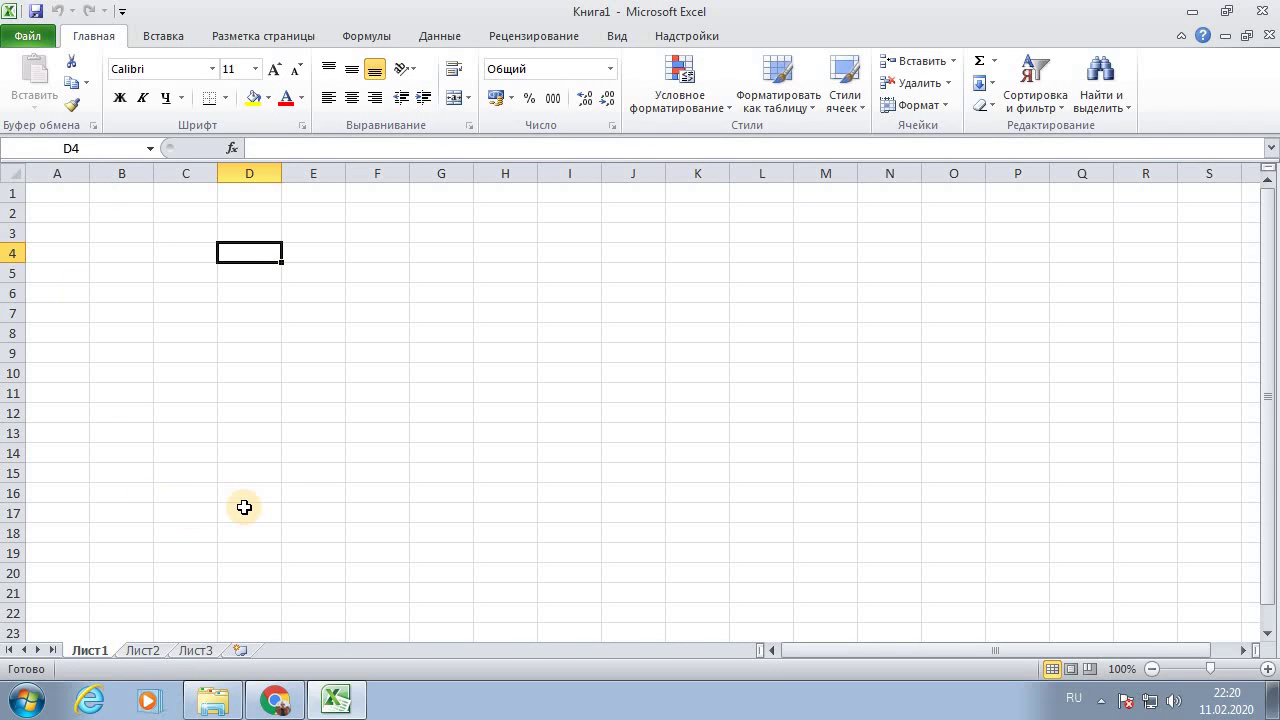
# Step: Scroll the empty sheet and select cells E1, B4, E5, D5 and finally G3
pyautogui.scroll(-1, 241, 508)
pyautogui.scroll(-2, 241, 508)
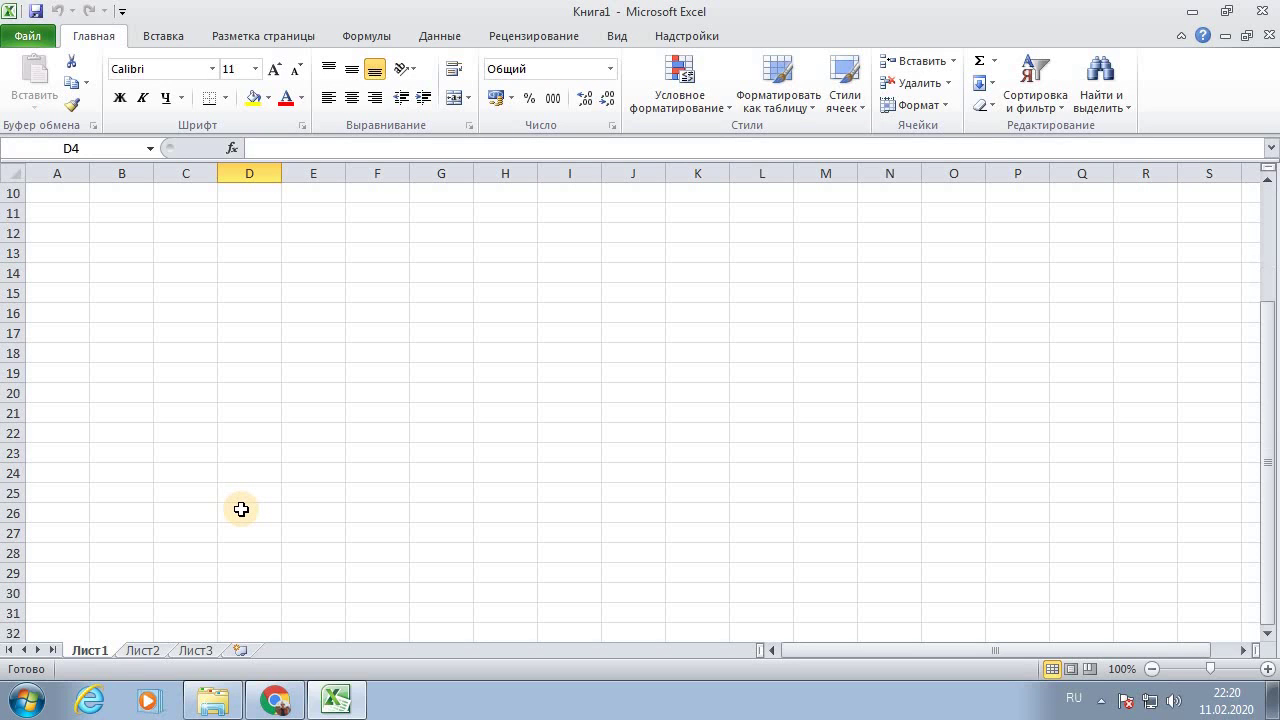
pyautogui.scroll(1, 241, 508)
pyautogui.scroll(2, 241, 508)
pyautogui.click(318, 196)
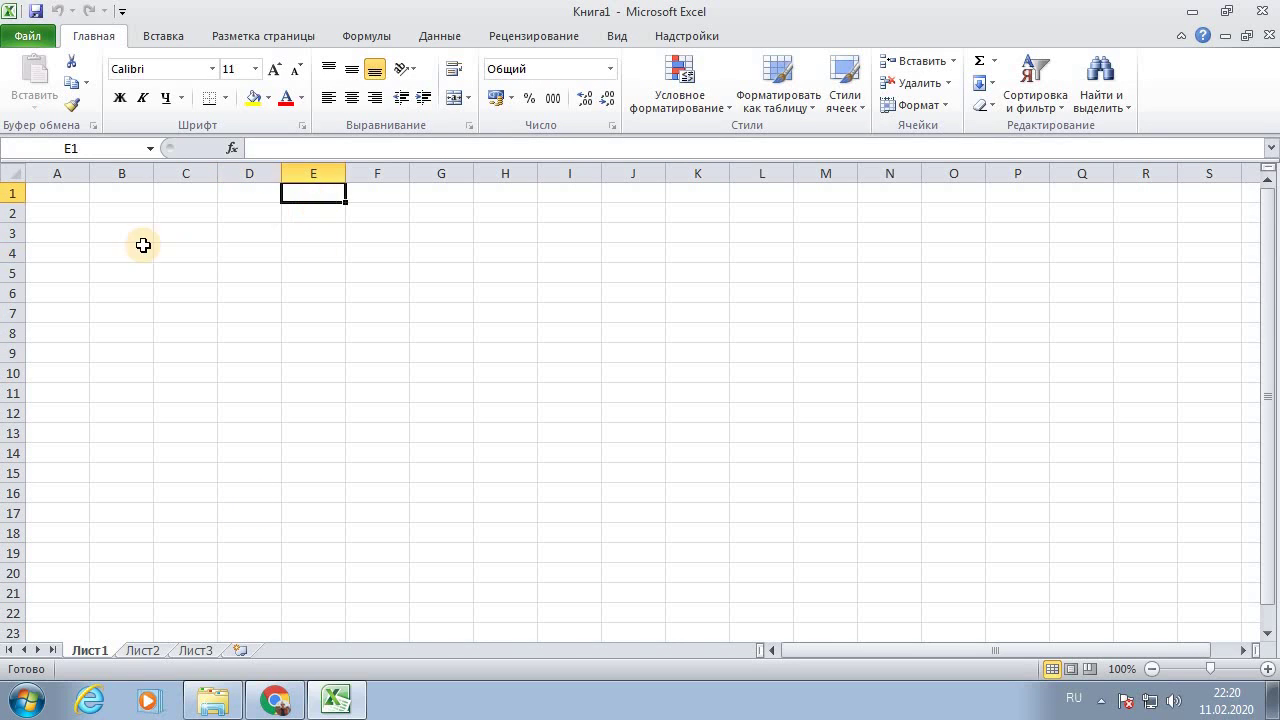
pyautogui.click(141, 247)
pyautogui.scroll(-5, 75, 598)
pyautogui.scroll(-3, 75, 598)
pyautogui.scroll(8, 75, 598)
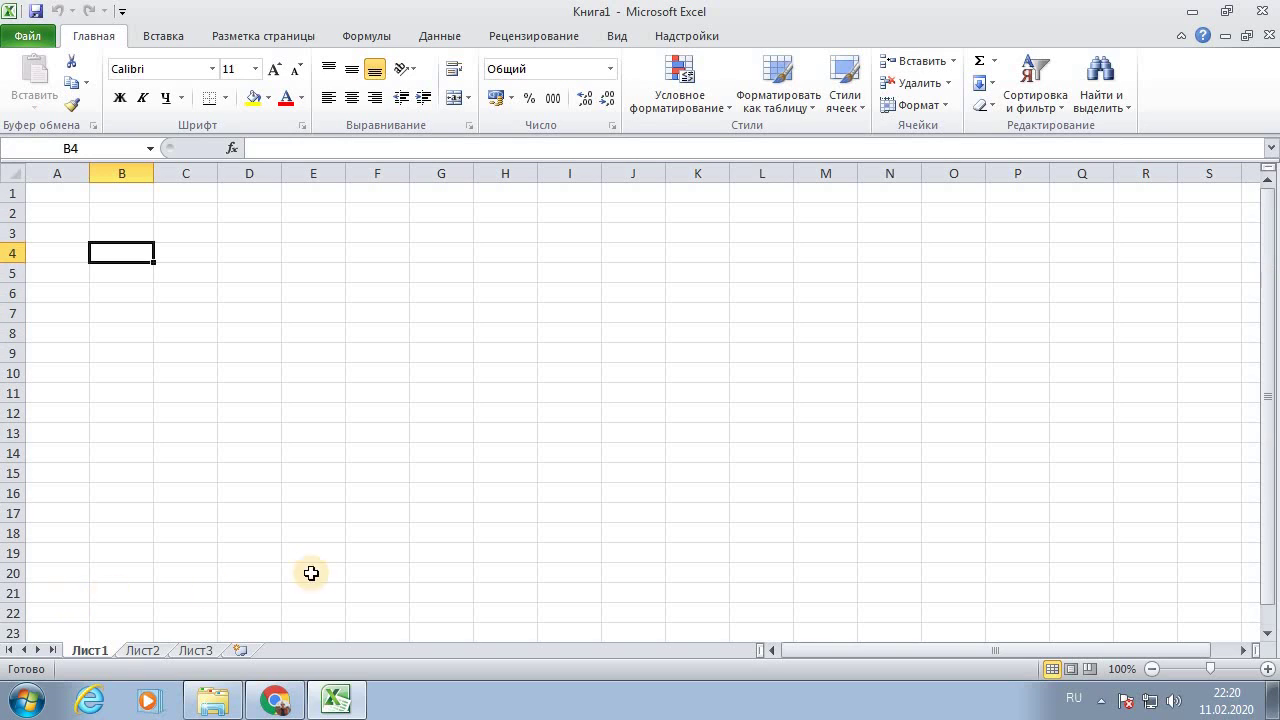
pyautogui.click(300, 275)
pyautogui.click(244, 268)
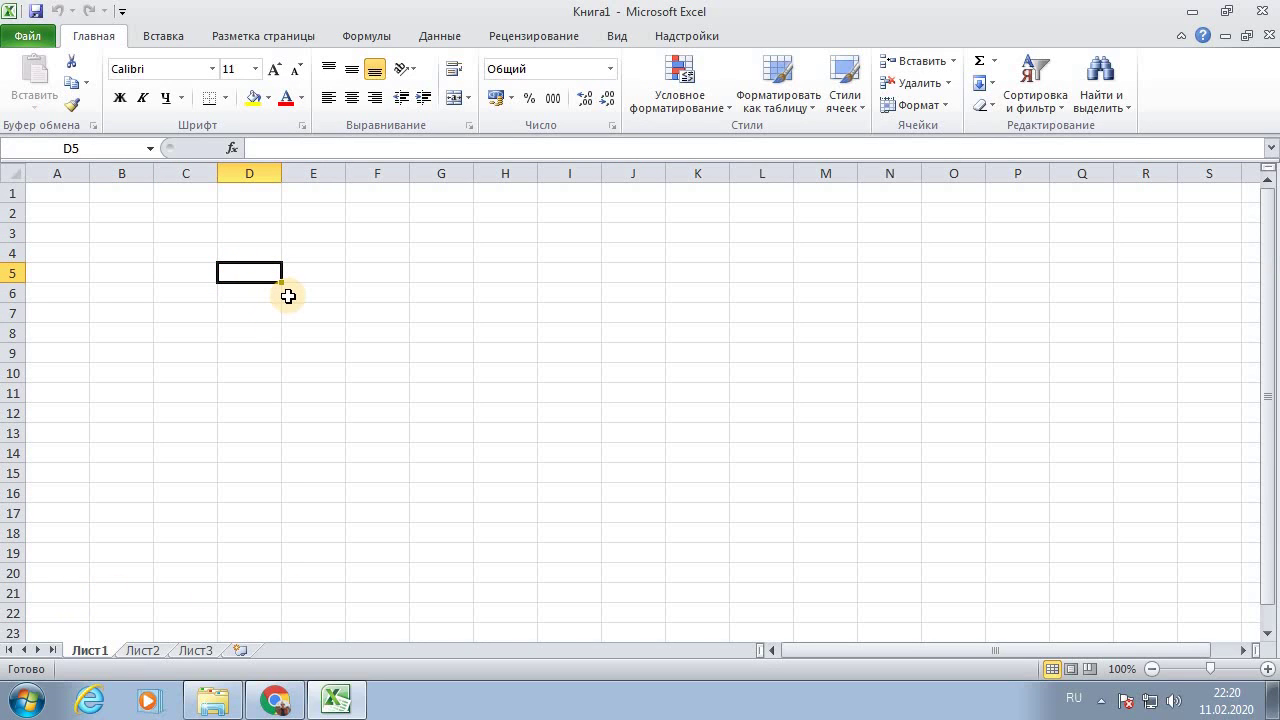
pyautogui.click(437, 234)
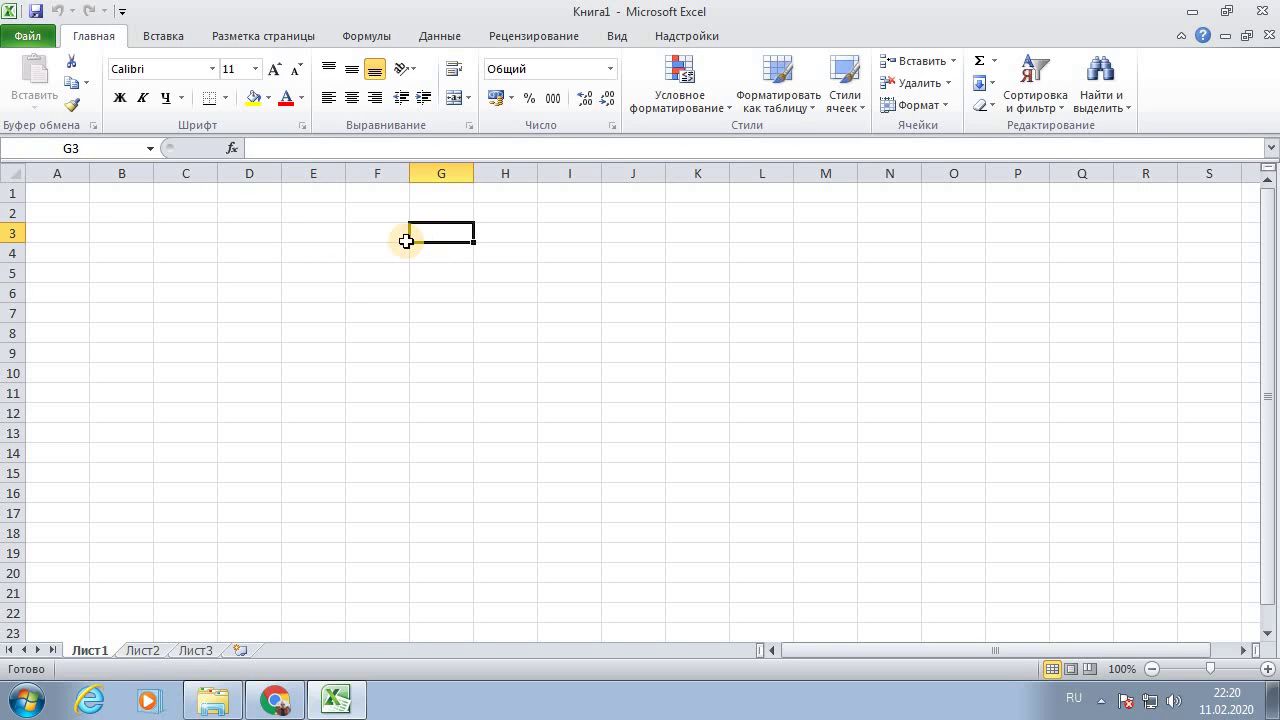
pyautogui.click(65, 172)
pyautogui.moveTo(65, 172); pyautogui.dragTo(750, 167)
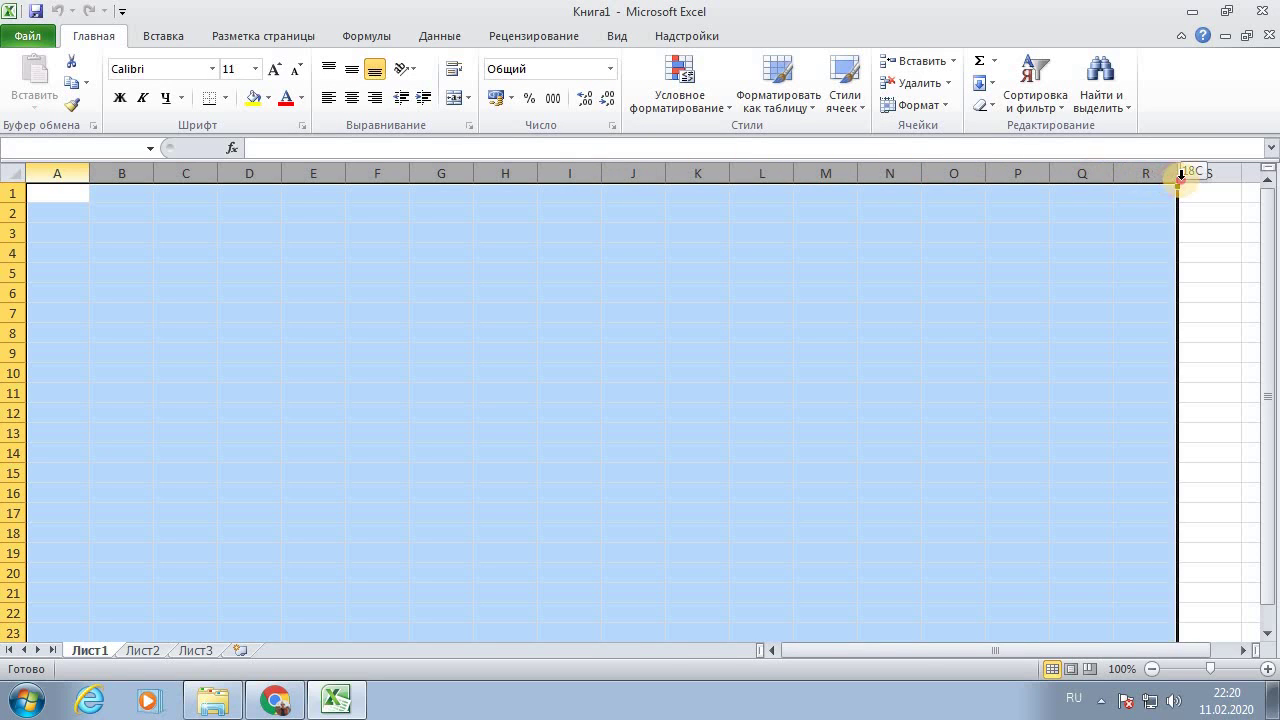
pyautogui.moveTo(750, 167)
pyautogui.mouseDown()
pyautogui.moveTo(1236, 176)
pyautogui.moveTo(1022, 176)
pyautogui.mouseUp()
pyautogui.click(1062, 350)
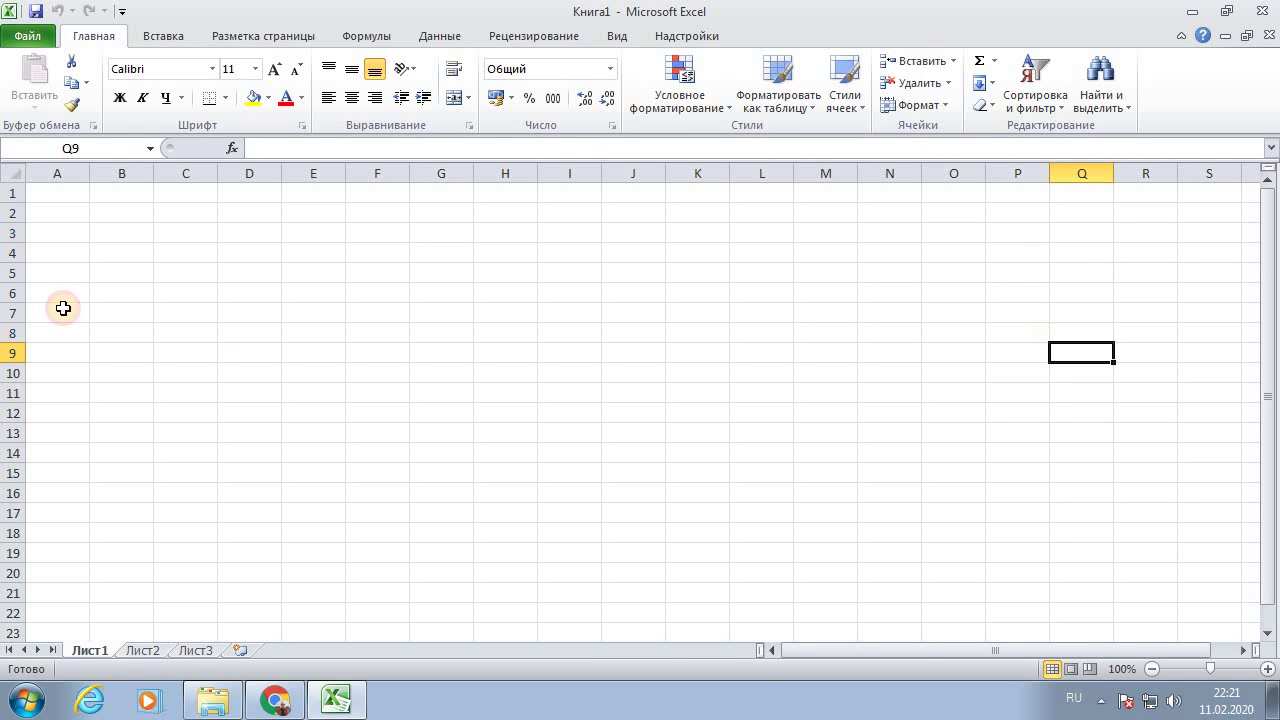
pyautogui.moveTo(6, 192)
pyautogui.mouseDown()
pyautogui.moveTo(56, 645)
pyautogui.moveTo(109, 506)
pyautogui.moveTo(287, 361)
pyautogui.moveTo(297, 386)
pyautogui.mouseUp()
pyautogui.click(429, 315)
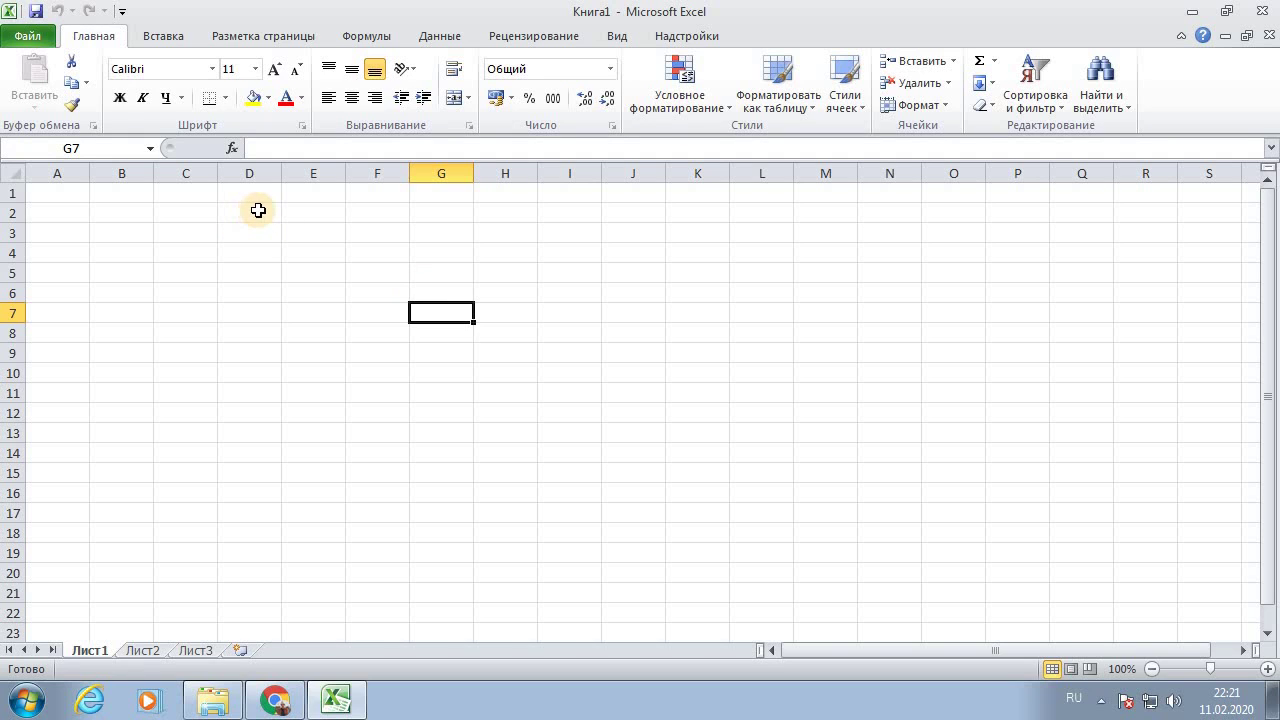
pyautogui.moveTo(257, 211)
pyautogui.mouseDown()
pyautogui.moveTo(451, 205)
pyautogui.moveTo(573, 224)
pyautogui.moveTo(631, 212)
pyautogui.moveTo(271, 227)
pyautogui.moveTo(323, 203)
pyautogui.moveTo(446, 217)
pyautogui.mouseUp()
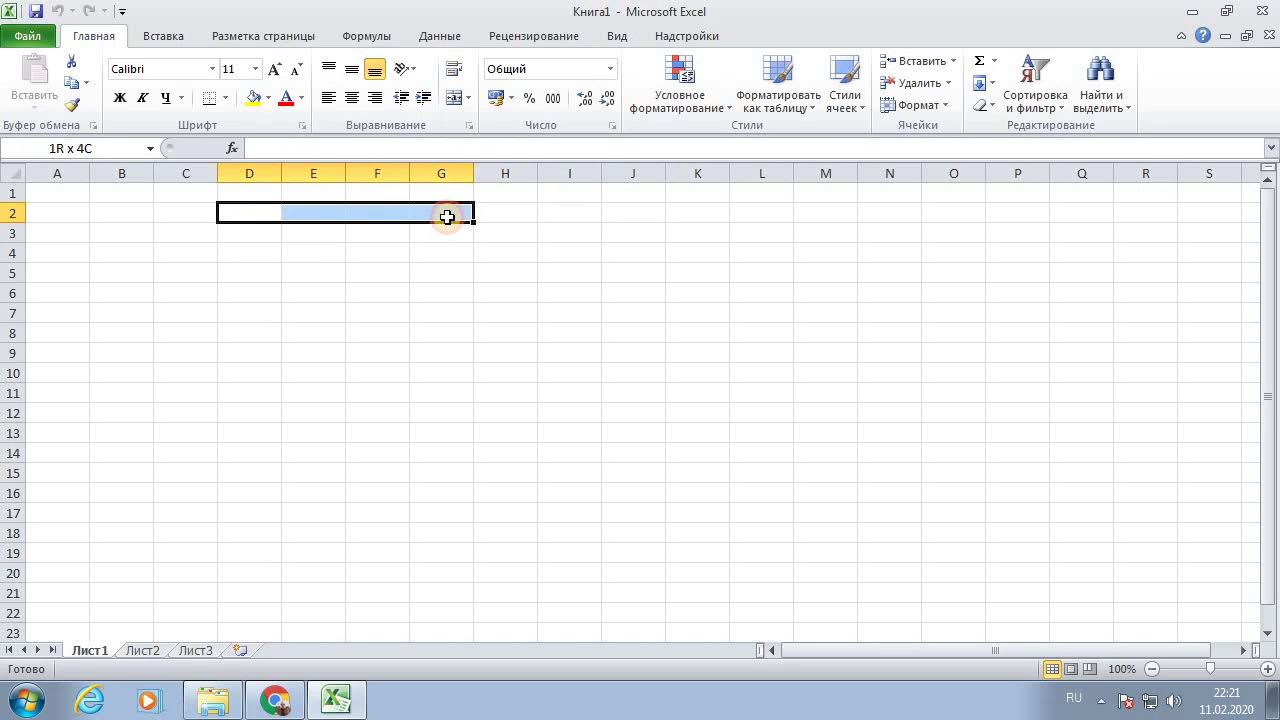
pyautogui.moveTo(446, 217); pyautogui.dragTo(446, 217)
pyautogui.click(148, 216)
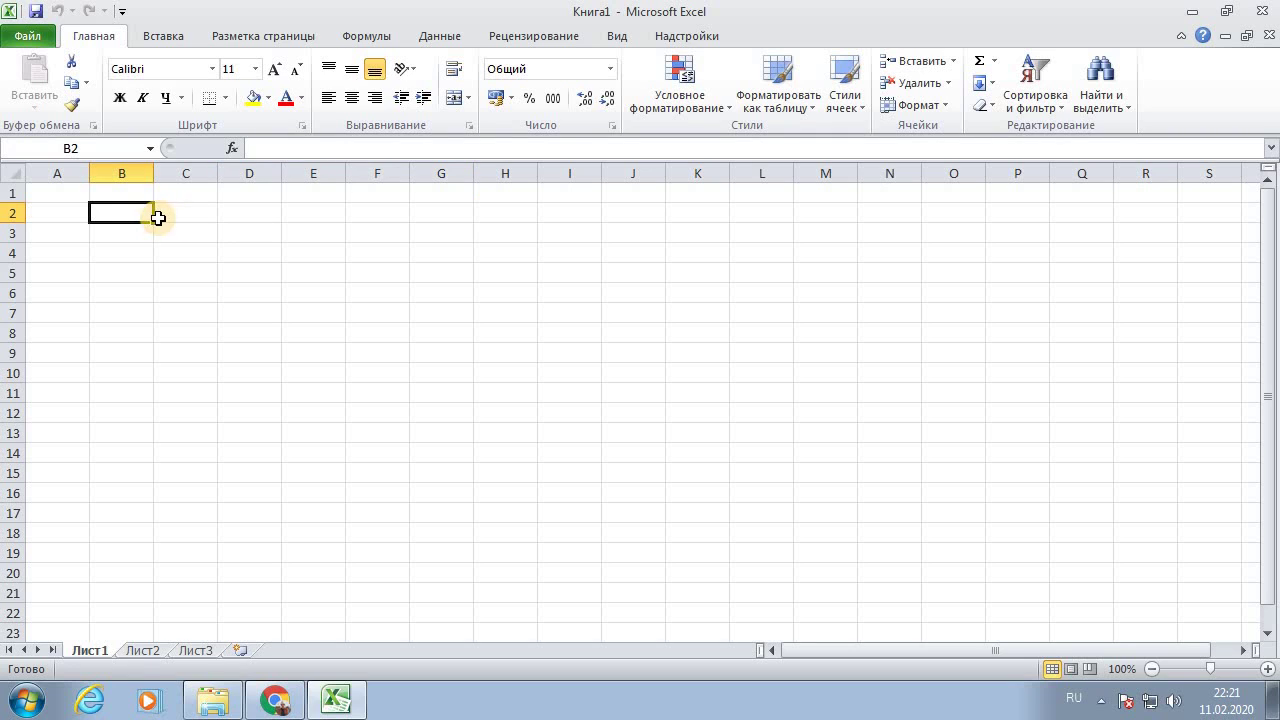
pyautogui.moveTo(128, 212); pyautogui.dragTo(498, 216)
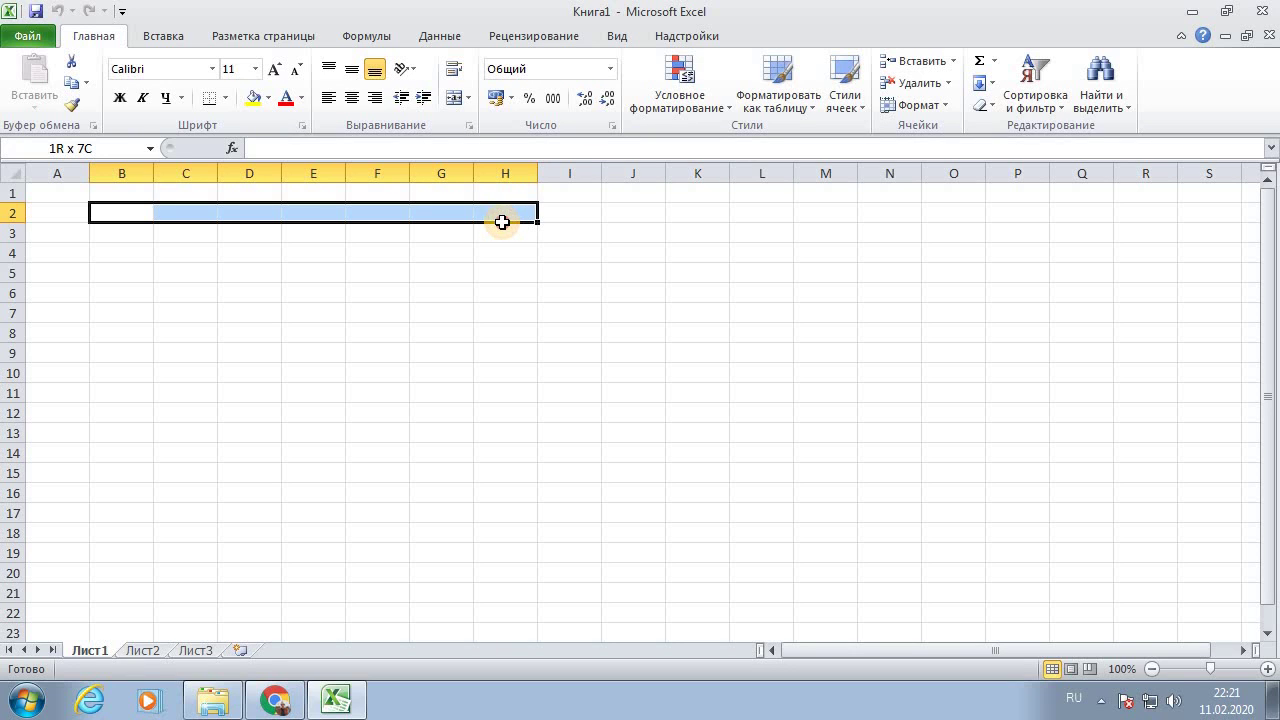
pyautogui.moveTo(502, 222); pyautogui.dragTo(500, 224)
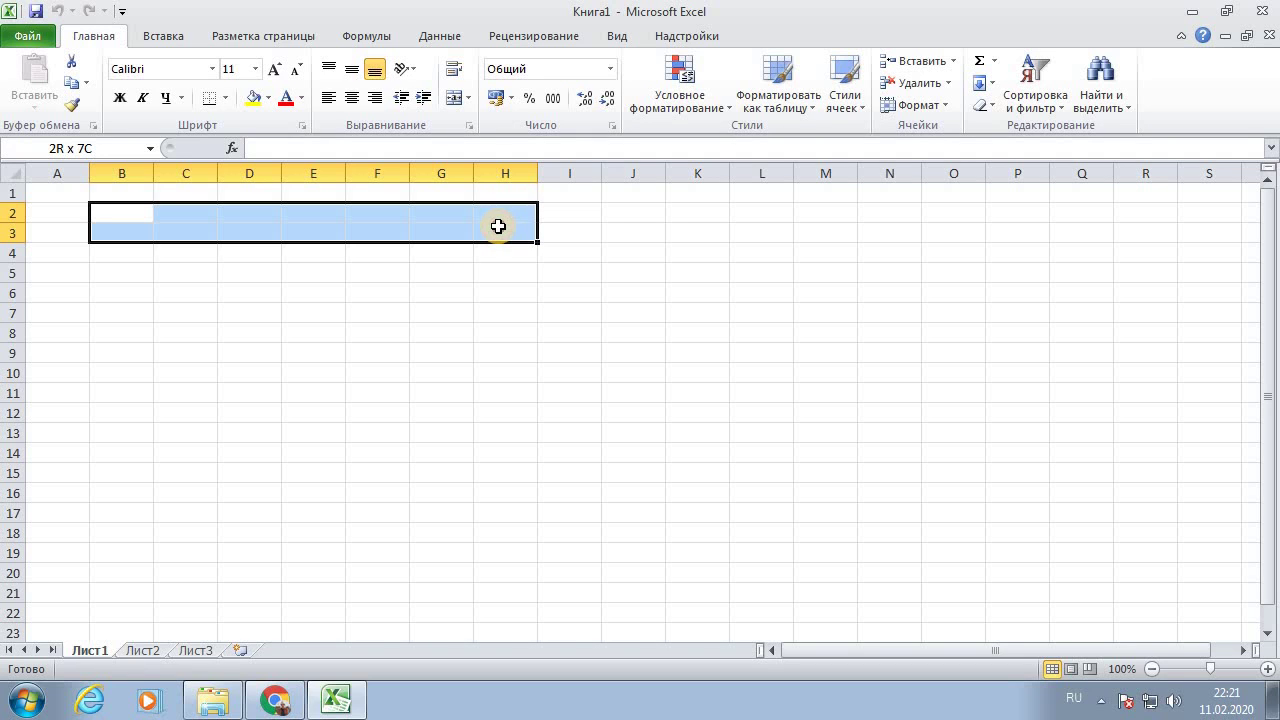
pyautogui.moveTo(498, 226)
pyautogui.mouseDown()
pyautogui.moveTo(409, 217)
pyautogui.moveTo(520, 214)
pyautogui.moveTo(109, 220)
pyautogui.moveTo(566, 211)
pyautogui.mouseUp()
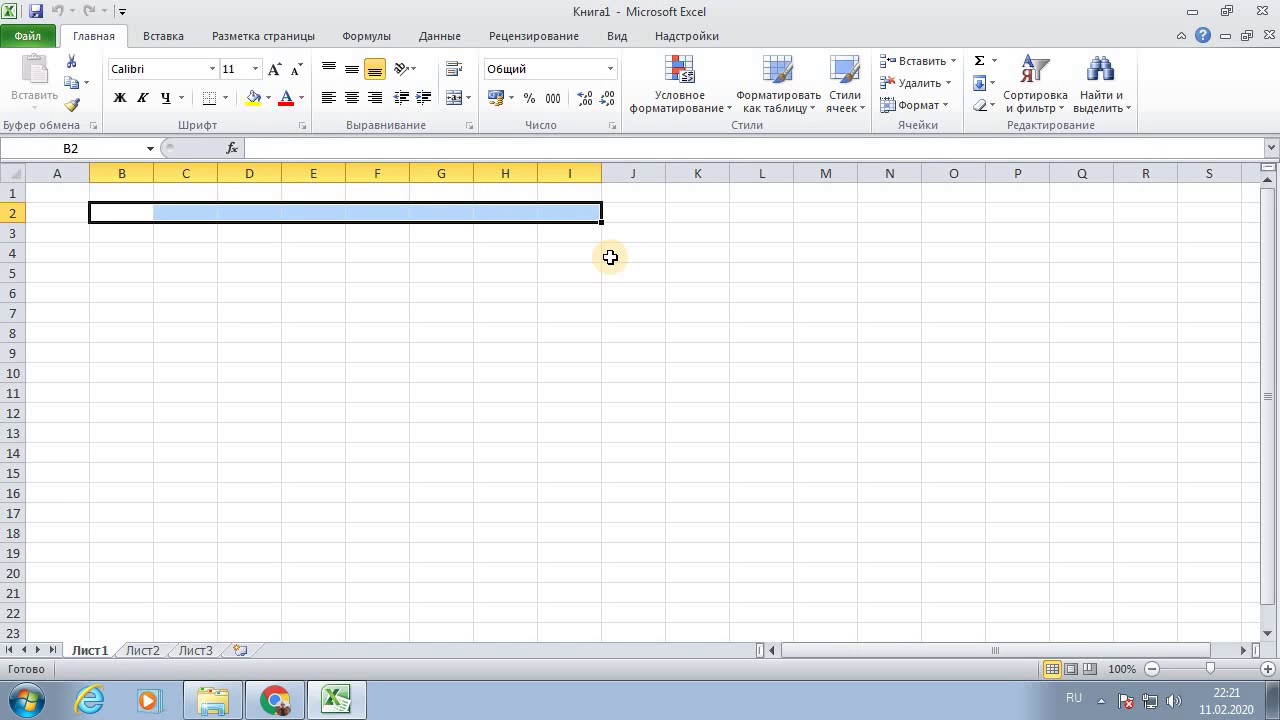
pyautogui.click(243, 271)
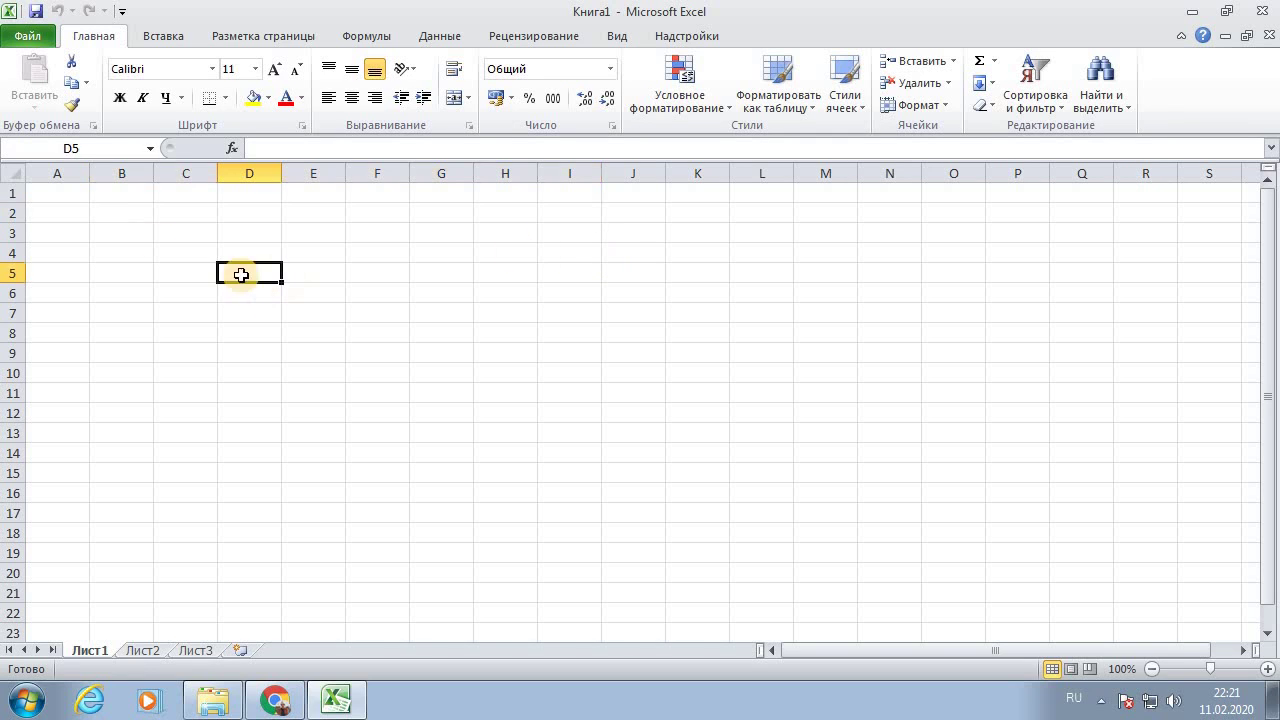
pyautogui.moveTo(129, 218); pyautogui.dragTo(371, 211)
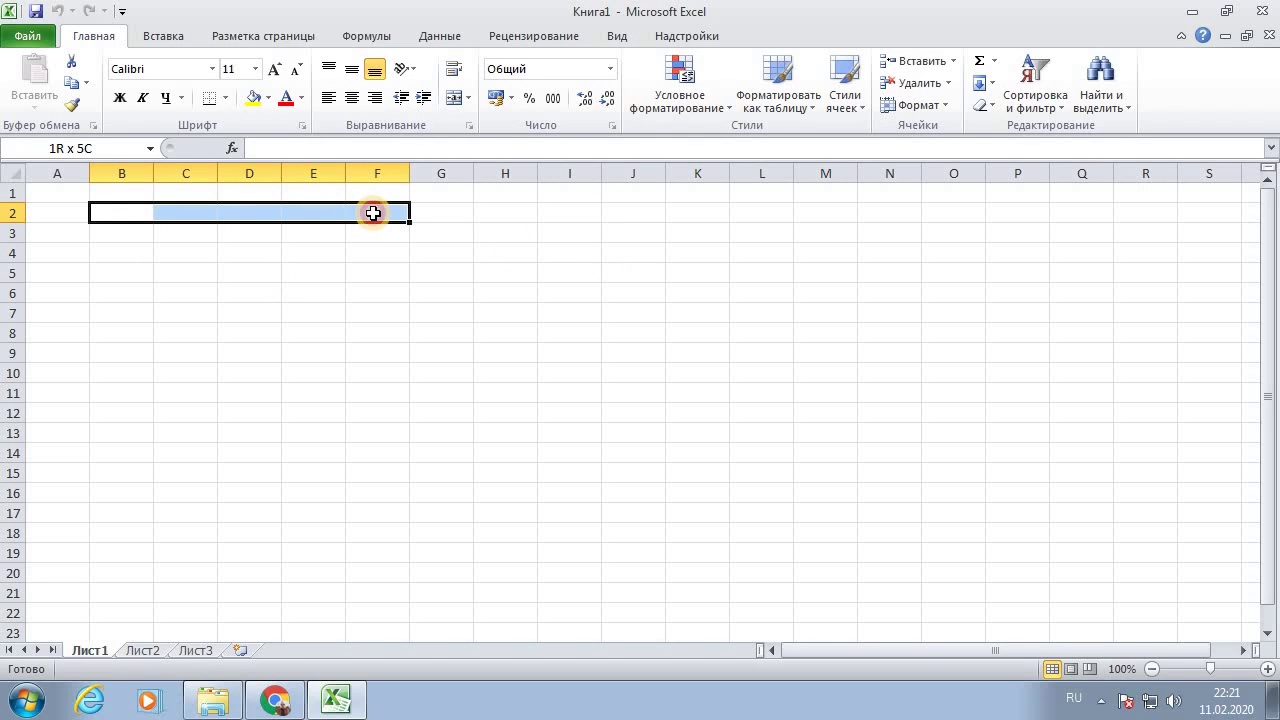
pyautogui.click(250, 295)
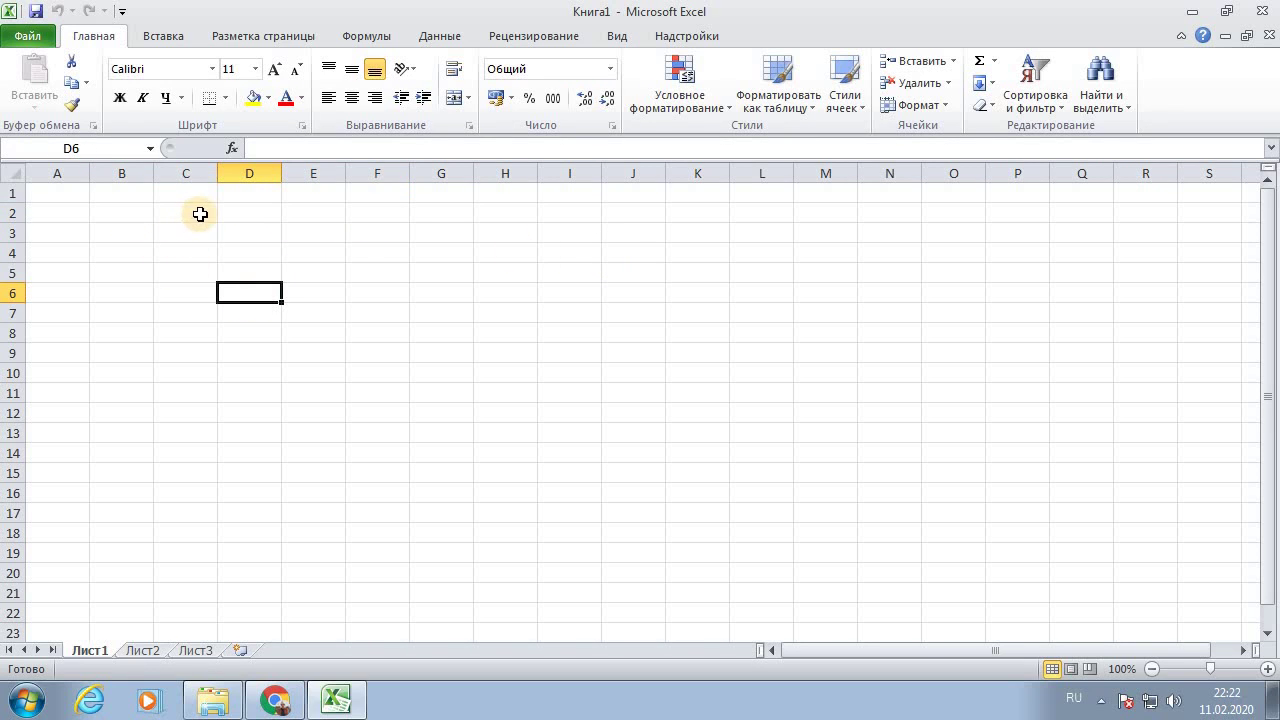
pyautogui.moveTo(197, 212); pyautogui.dragTo(386, 220)
pyautogui.click(313, 290)
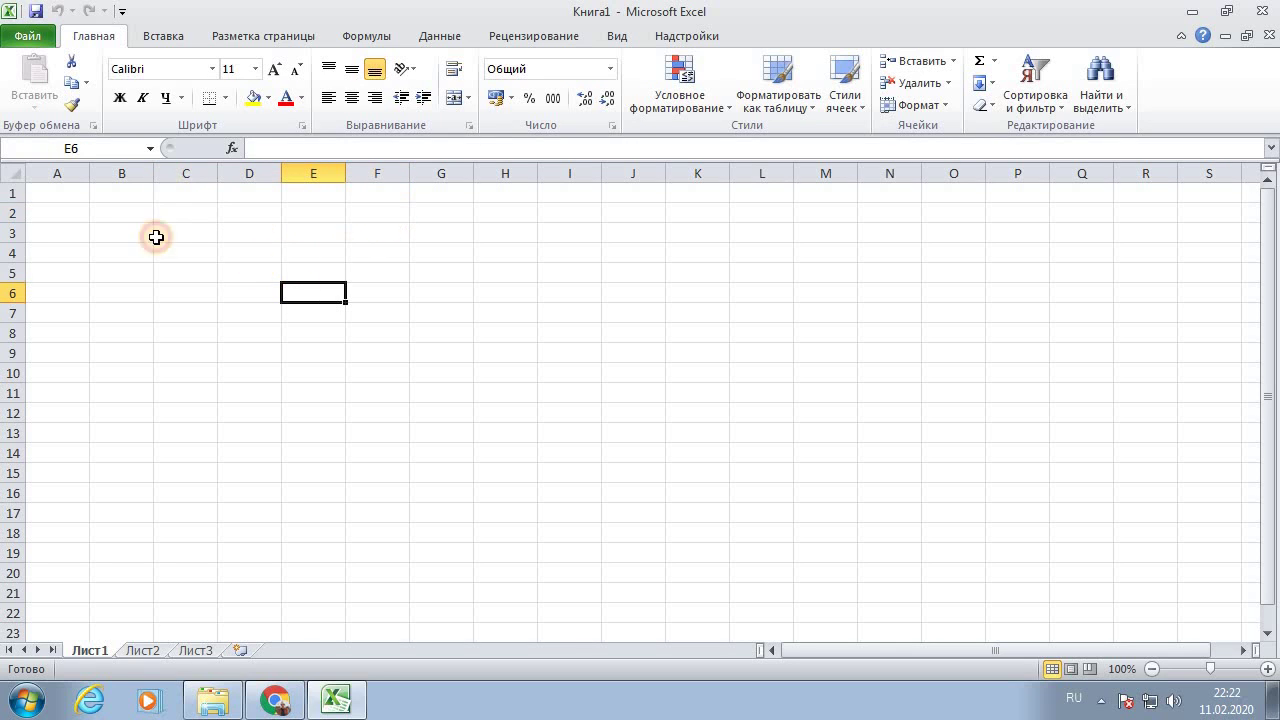
pyautogui.moveTo(186, 211); pyautogui.dragTo(371, 213)
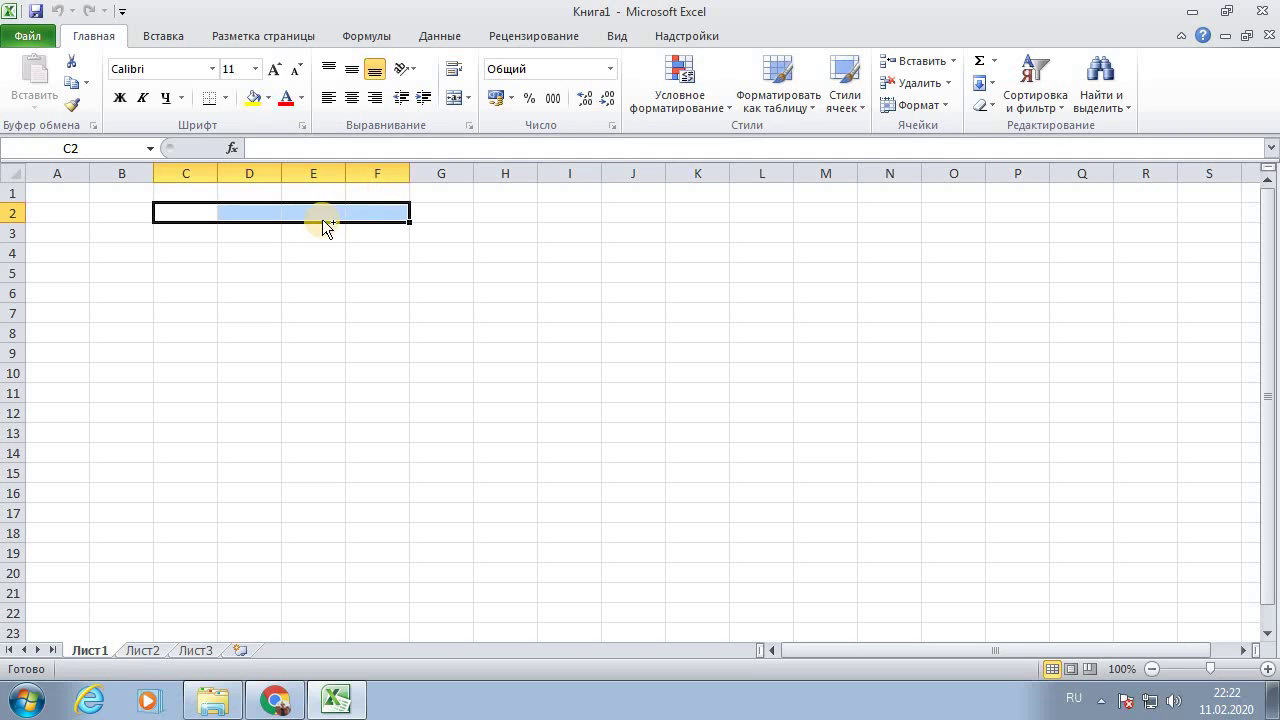
# Step: Select B2:F2 and apply Merge & Center to make one wide title cell
pyautogui.scroll(6, 323, 225)
pyautogui.scroll(2, 930, 273)
pyautogui.scroll(2, 930, 273)
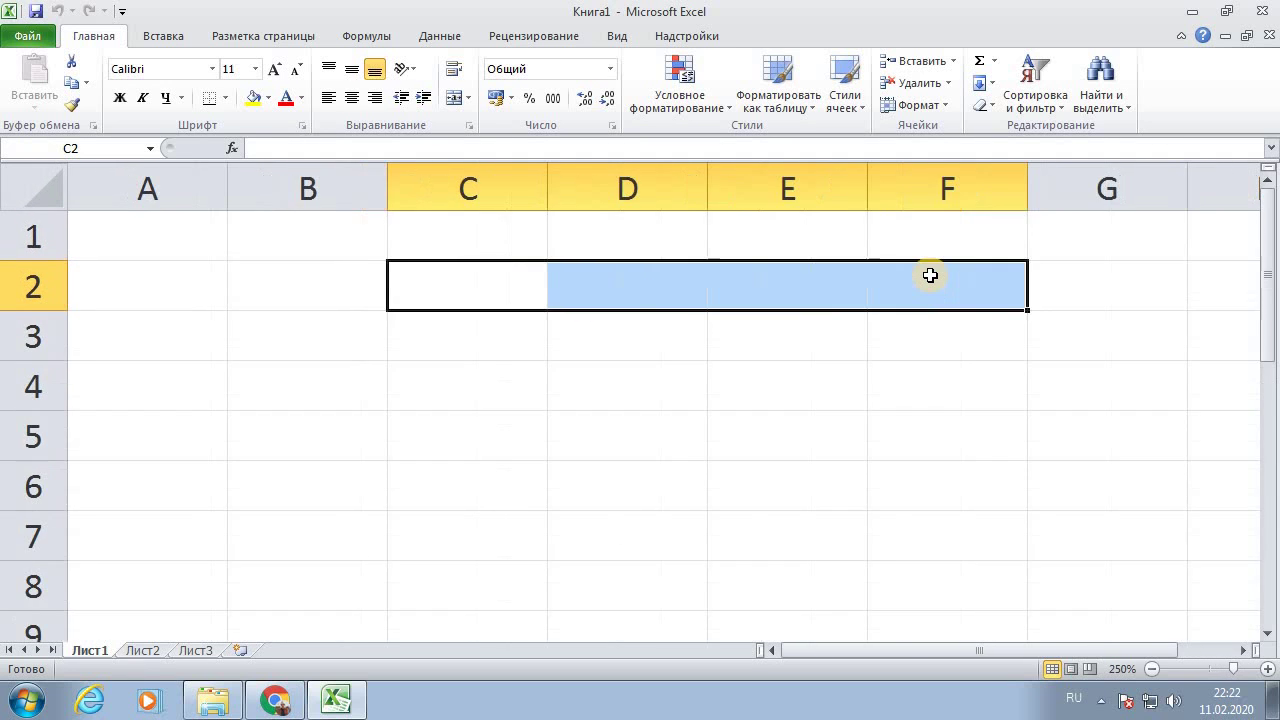
pyautogui.scroll(-1, 930, 275)
pyautogui.scroll(-1, 930, 275)
pyautogui.click(476, 328)
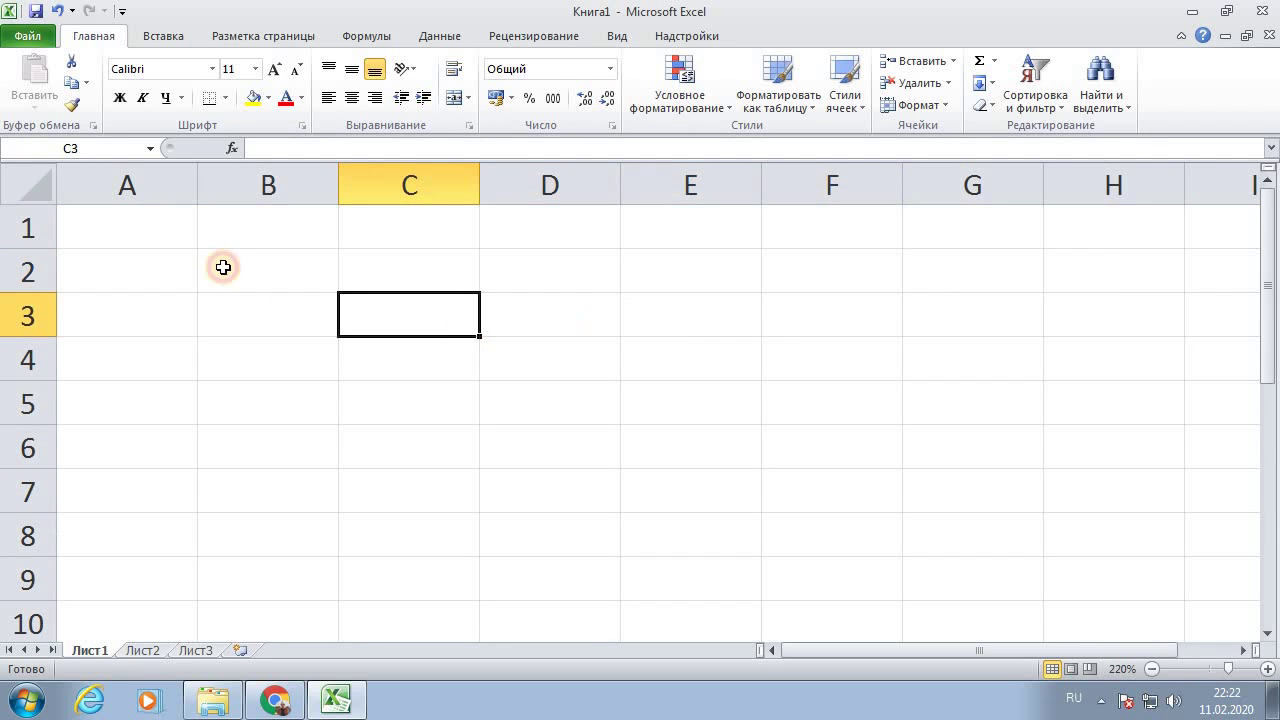
pyautogui.click(255, 268)
pyautogui.moveTo(345, 272); pyautogui.dragTo(797, 270)
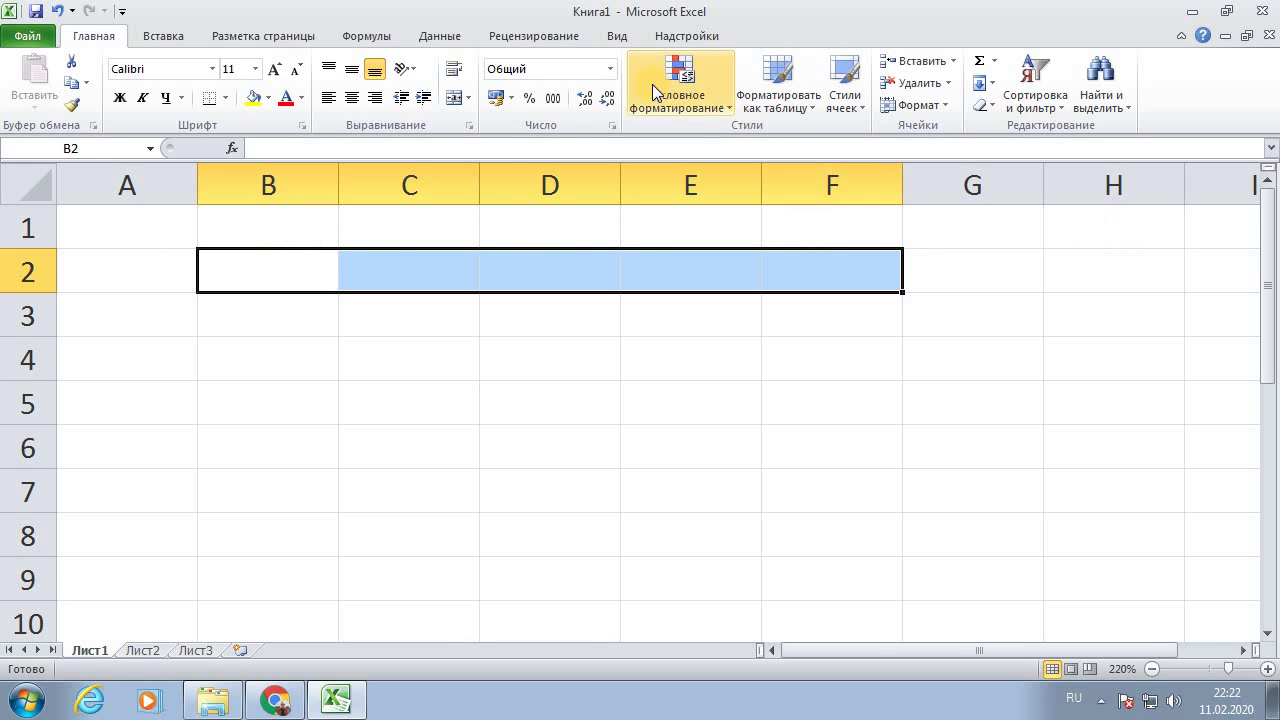
pyautogui.click(455, 100)
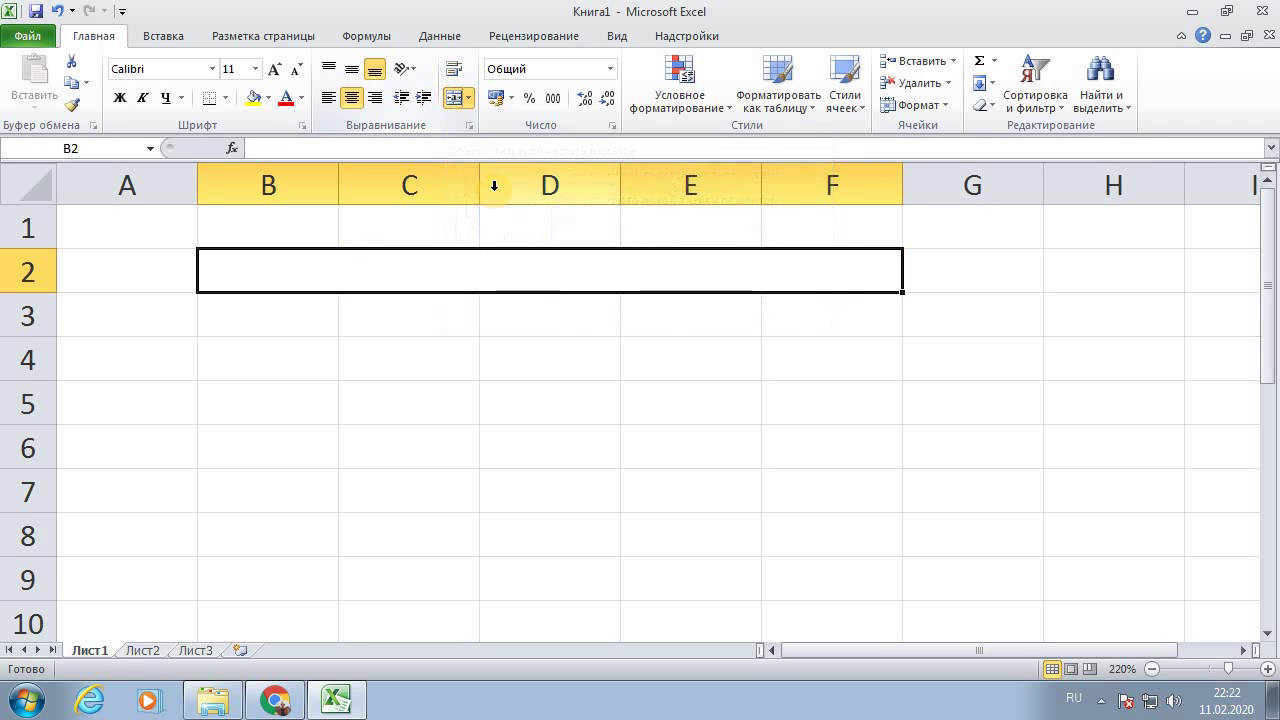
pyautogui.click(383, 371)
pyautogui.click(451, 277)
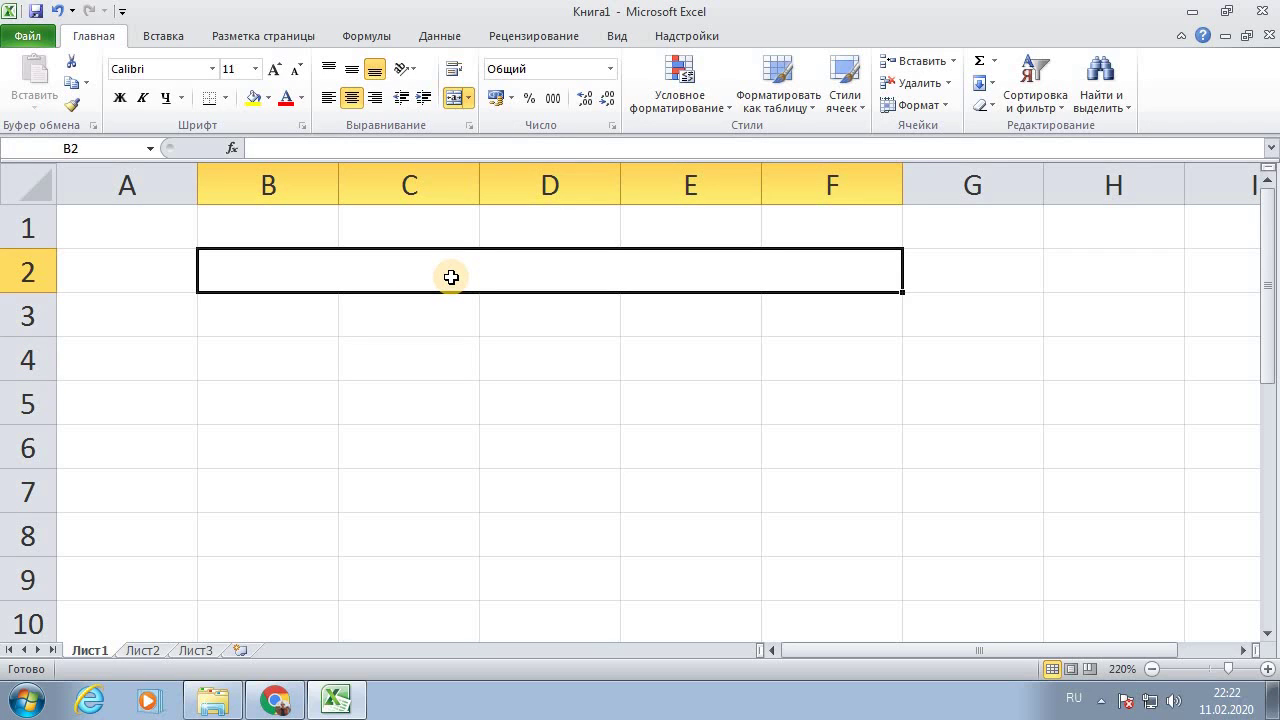
# Step: Type the title 'Дукон' into the merged B2 cell, correcting typos along the way
pyautogui.write('Мамаывм')
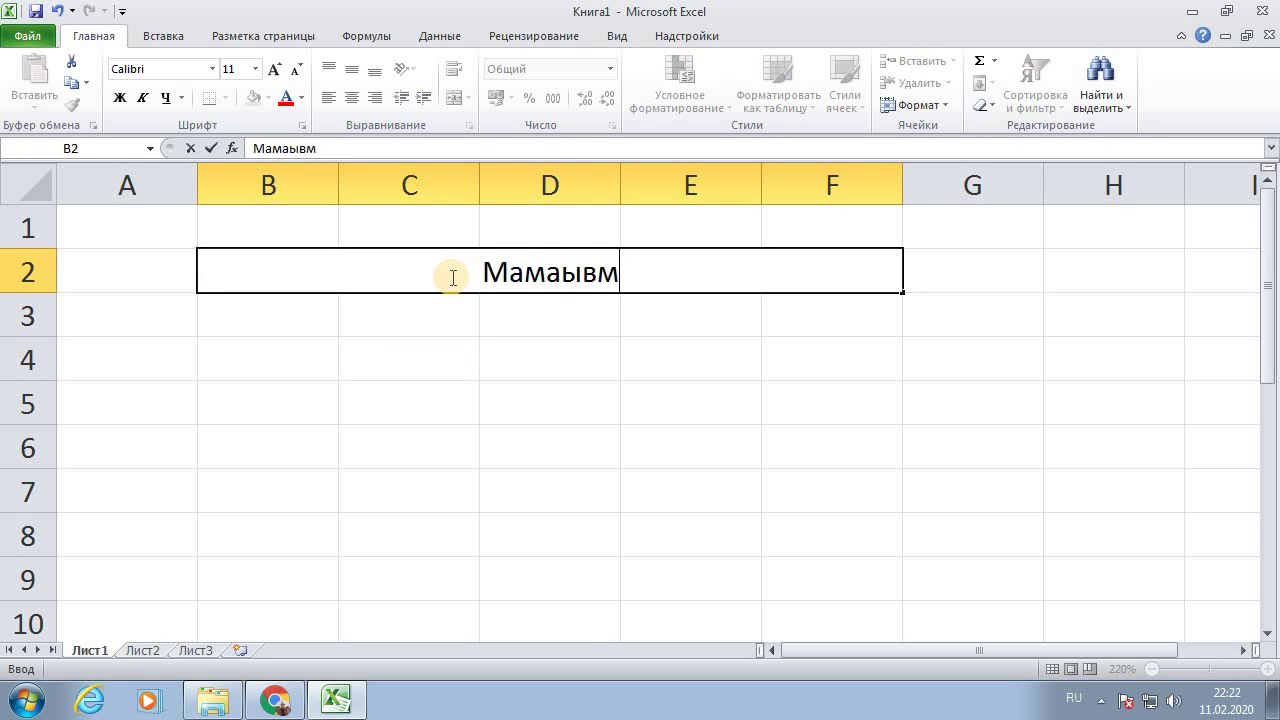
pyautogui.press('BackSpace')
pyautogui.press('BackSpace')
pyautogui.press('BackSpace')
pyautogui.press('BackSpace')
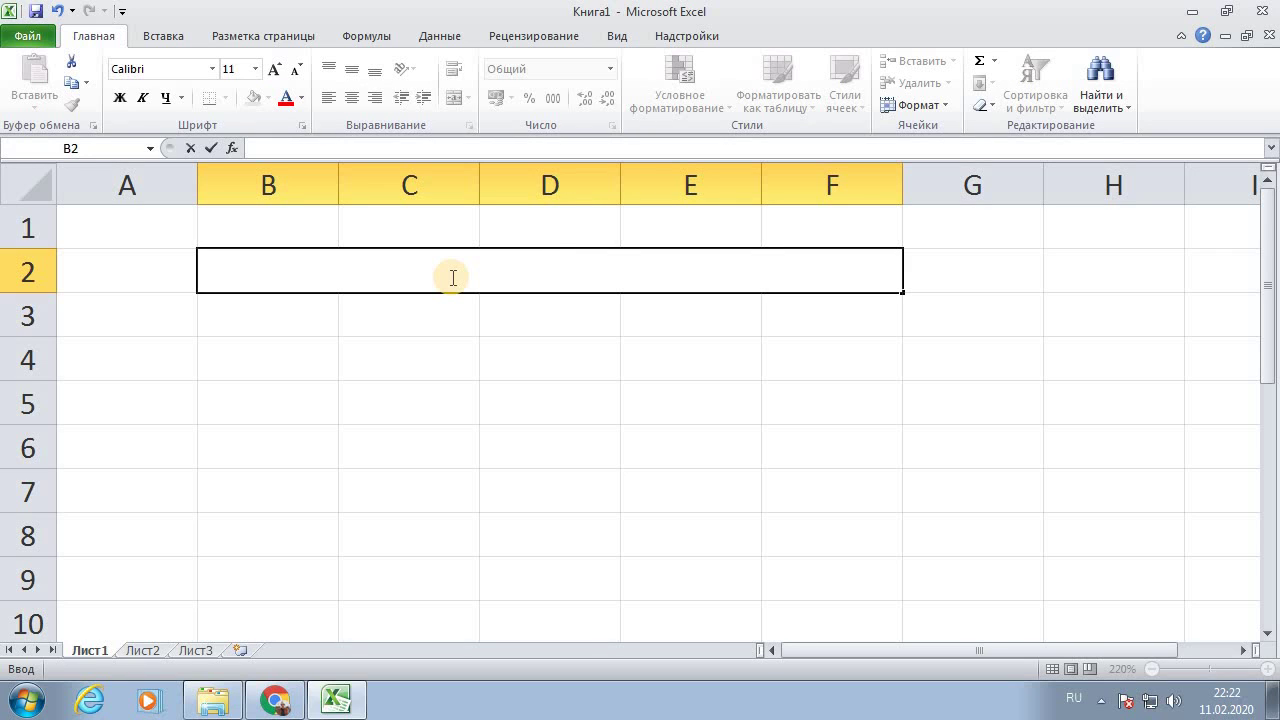
pyautogui.write('ДУк')
pyautogui.press('BackSpace')
pyautogui.press('BackSpace')
pyautogui.write('у')
pyautogui.write('кон')
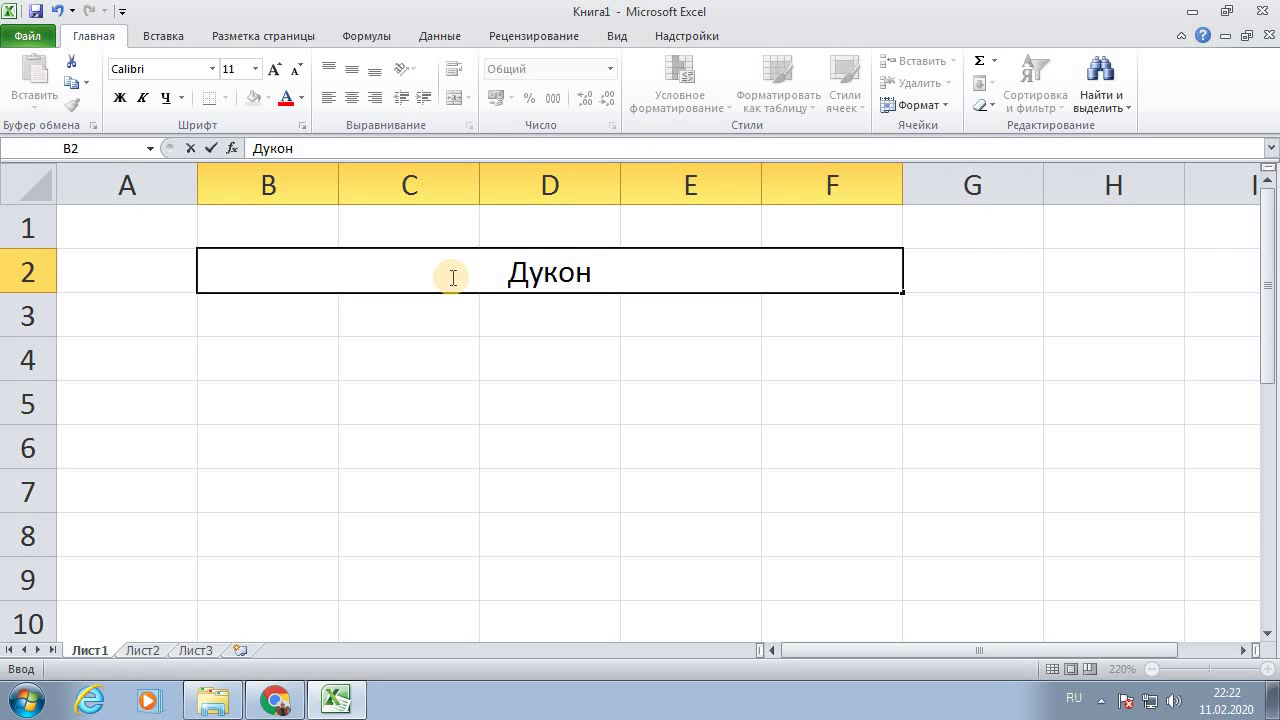
pyautogui.press('Return')
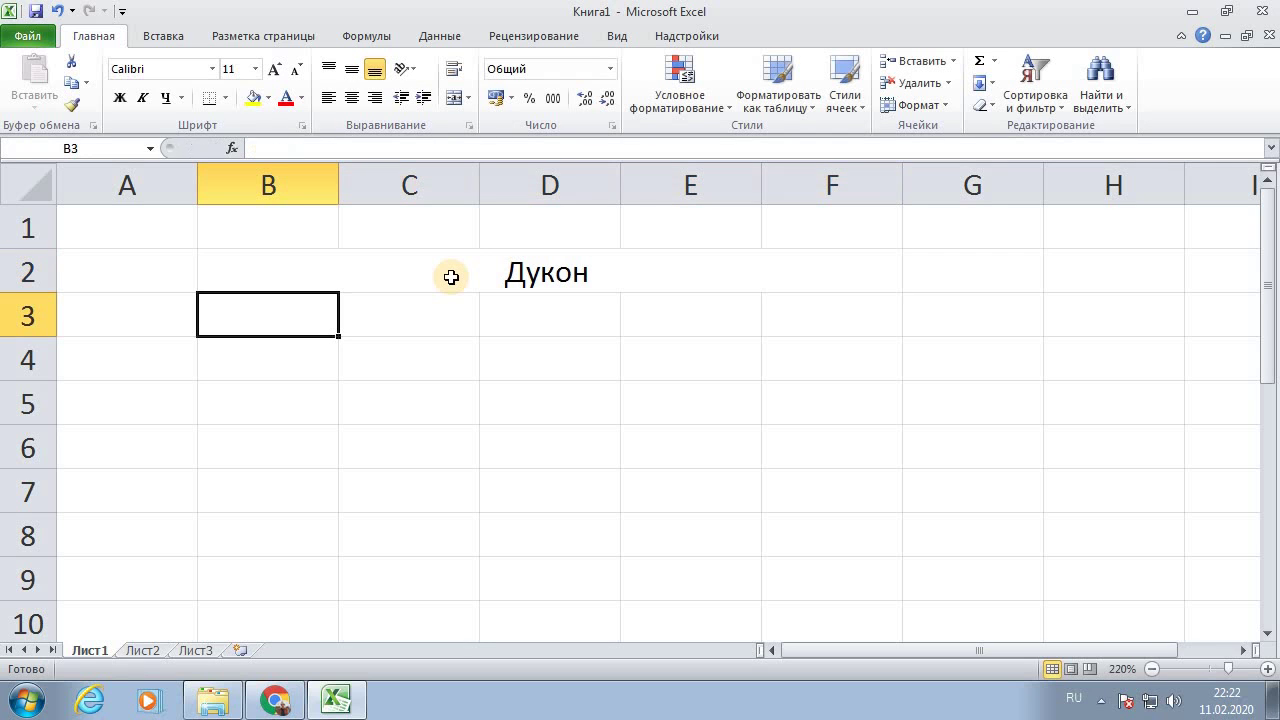
pyautogui.write('"')
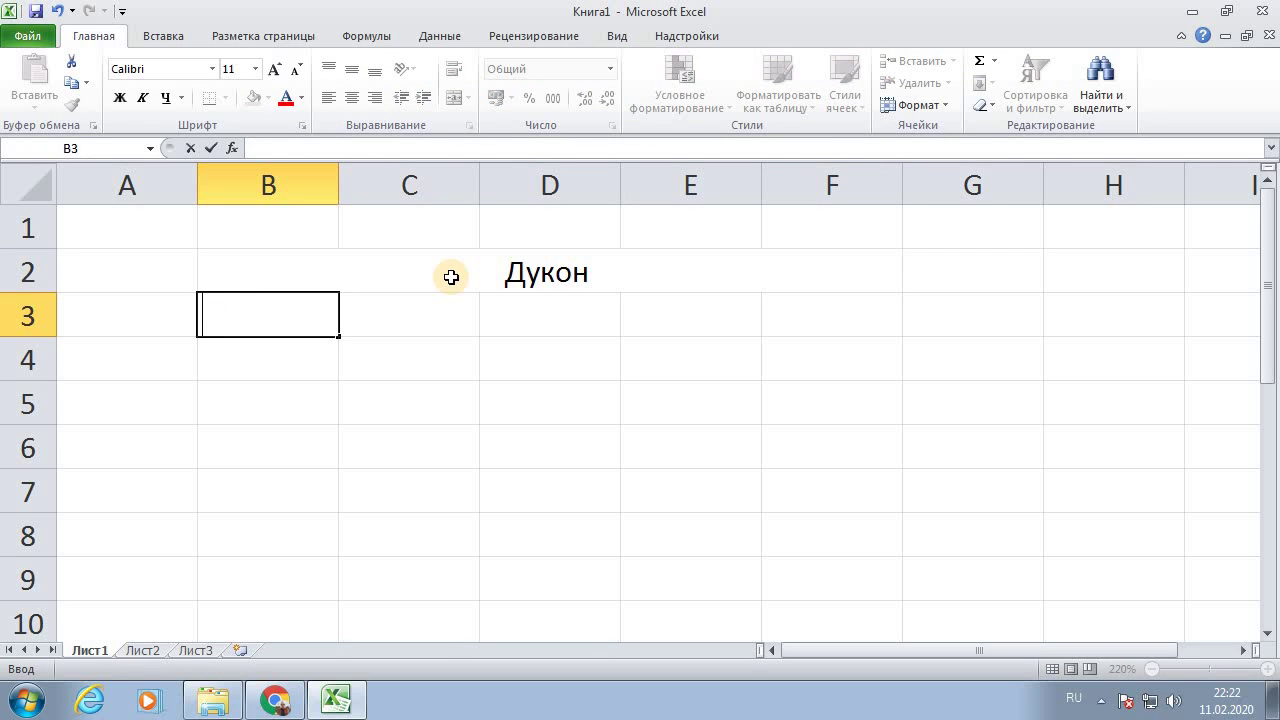
# Step: Enter '№' in B3 and fill B4:B13 with the numbers 1 to 10
pyautogui.click(350, 385)
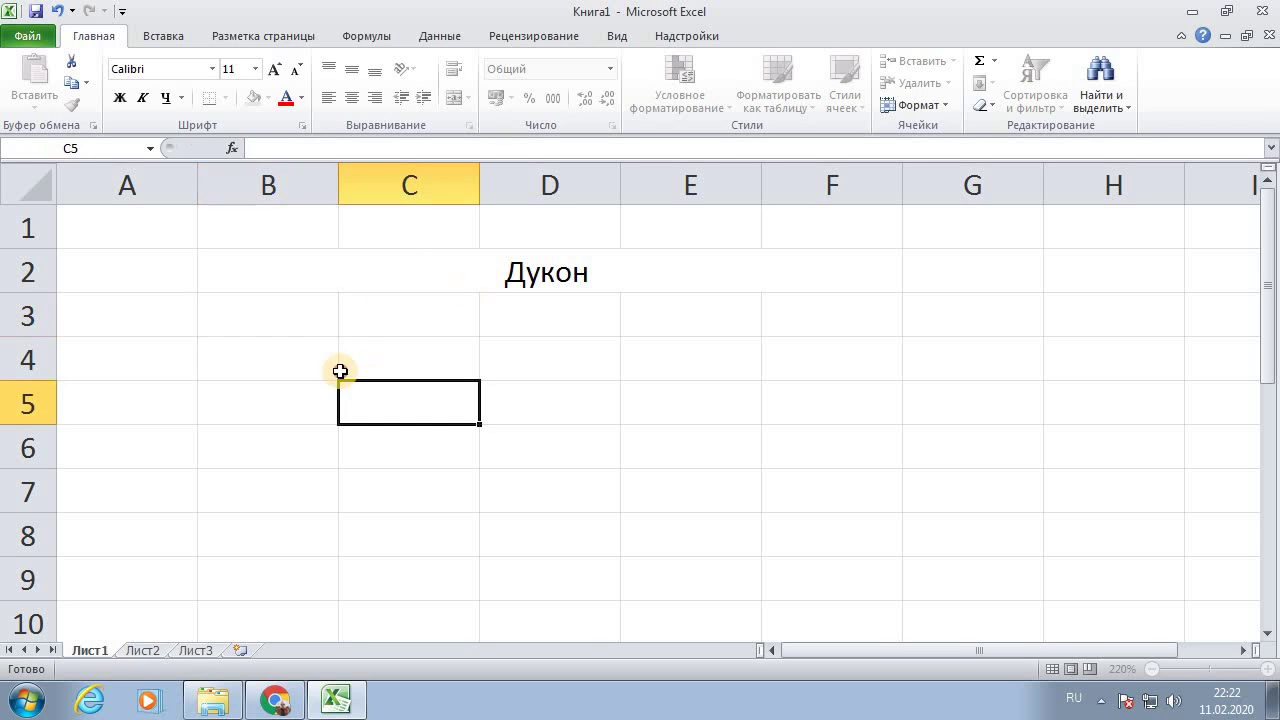
pyautogui.click(288, 329)
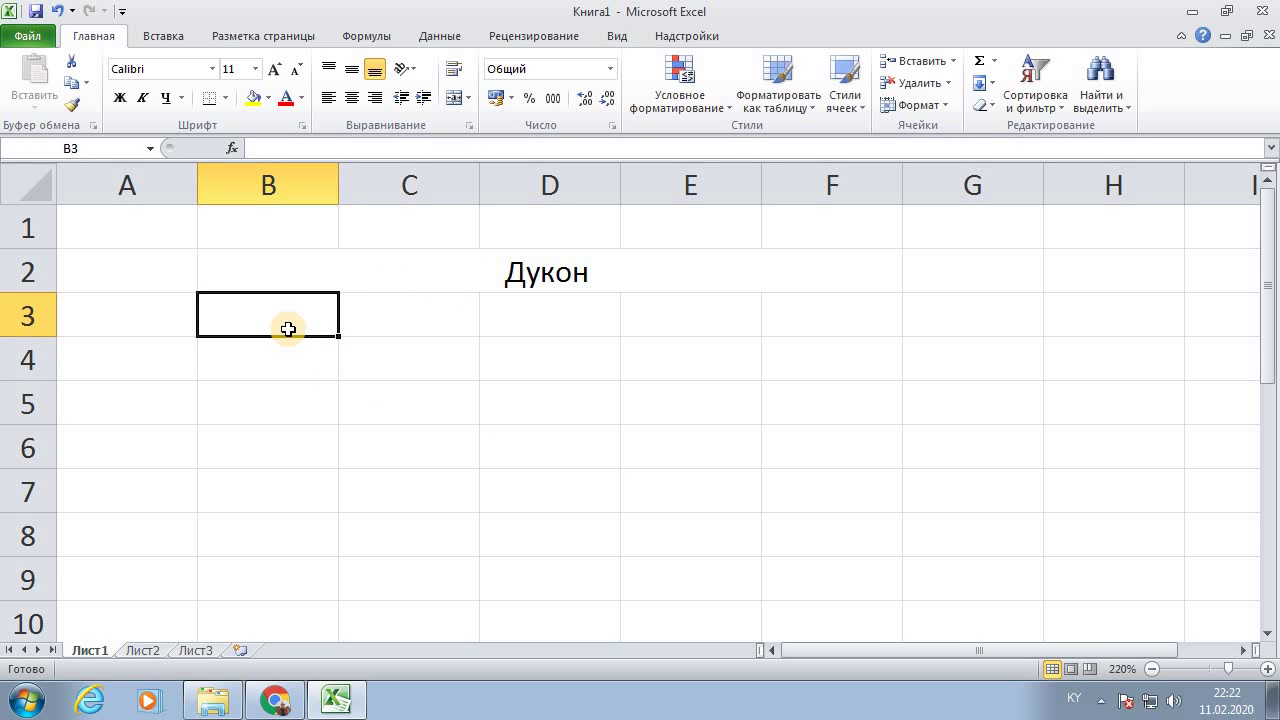
pyautogui.write('№')
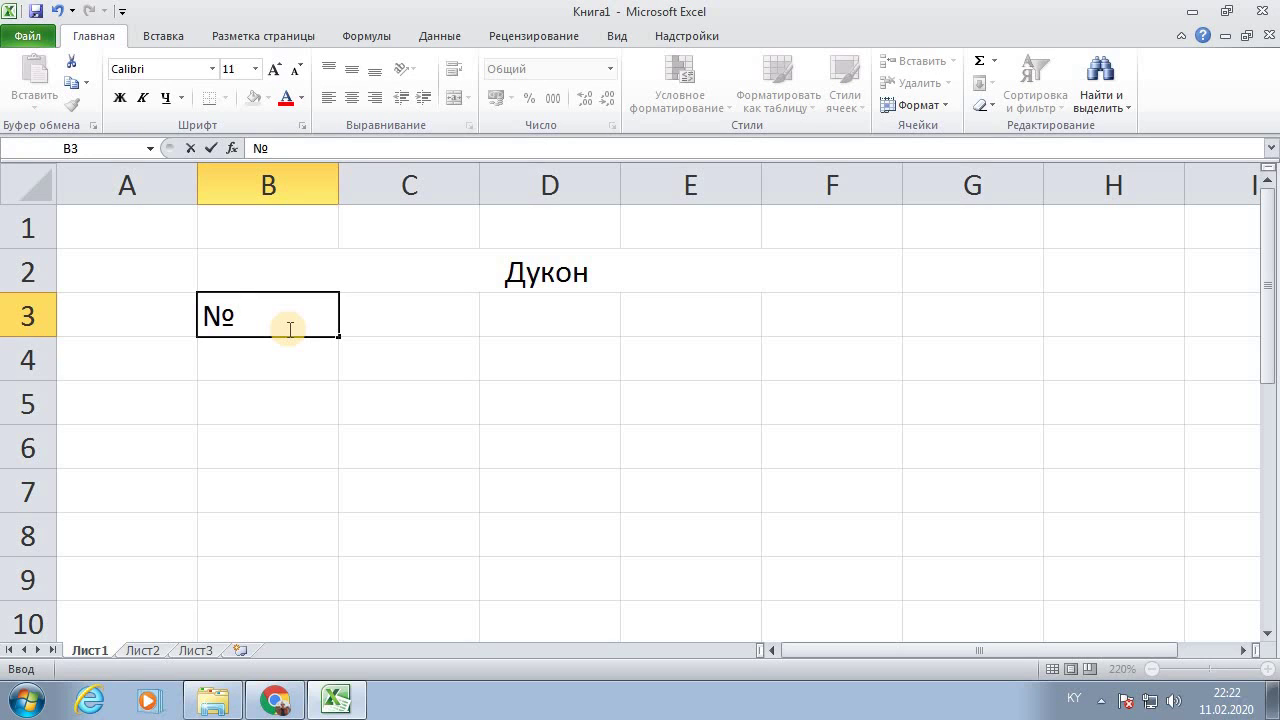
pyautogui.press('Return')
pyautogui.write('1')
pyautogui.press('Return')
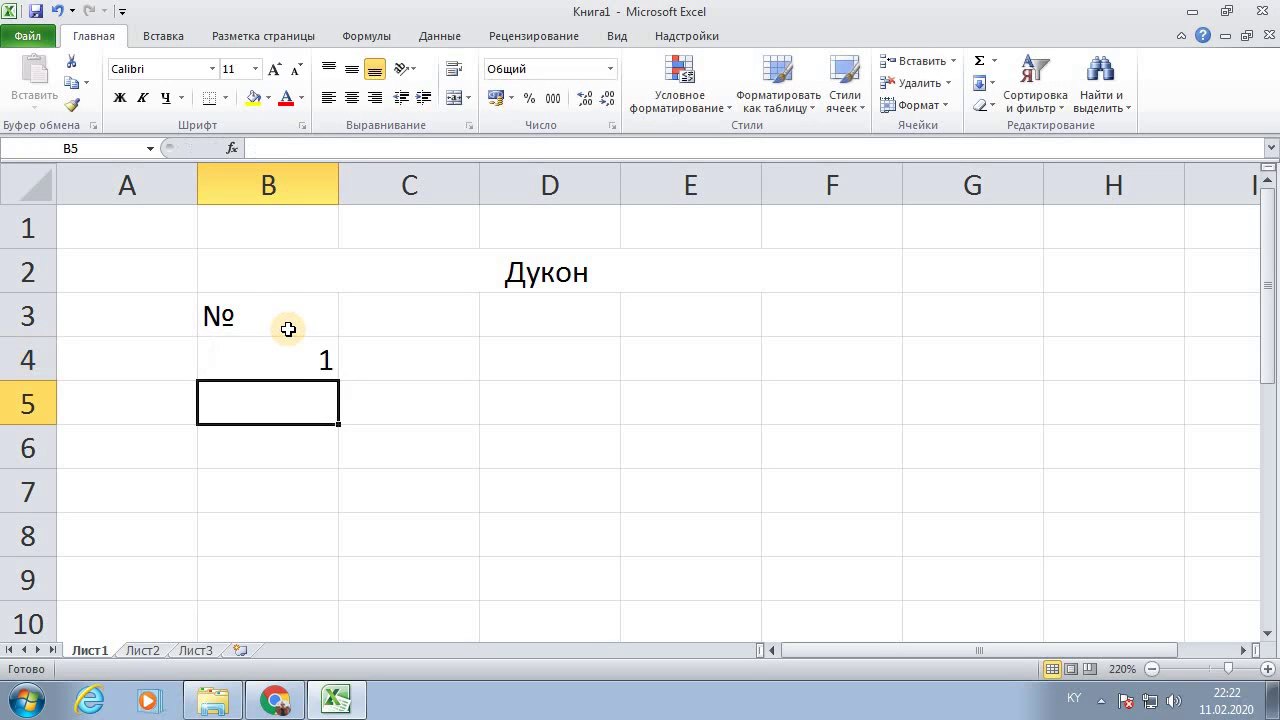
pyautogui.write('2')
pyautogui.press('Return')
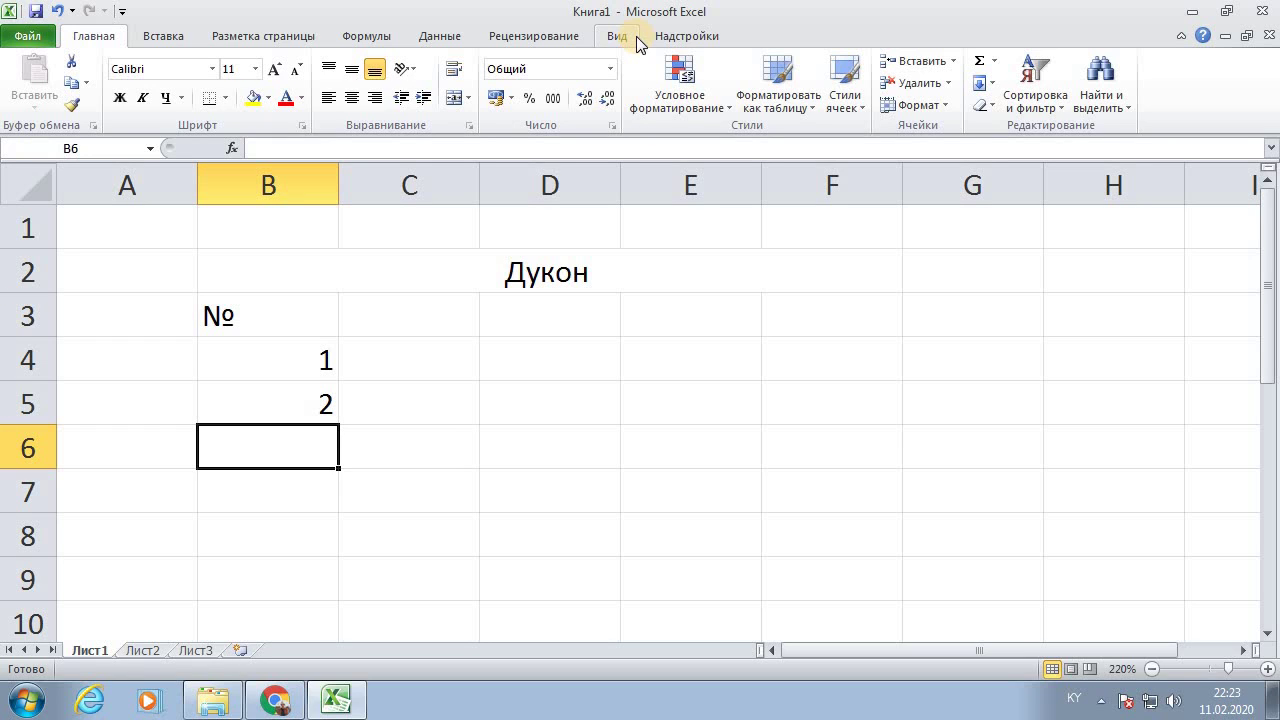
pyautogui.moveTo(299, 359); pyautogui.dragTo(309, 418)
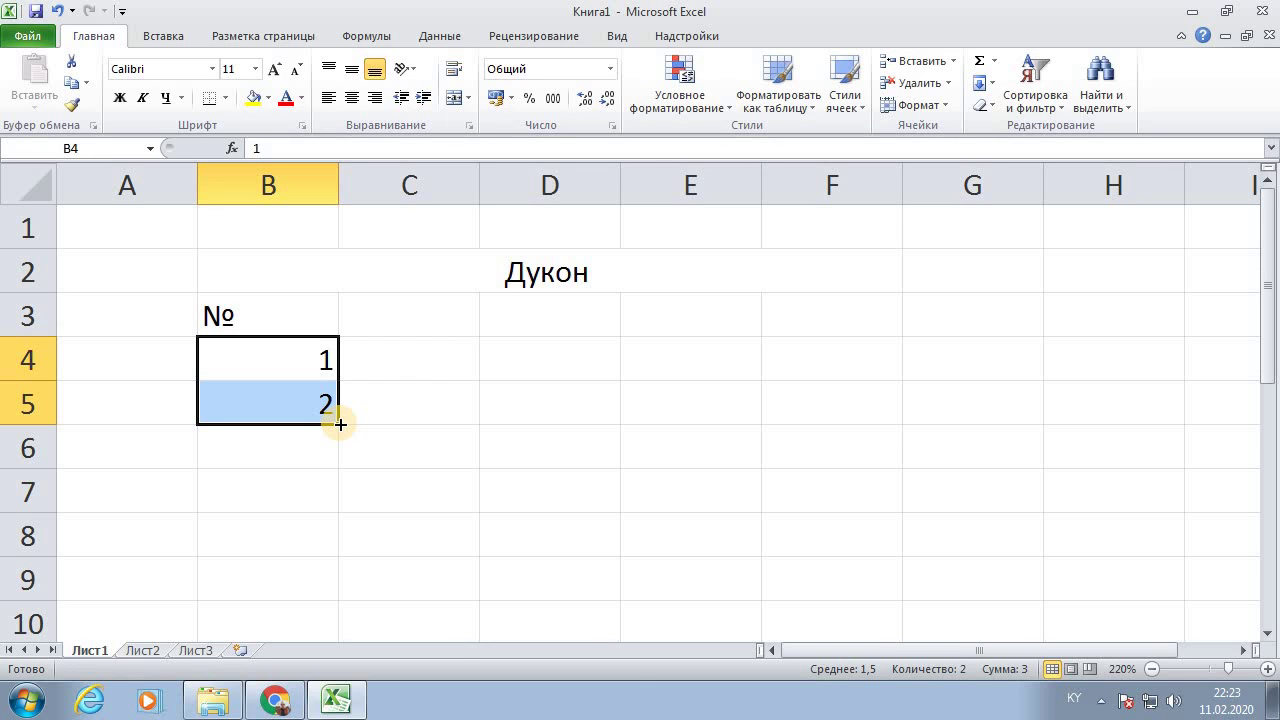
pyautogui.moveTo(339, 423)
pyautogui.mouseDown()
pyautogui.moveTo(366, 640)
pyautogui.moveTo(360, 497)
pyautogui.moveTo(357, 524)
pyautogui.mouseUp()
pyautogui.scroll(2, 358, 524)
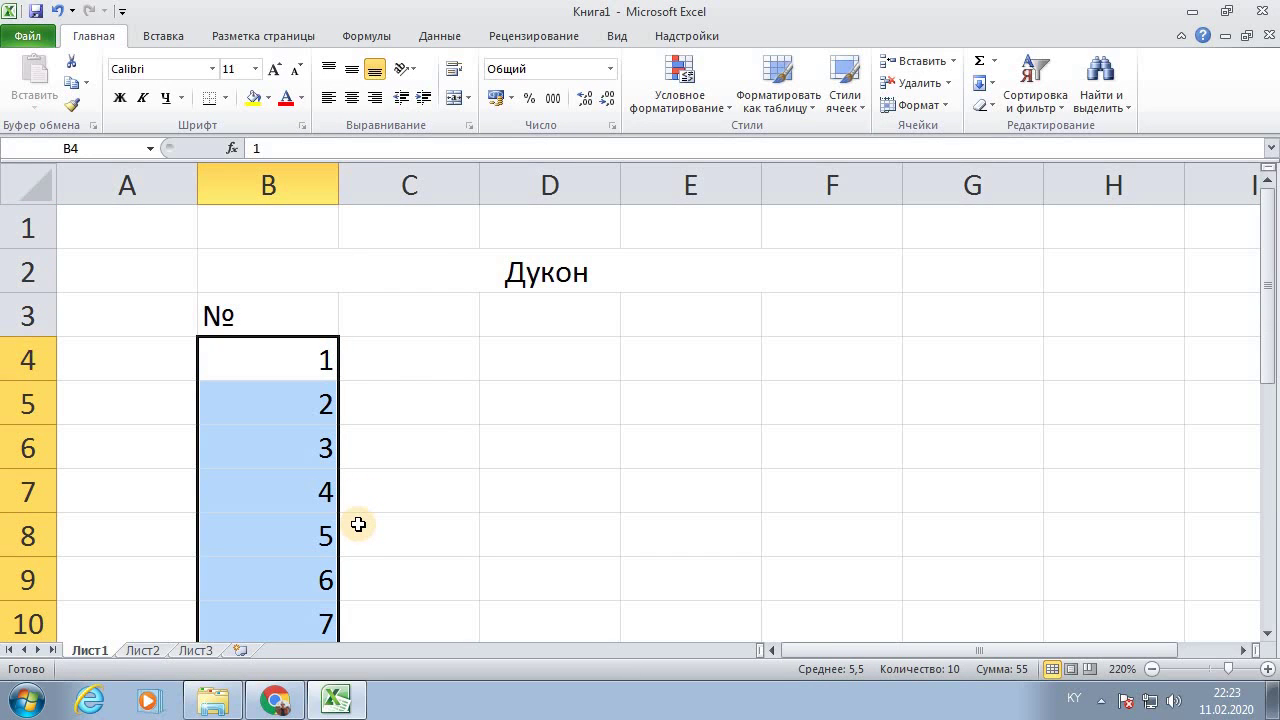
# Step: Centre the numbers in column B and widen column C
pyautogui.click(352, 97)
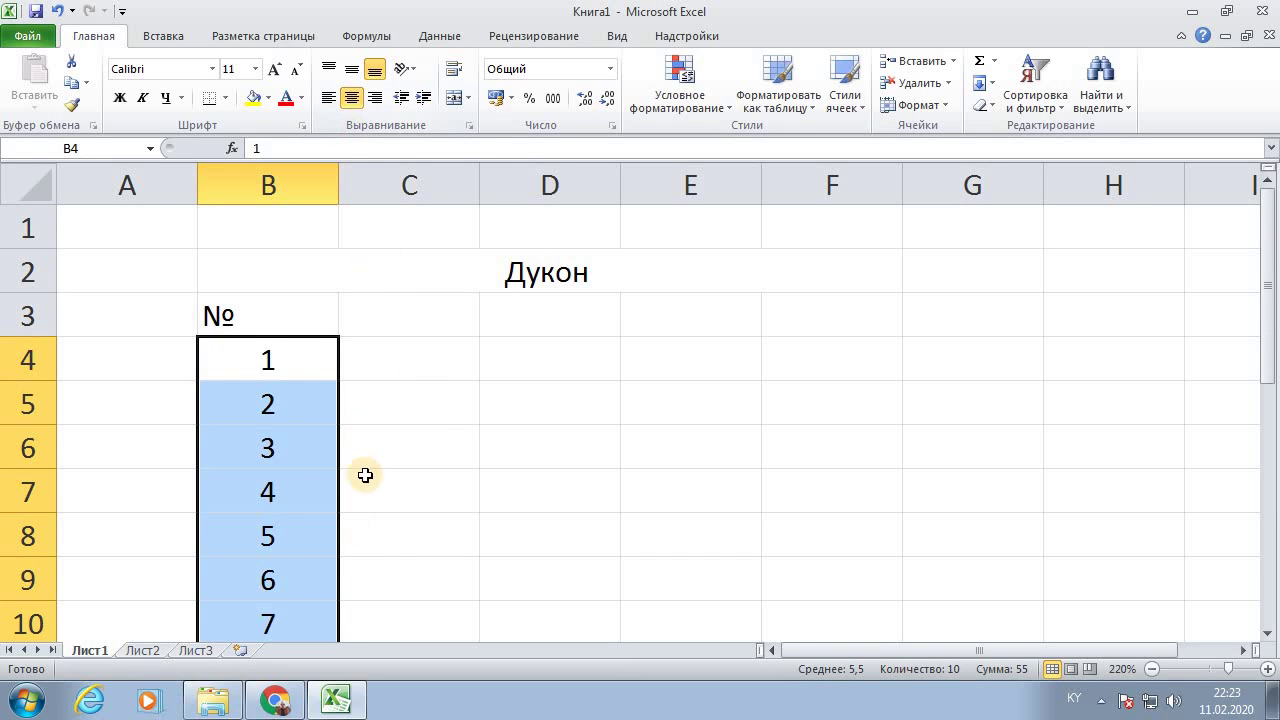
pyautogui.click(437, 394)
pyautogui.click(429, 320)
pyautogui.click(423, 360)
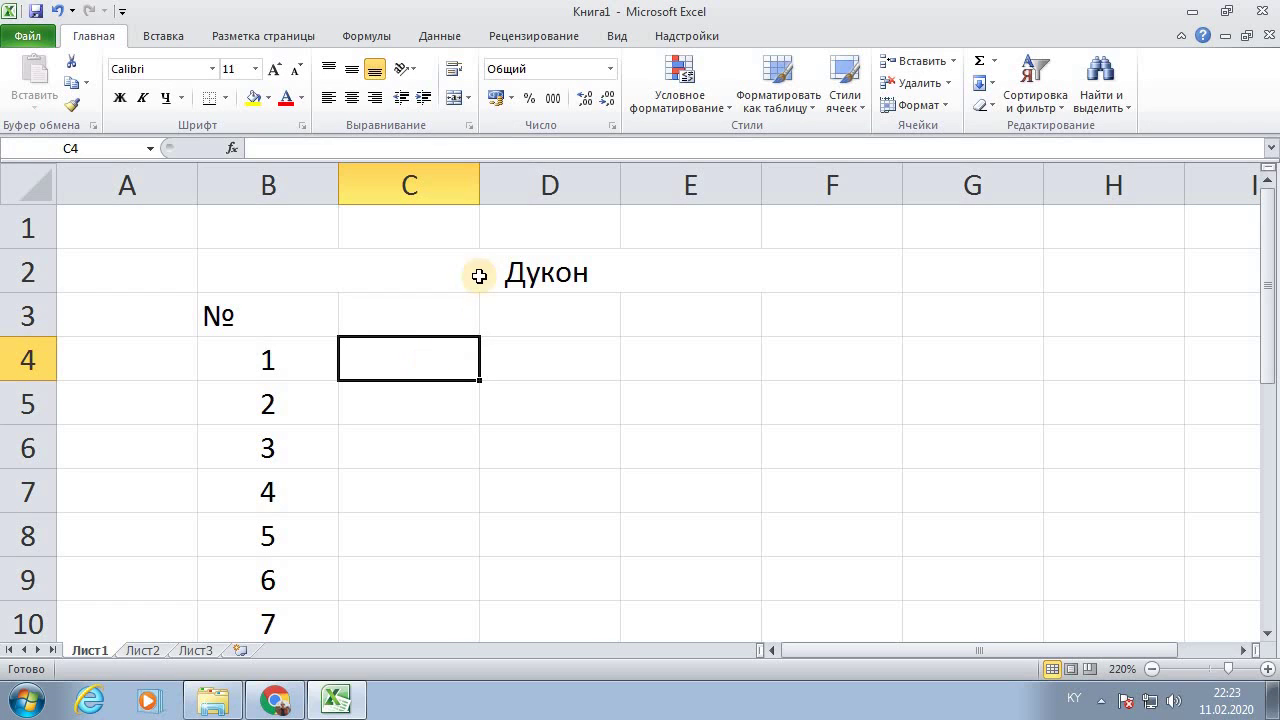
pyautogui.moveTo(480, 177); pyautogui.dragTo(518, 177)
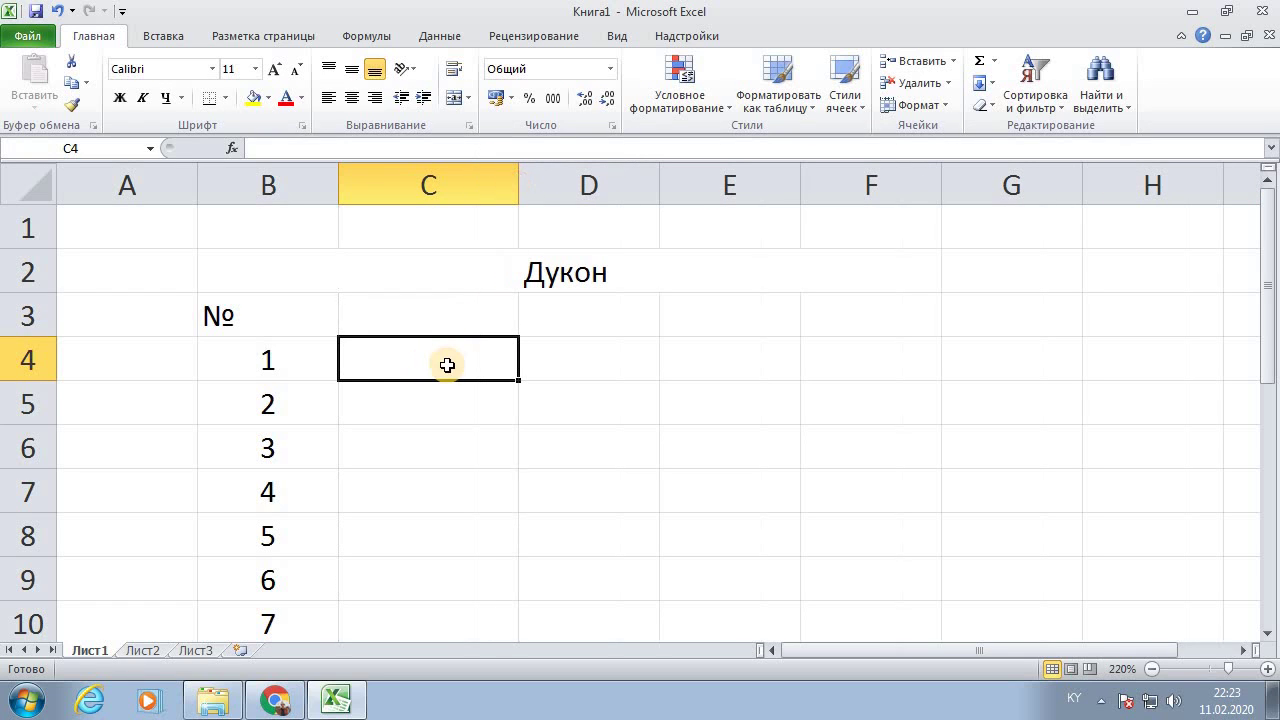
# Step: Enter the header 'Тавардын аталышы' in C3 and widen column C to fit
pyautogui.click(437, 320)
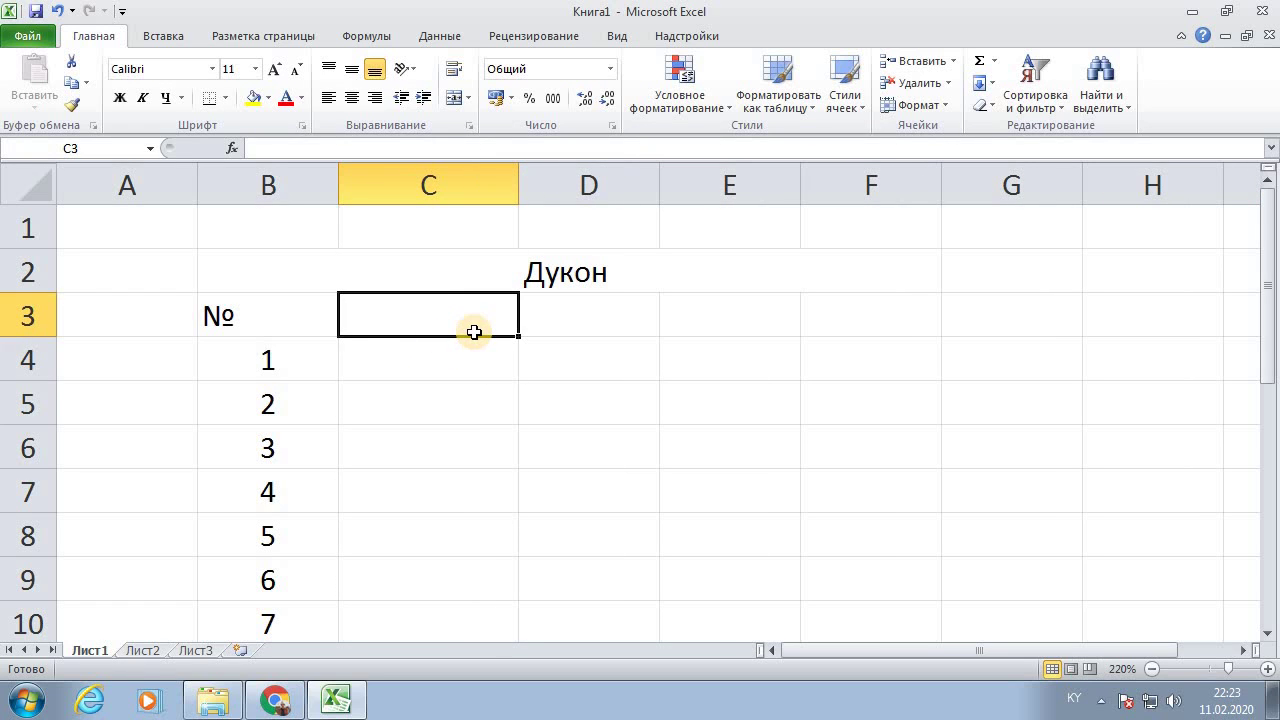
pyautogui.write('Ата')
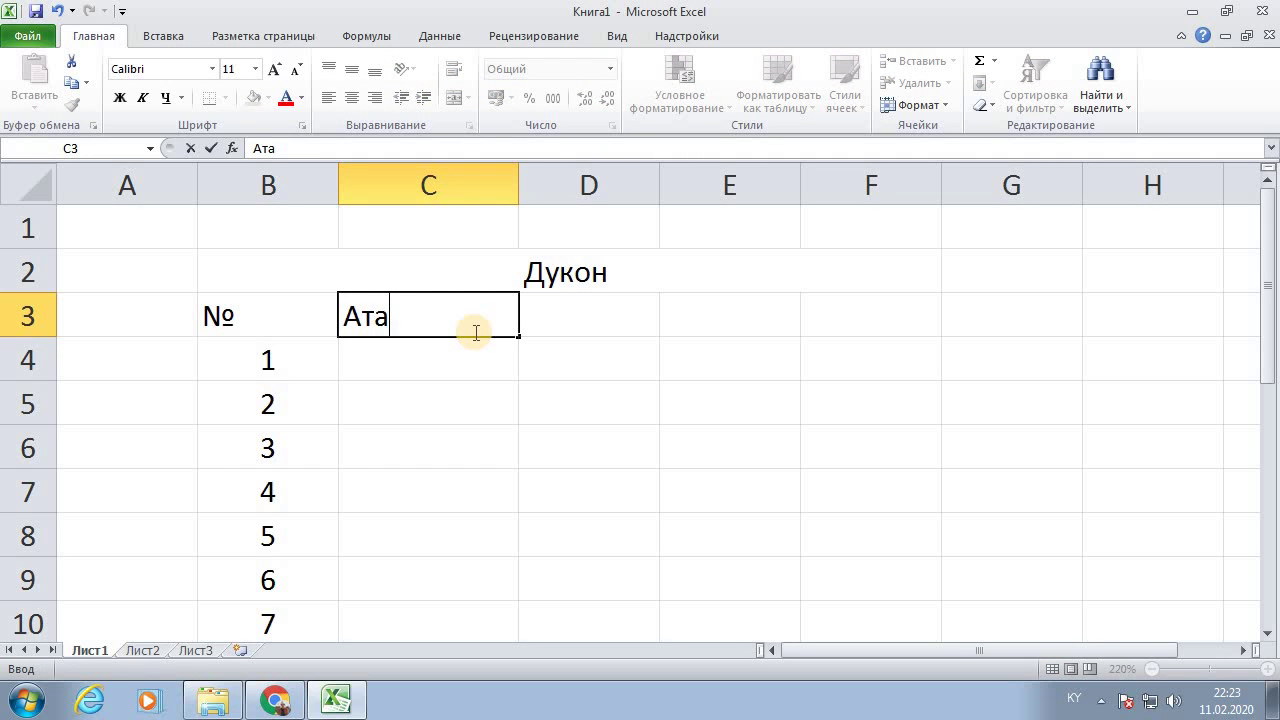
pyautogui.press('BackSpace')
pyautogui.press('BackSpace')
pyautogui.write('ав')
pyautogui.write('ардын')
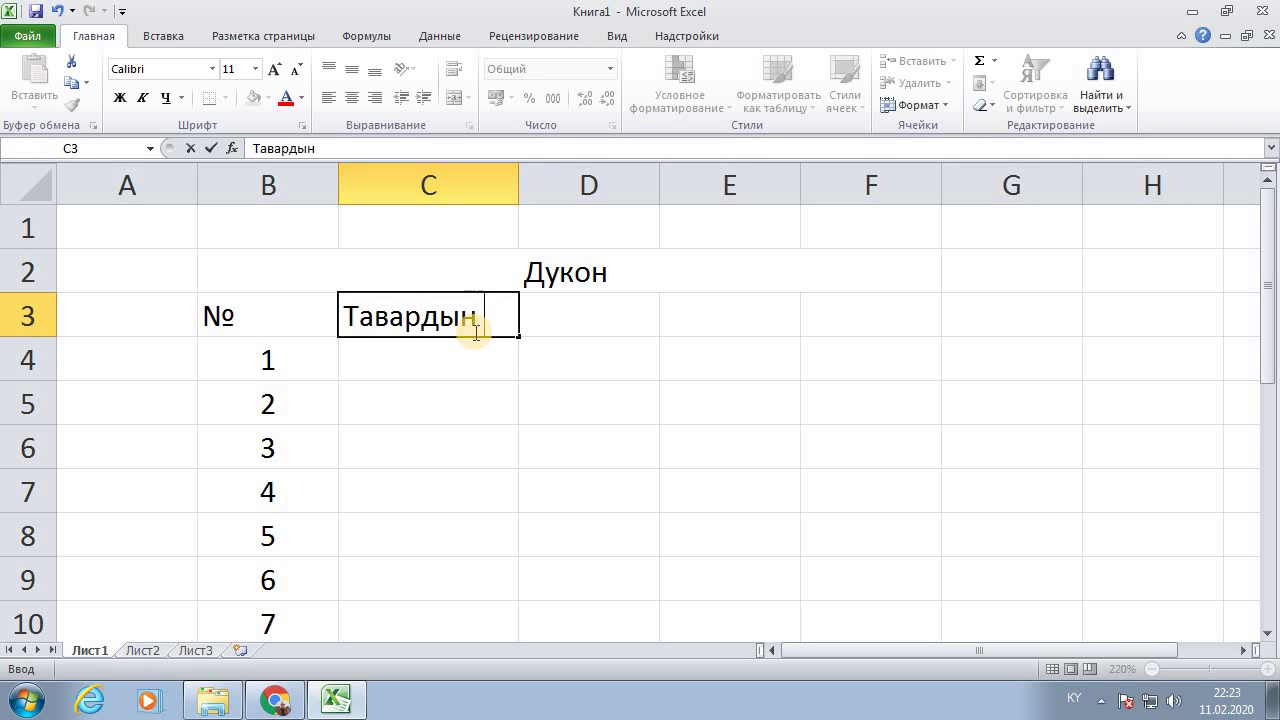
pyautogui.write(' аталышы')
pyautogui.press('Return')
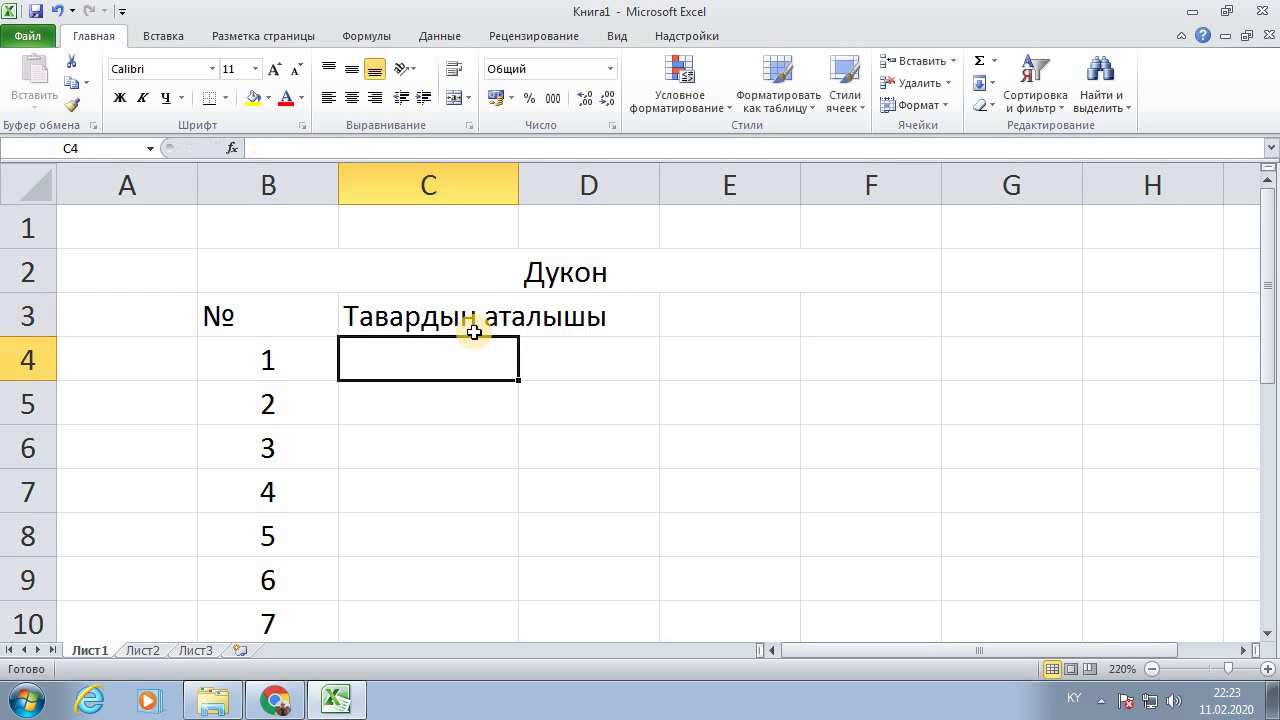
pyautogui.moveTo(522, 175); pyautogui.dragTo(628, 175)
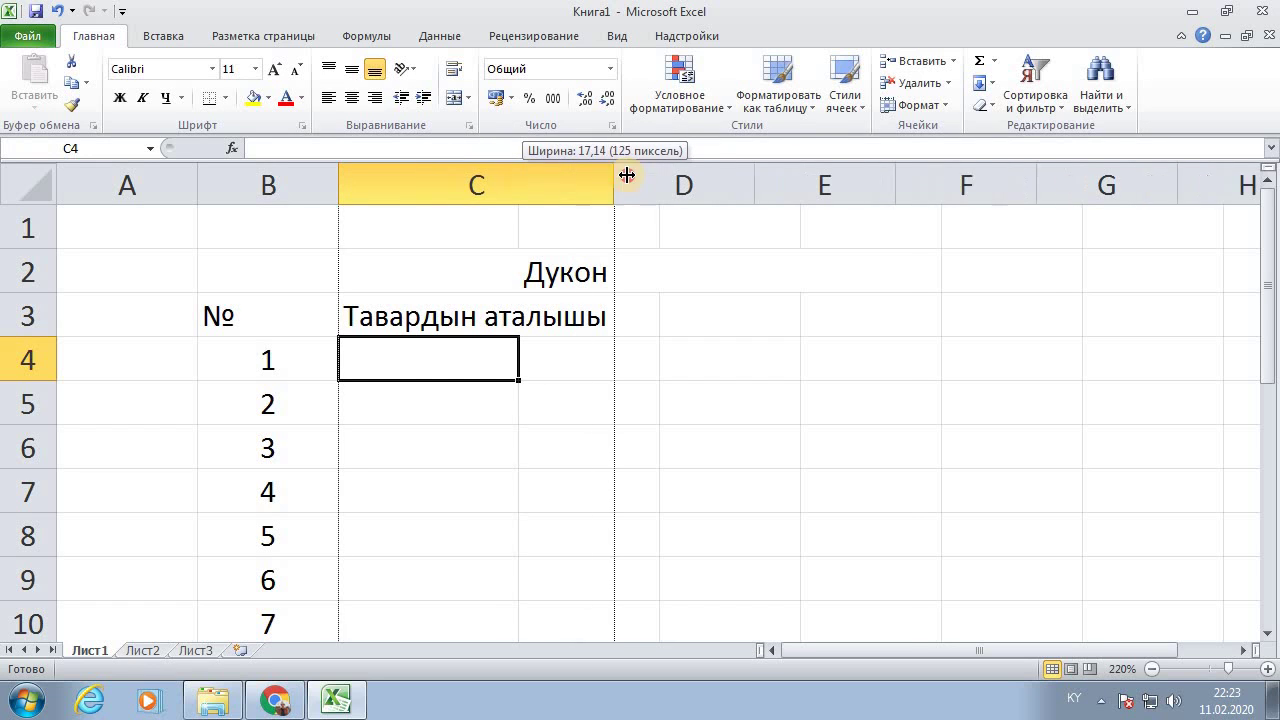
pyautogui.click(584, 318)
pyautogui.click(573, 362)
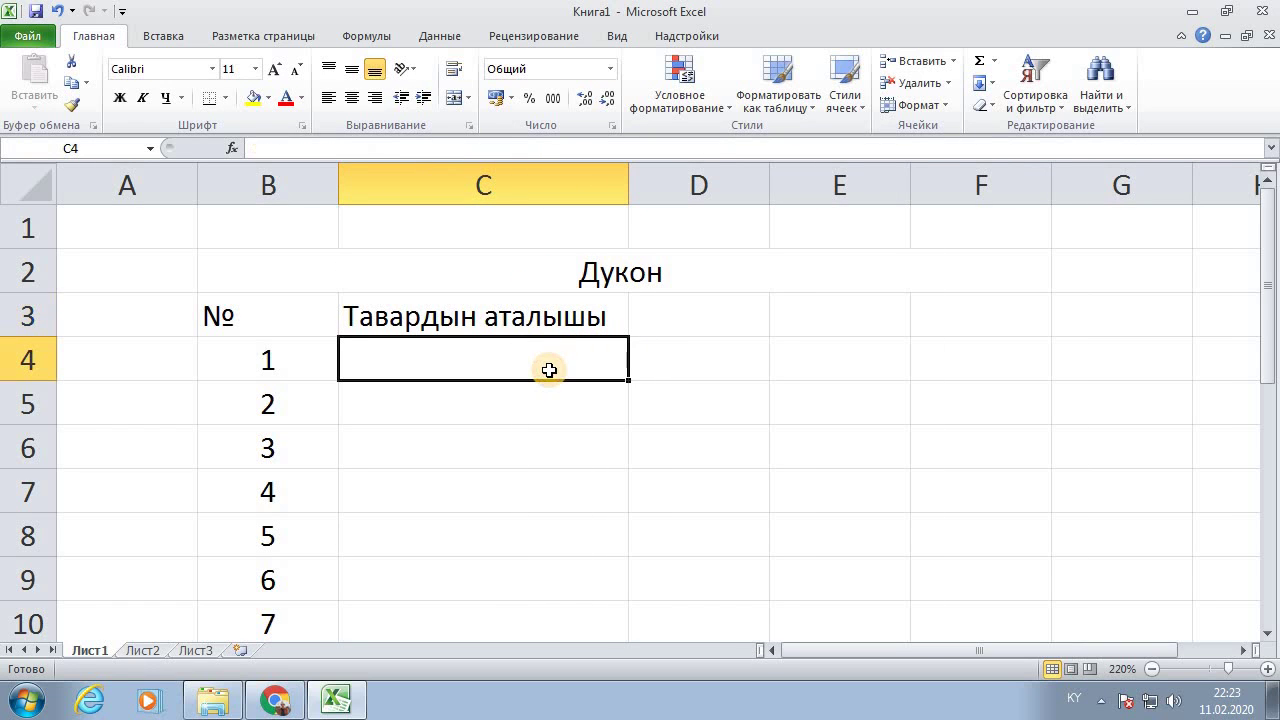
# Step: Add headers 'Оздук баа' in D3 and 'Сатылуучу баа' in E3, widening columns D and E
pyautogui.click(731, 317)
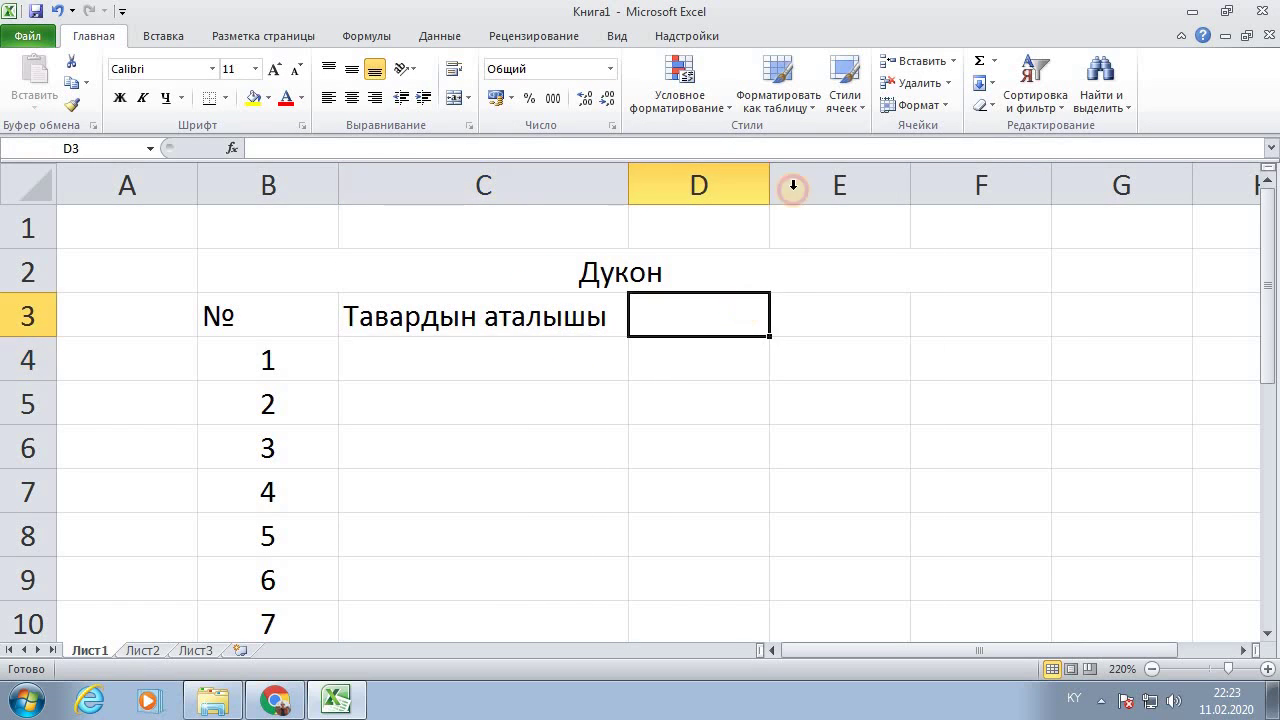
pyautogui.moveTo(769, 184); pyautogui.dragTo(801, 183)
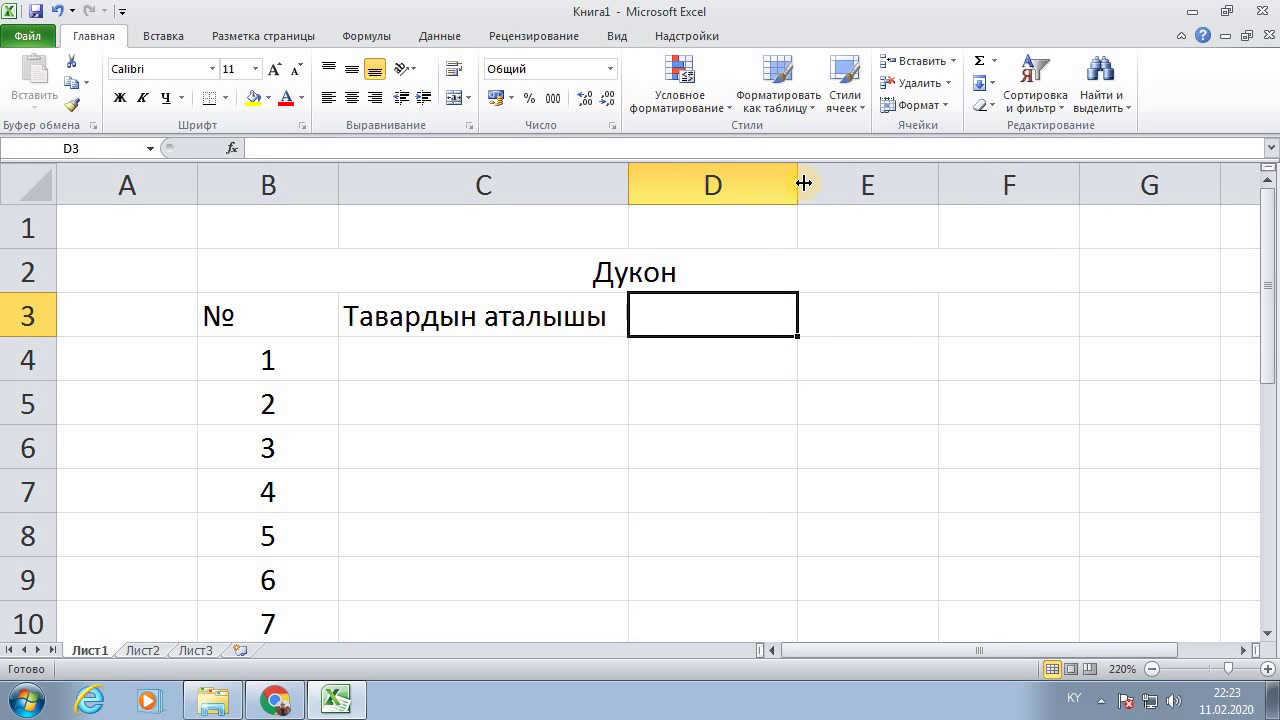
pyautogui.write('Оздук ')
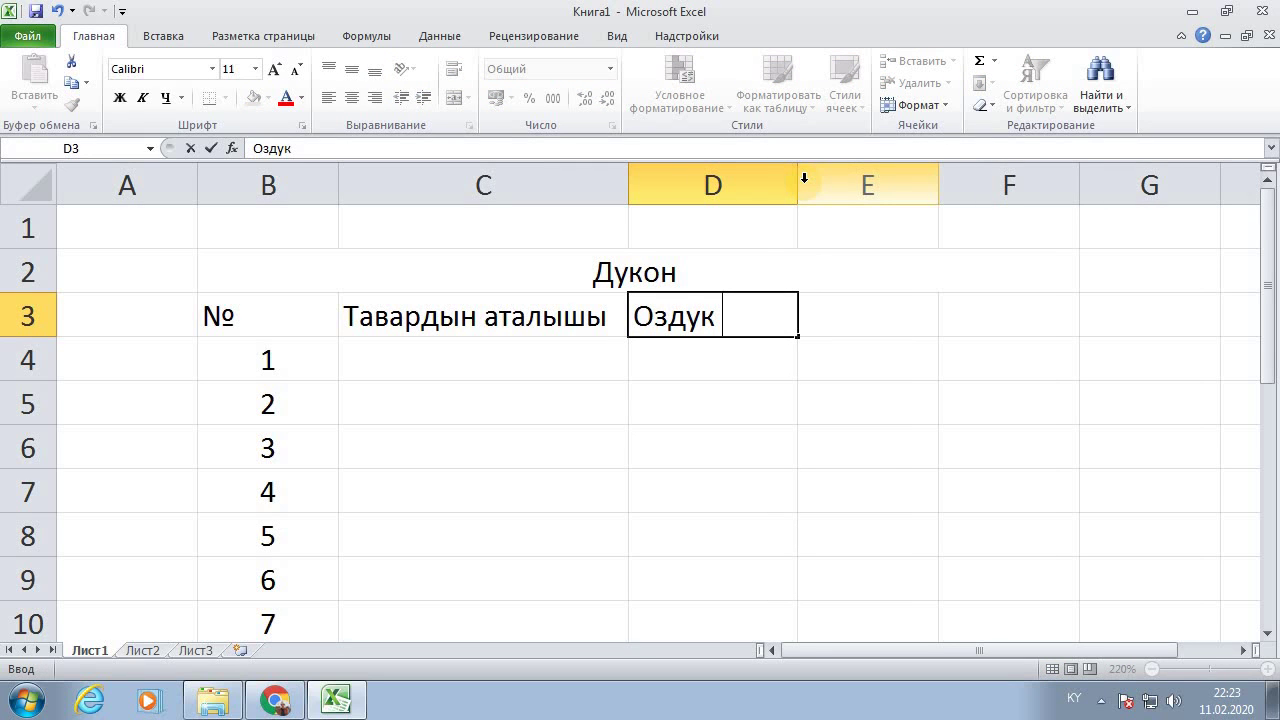
pyautogui.write('баа')
pyautogui.press('Return')
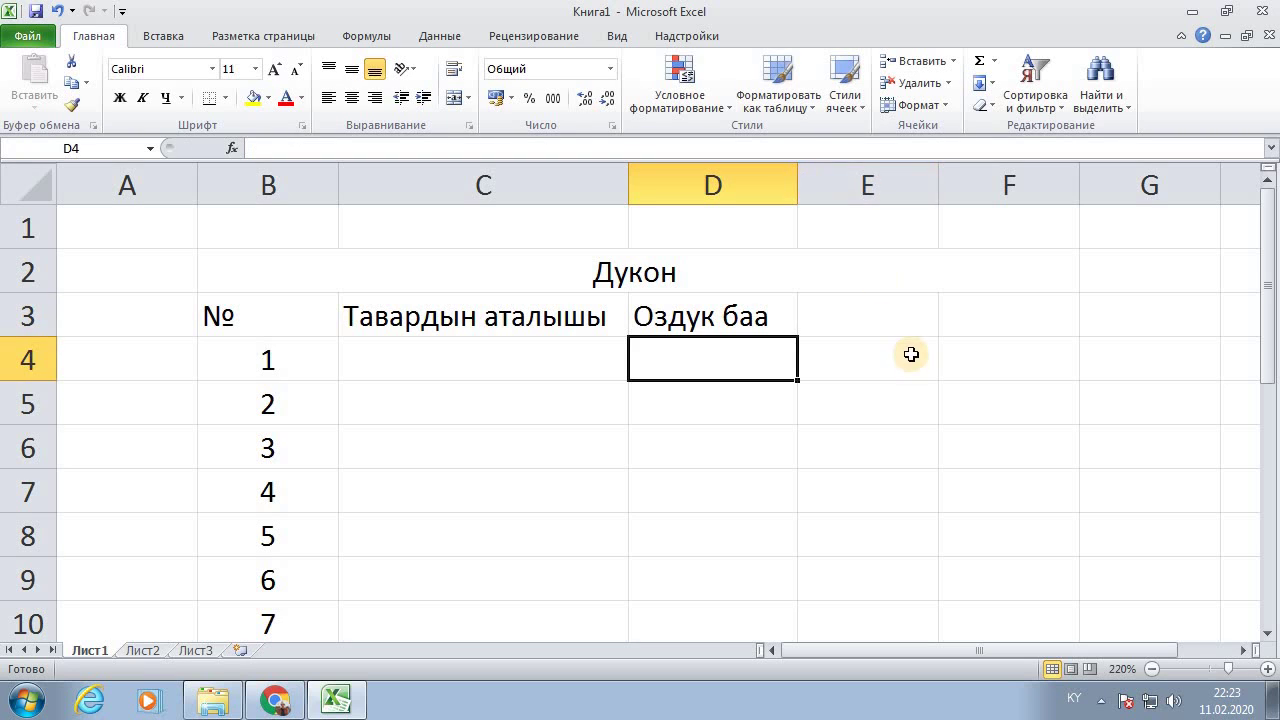
pyautogui.click(898, 322)
pyautogui.moveTo(938, 184); pyautogui.dragTo(960, 184)
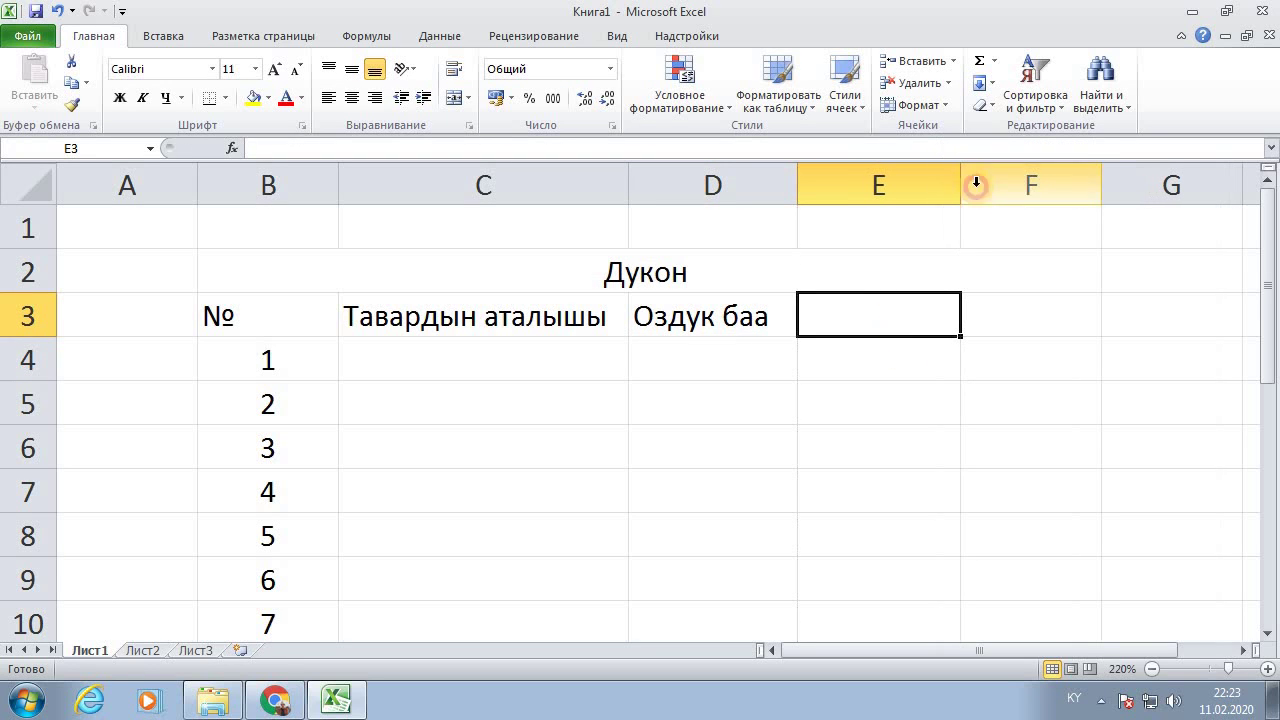
pyautogui.write('Саты')
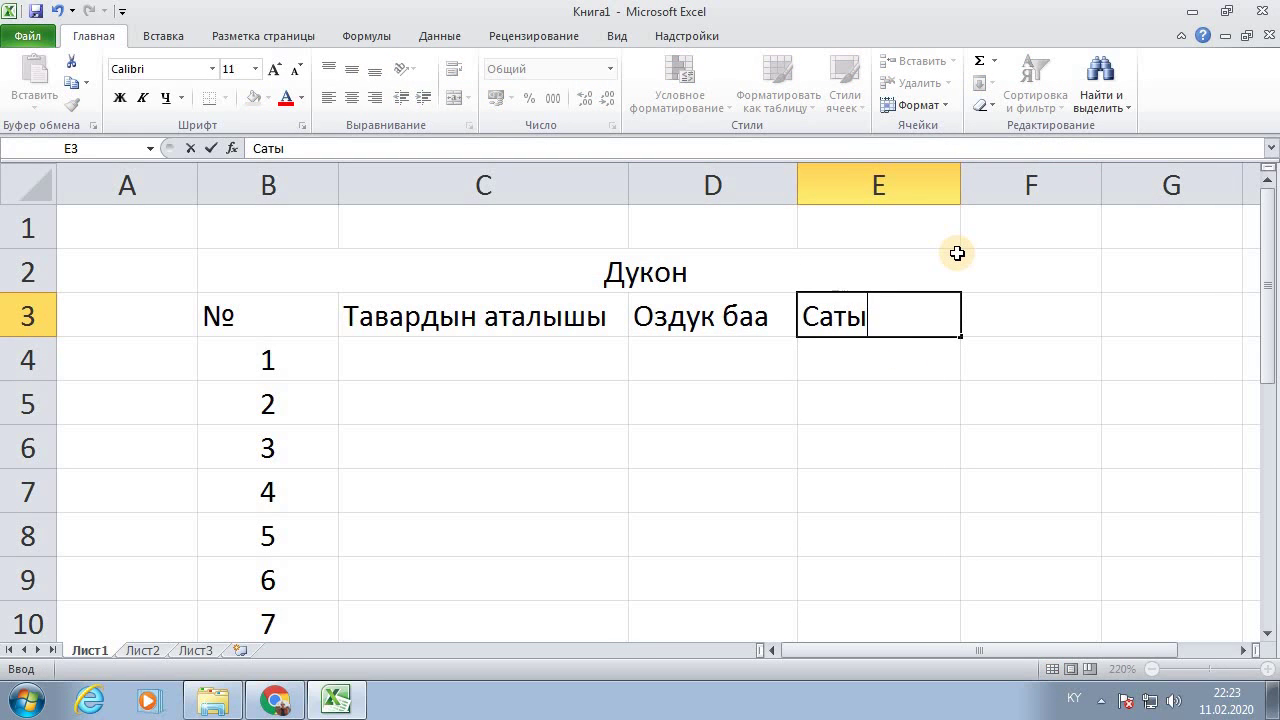
pyautogui.write('луучу')
pyautogui.write(' баа')
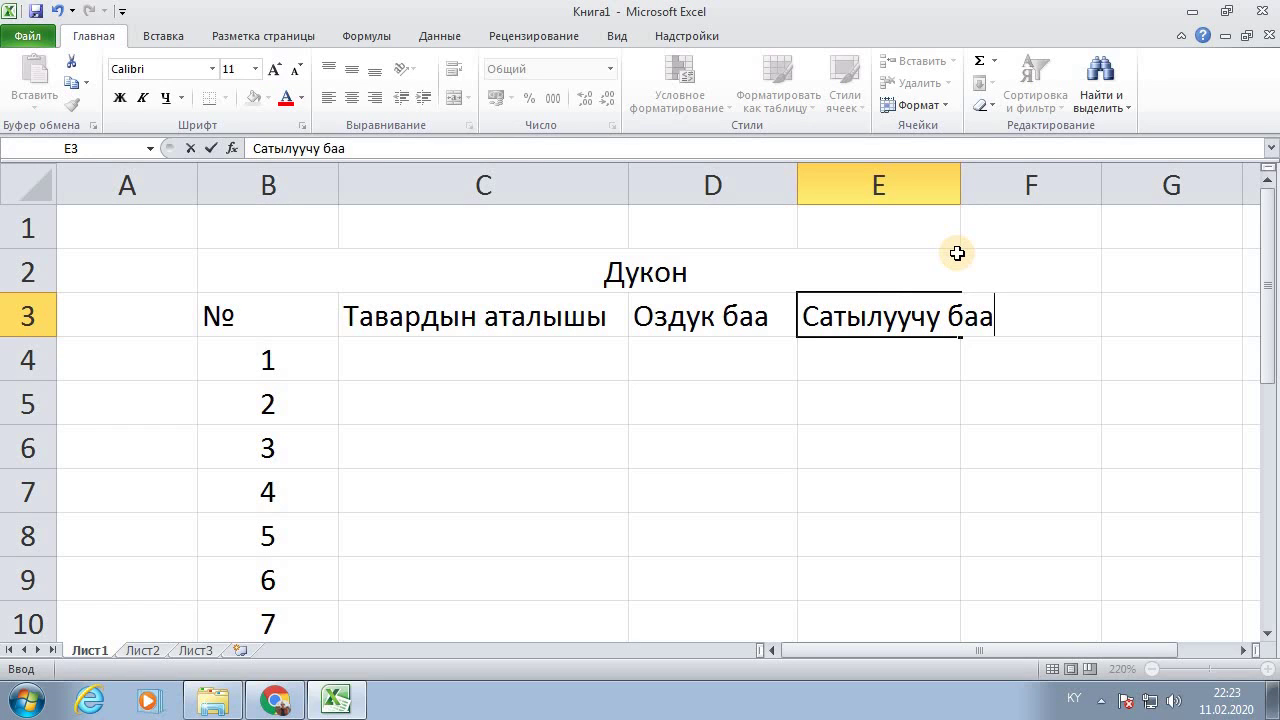
pyautogui.press('Return')
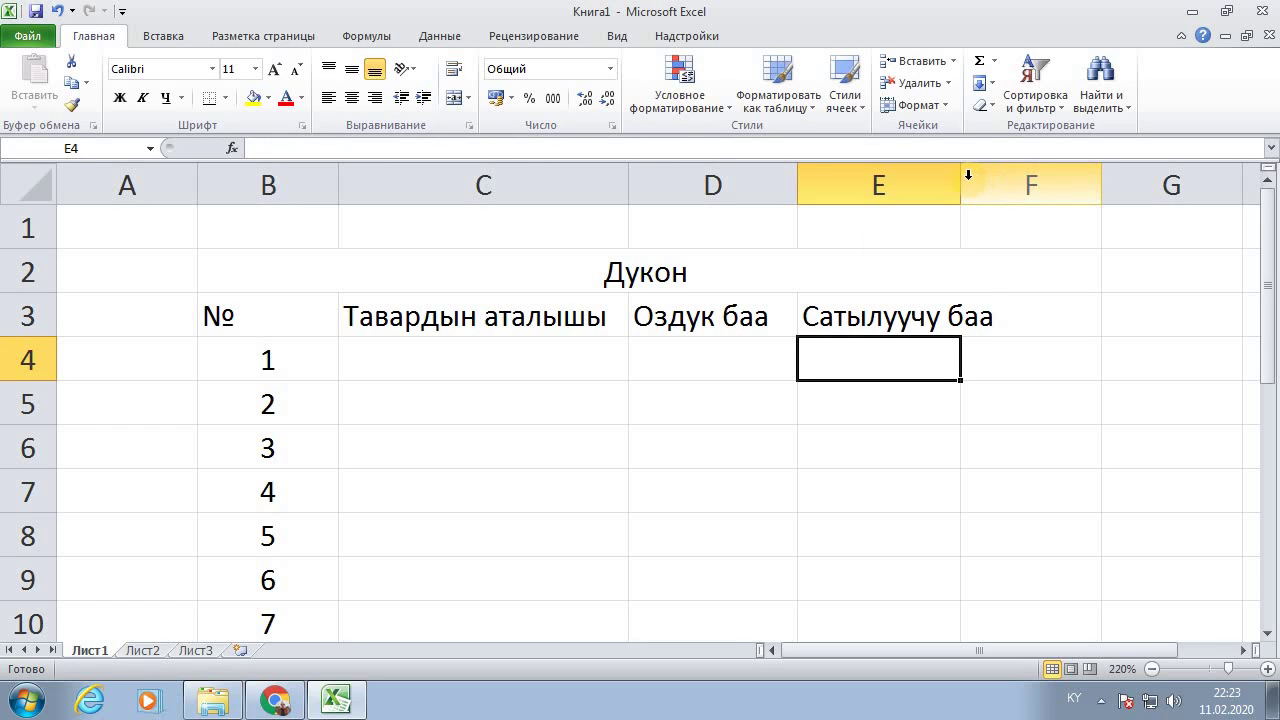
pyautogui.moveTo(960, 184); pyautogui.dragTo(1020, 187)
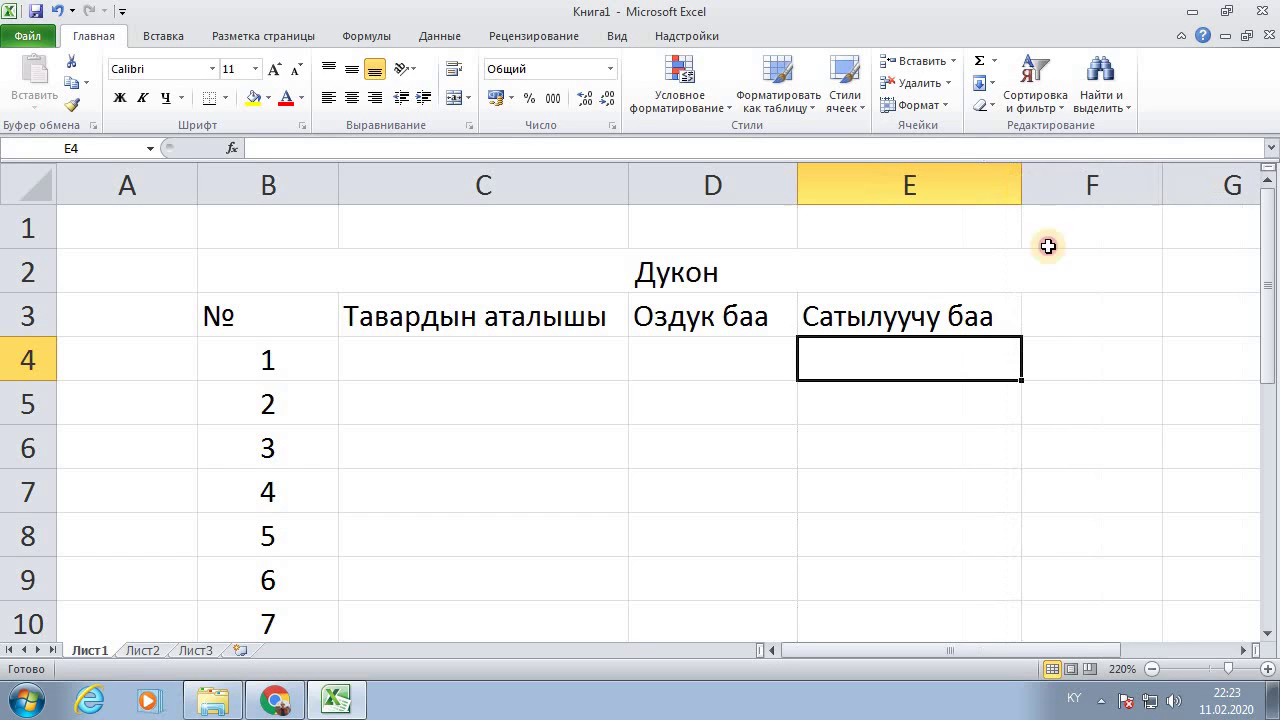
# Step: Add headers 'Касса' in F3 and 'Таза кирешеси' in G3, widening columns F and G
pyautogui.click(1112, 310)
pyautogui.moveTo(1163, 171); pyautogui.dragTo(1175, 171)
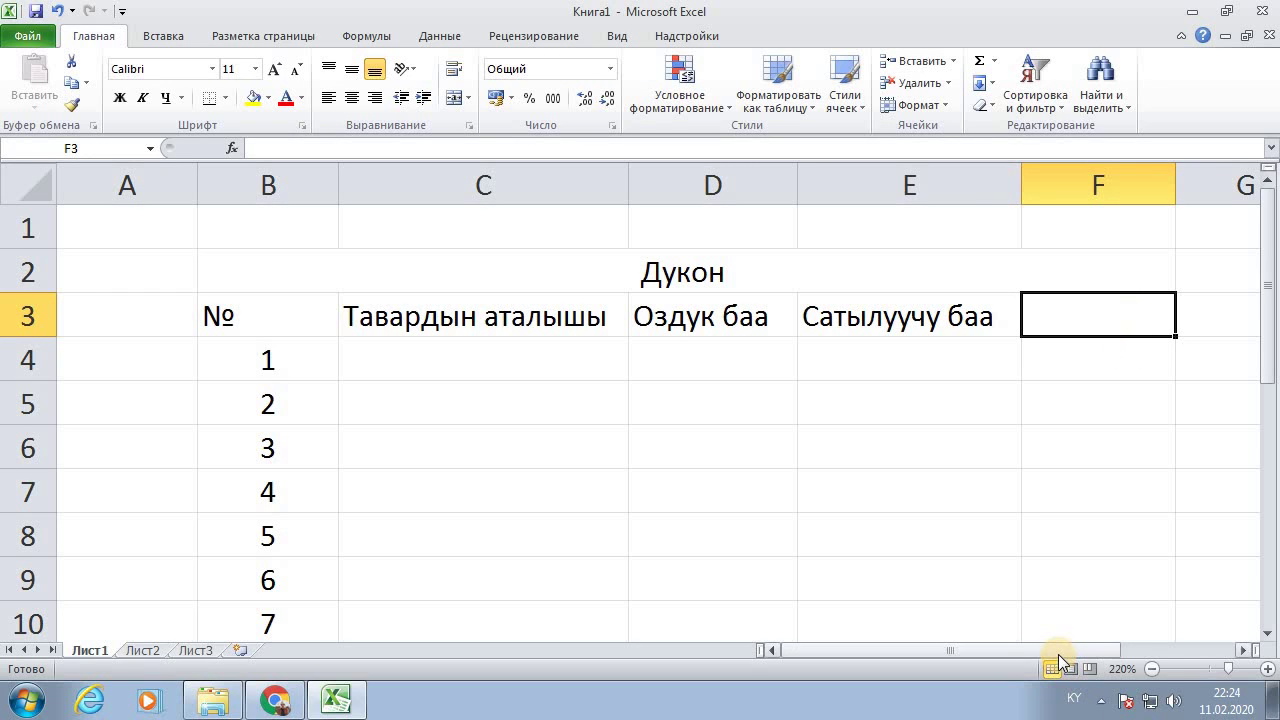
pyautogui.hscroll(1, 1100, 652)
pyautogui.write('К')
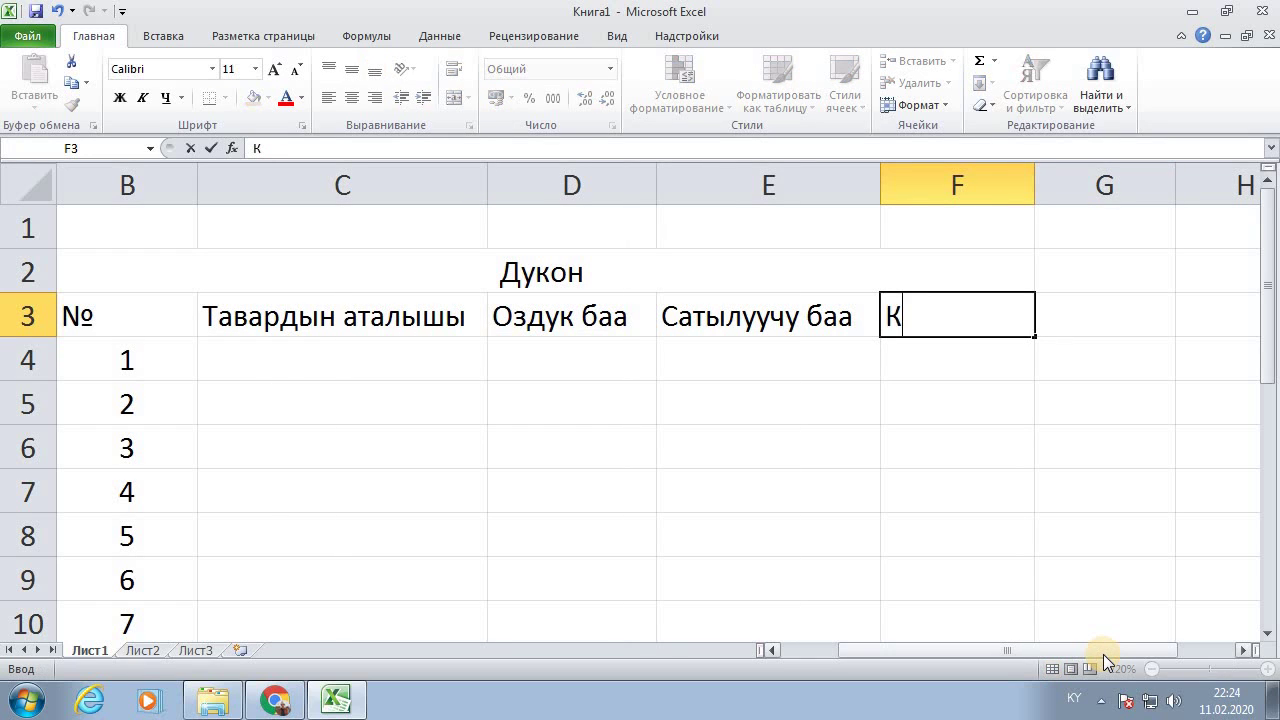
pyautogui.write('асса')
pyautogui.press('Return')
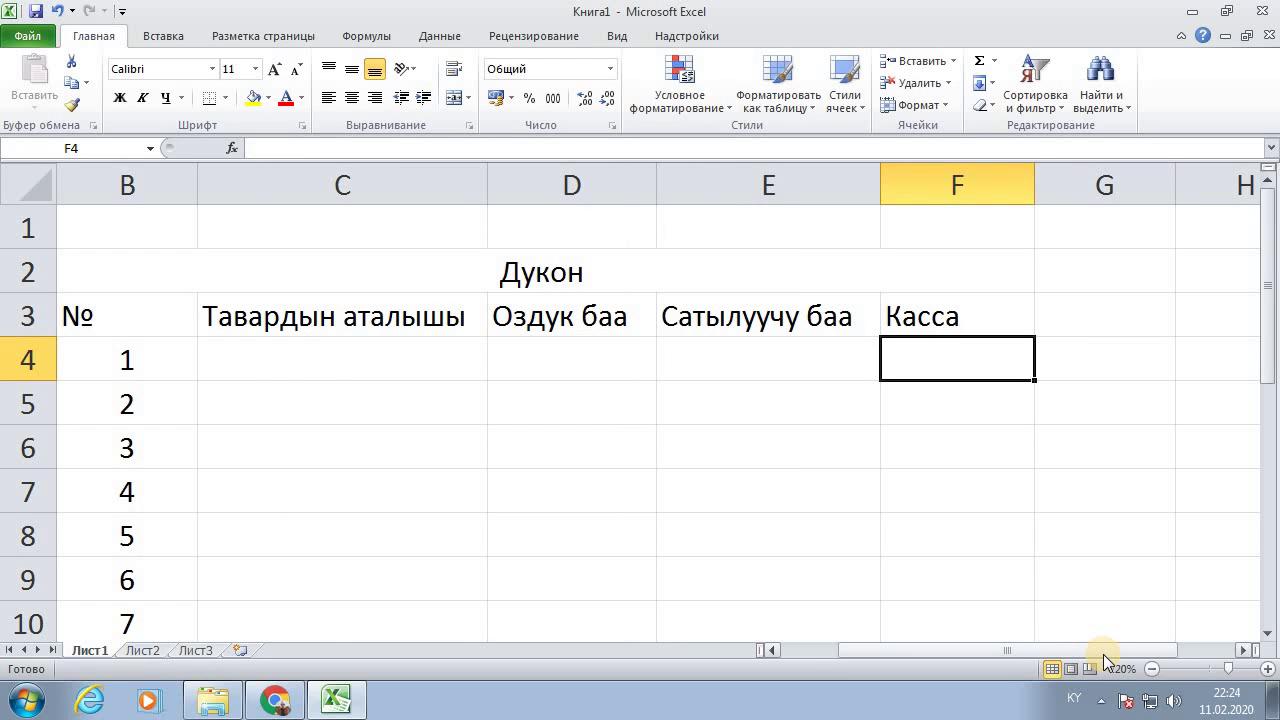
pyautogui.press('Right')
pyautogui.press('Up')
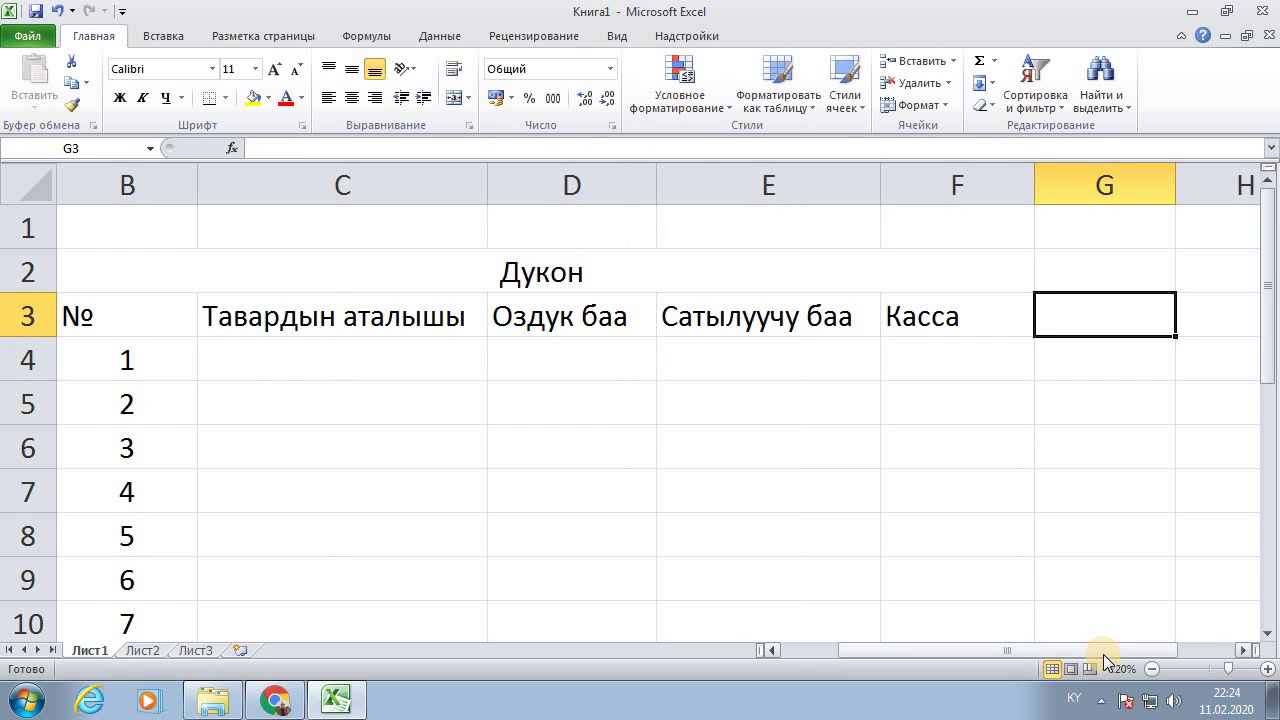
pyautogui.write('Таза ')
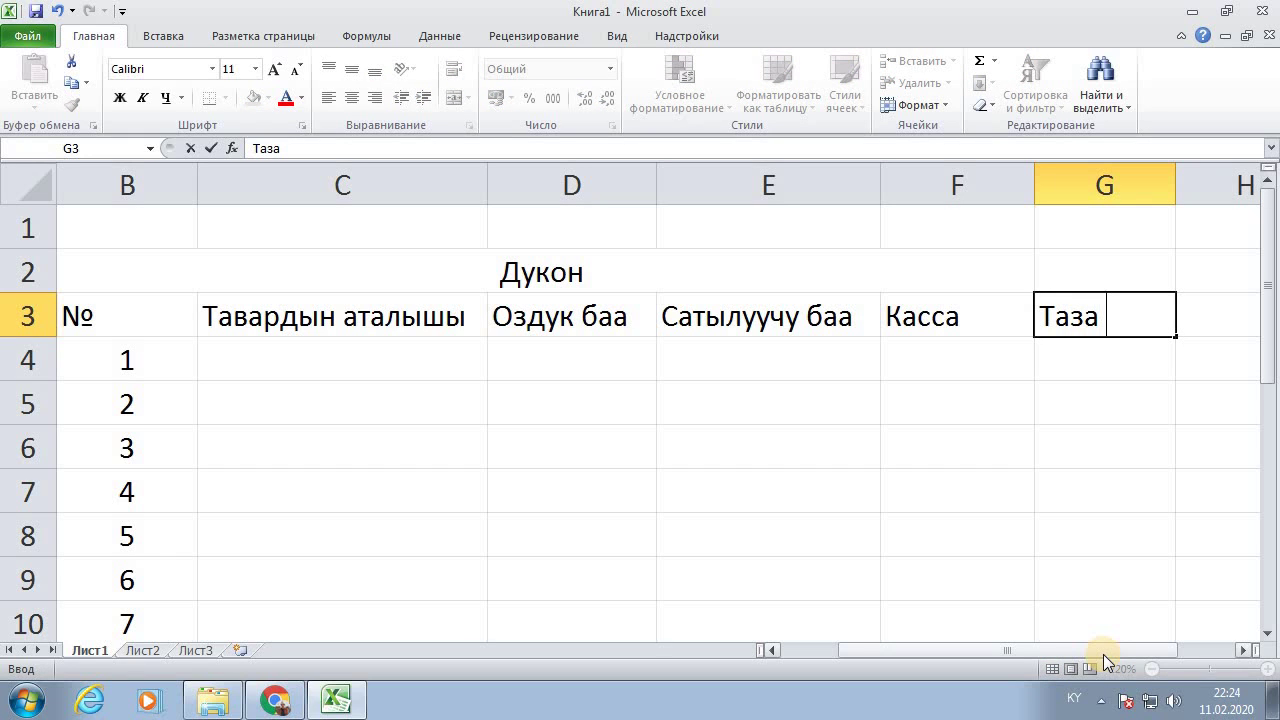
pyautogui.write('ки')
pyautogui.write('реше')
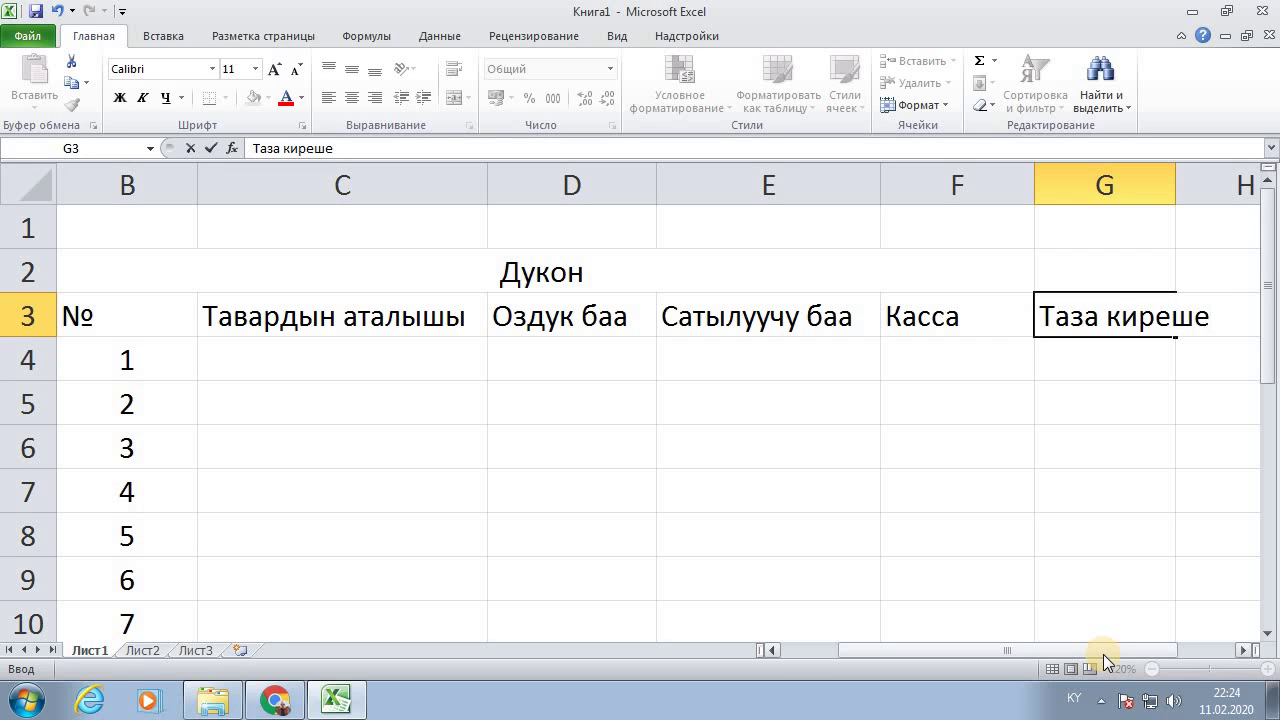
pyautogui.write('си')
pyautogui.press('Return')
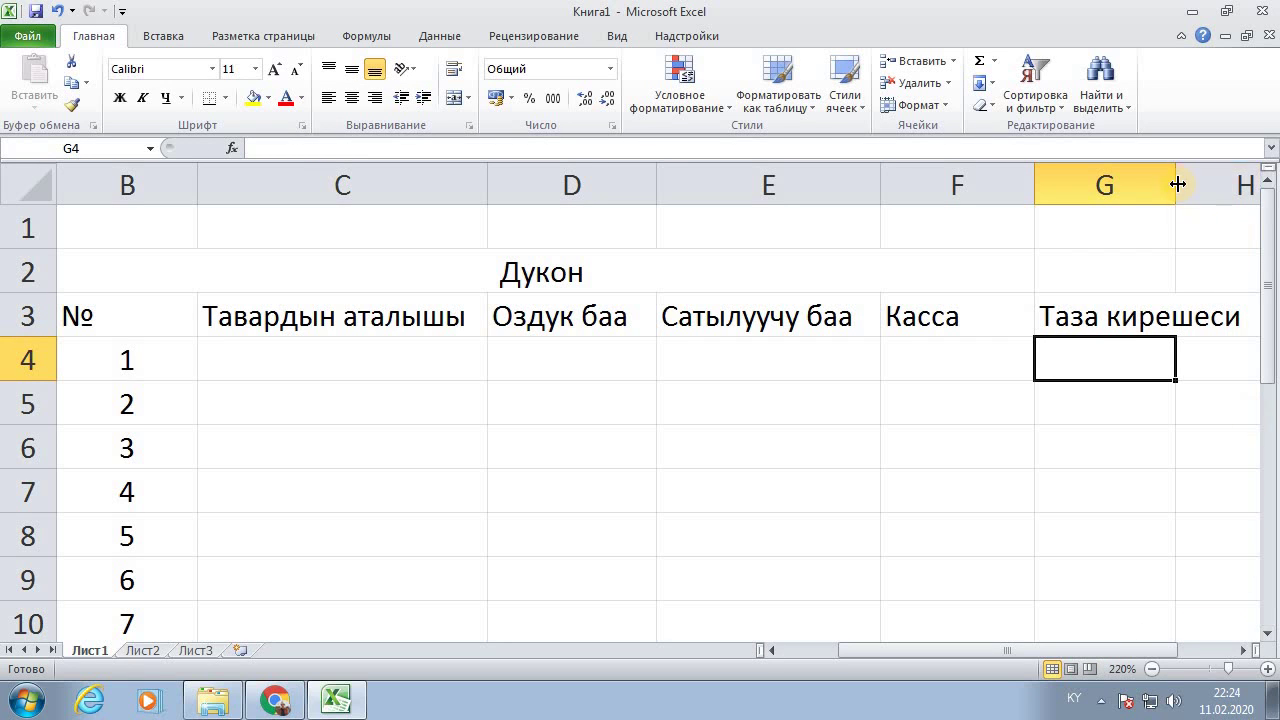
pyautogui.moveTo(1177, 184); pyautogui.dragTo(1250, 186)
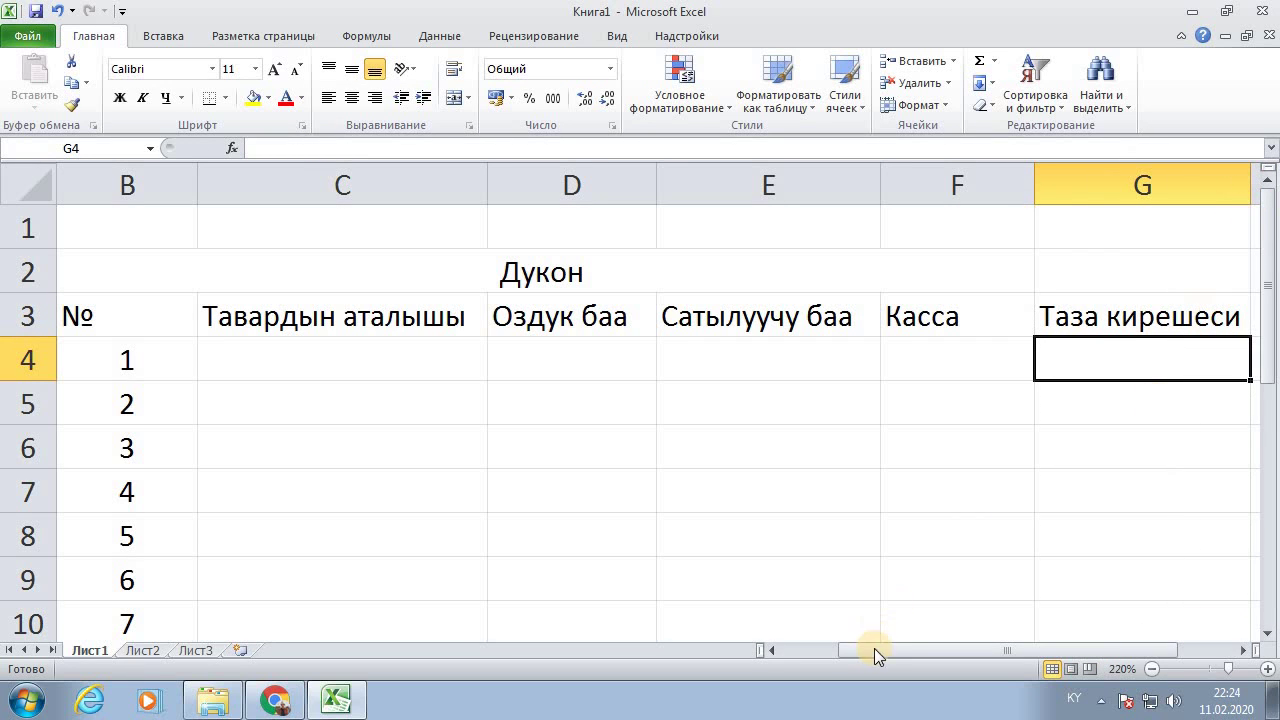
pyautogui.moveTo(874, 652); pyautogui.dragTo(928, 648)
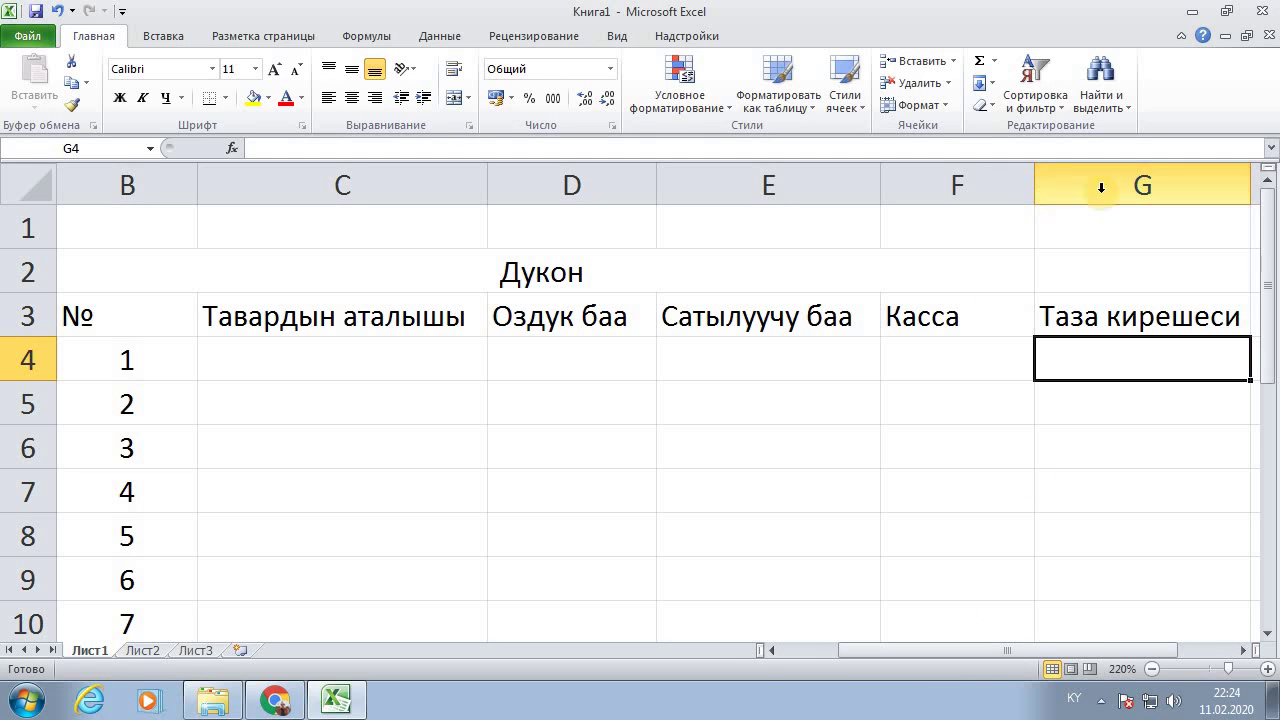
pyautogui.moveTo(1070, 652); pyautogui.dragTo(1137, 651)
pyautogui.keyDown('ctrl'); pyautogui.scroll(-1, 1147, 651); pyautogui.keyUp('ctrl')
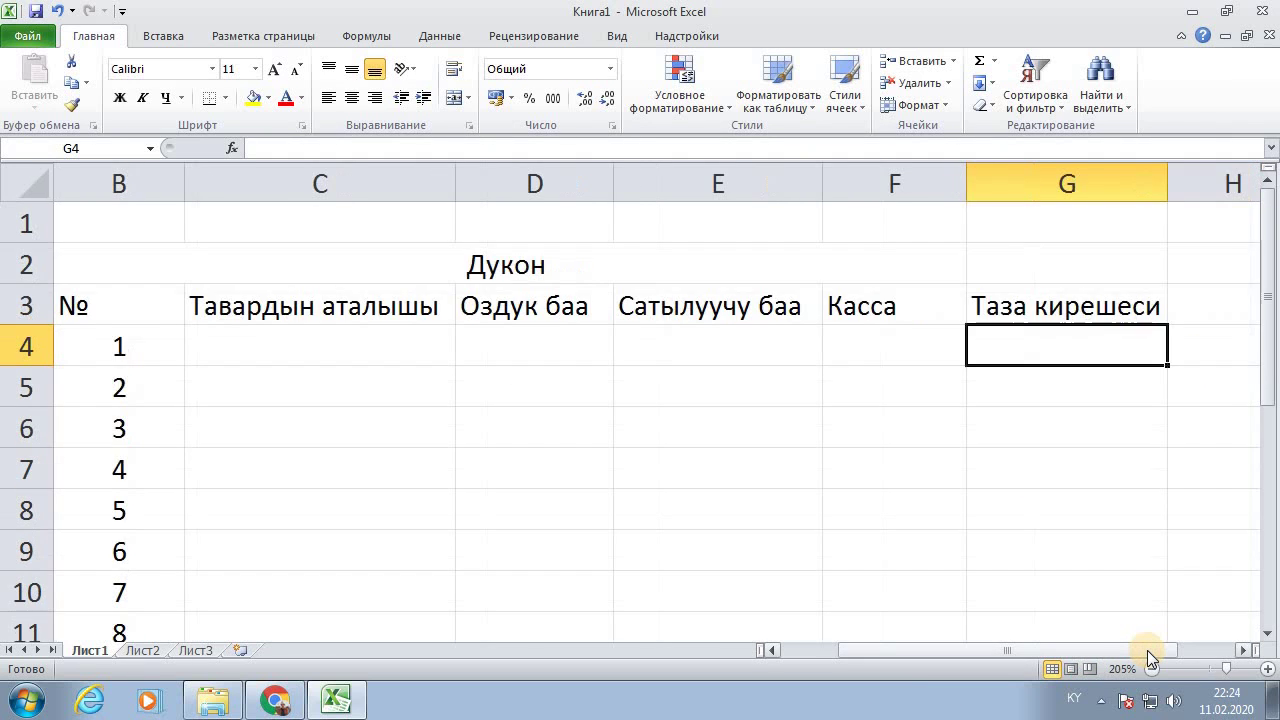
pyautogui.click(778, 421)
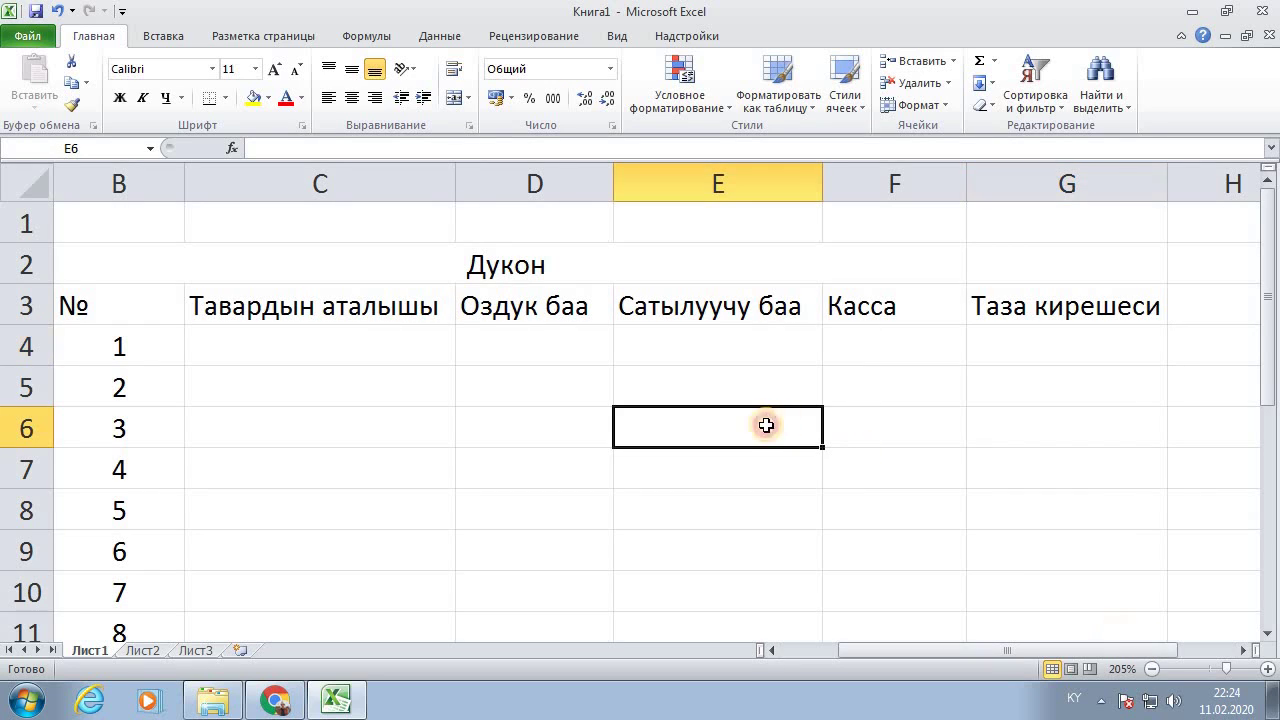
pyautogui.click(240, 314)
pyautogui.click(530, 310)
pyautogui.click(914, 302)
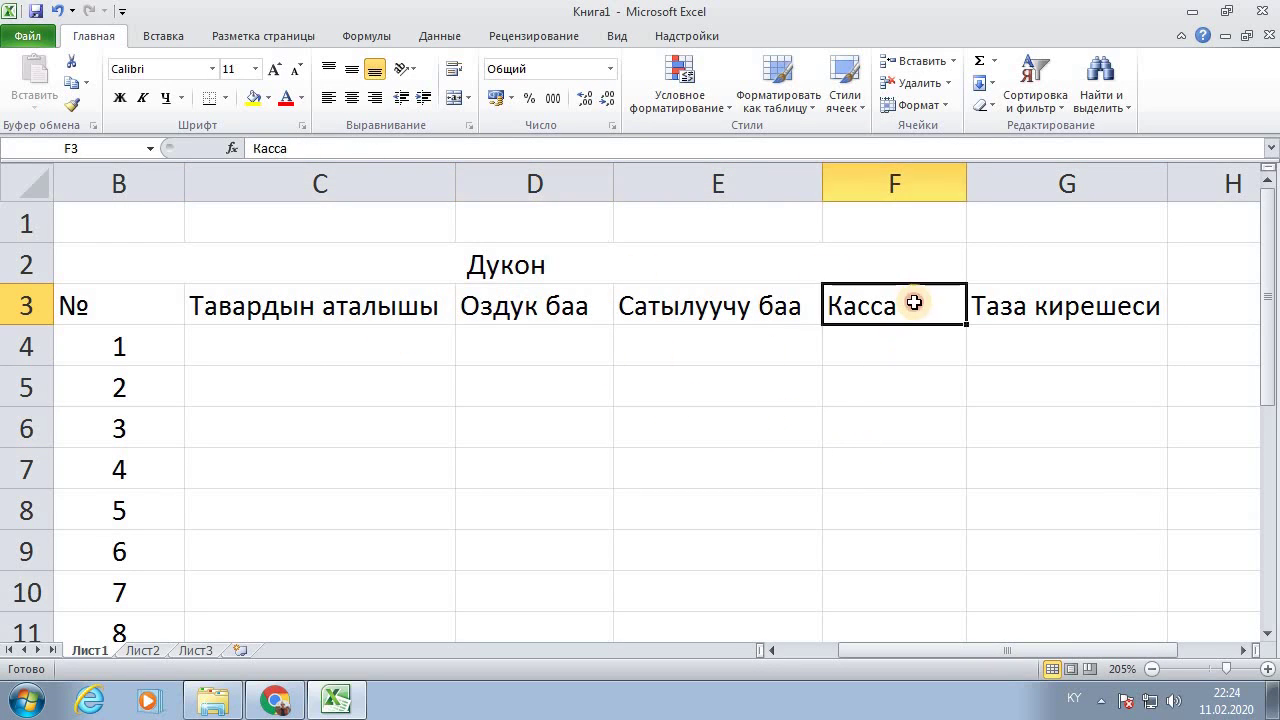
pyautogui.click(287, 335)
pyautogui.write('Ал')
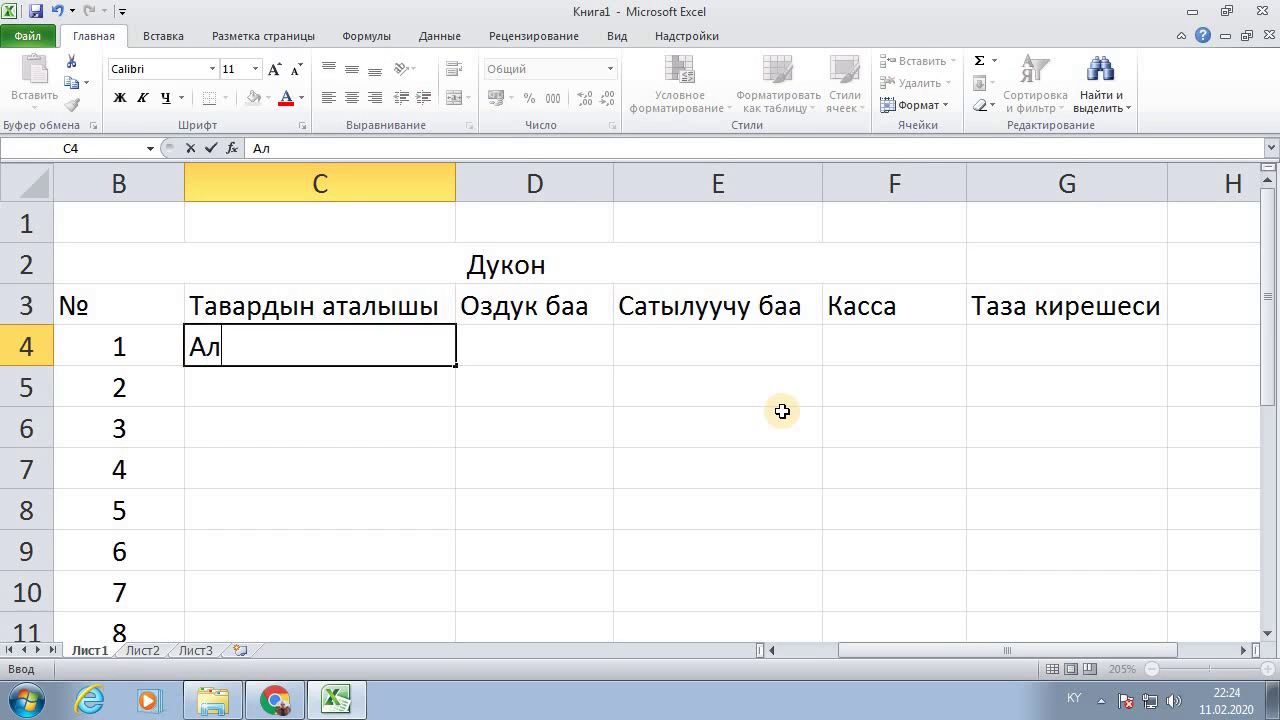
pyautogui.write('ма')
pyautogui.press('Return')
pyautogui.press('Up')
pyautogui.press('Right')
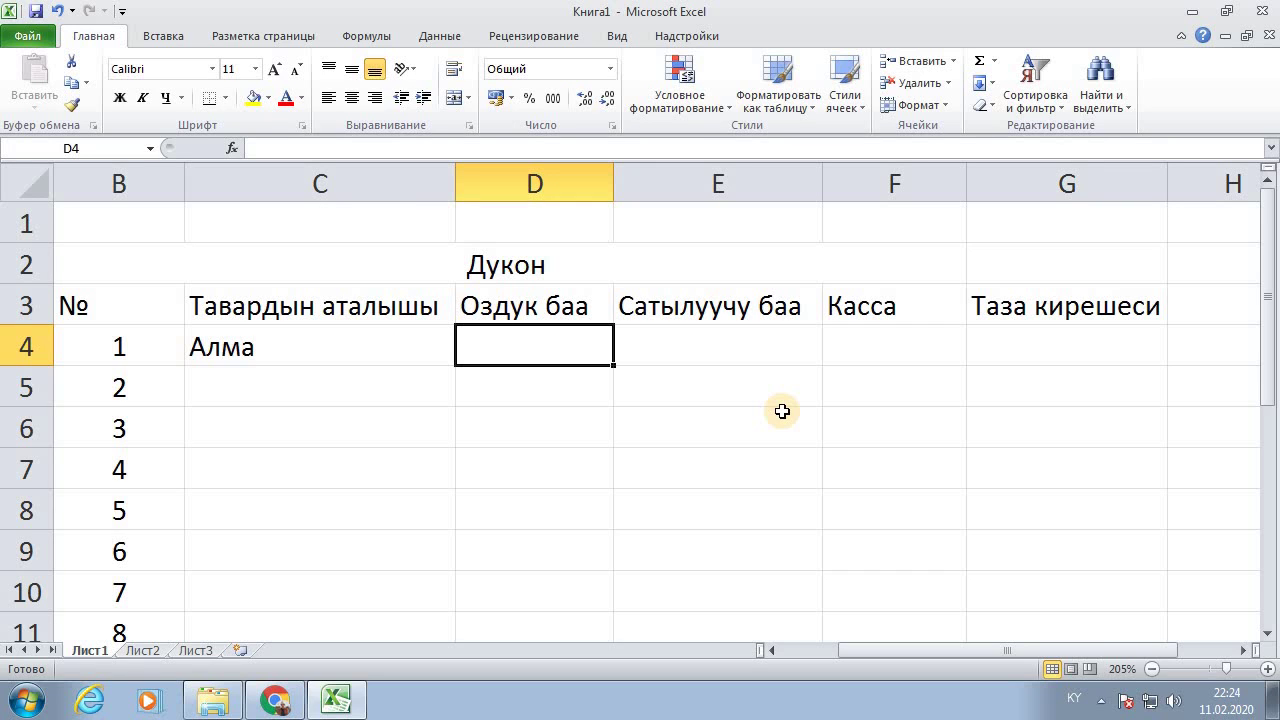
pyautogui.write('30')
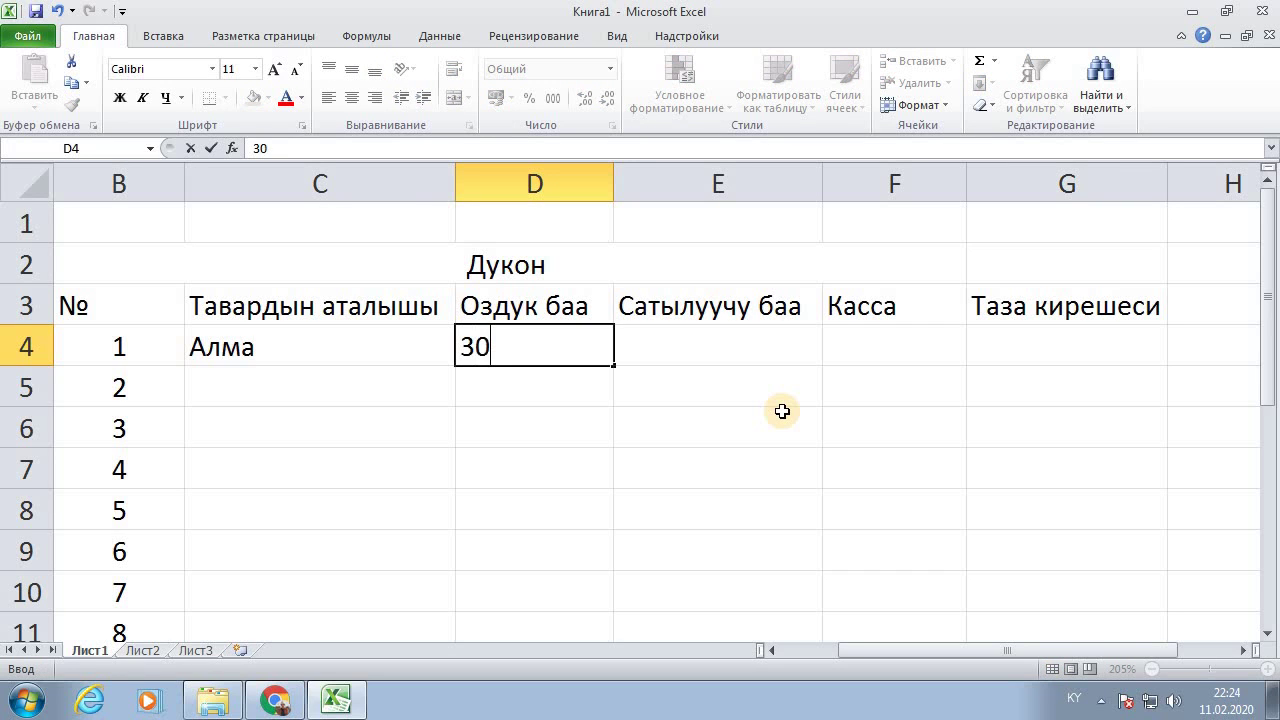
pyautogui.press('Return')
pyautogui.press('Right')
pyautogui.press('Up')
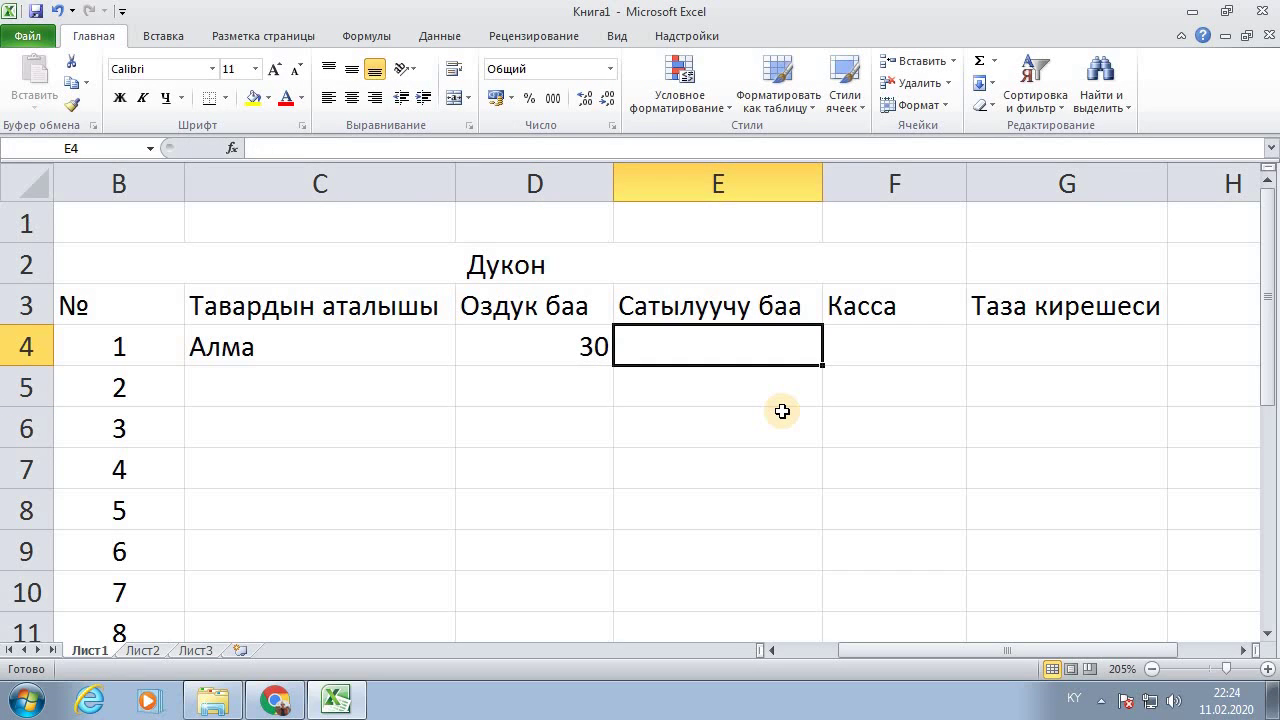
pyautogui.write('40')
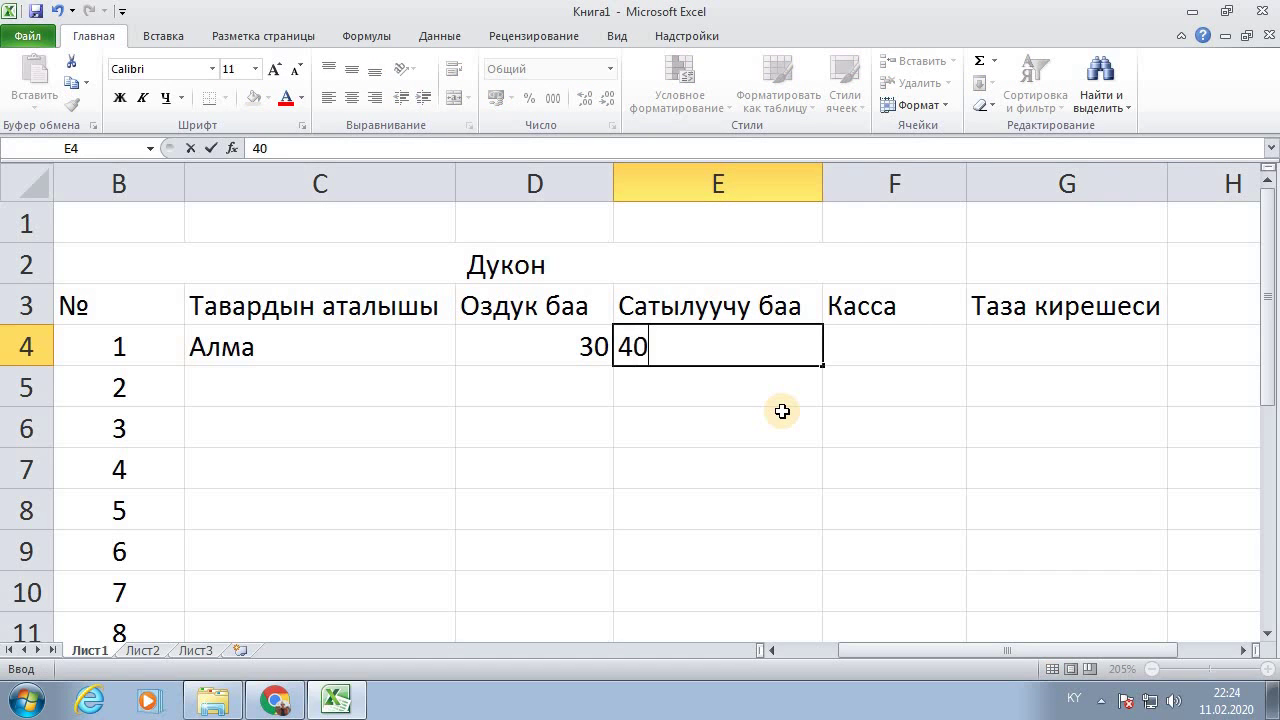
pyautogui.press('Return')
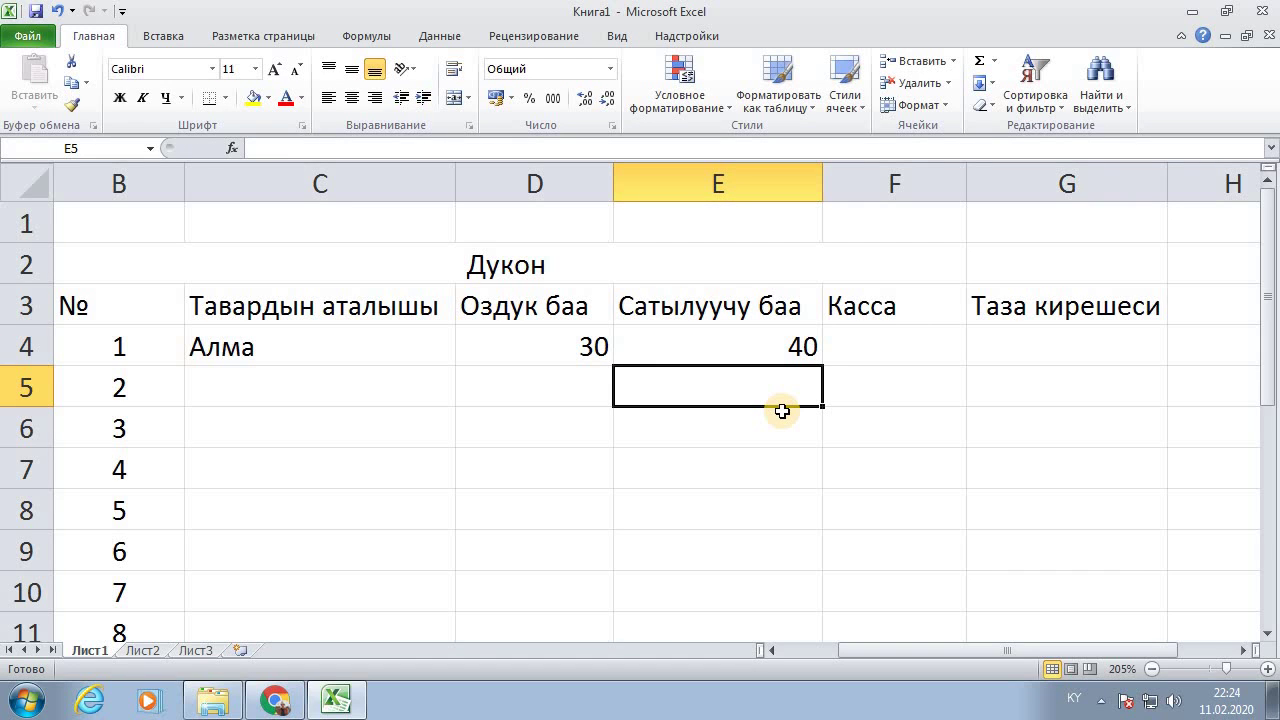
pyautogui.press('Up')
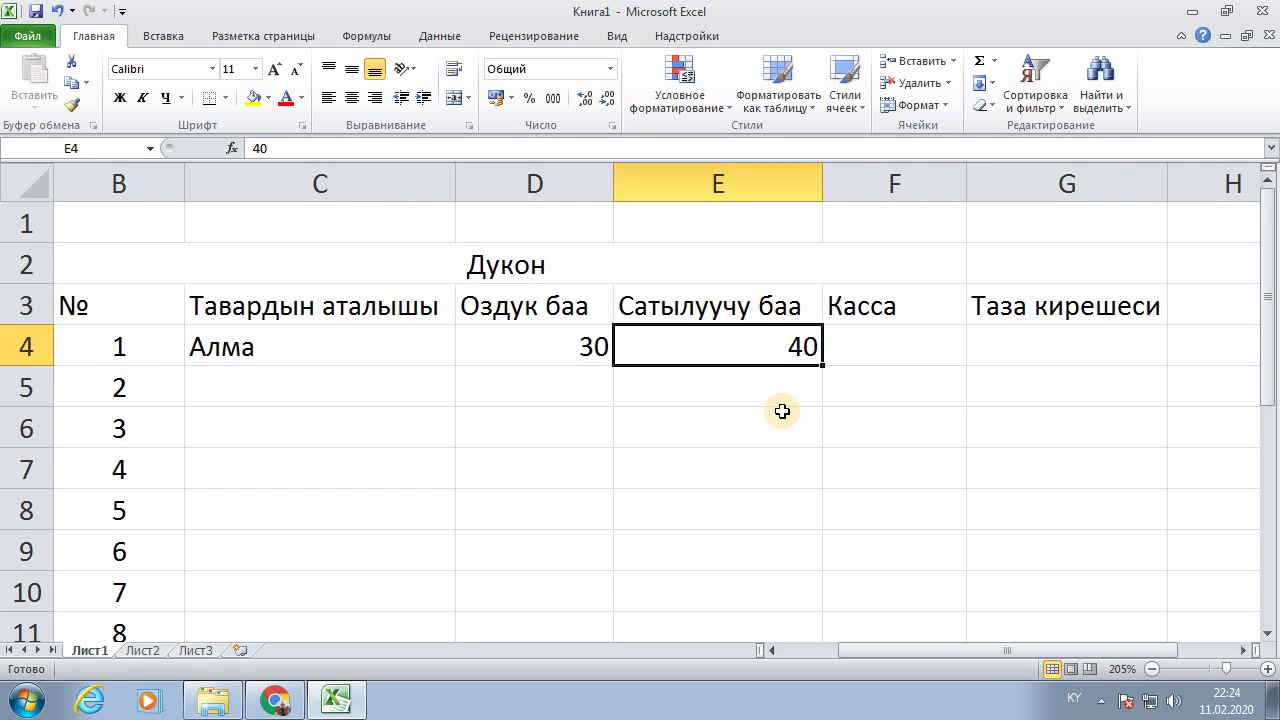
pyautogui.press('Right')
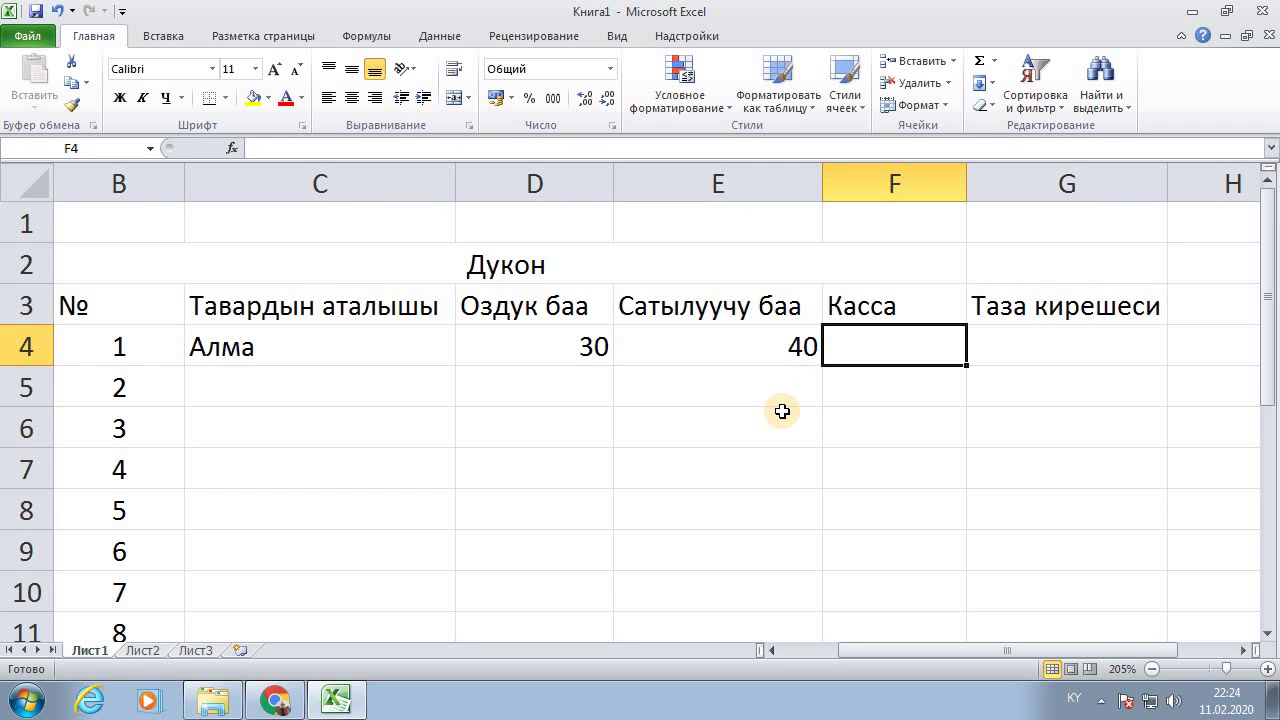
pyautogui.write('40')
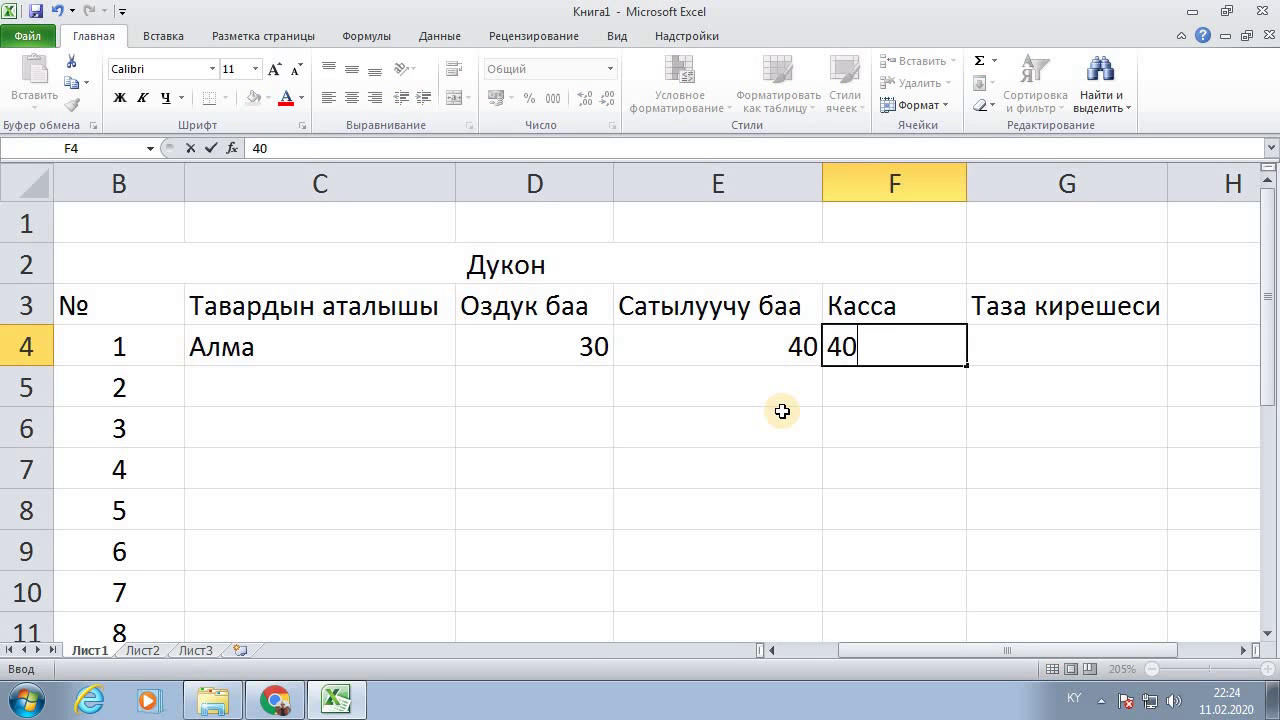
pyautogui.press('Right')
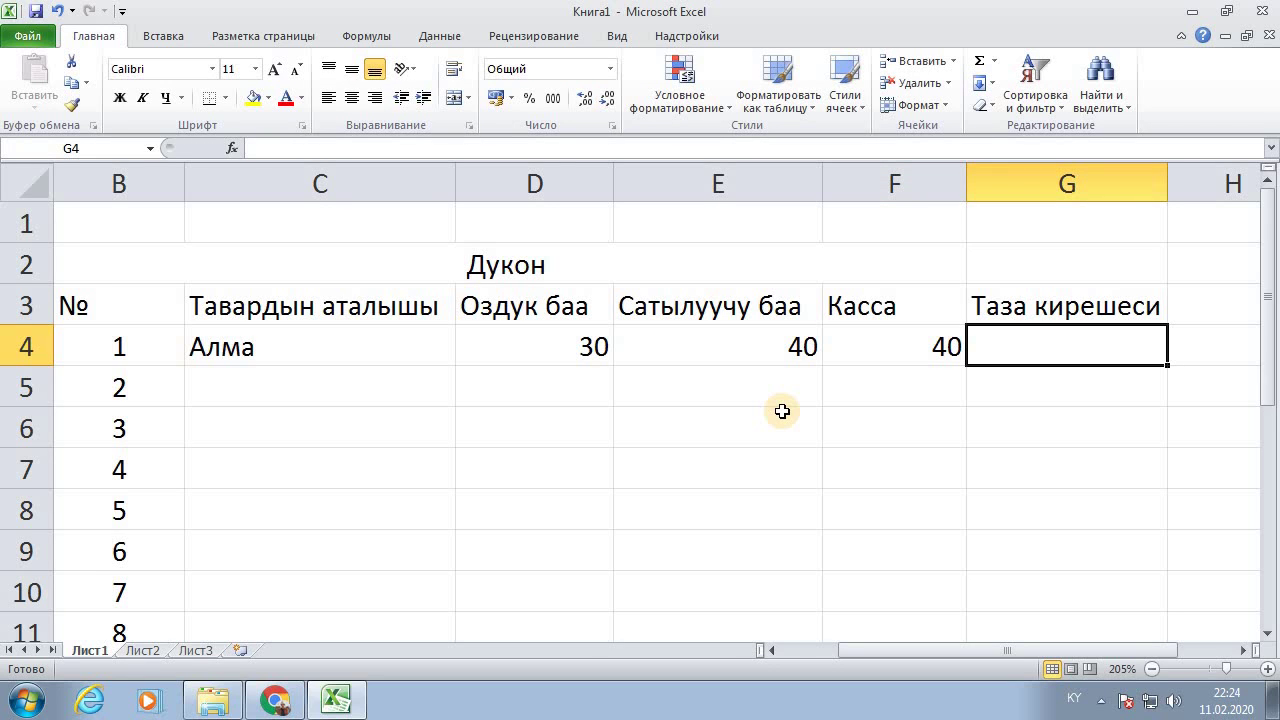
pyautogui.write('100')
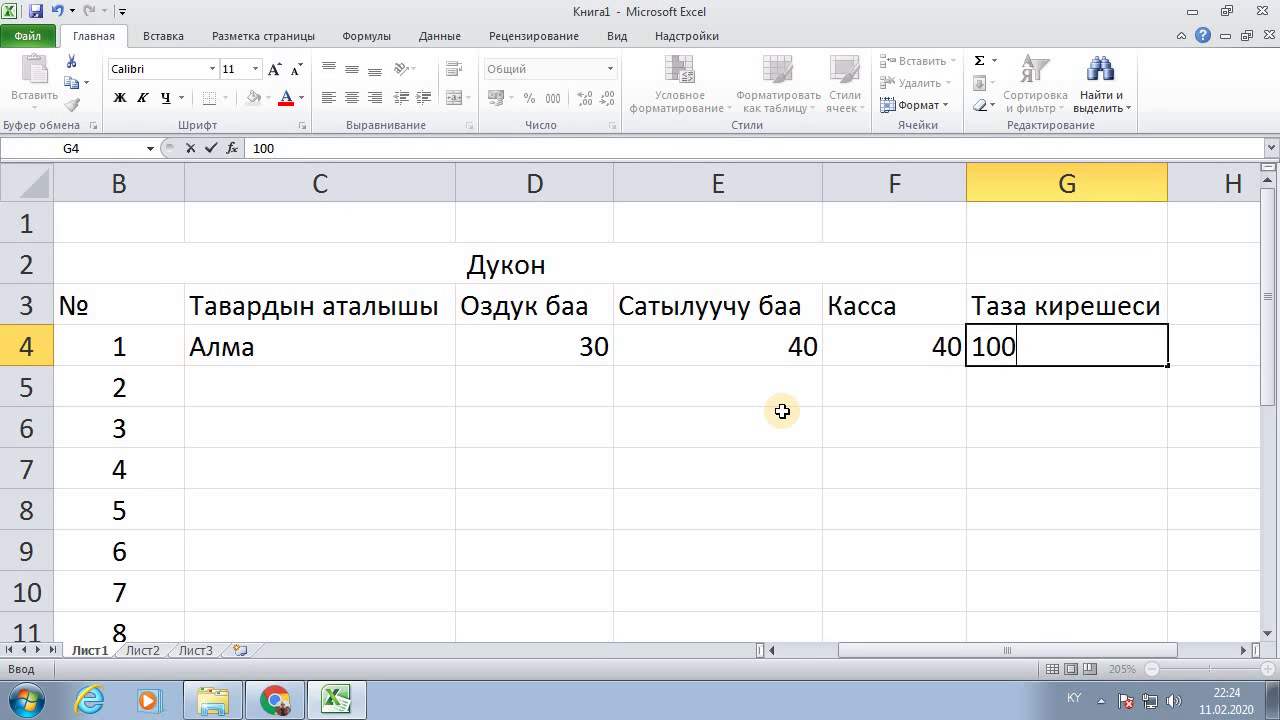
pyautogui.press('BackSpace')
pyautogui.press('Return')
pyautogui.press('Up')
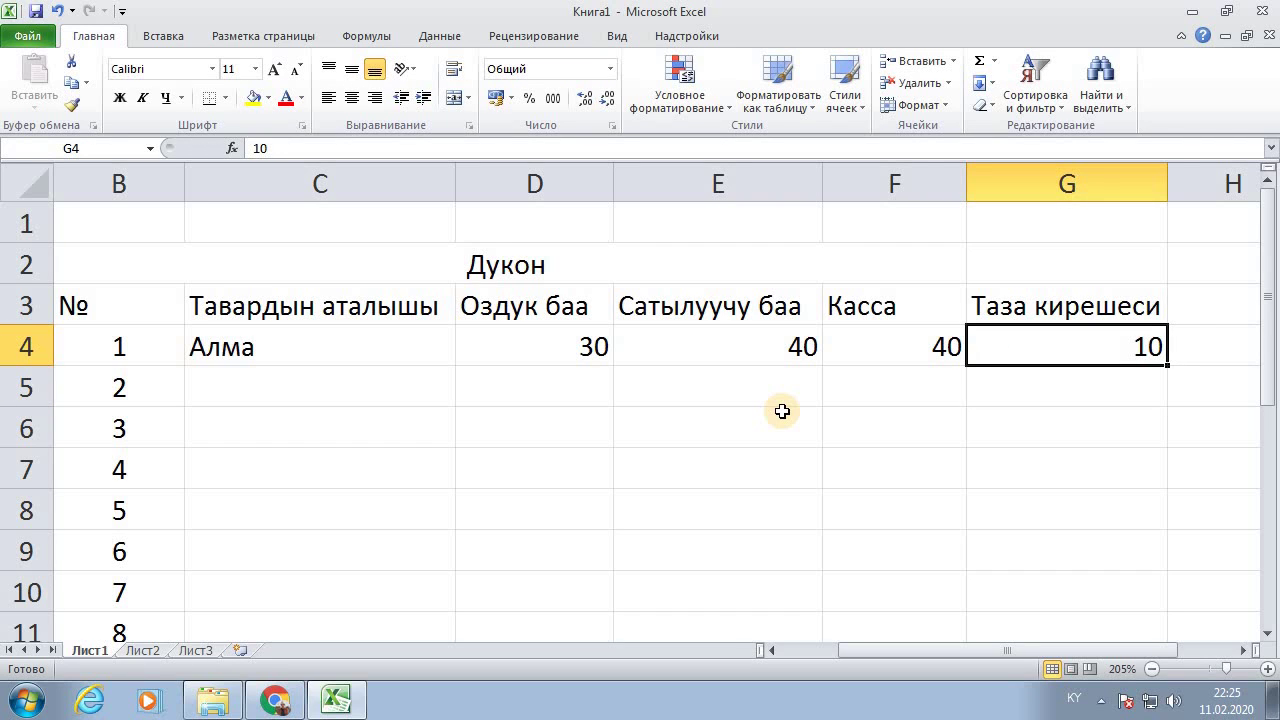
pyautogui.press('Delete')
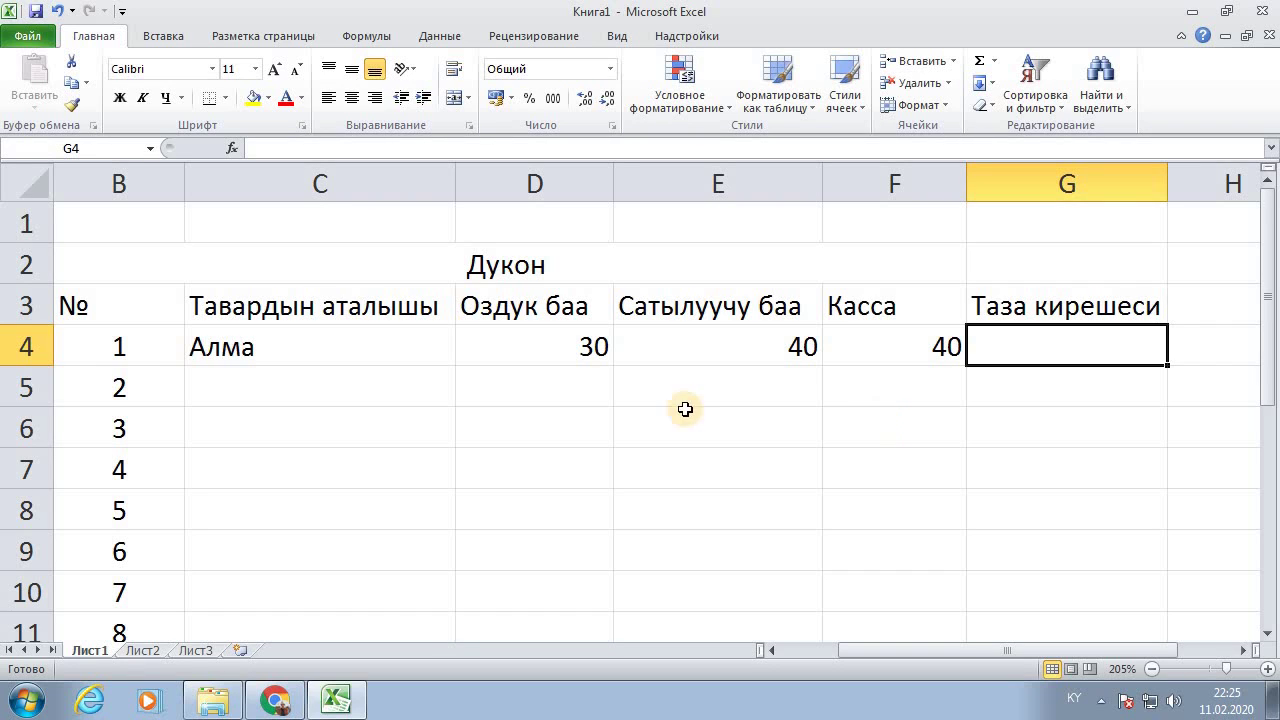
pyautogui.click(572, 310)
pyautogui.click(560, 341)
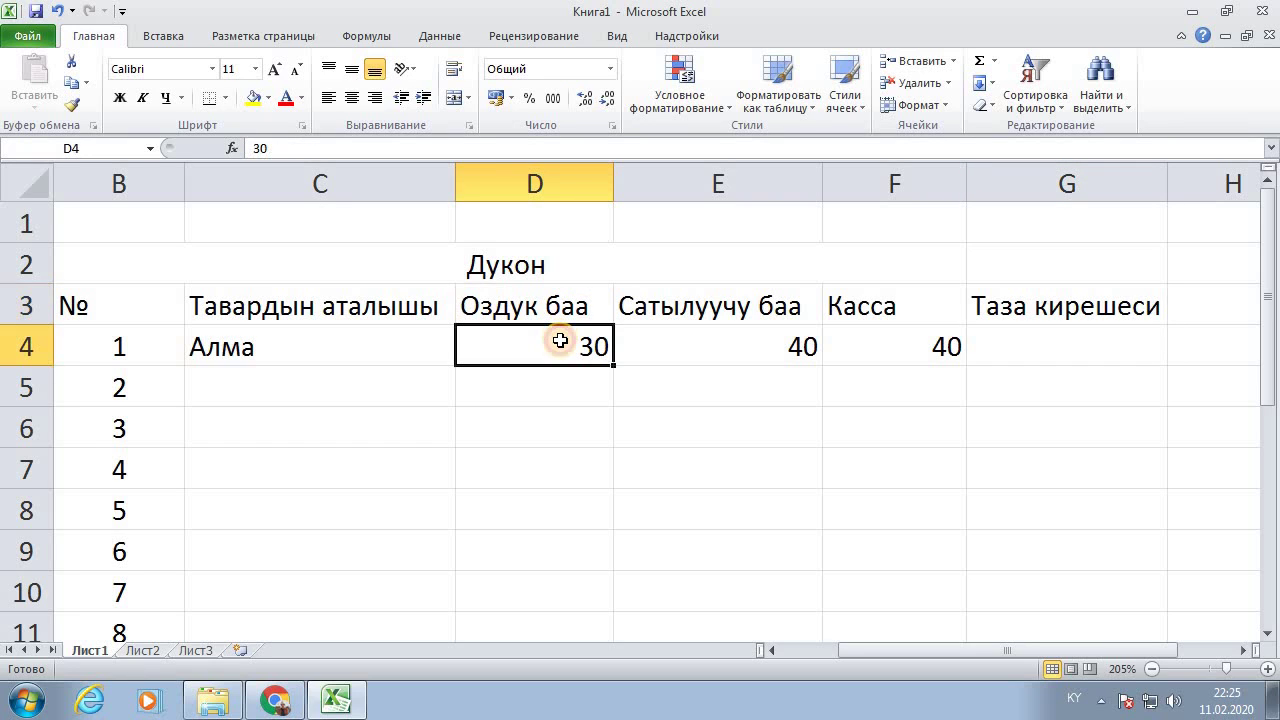
pyautogui.click(737, 340)
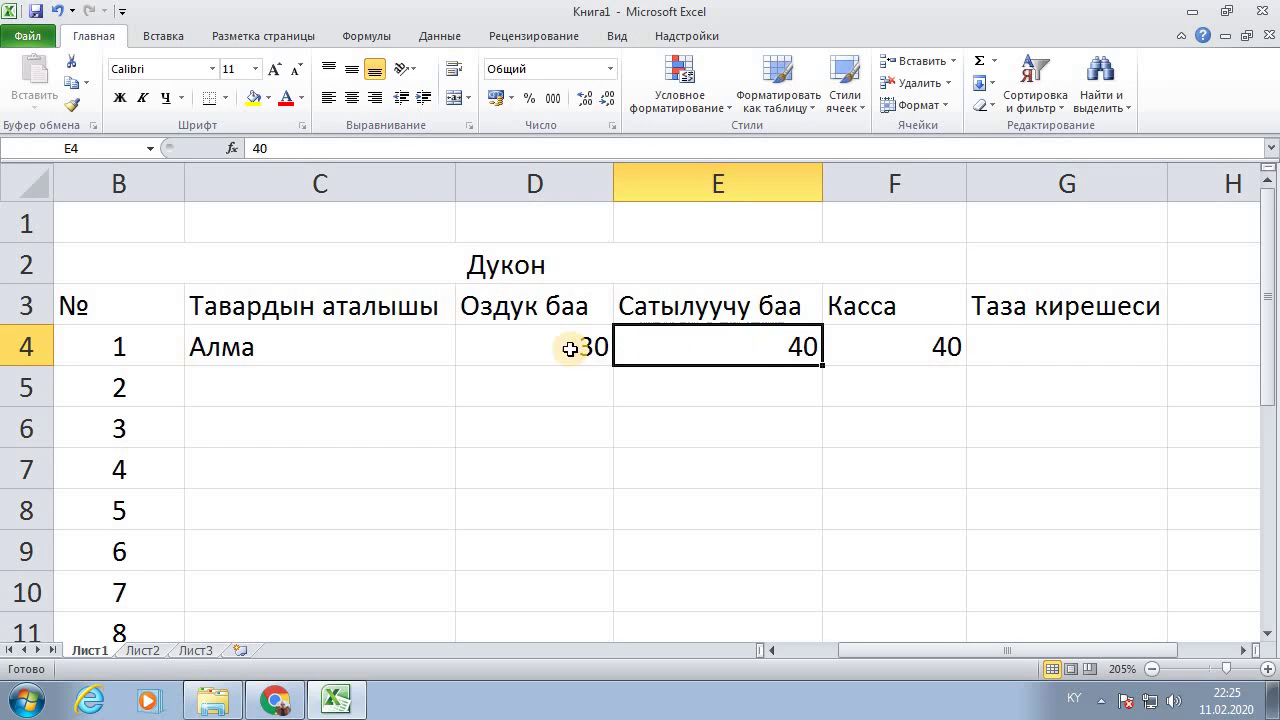
pyautogui.click(570, 347)
pyautogui.click(705, 334)
pyautogui.click(1066, 342)
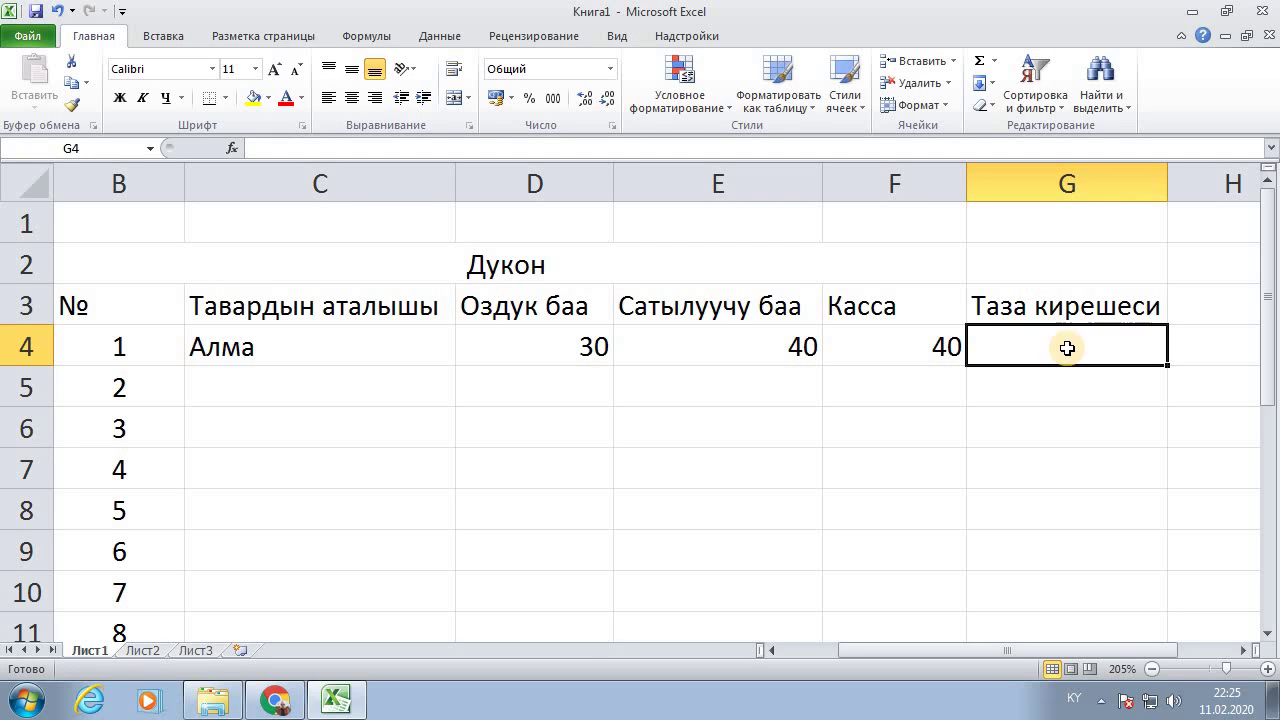
# Step: Enter the formula =D4-E4 in G4, which gives -10
pyautogui.write('=')
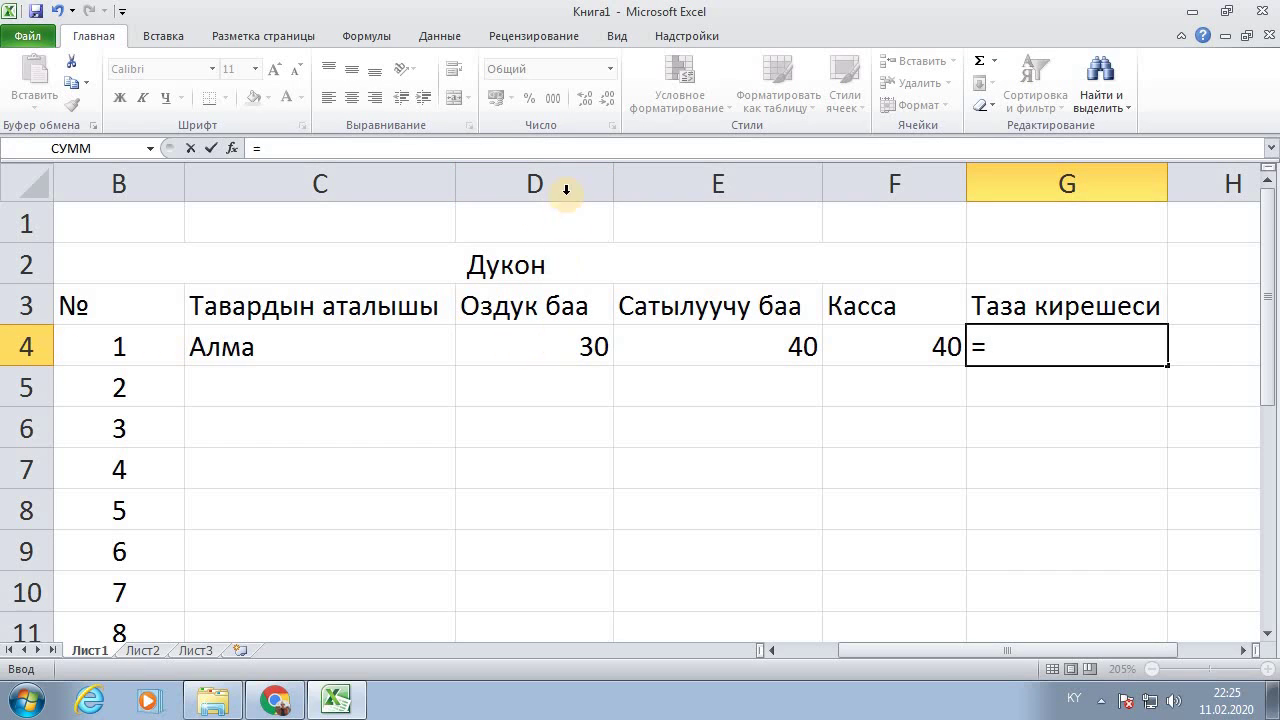
pyautogui.click(566, 342)
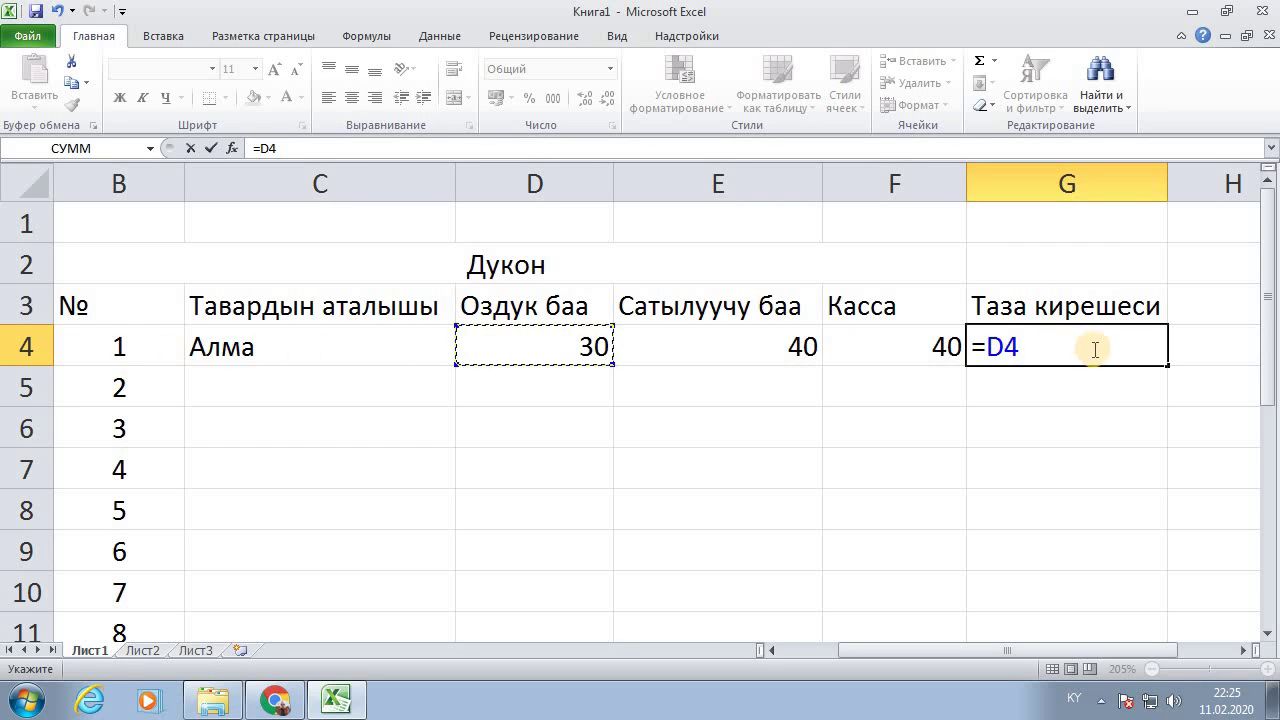
pyautogui.write('-')
pyautogui.click(797, 346)
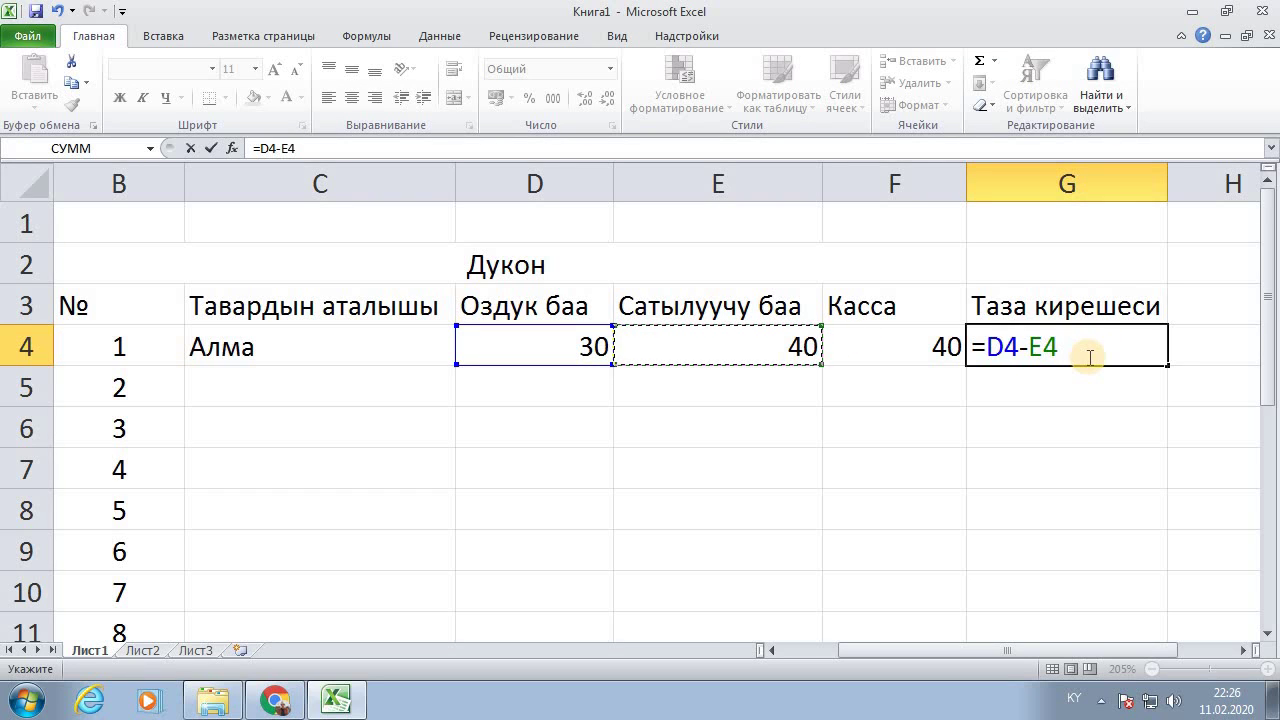
pyautogui.press('Return')
# Step: Replace it with =E4-D4 so G4 shows Алма's profit of 10
pyautogui.click(1153, 346)
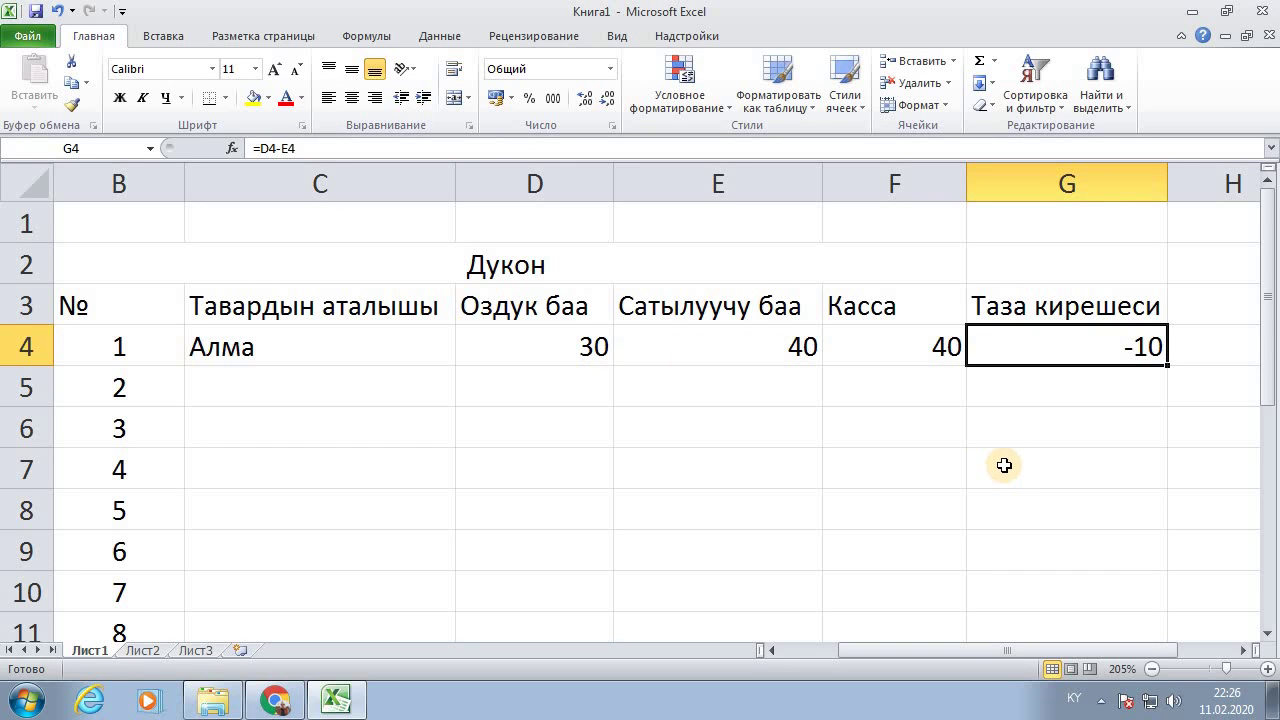
pyautogui.press('Delete')
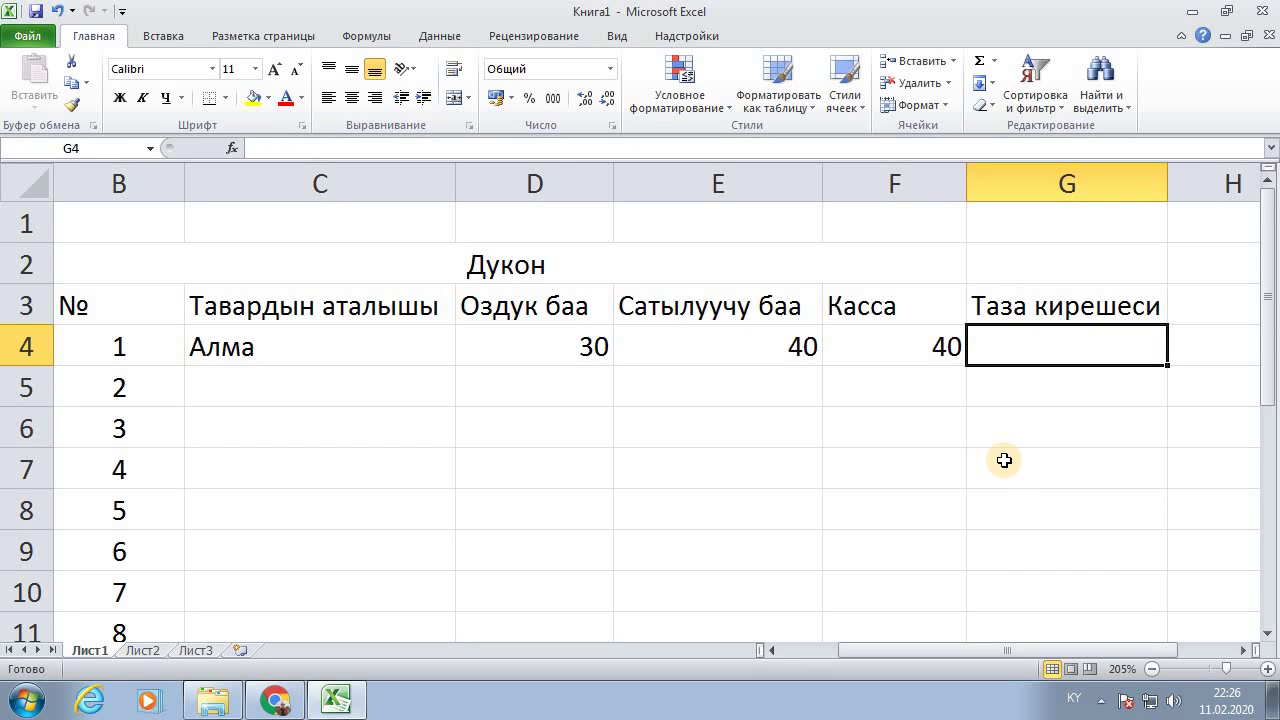
pyautogui.write('=')
pyautogui.click(798, 340)
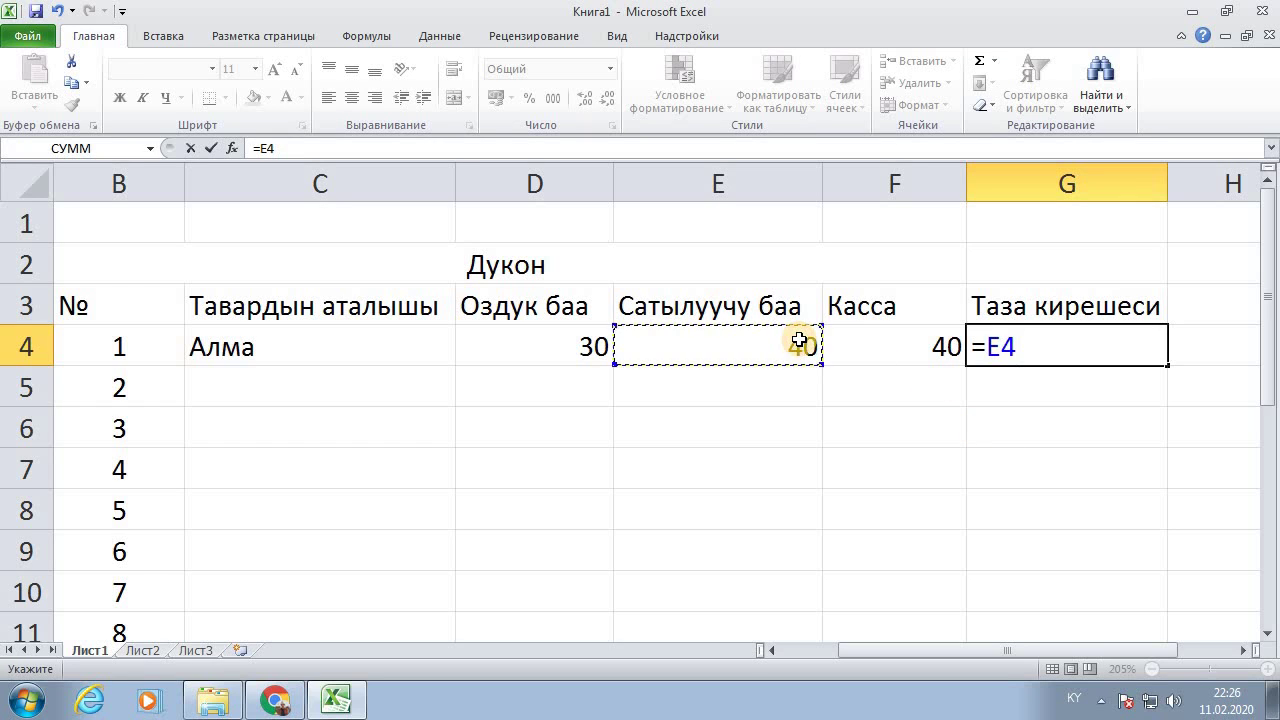
pyautogui.write('-')
pyautogui.click(553, 347)
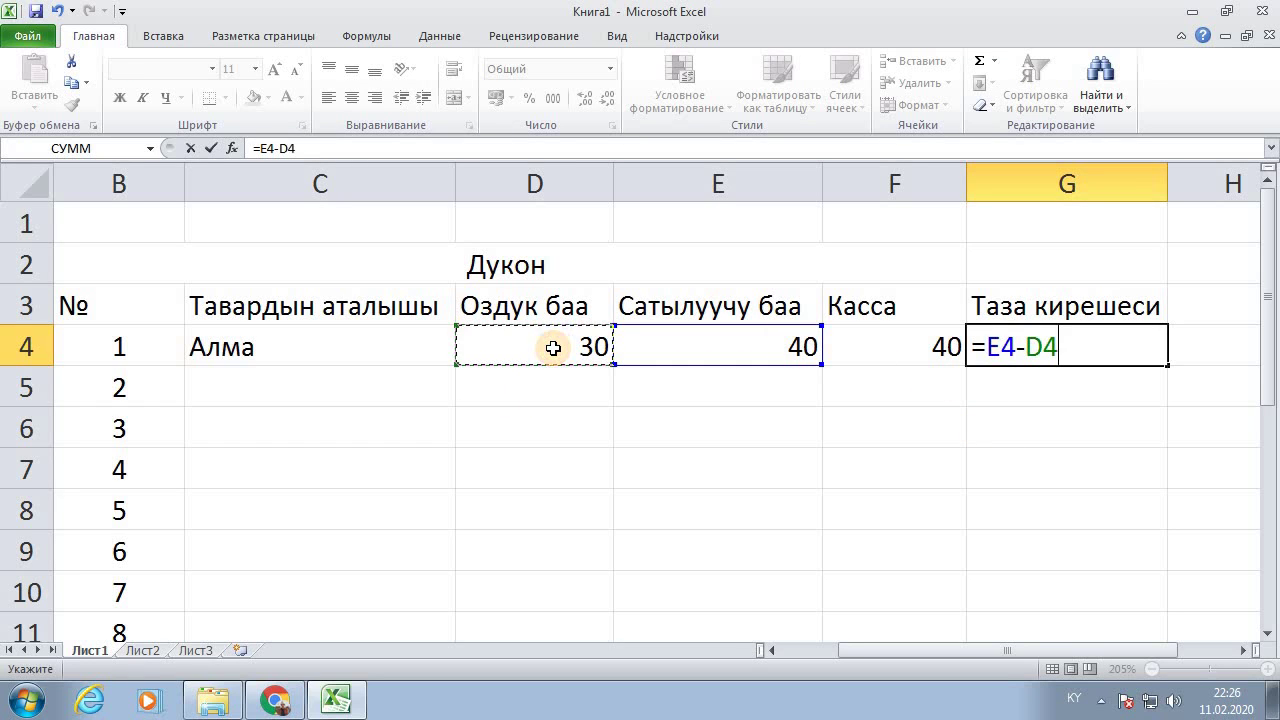
pyautogui.press('Return')
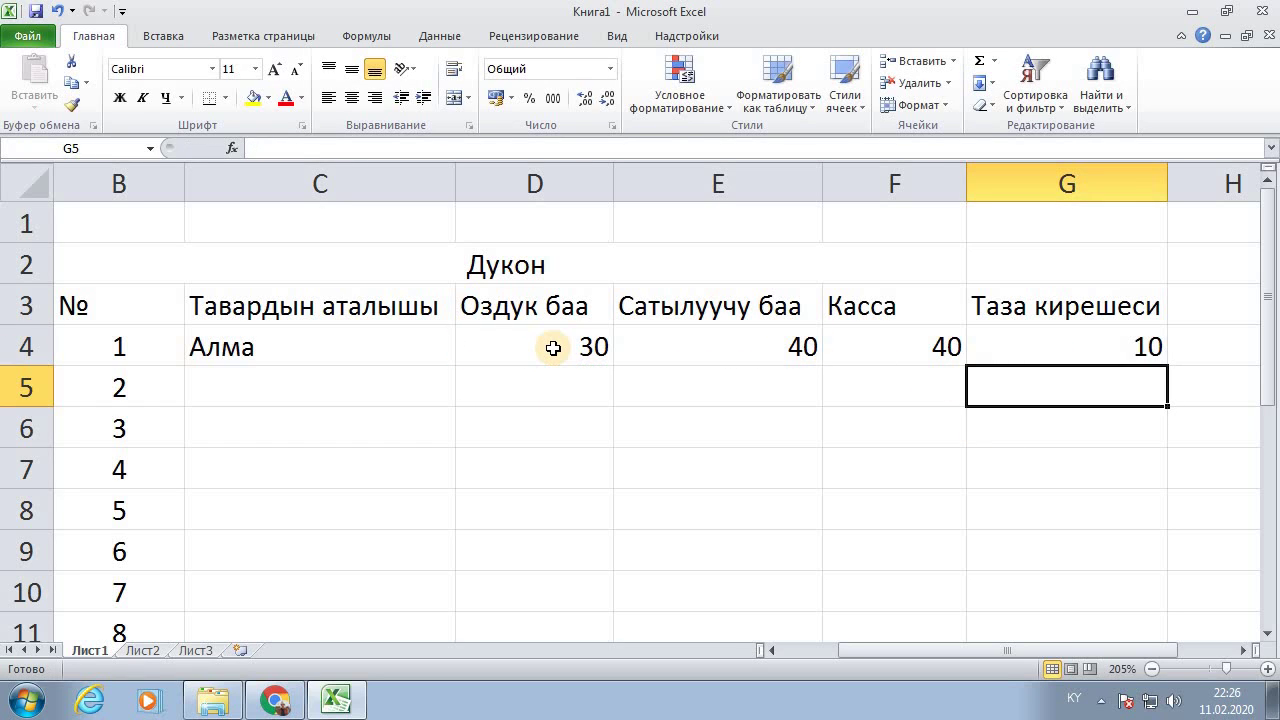
pyautogui.click(1054, 346)
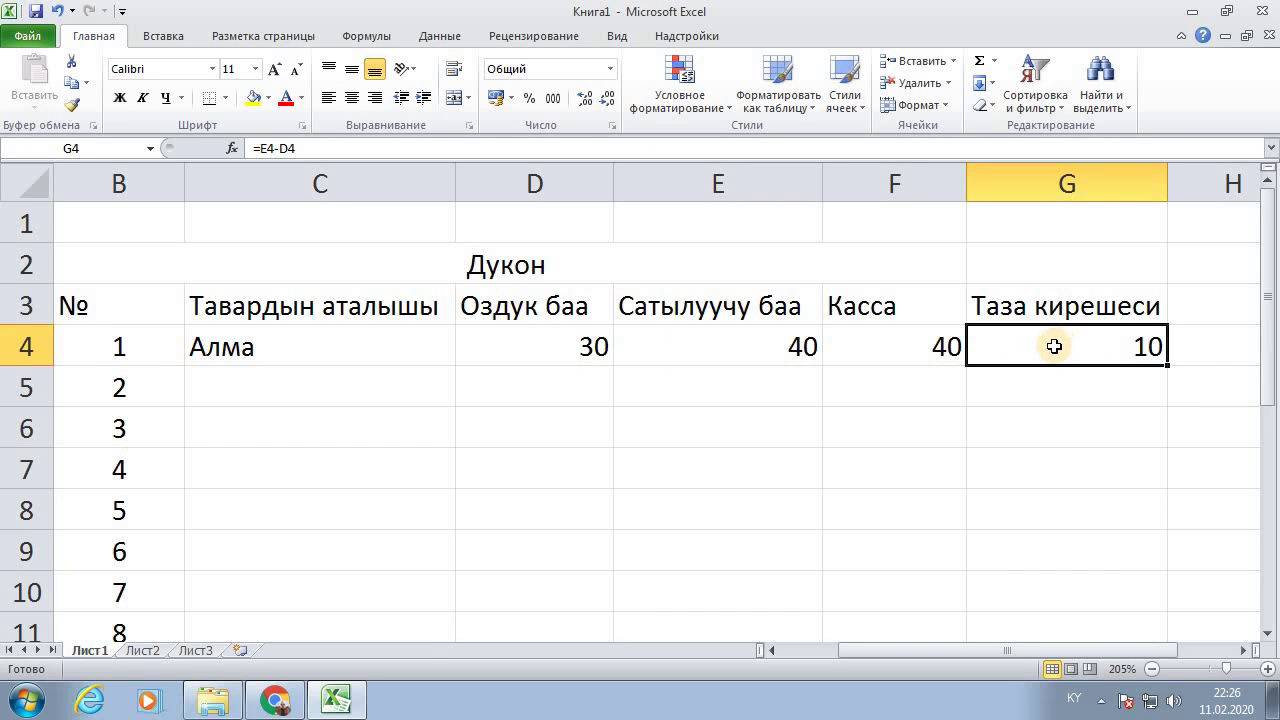
# Step: Narrow column F (Касса) and adjust the width of column G
pyautogui.click(893, 356)
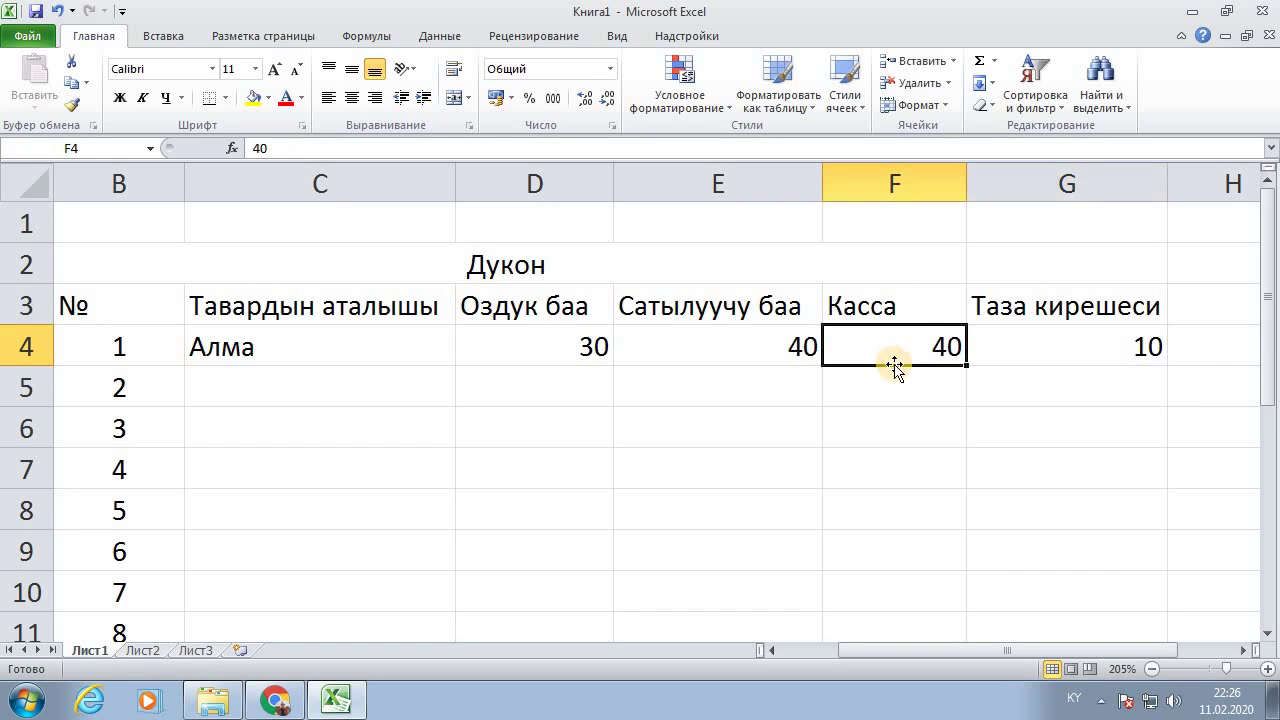
pyautogui.moveTo(966, 184)
pyautogui.mouseDown()
pyautogui.moveTo(908, 184)
pyautogui.moveTo(947, 184)
pyautogui.mouseUp()
pyautogui.moveTo(1147, 184)
pyautogui.mouseDown()
pyautogui.moveTo(1082, 184)
pyautogui.moveTo(1149, 187)
pyautogui.mouseUp()
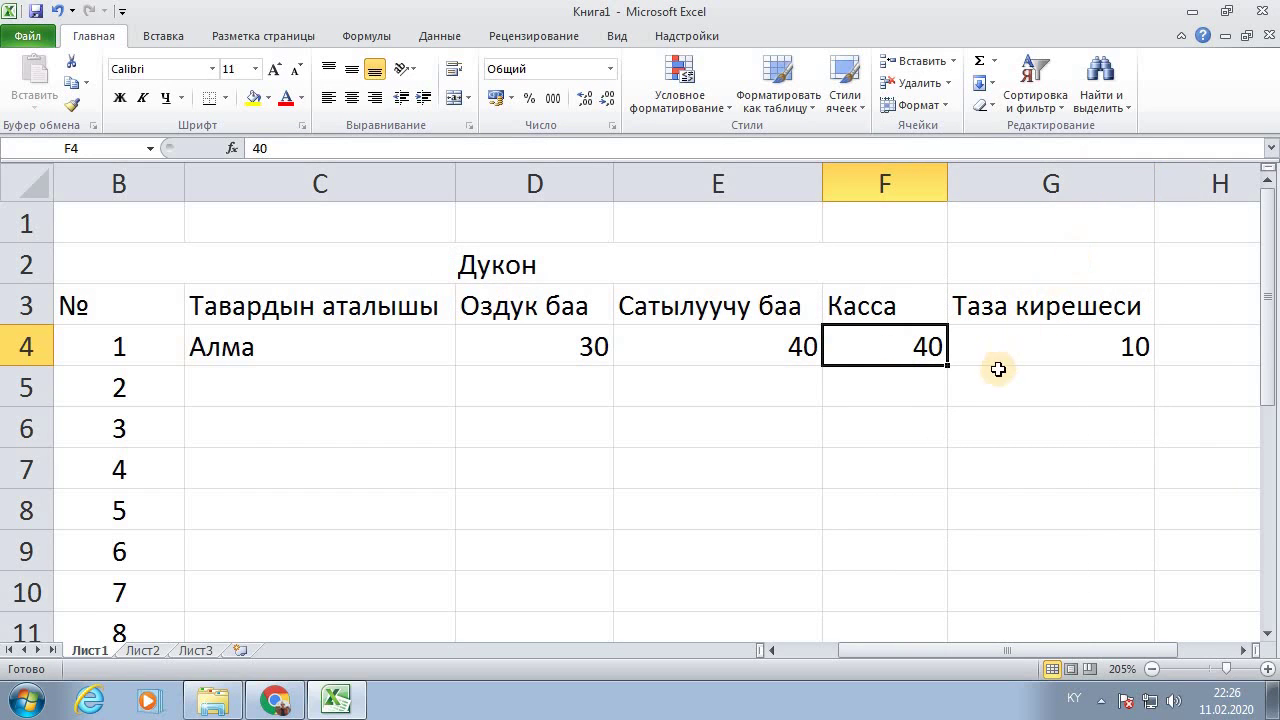
# Step: Fill the header cells C3, D3 and E3 with yellow
pyautogui.click(503, 305)
pyautogui.click(251, 333)
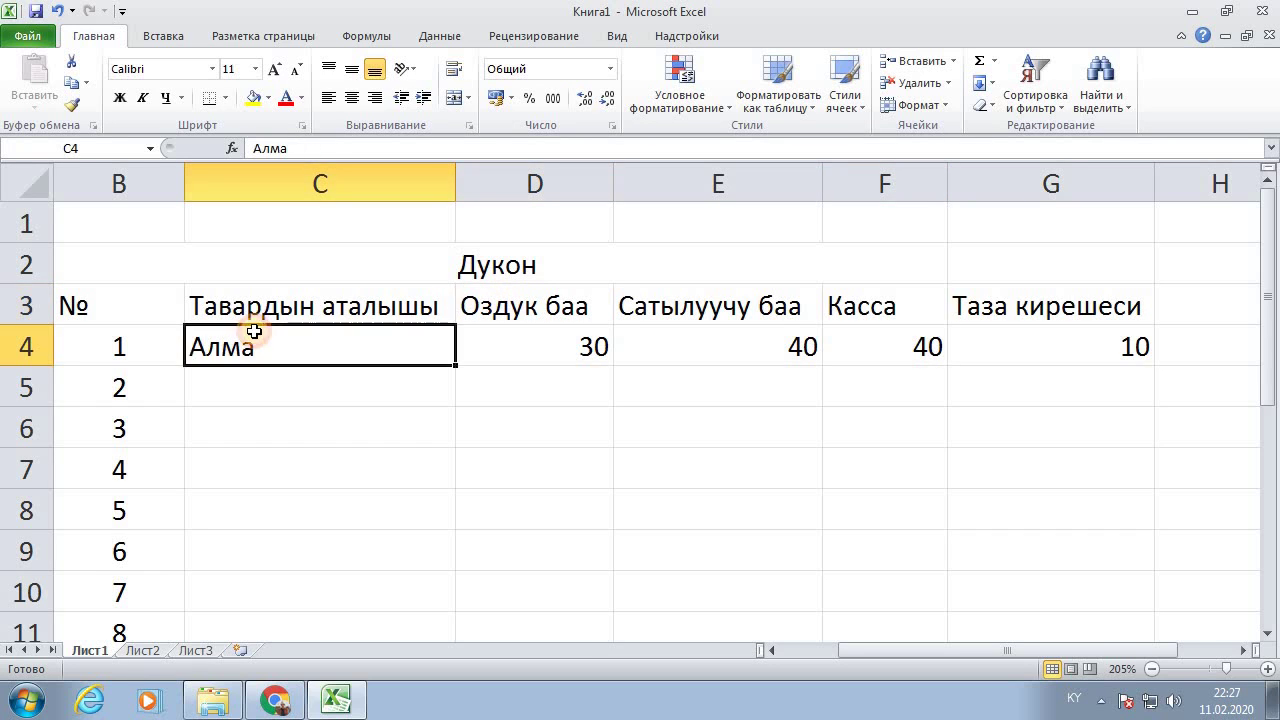
pyautogui.click(245, 305)
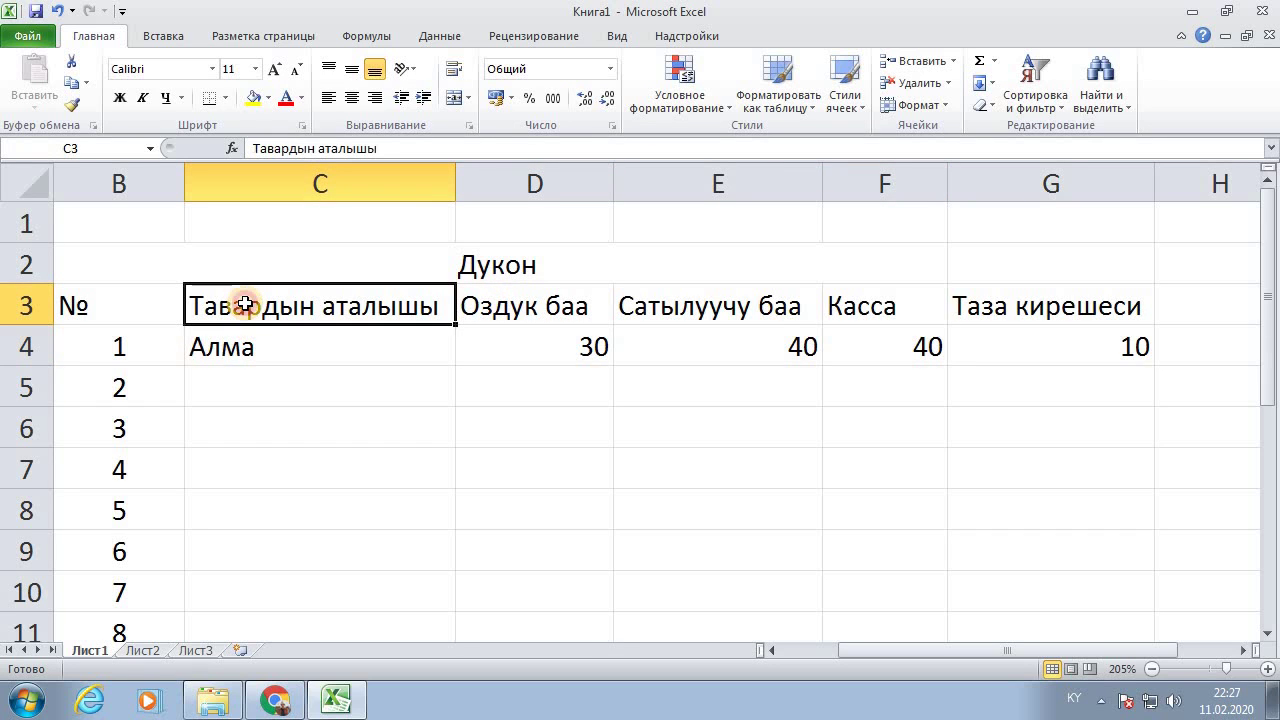
pyautogui.click(254, 97)
pyautogui.click(482, 282)
pyautogui.click(482, 292)
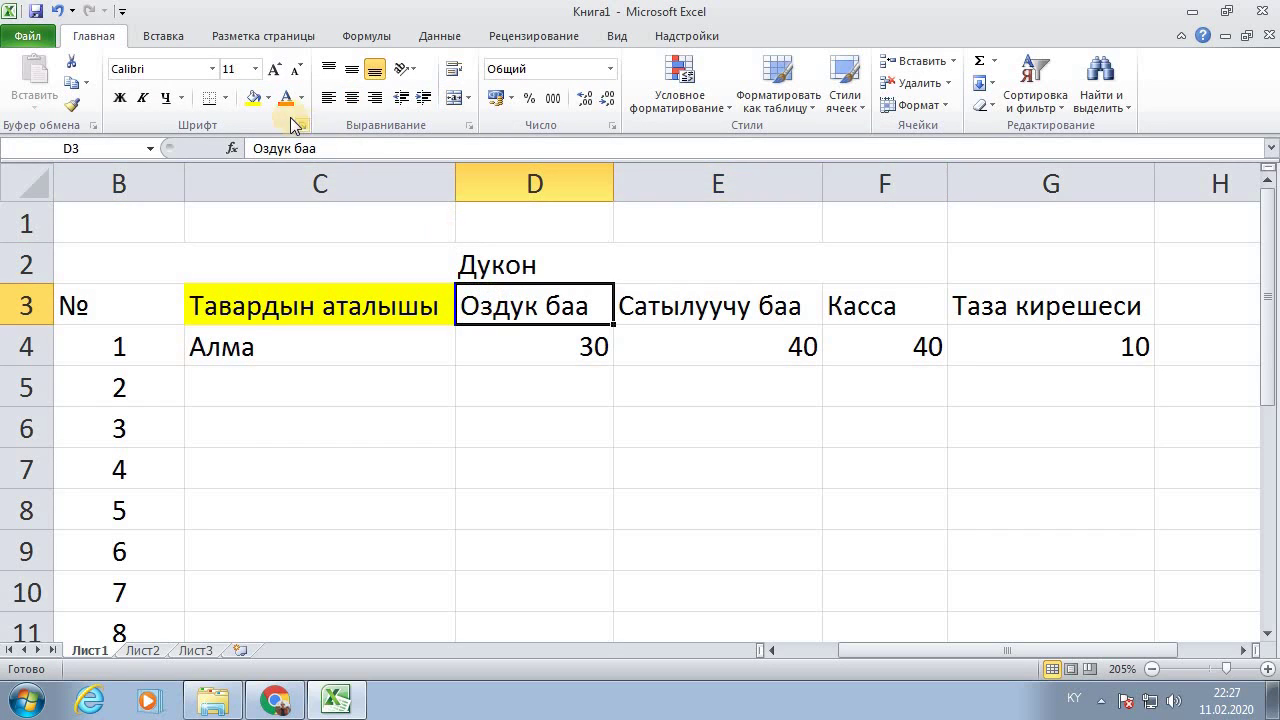
pyautogui.click(254, 97)
pyautogui.click(696, 316)
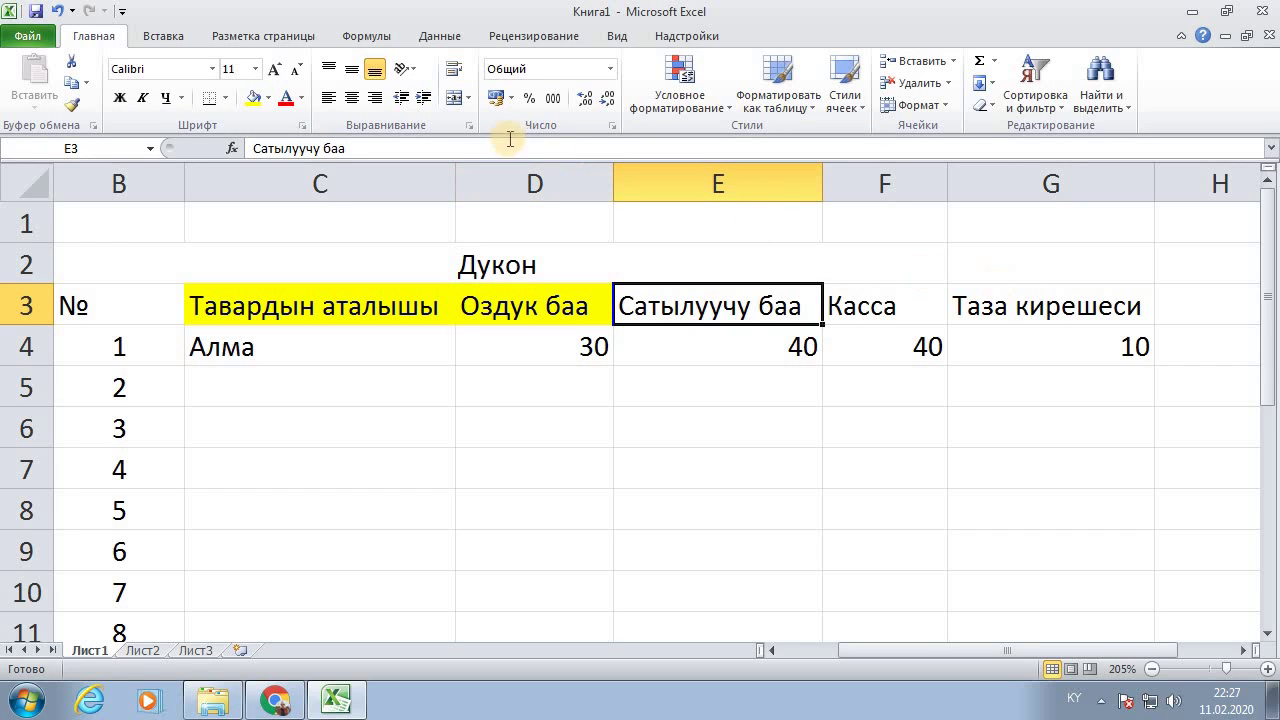
pyautogui.click(257, 100)
pyautogui.click(886, 312)
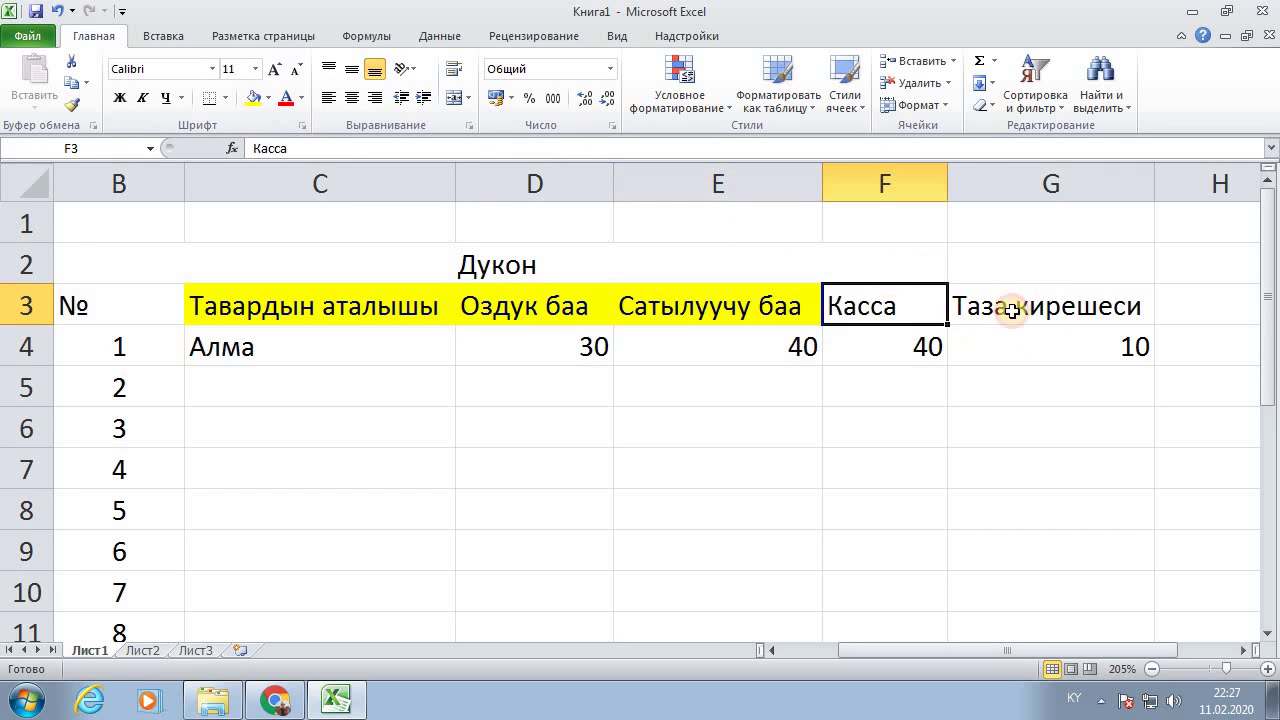
pyautogui.click(1141, 349)
pyautogui.click(247, 378)
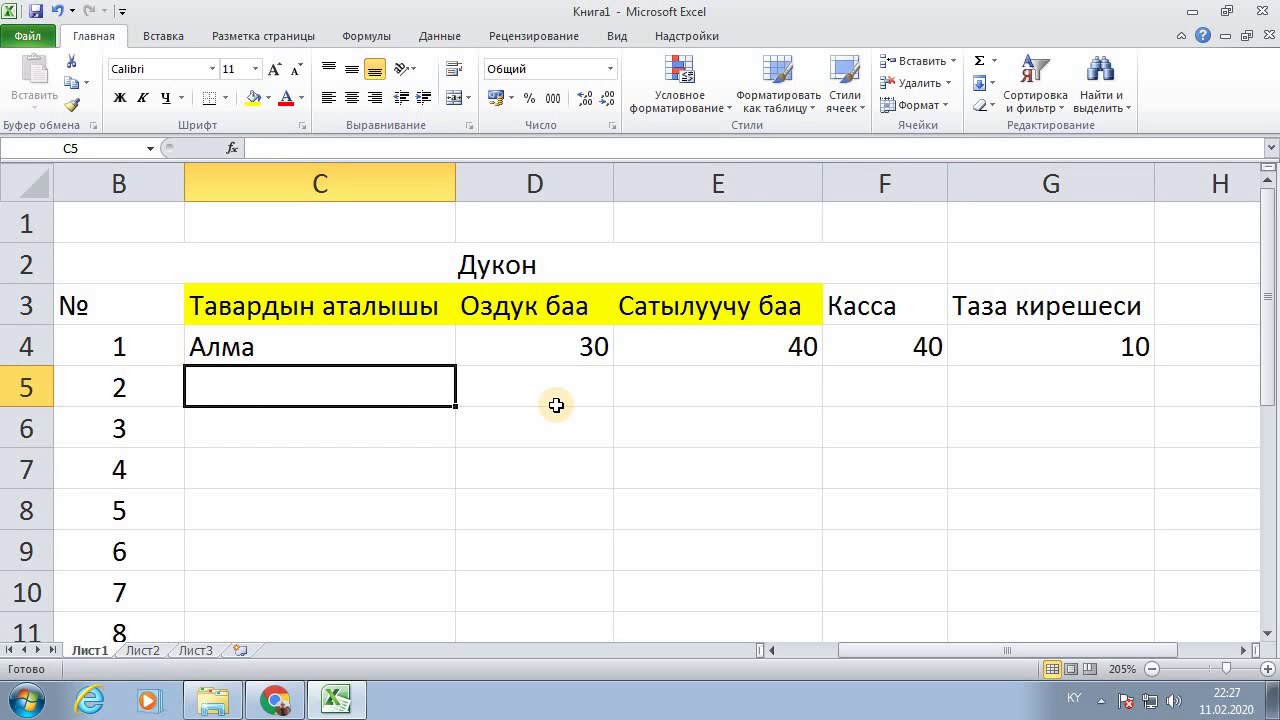
# Step: Enter row 5: Жузум with purchase price 50, selling price 70 and Касса 70
pyautogui.write('Жузум')
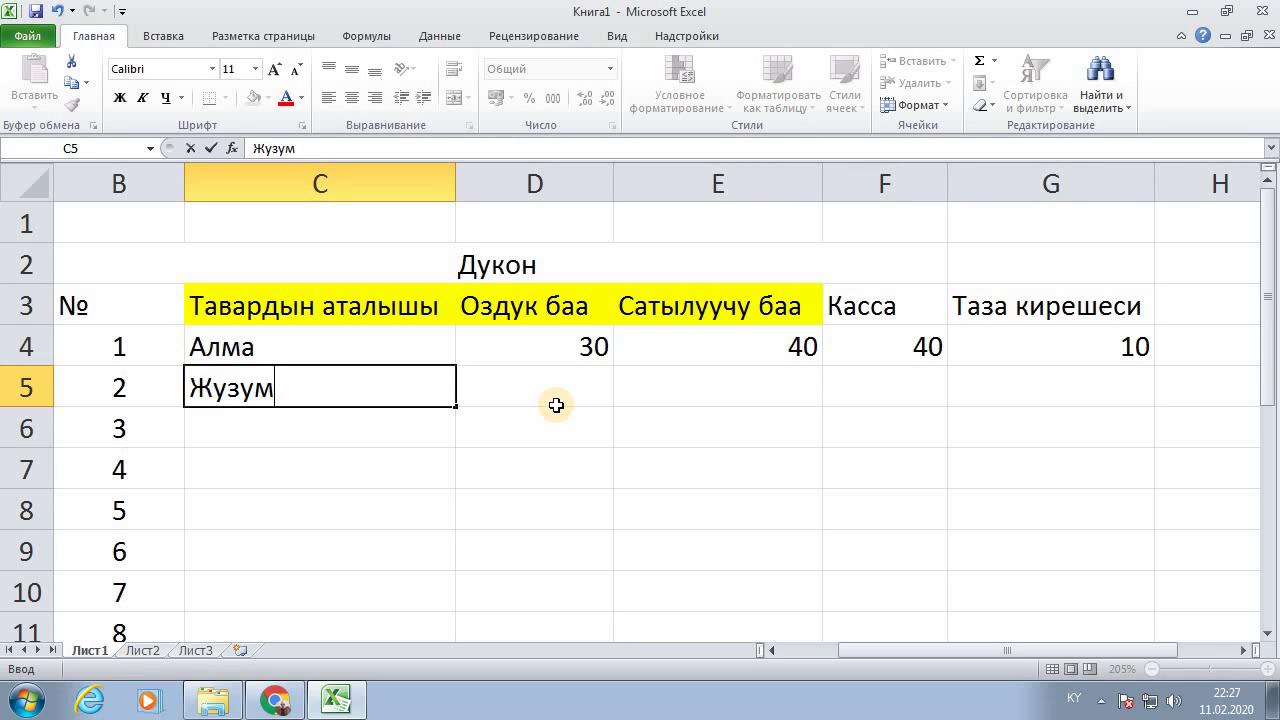
pyautogui.press('Return')
pyautogui.click(556, 405)
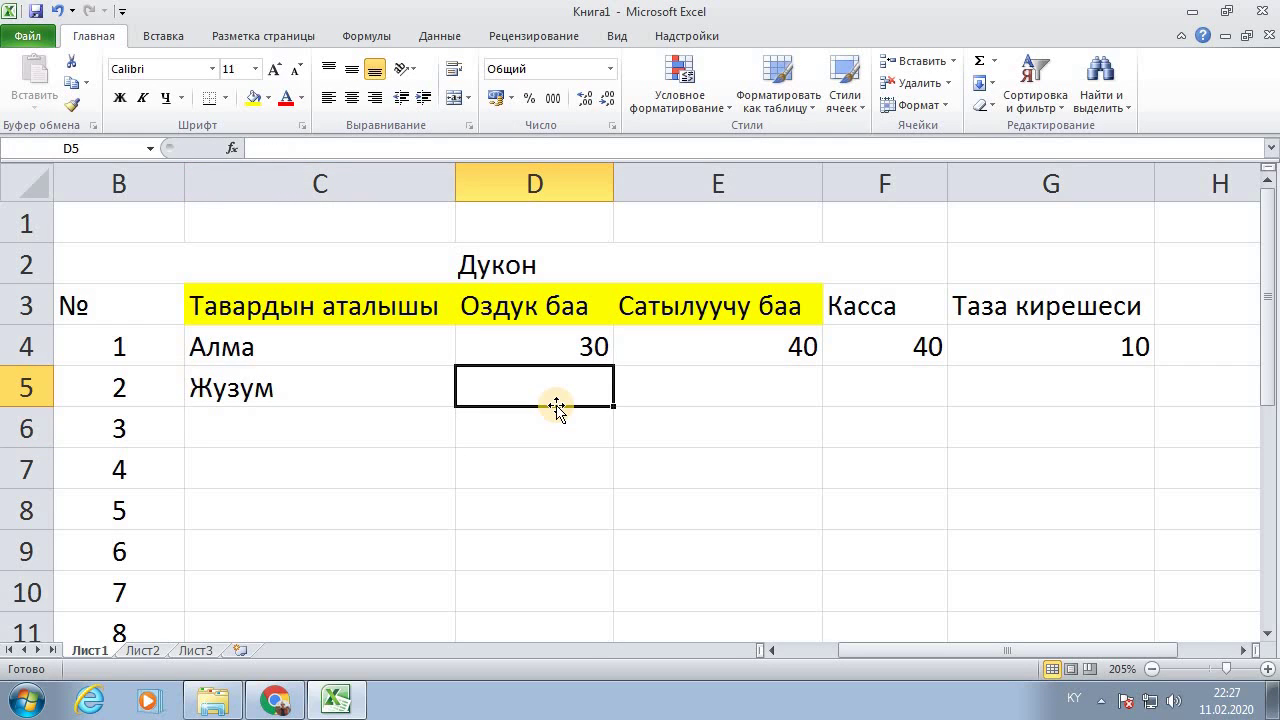
pyautogui.write('50')
pyautogui.press('Return')
pyautogui.press('Right')
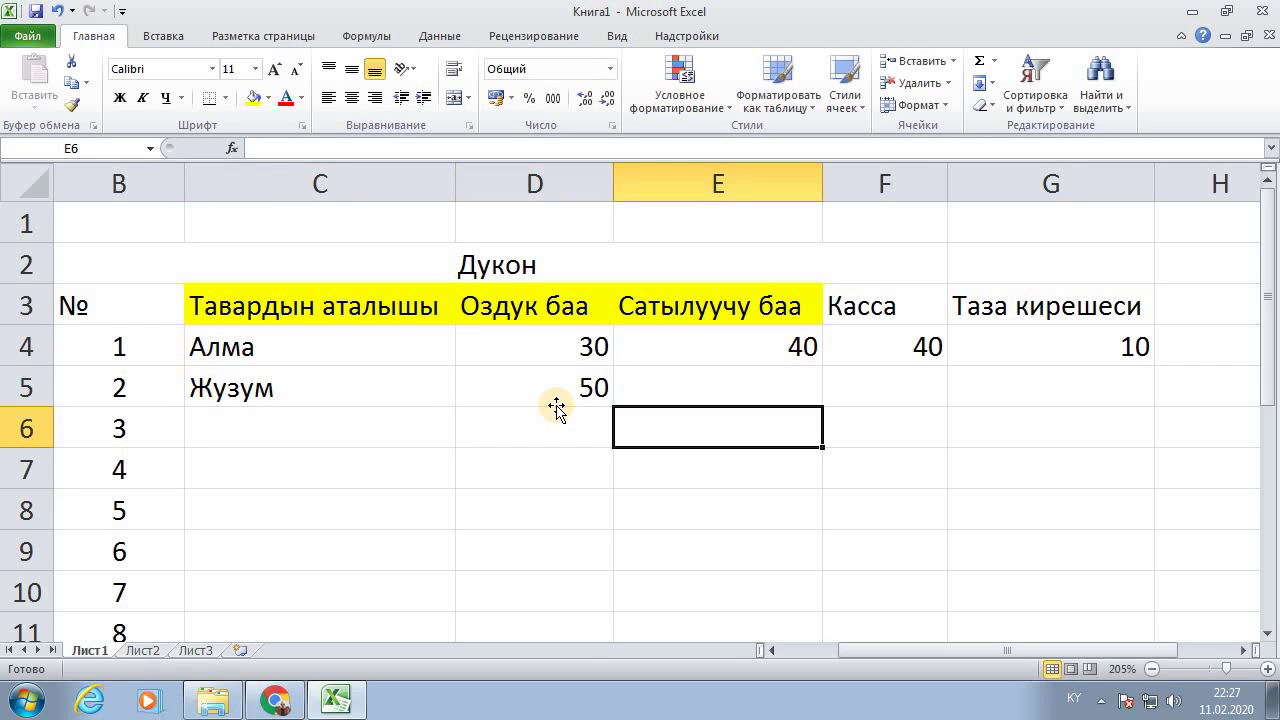
pyautogui.press('Up')
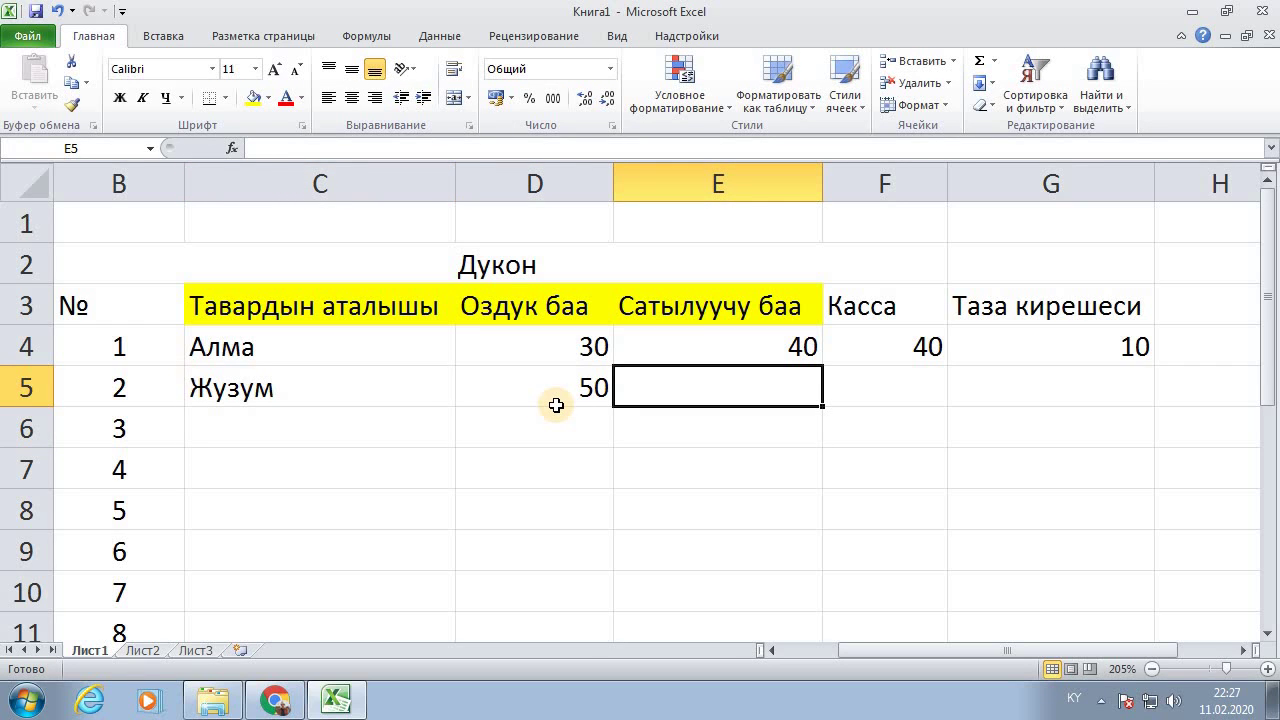
pyautogui.write('70')
pyautogui.press('Tab')
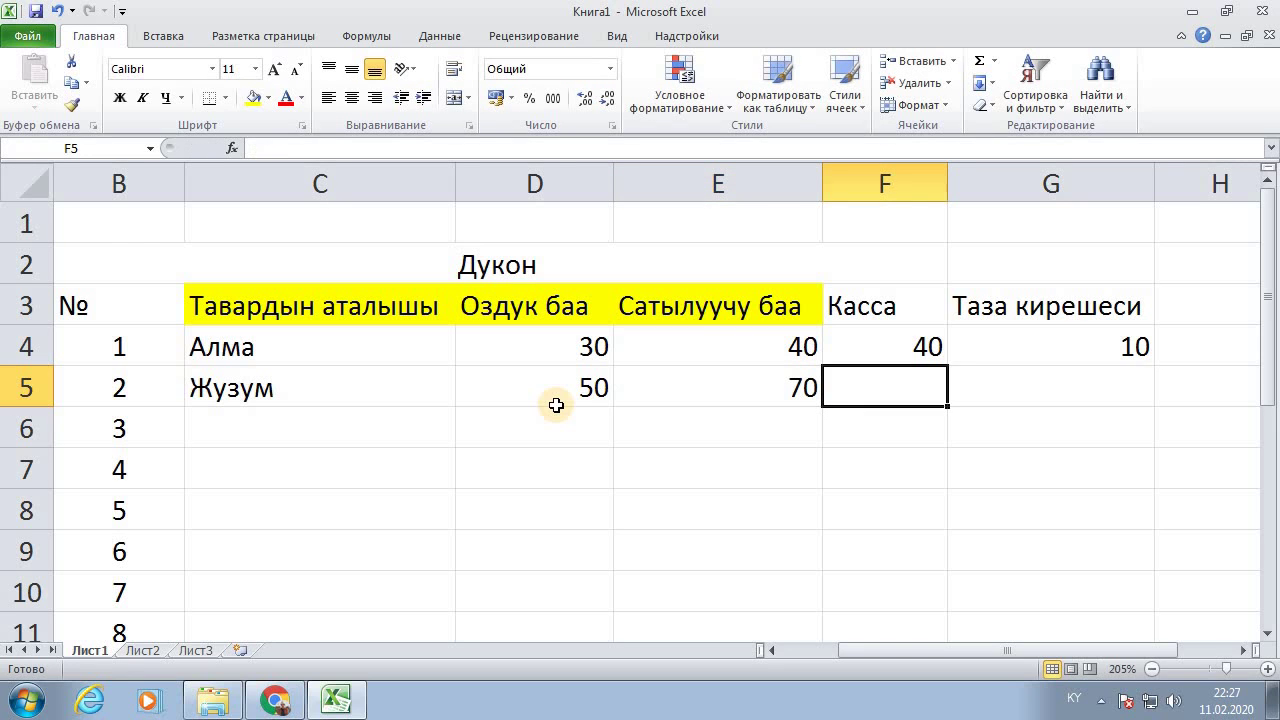
pyautogui.write('70')
pyautogui.press('Tab')
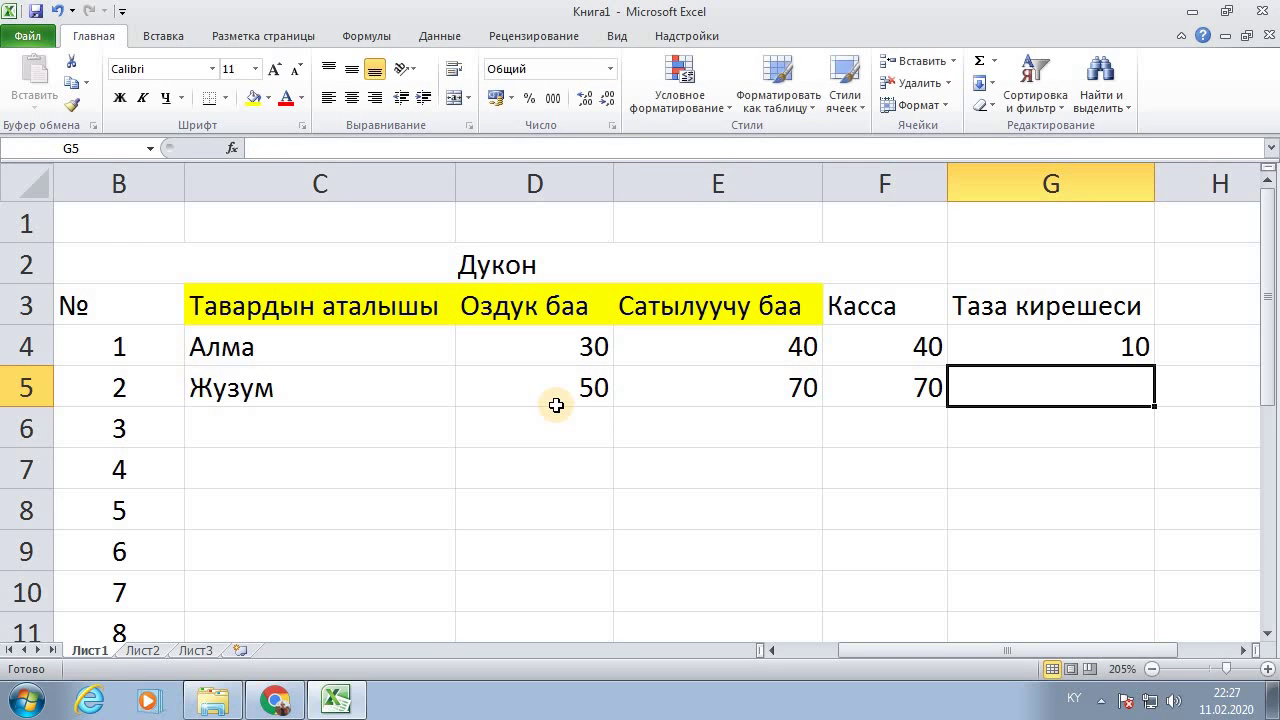
pyautogui.press('Up')
pyautogui.press('Left')
pyautogui.press('Left')
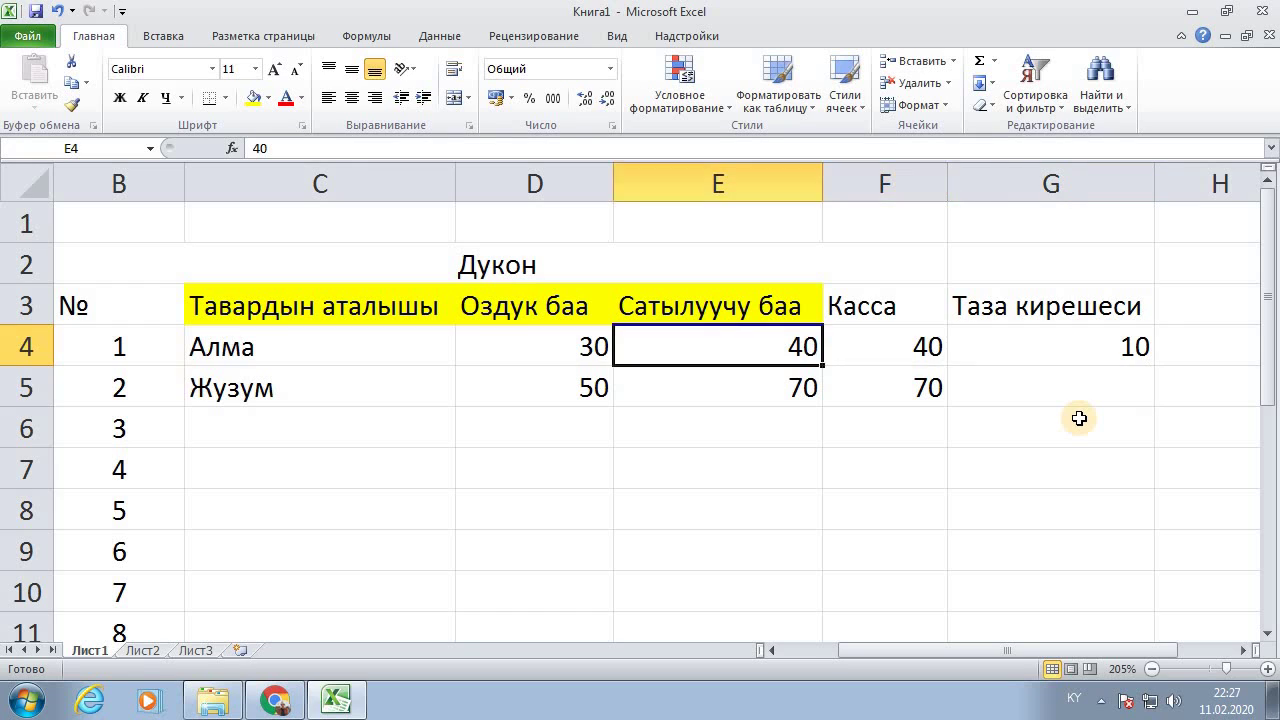
pyautogui.press('Down')
pyautogui.press('Right')
pyautogui.press('Right')
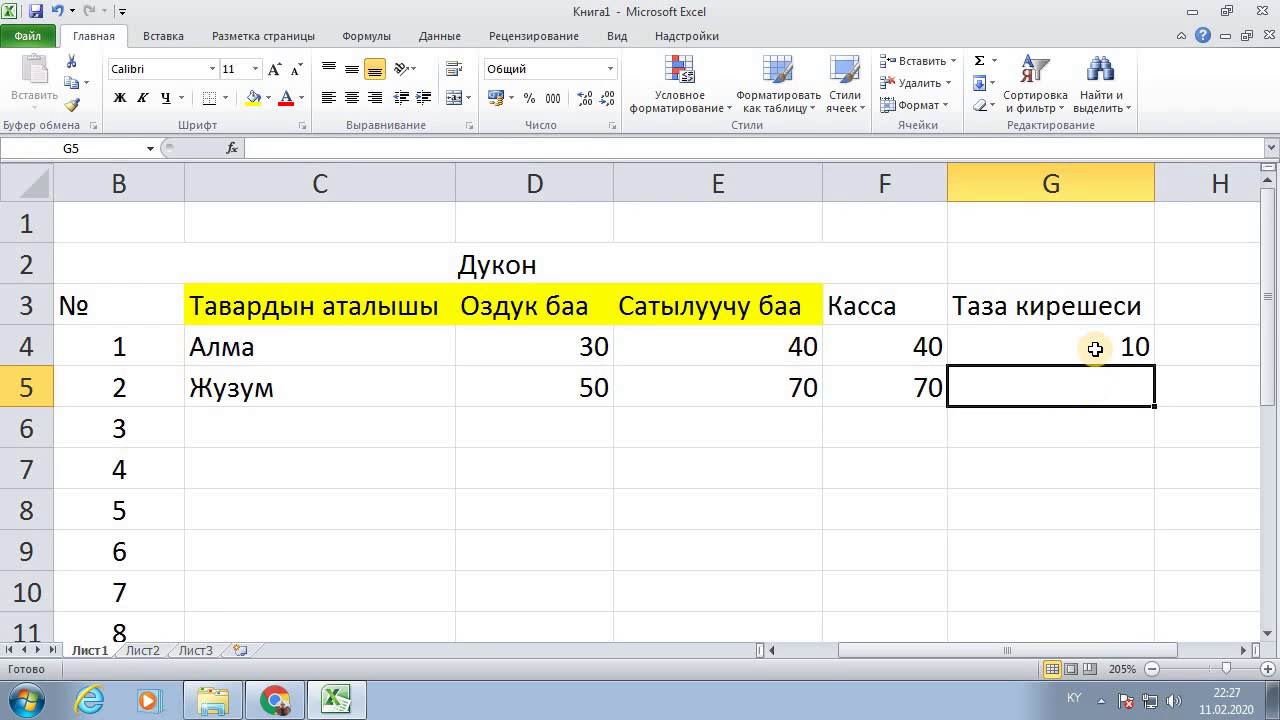
# Step: Copy the G4 profit formula down to G11, giving 20 for Жузум
pyautogui.click(1100, 344)
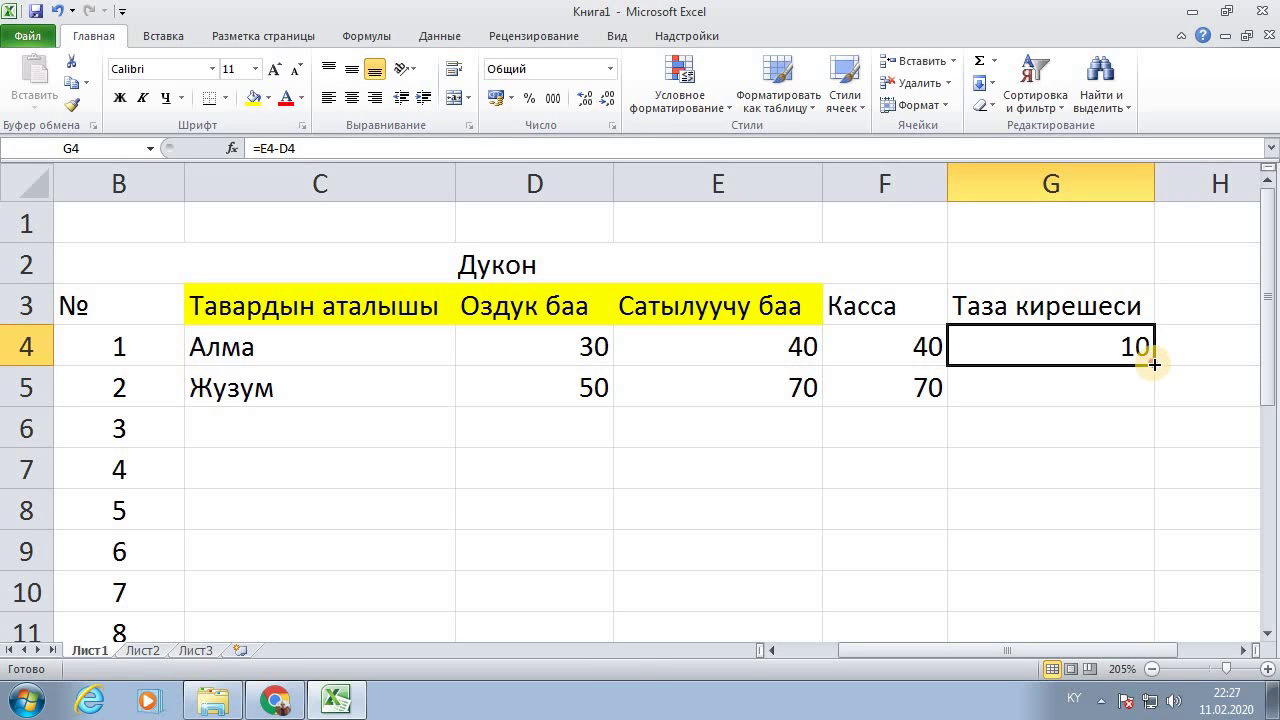
pyautogui.moveTo(1154, 364); pyautogui.dragTo(1179, 487)
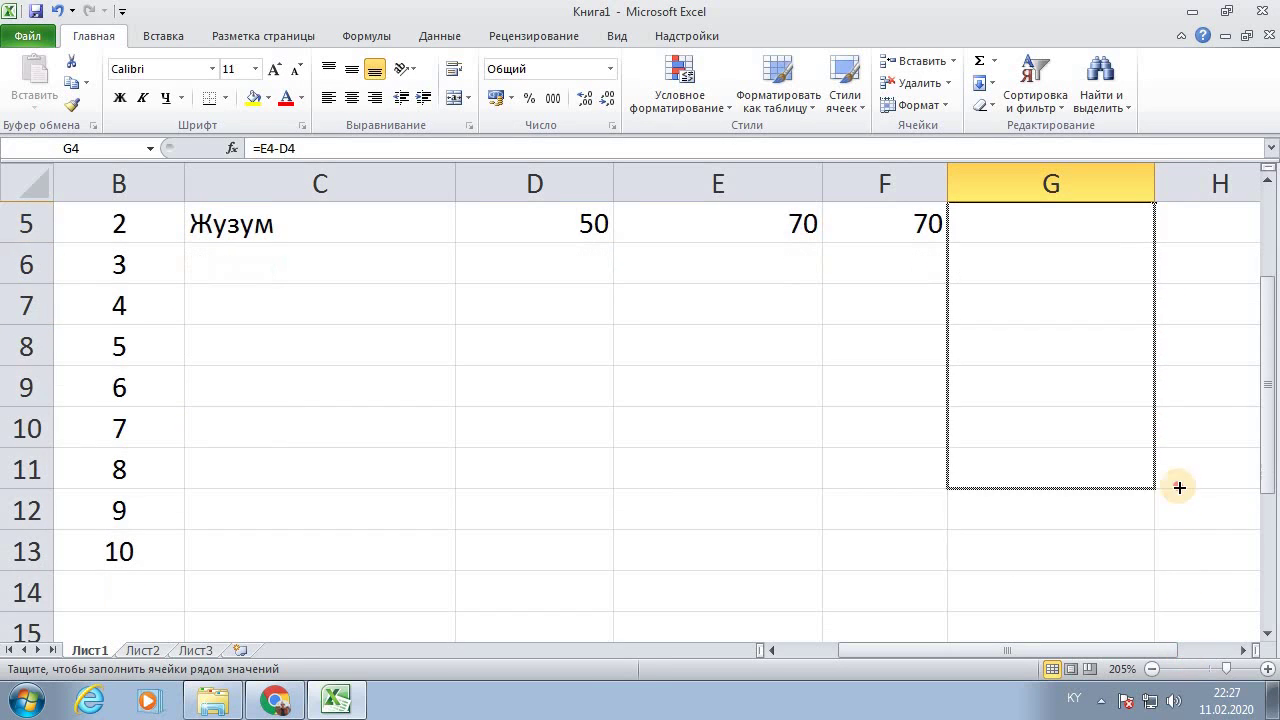
pyautogui.scroll(2, 1166, 490)
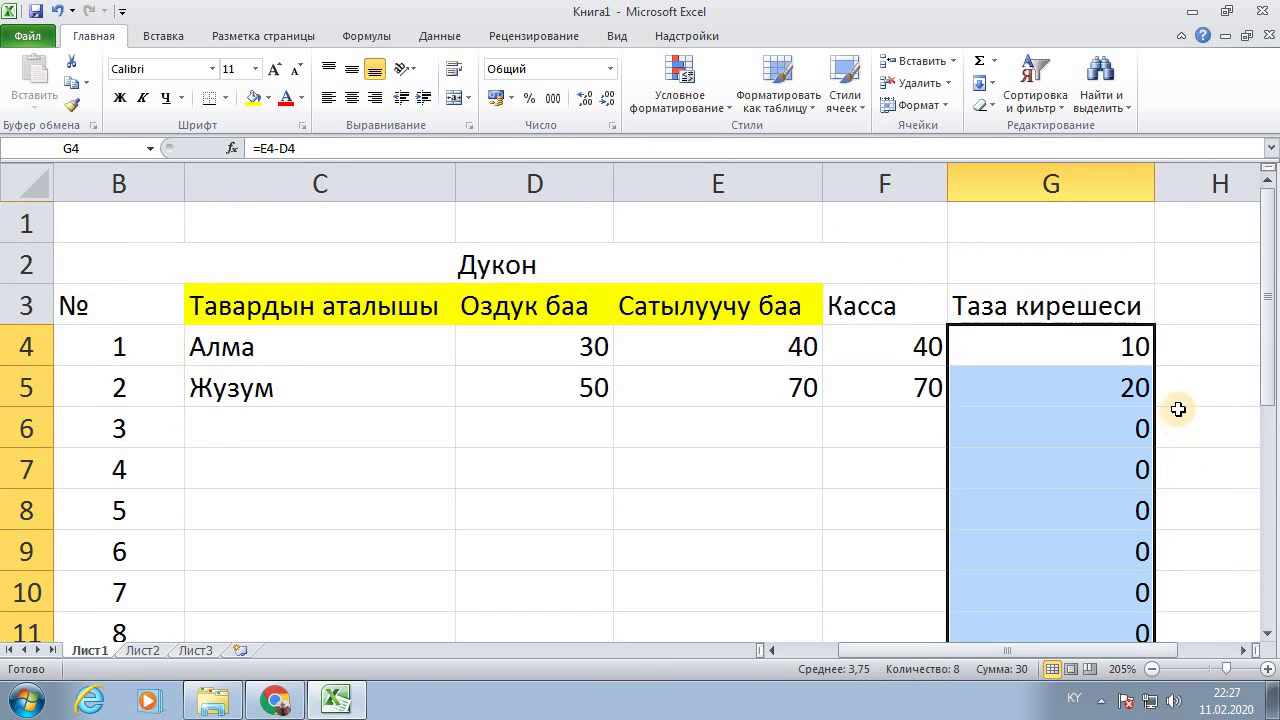
pyautogui.click(1178, 409)
pyautogui.click(310, 420)
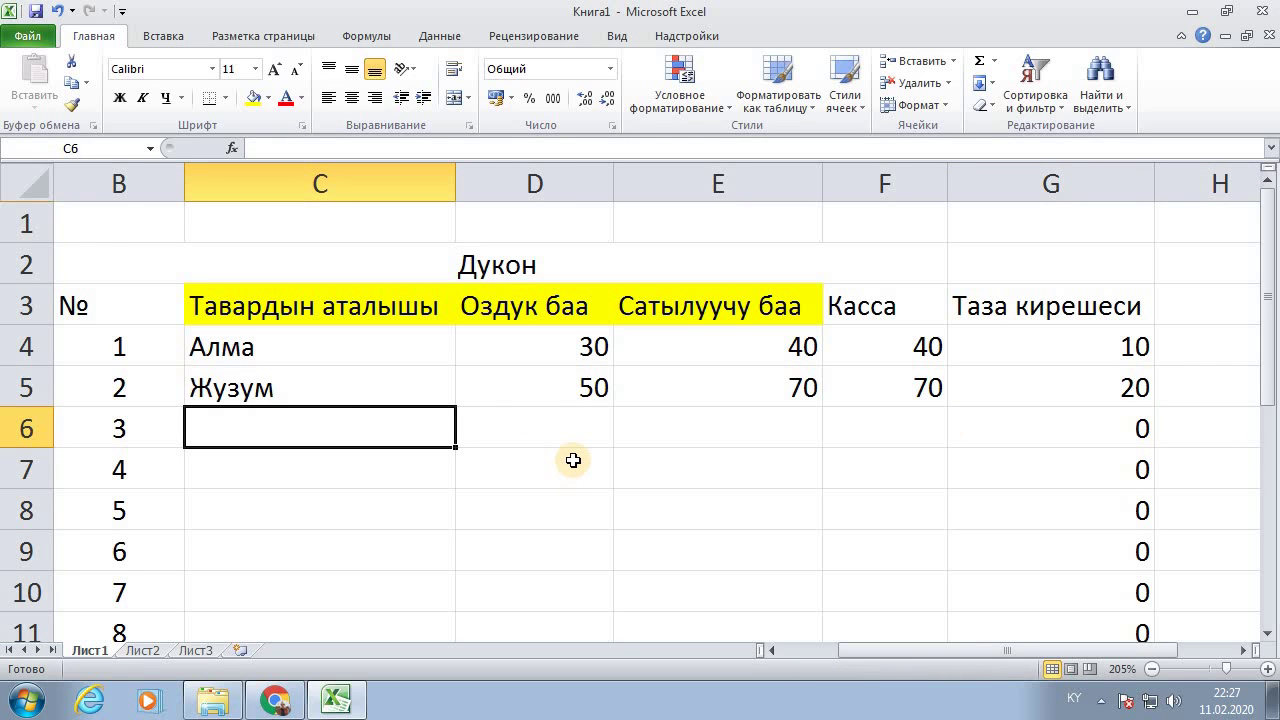
# Step: Enter Алмурут in row 6 with cost 100, selling price 150 and cash 150
pyautogui.press('Up')
pyautogui.press('Right')
pyautogui.press('Right')
pyautogui.press('Right')
pyautogui.press('Right')
pyautogui.press('Right')
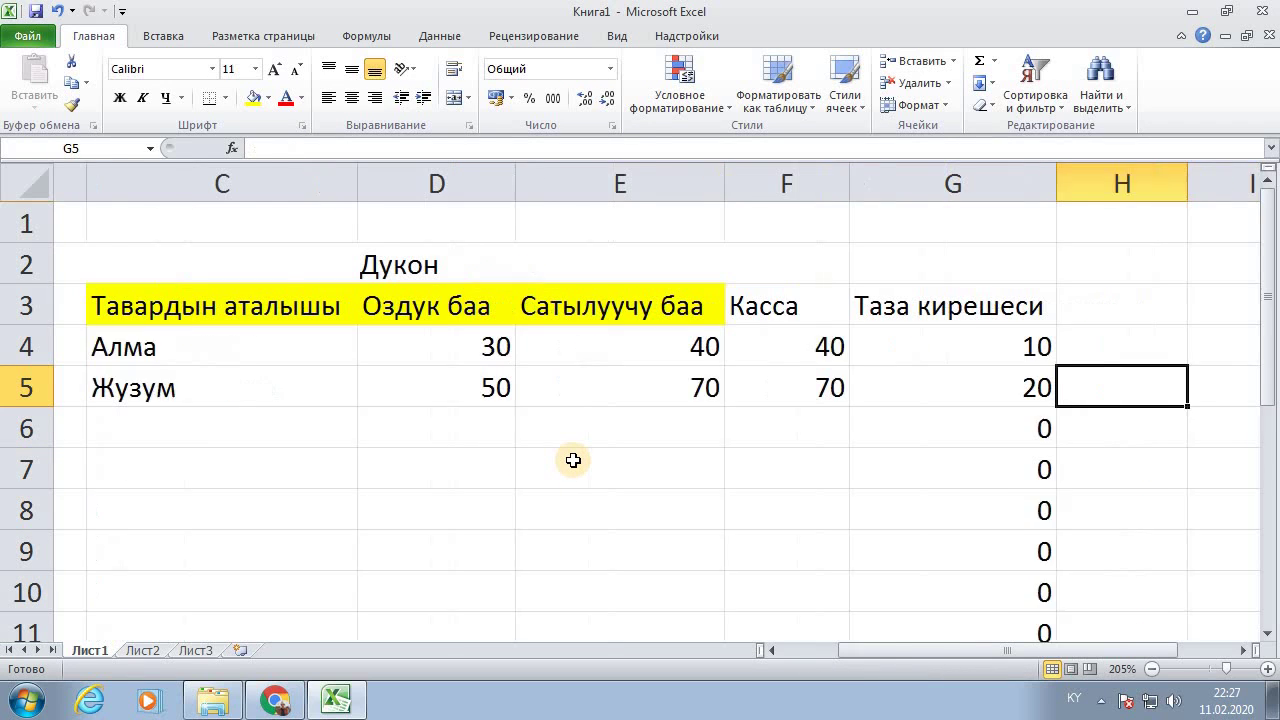
pyautogui.press('Left')
pyautogui.press('Left')
pyautogui.press('Left')
pyautogui.press('Left')
pyautogui.press('Left')
pyautogui.press('Left')
pyautogui.press('Right')
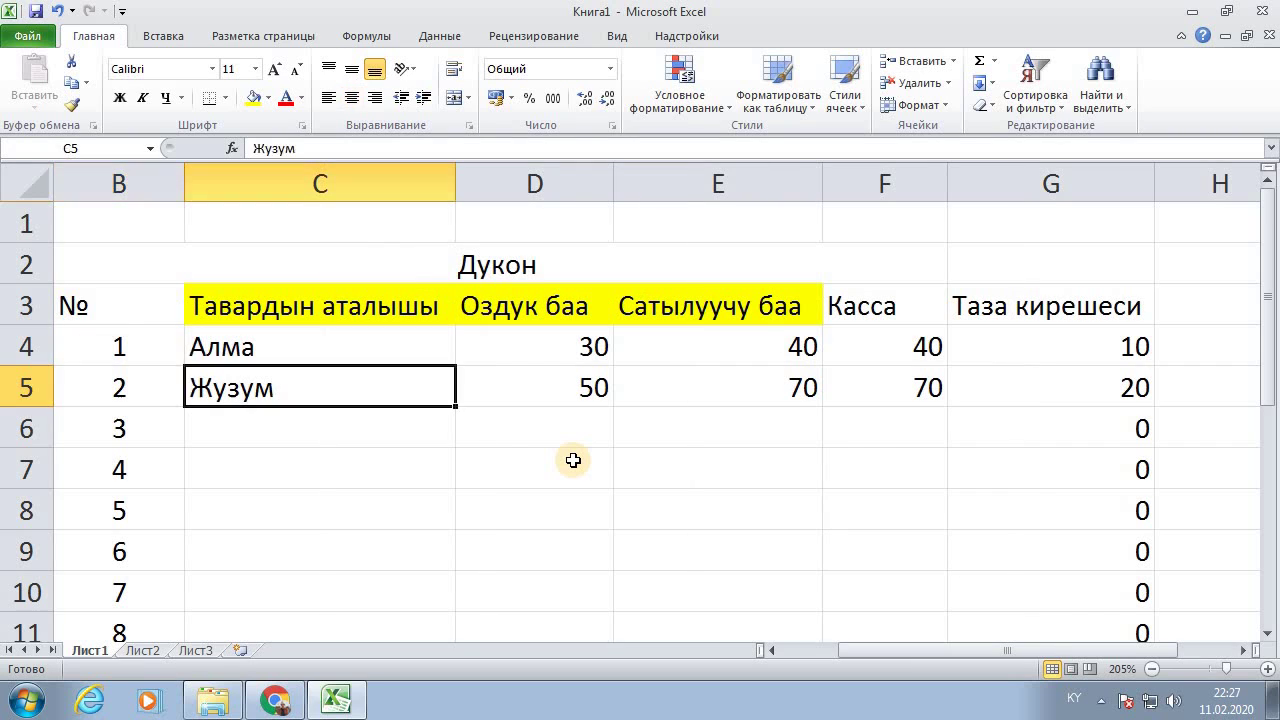
pyautogui.press('Down')
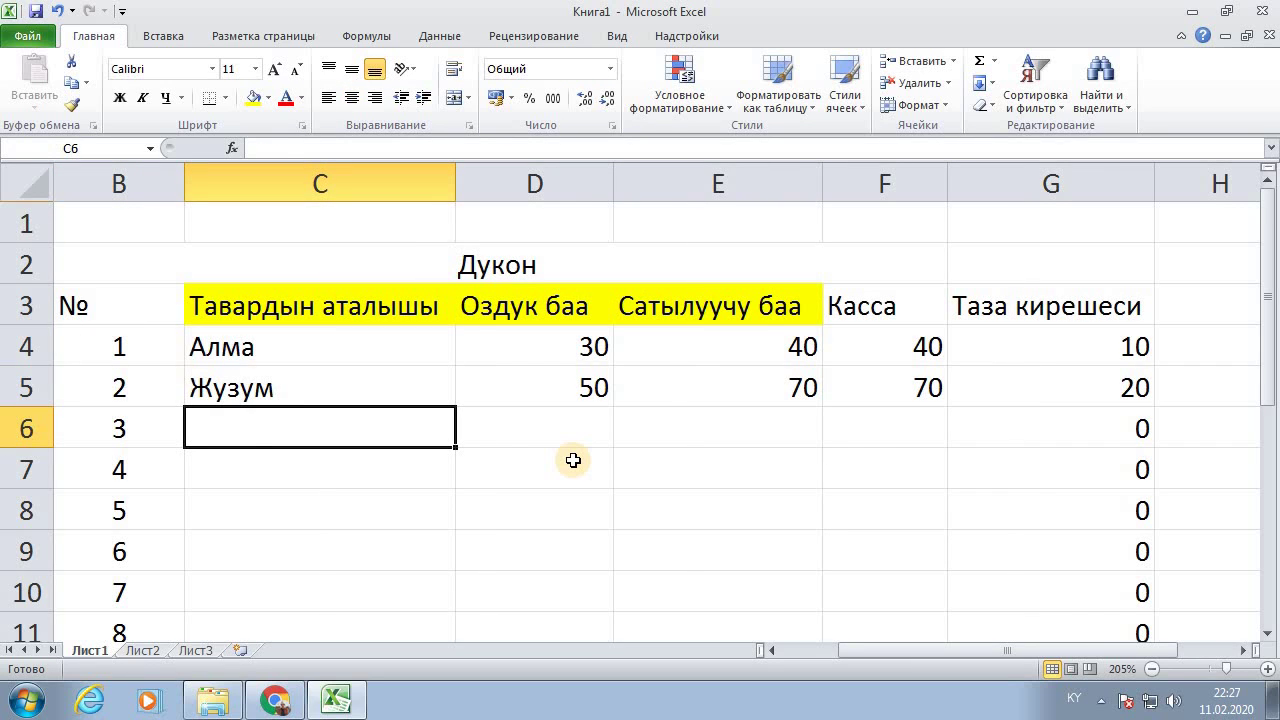
pyautogui.write('Алмурут')
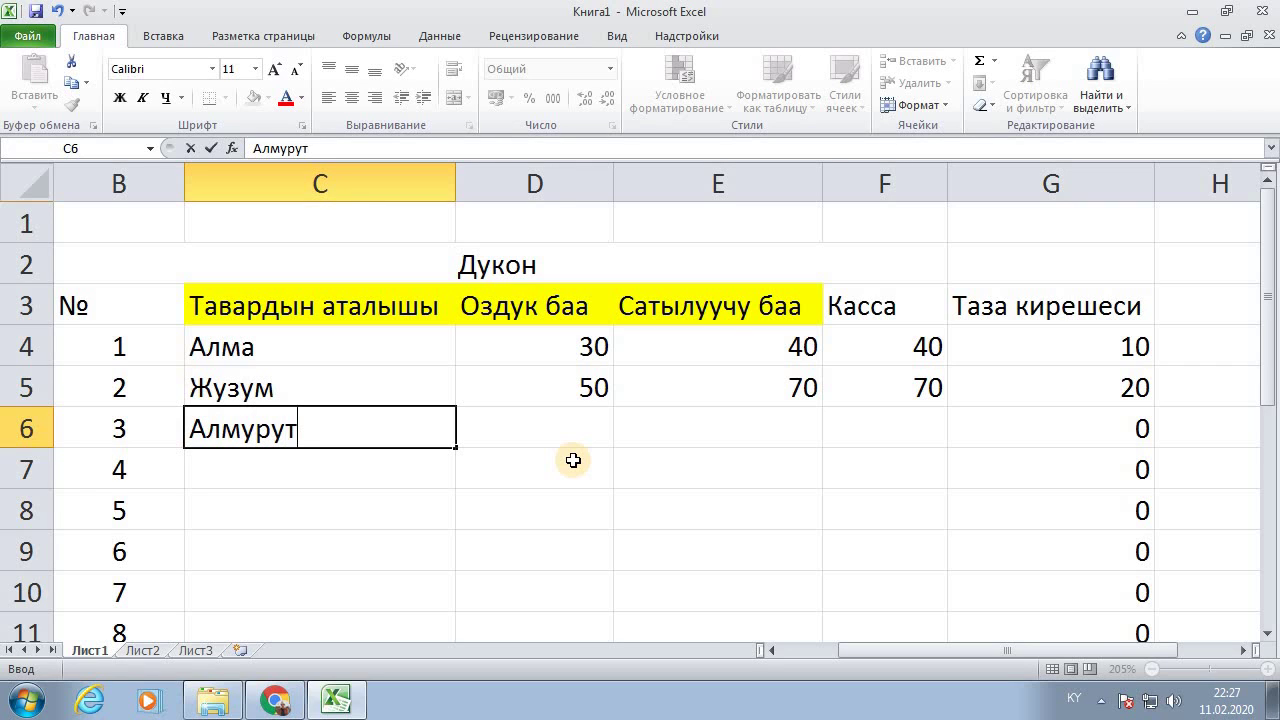
pyautogui.press('Tab')
pyautogui.write('1')
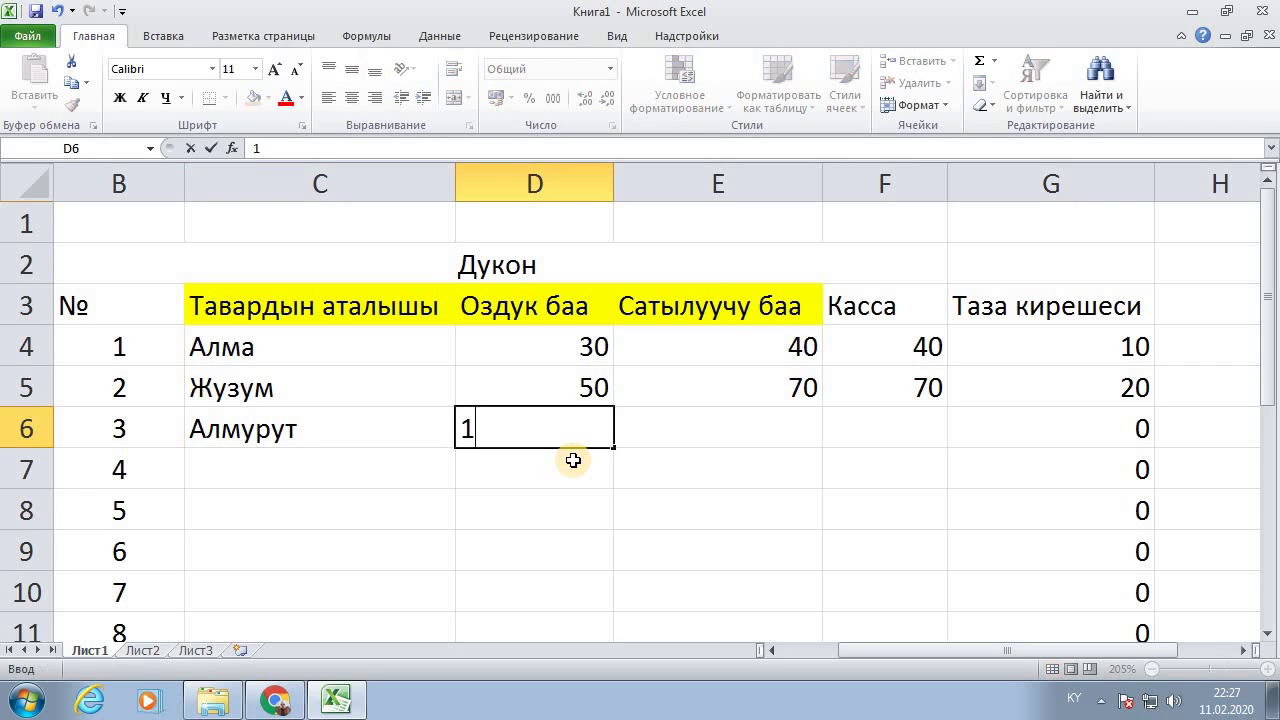
pyautogui.press('Tab')
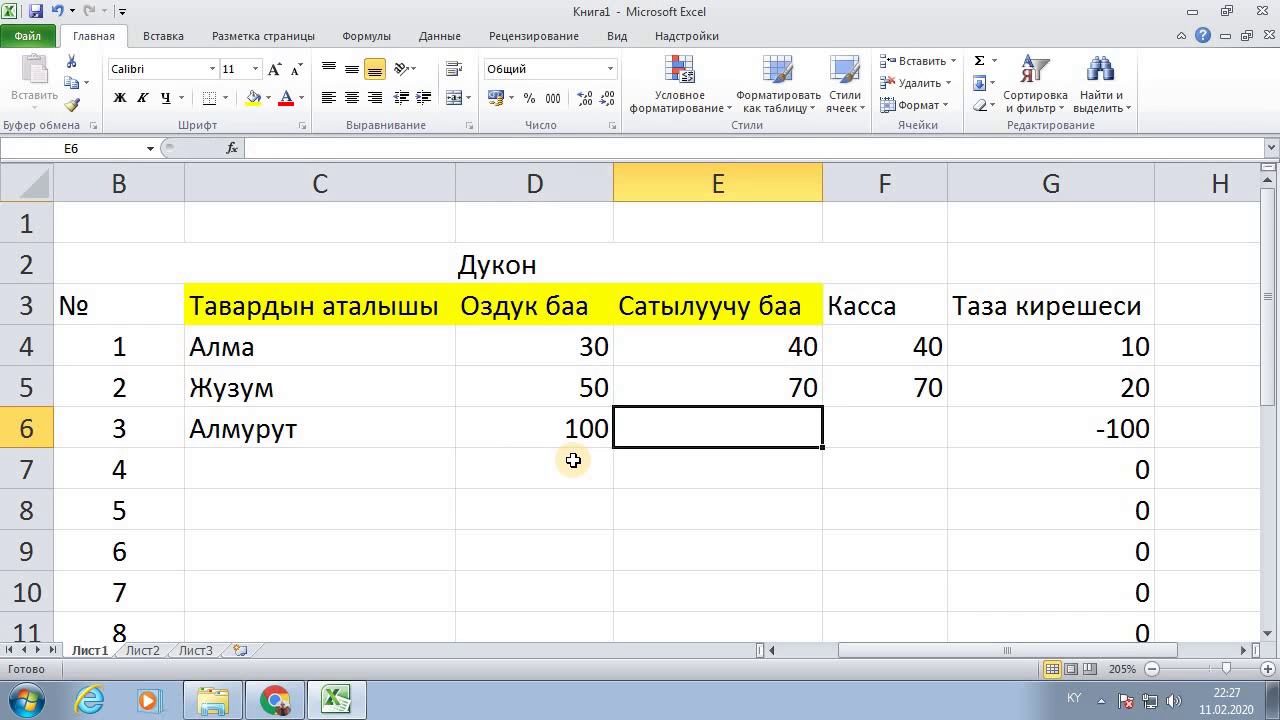
pyautogui.write('150')
pyautogui.press('Tab')
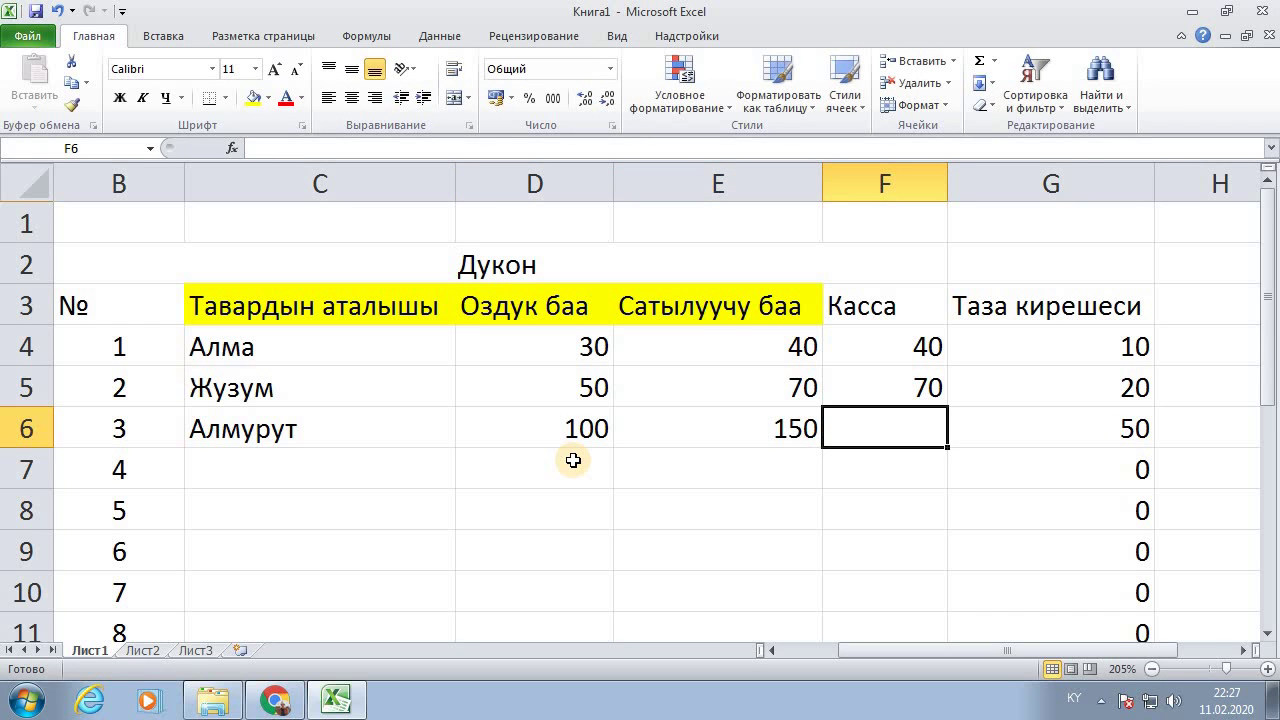
pyautogui.write('150')
pyautogui.press('Tab')
# Step: Correct Алмурут's selling price to 120
pyautogui.hotkey('shift', 'Tab')
pyautogui.hotkey('shift', 'Tab')
pyautogui.hotkey('shift', 'Tab')
pyautogui.press('Tab')
pyautogui.press('Tab')
pyautogui.press('Left')
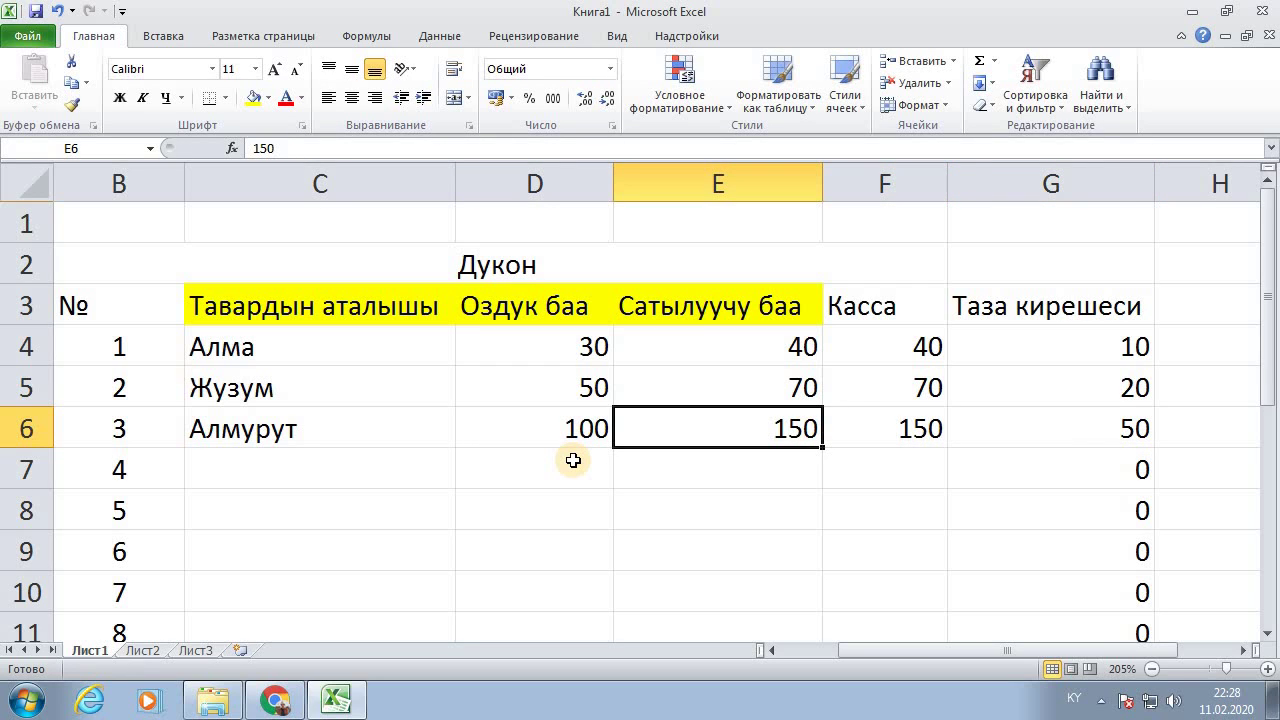
pyautogui.write('12')
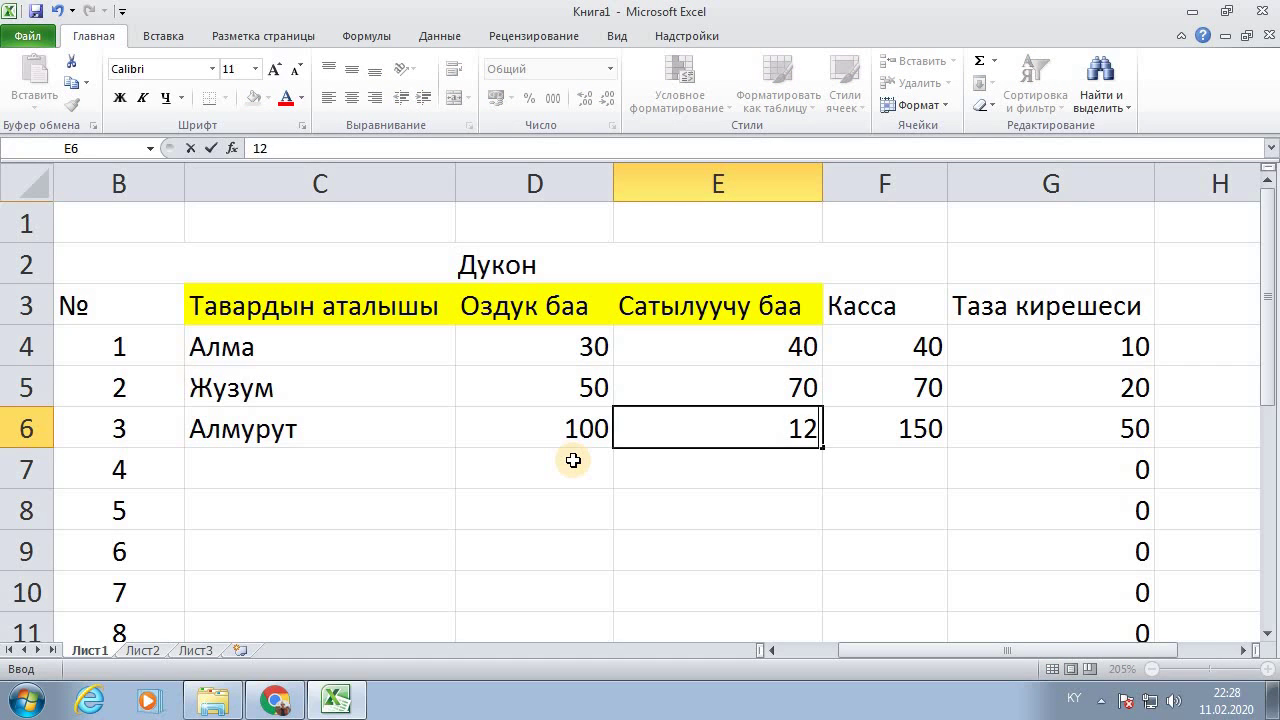
pyautogui.write('0')
pyautogui.press('Return')
# Step: Check the profit formulas up column G, with Алмурут's profit at 20
pyautogui.press('Right')
pyautogui.press('Right')
pyautogui.press('Right')
pyautogui.press('Left')
pyautogui.press('Left')
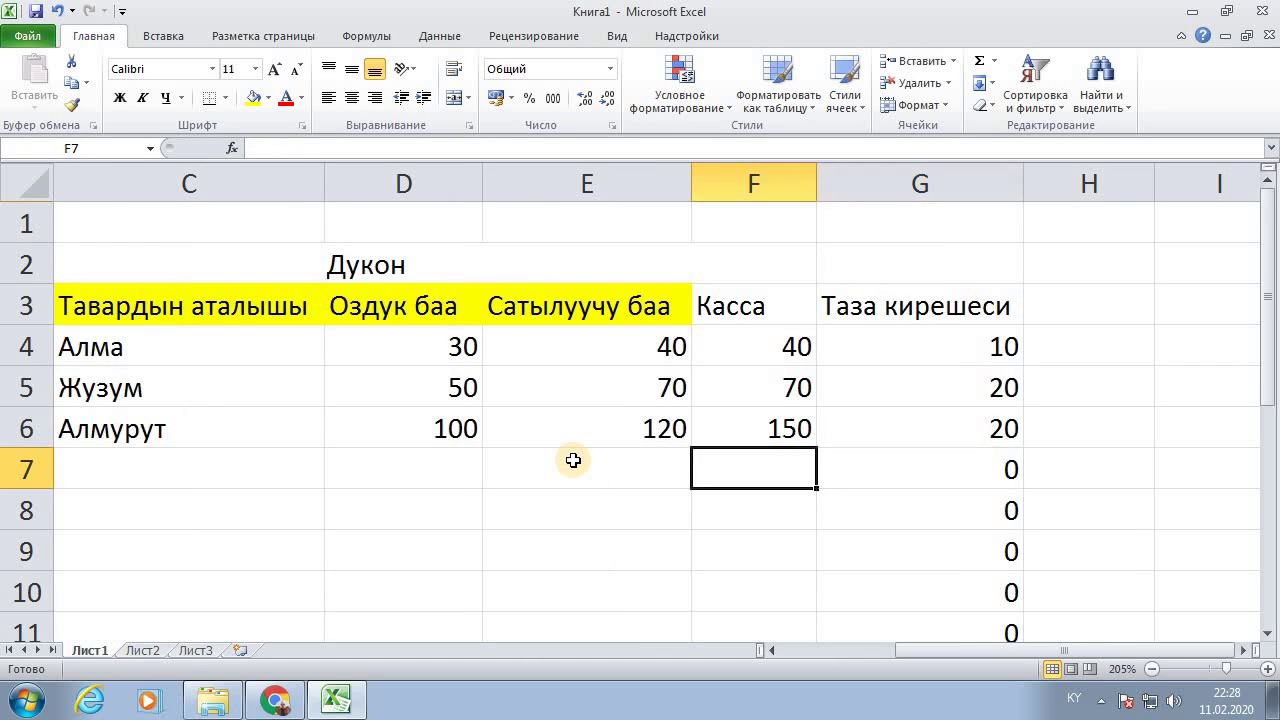
pyautogui.press('Up')
pyautogui.press('Right')
pyautogui.press('Up')
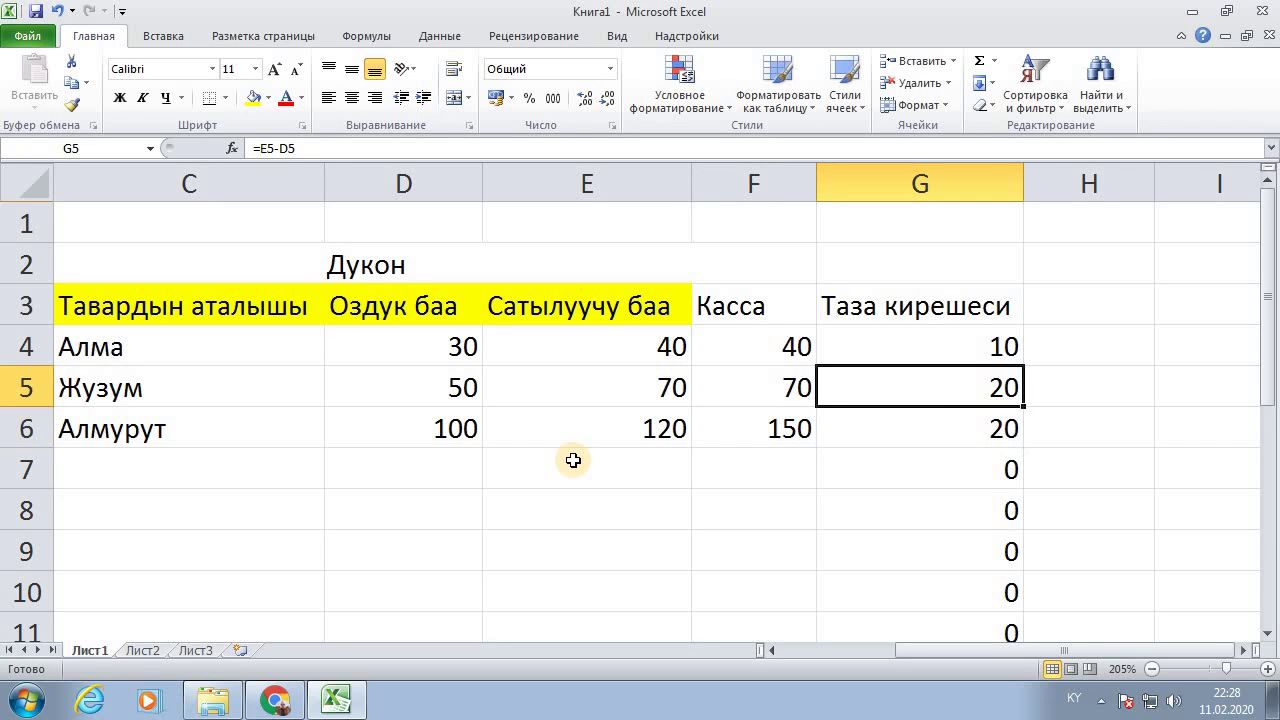
pyautogui.press('Up')
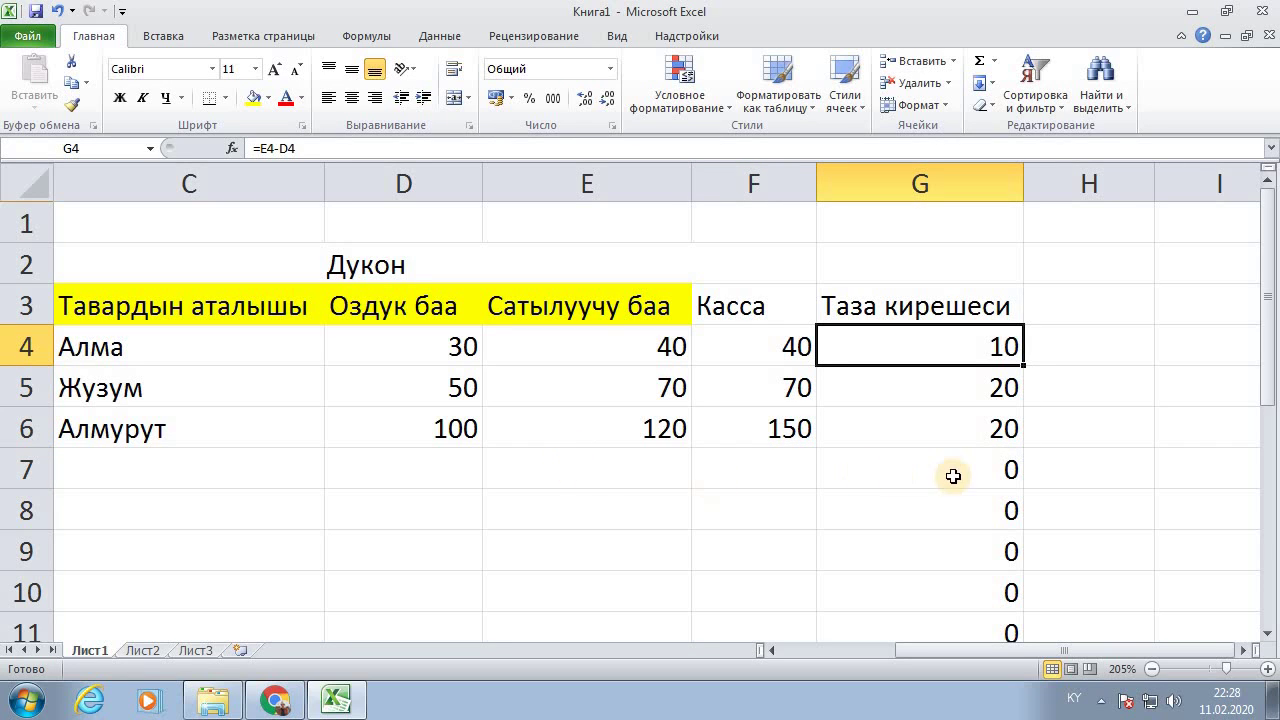
# Step: Delete the leftover zero formulas below the profit column
pyautogui.click(959, 470)
pyautogui.scroll(-3, 956, 471)
pyautogui.scroll(2, 957, 465)
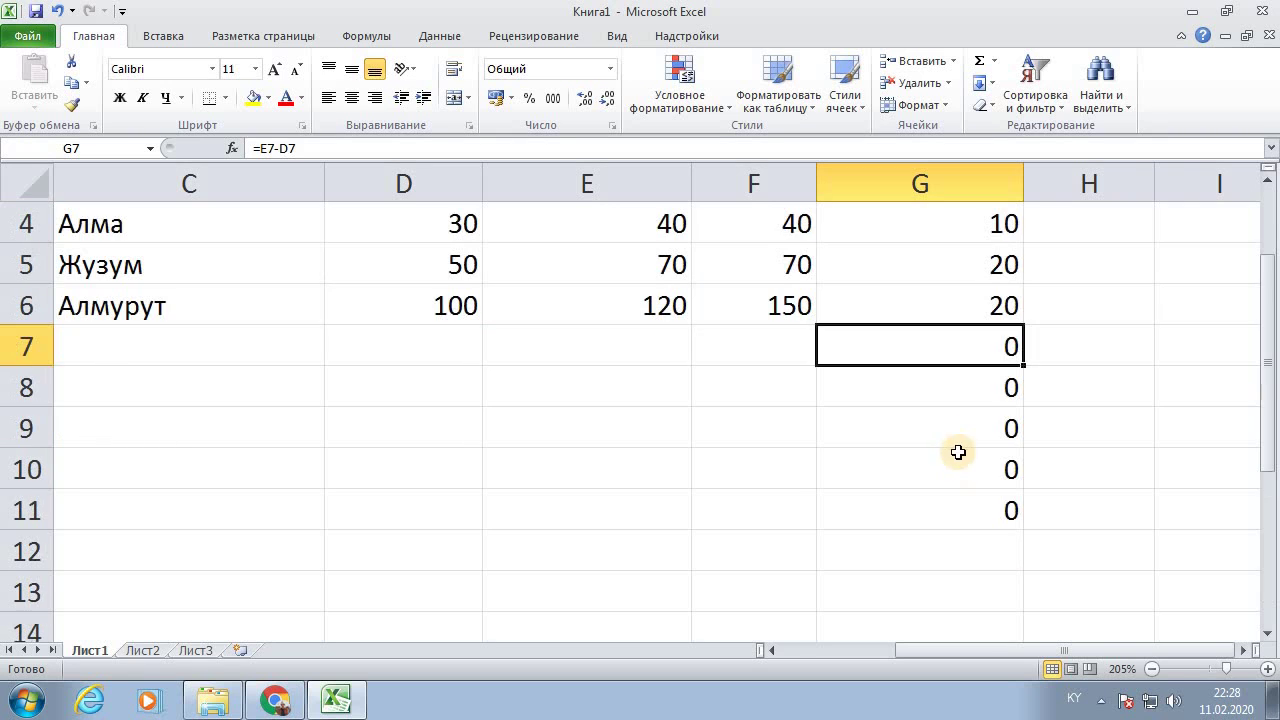
pyautogui.click(973, 508)
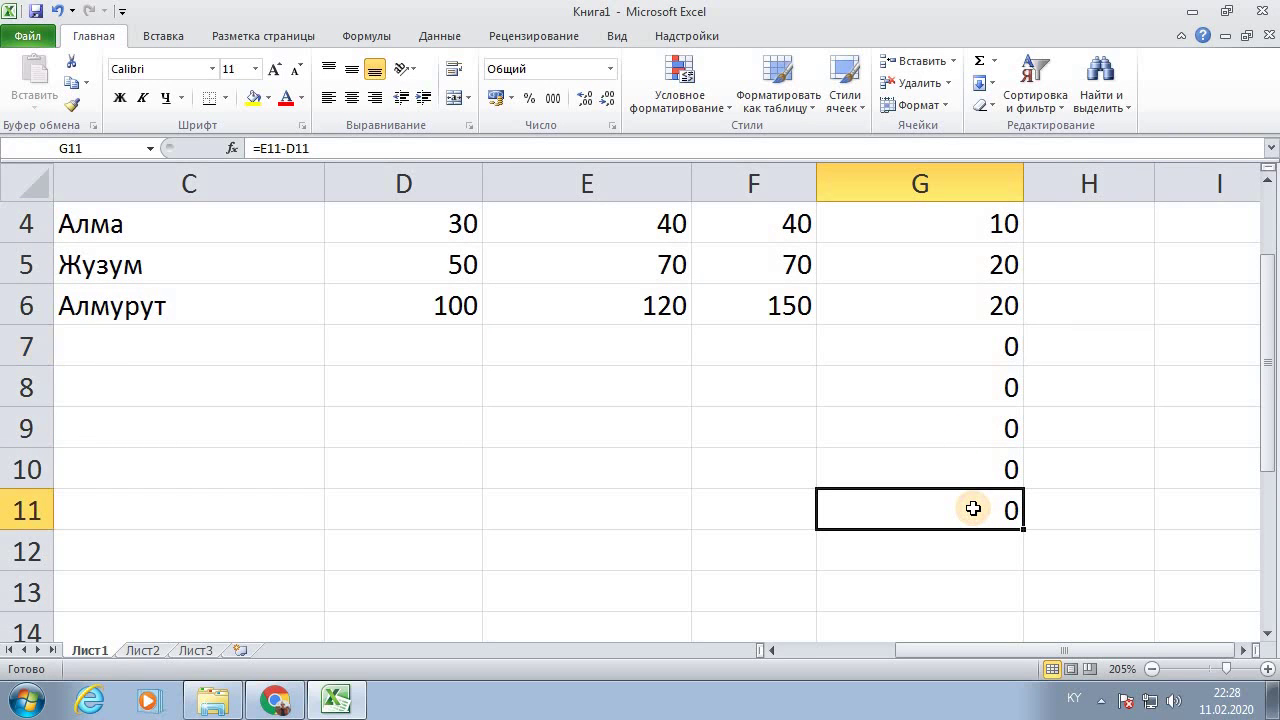
pyautogui.keyDown('shift'); pyautogui.click(979, 350); pyautogui.keyUp('shift')
pyautogui.press('Delete')
# Step: AutoSum the profits G4:G6 into G7, giving a total of 50
pyautogui.scroll(1, 979, 352)
pyautogui.moveTo(980, 355); pyautogui.dragTo(980, 440)
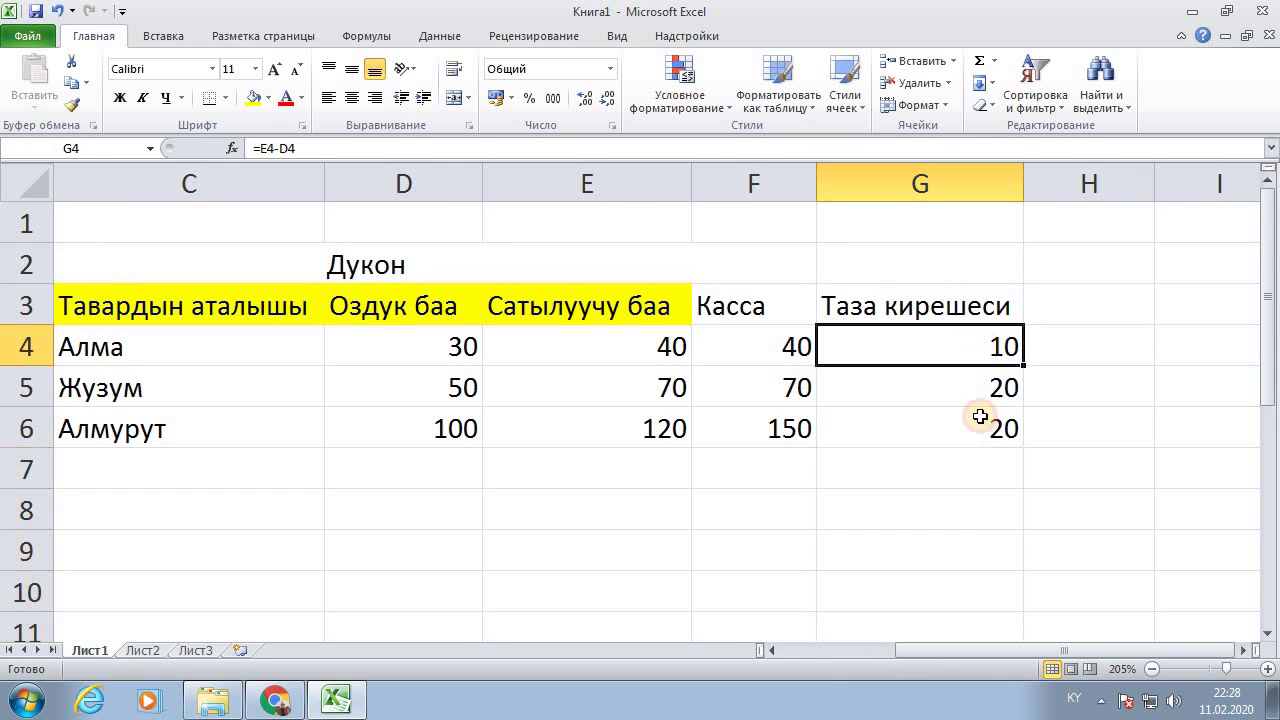
pyautogui.moveTo(975, 490); pyautogui.dragTo(977, 468)
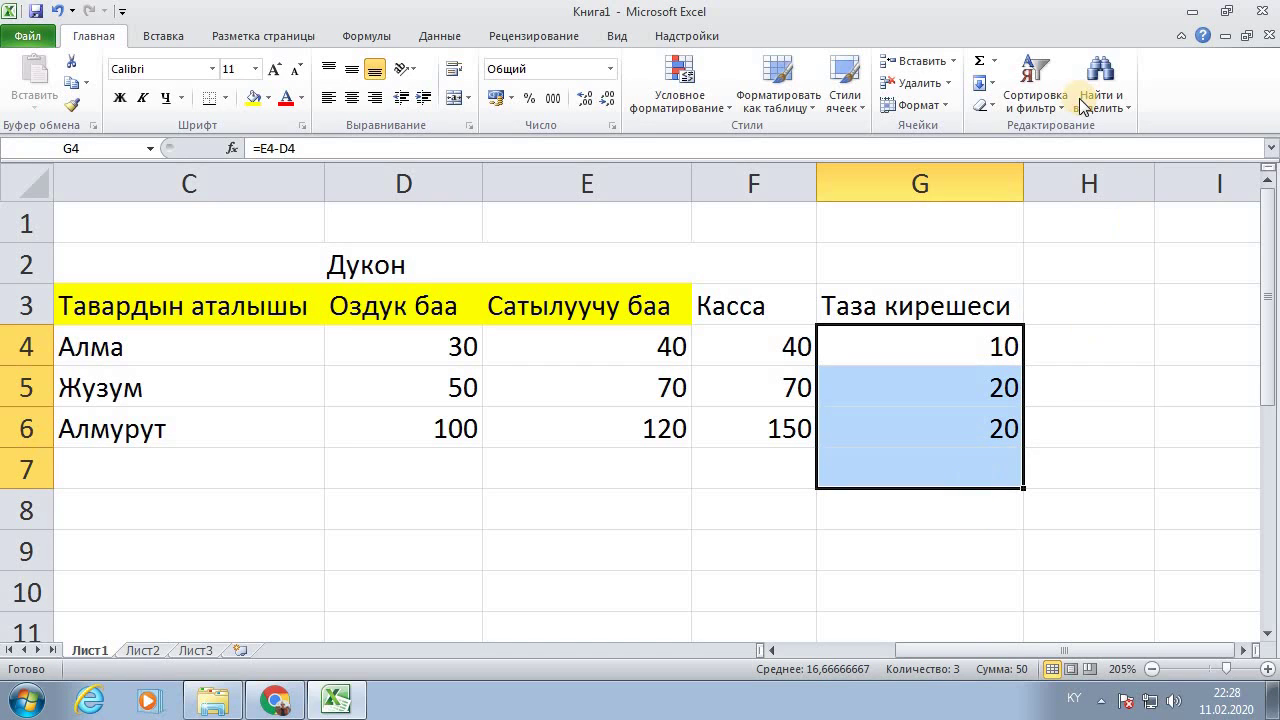
pyautogui.click(981, 63)
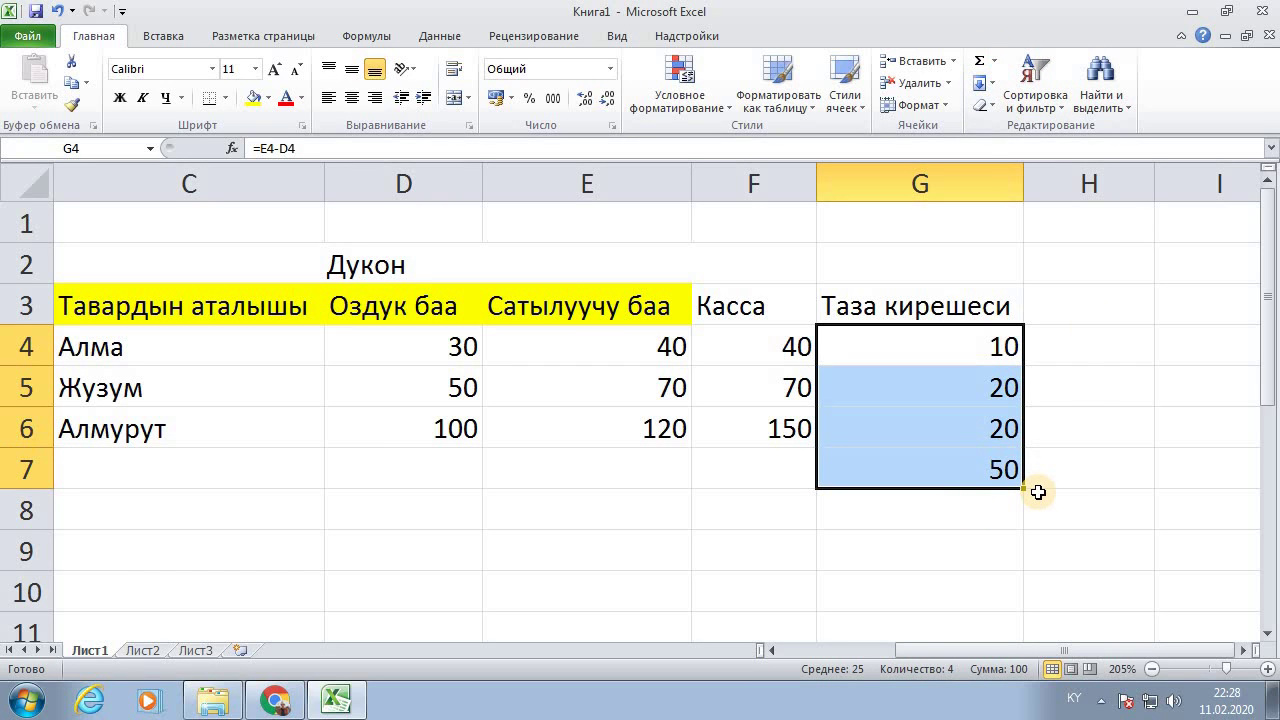
pyautogui.click(1032, 476)
pyautogui.click(992, 478)
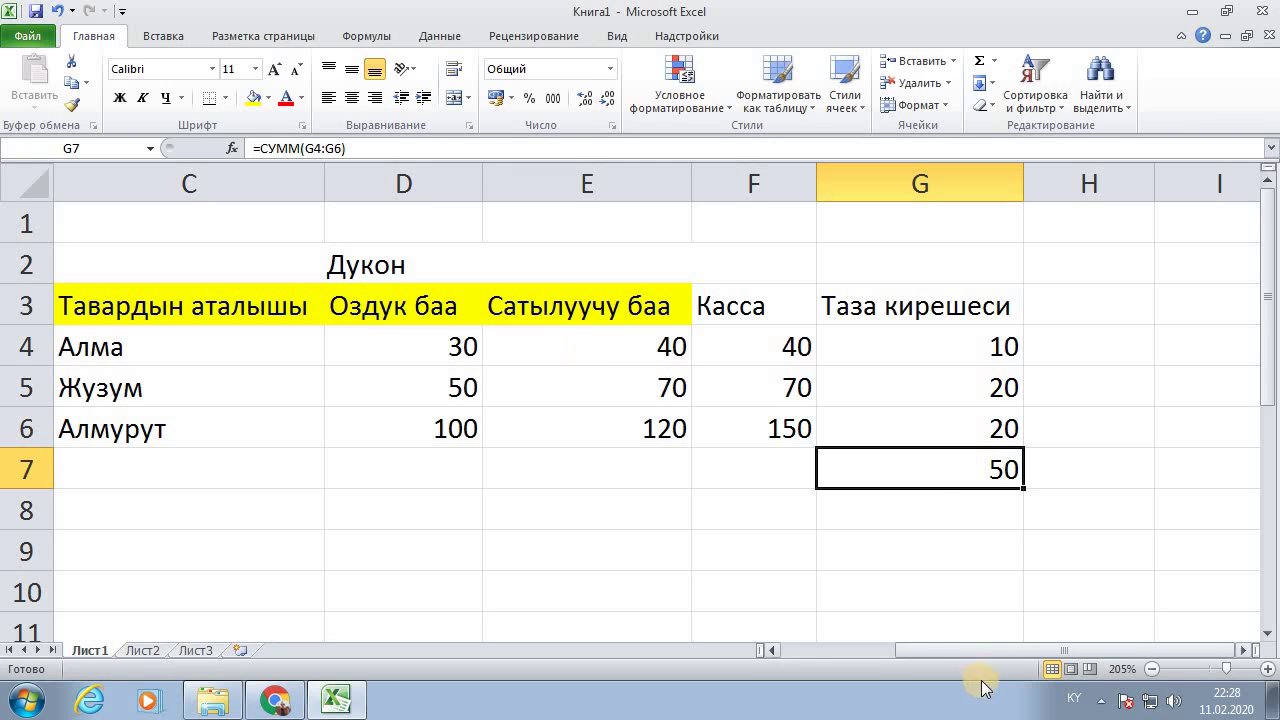
pyautogui.moveTo(975, 651); pyautogui.dragTo(928, 660)
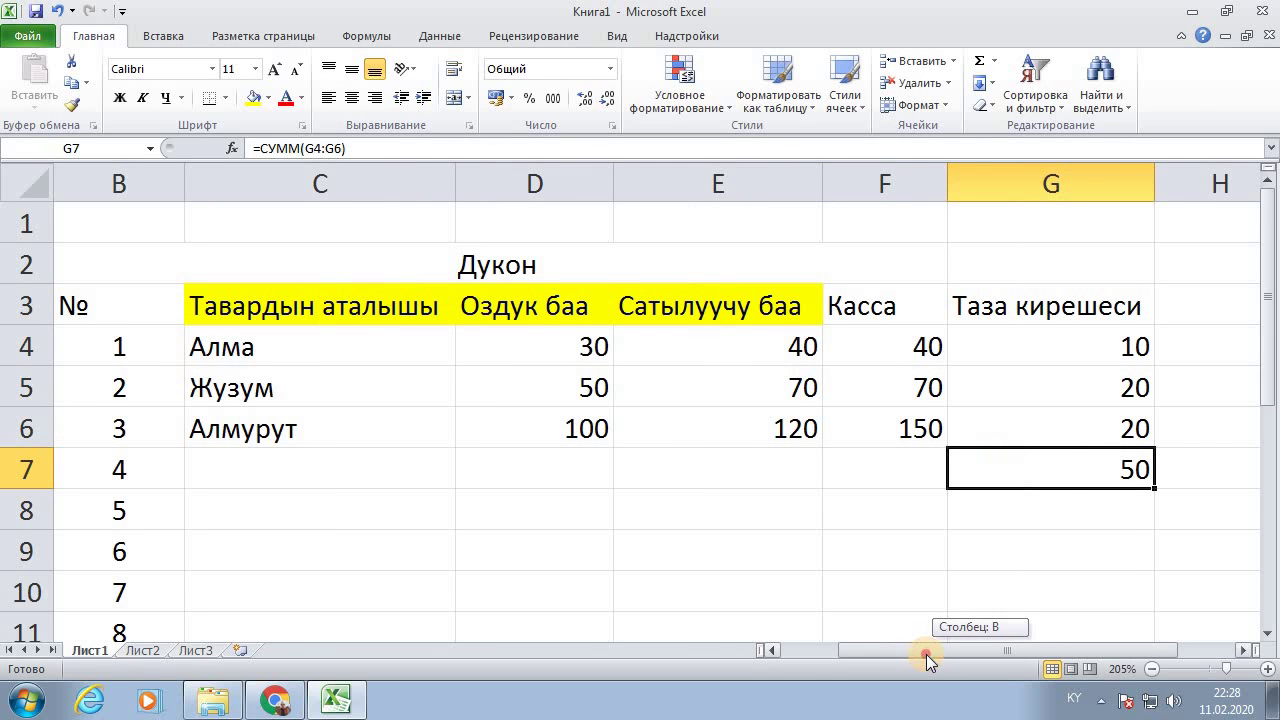
pyautogui.moveTo(928, 660); pyautogui.dragTo(928, 660)
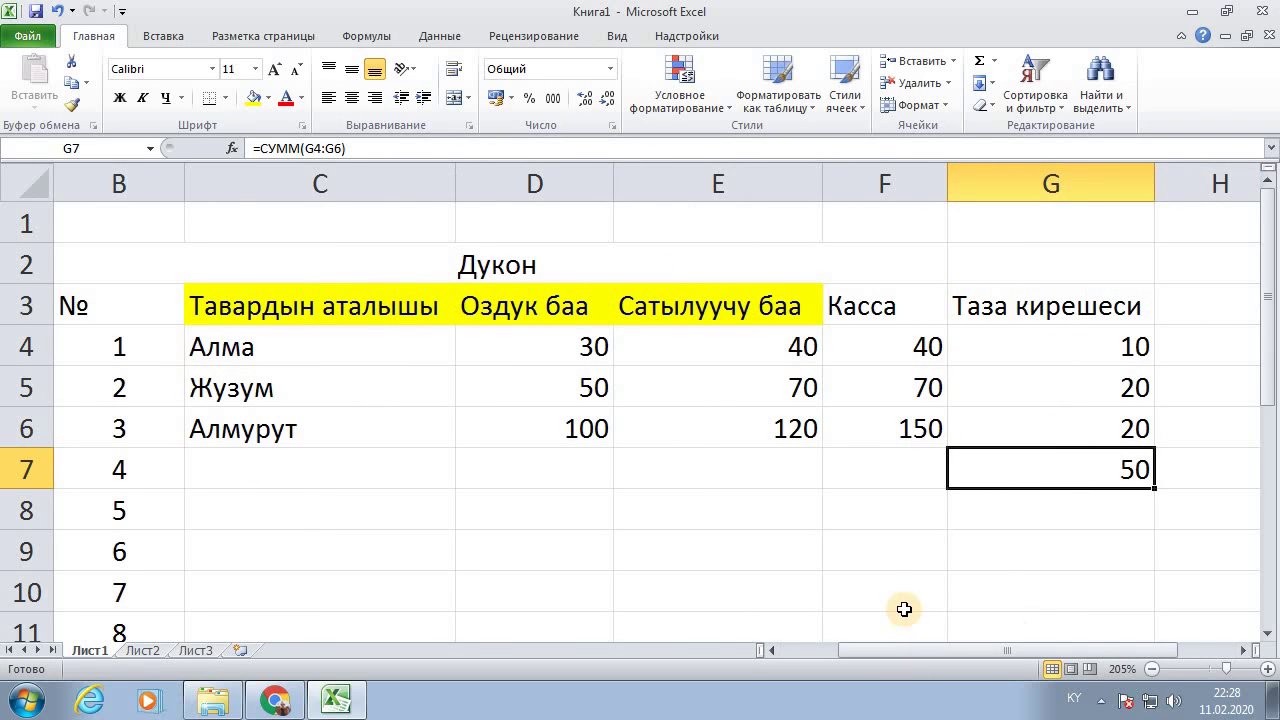
# Step: Commit the =E4-D4 profit formula in G4, showing 10
pyautogui.keyDown('ctrl'); pyautogui.scroll(-1, 902, 612); pyautogui.keyUp('ctrl')
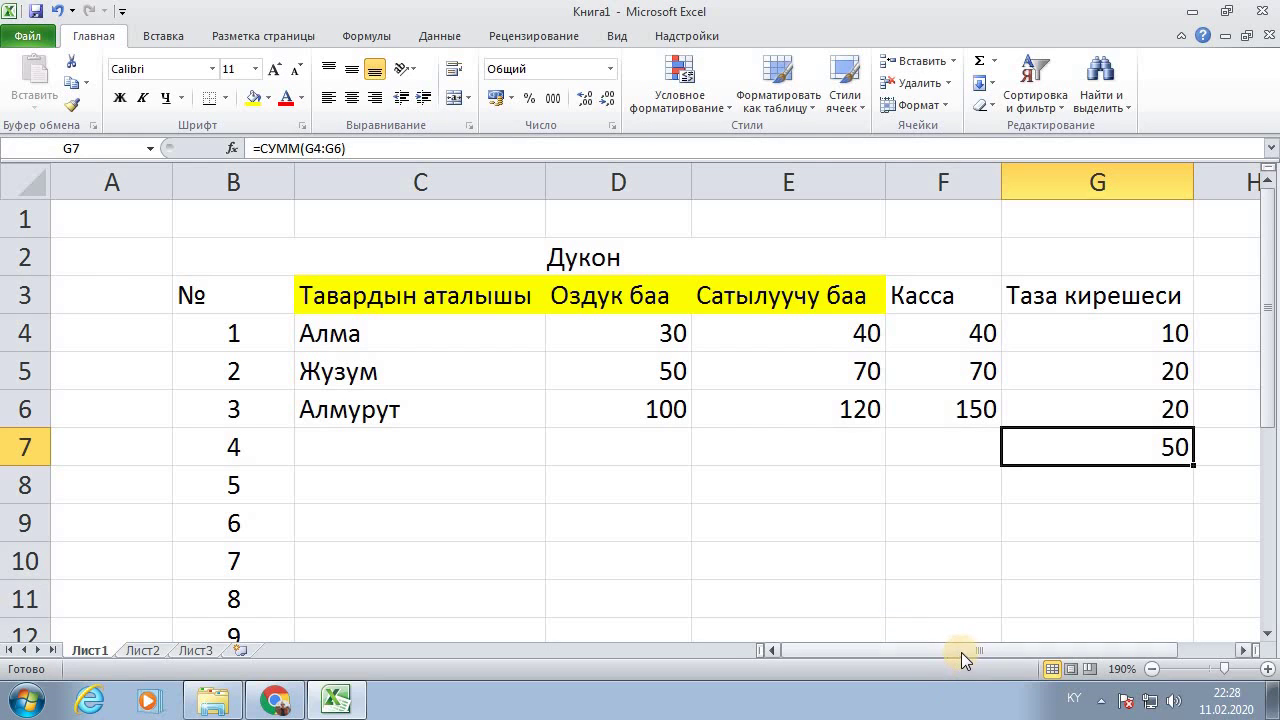
pyautogui.moveTo(963, 652); pyautogui.dragTo(979, 652)
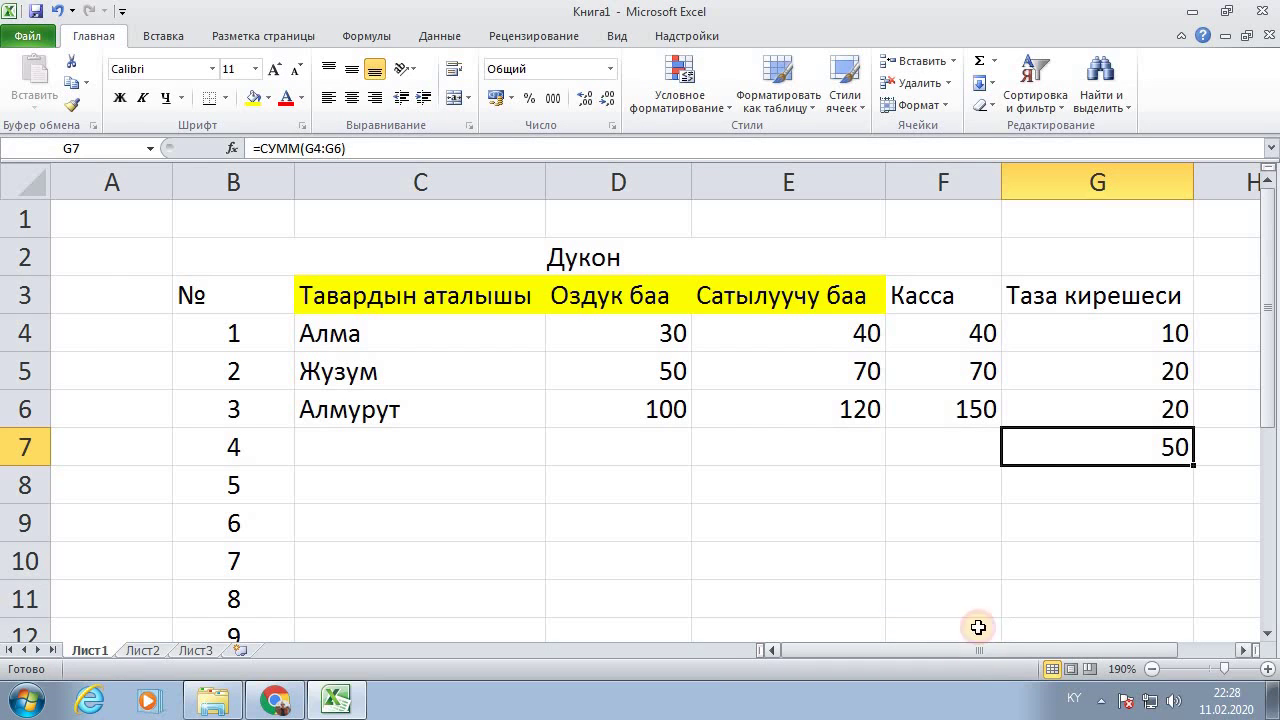
pyautogui.click(1137, 338)
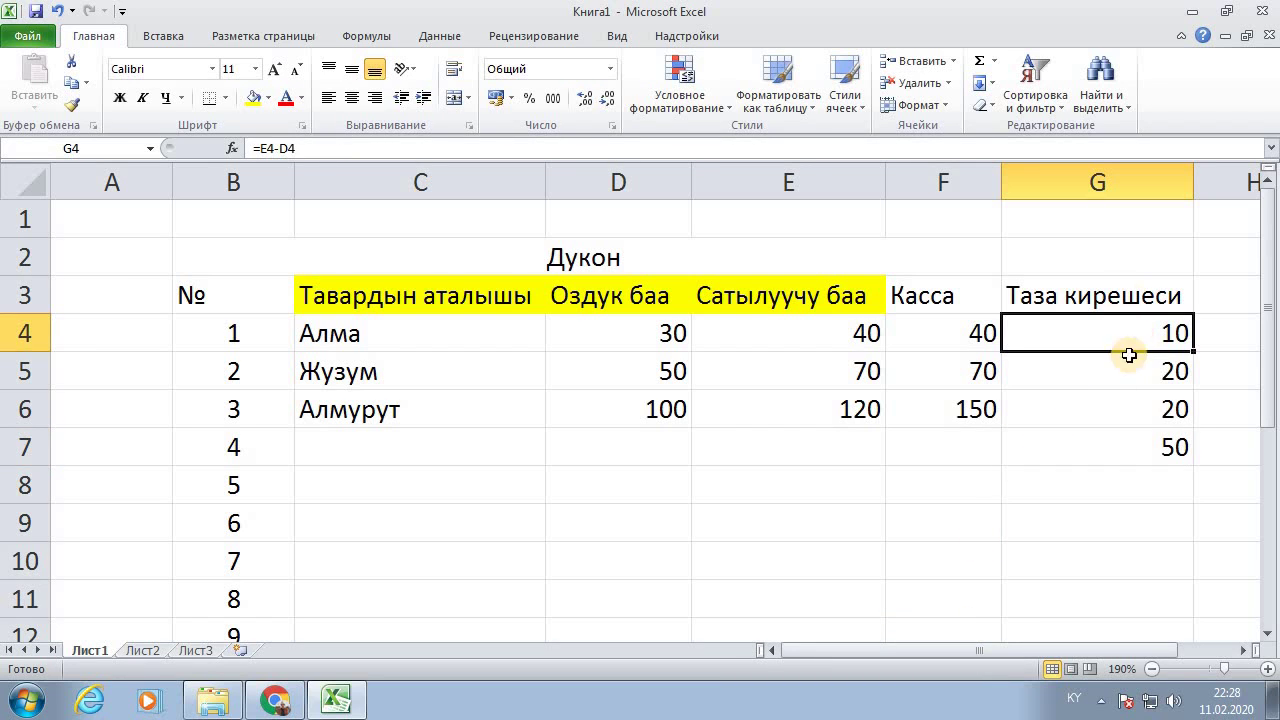
pyautogui.scroll(4, 278, 148)
pyautogui.click(290, 148)
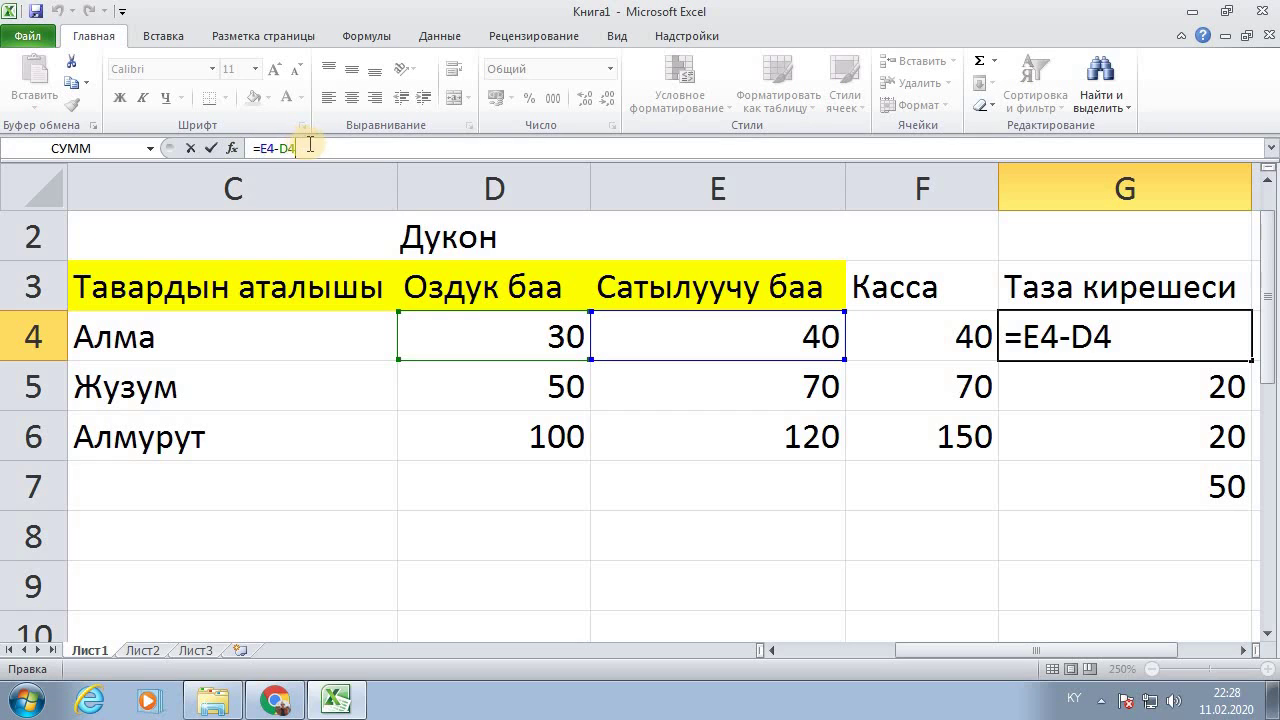
pyautogui.moveTo(298, 148); pyautogui.dragTo(246, 148)
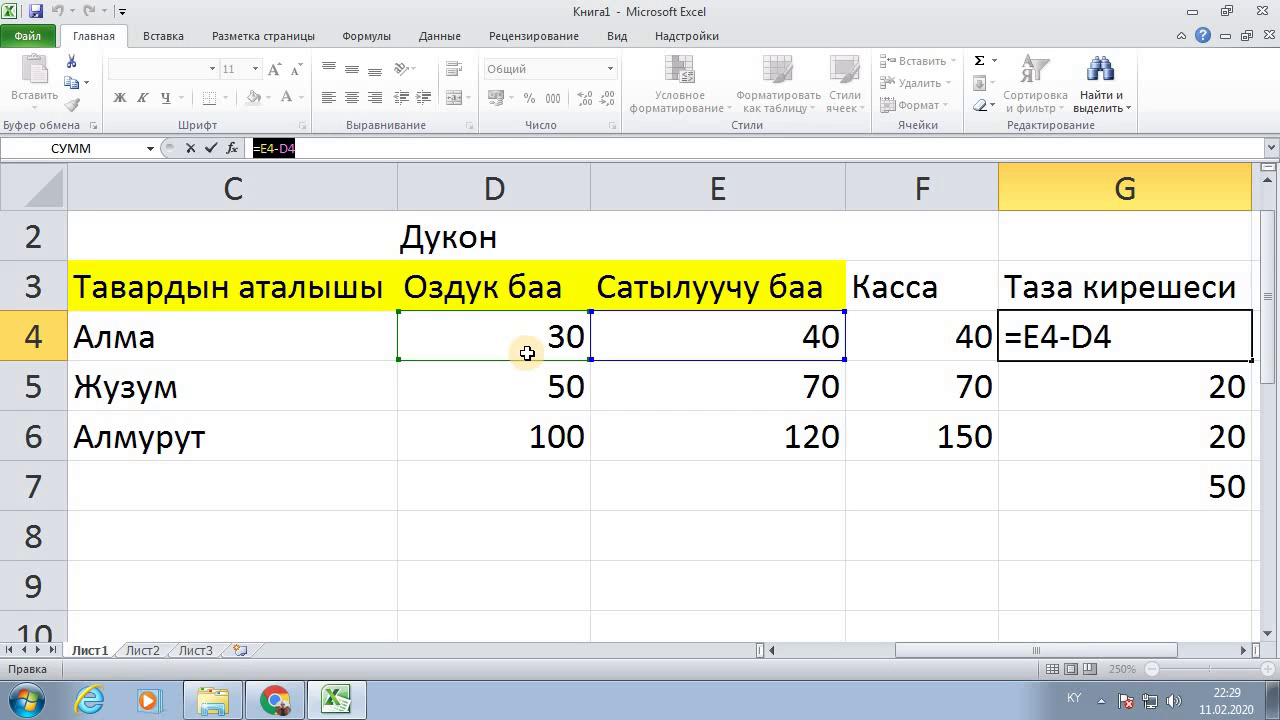
pyautogui.click(301, 148)
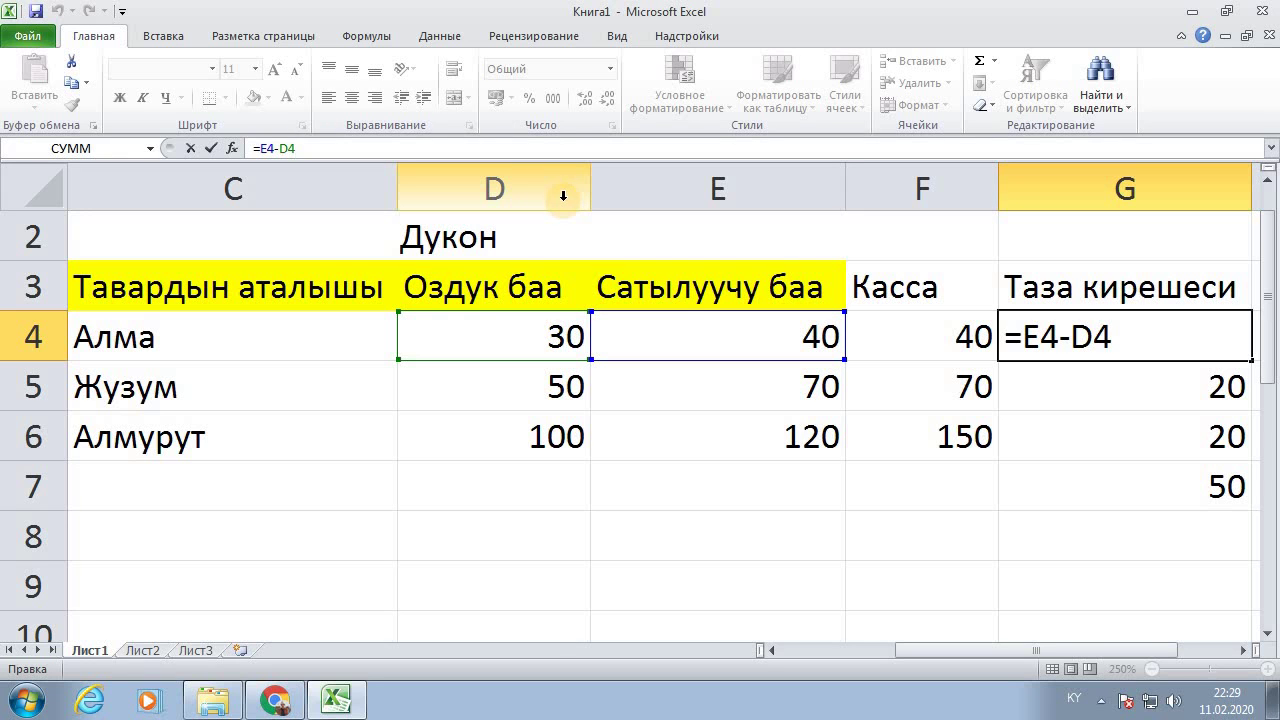
pyautogui.hotkey('ctrl', 'Return')
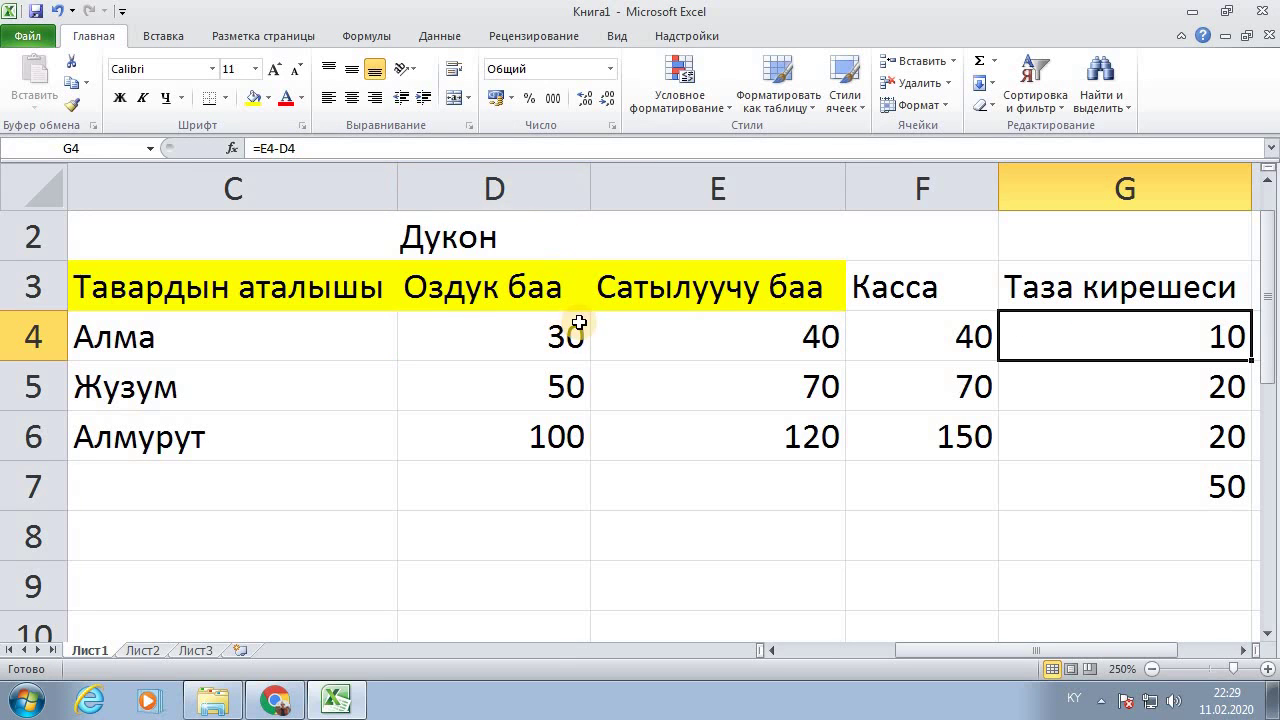
# Step: Open the school library report workbook from its Explorer folder
pyautogui.keyDown('ctrl'); pyautogui.scroll(-2, 580, 323); pyautogui.keyUp('ctrl')
pyautogui.keyDown('ctrl'); pyautogui.scroll(-1, 580, 323); pyautogui.keyUp('ctrl')
pyautogui.keyDown('ctrl'); pyautogui.scroll(-2, 580, 323); pyautogui.keyUp('ctrl')
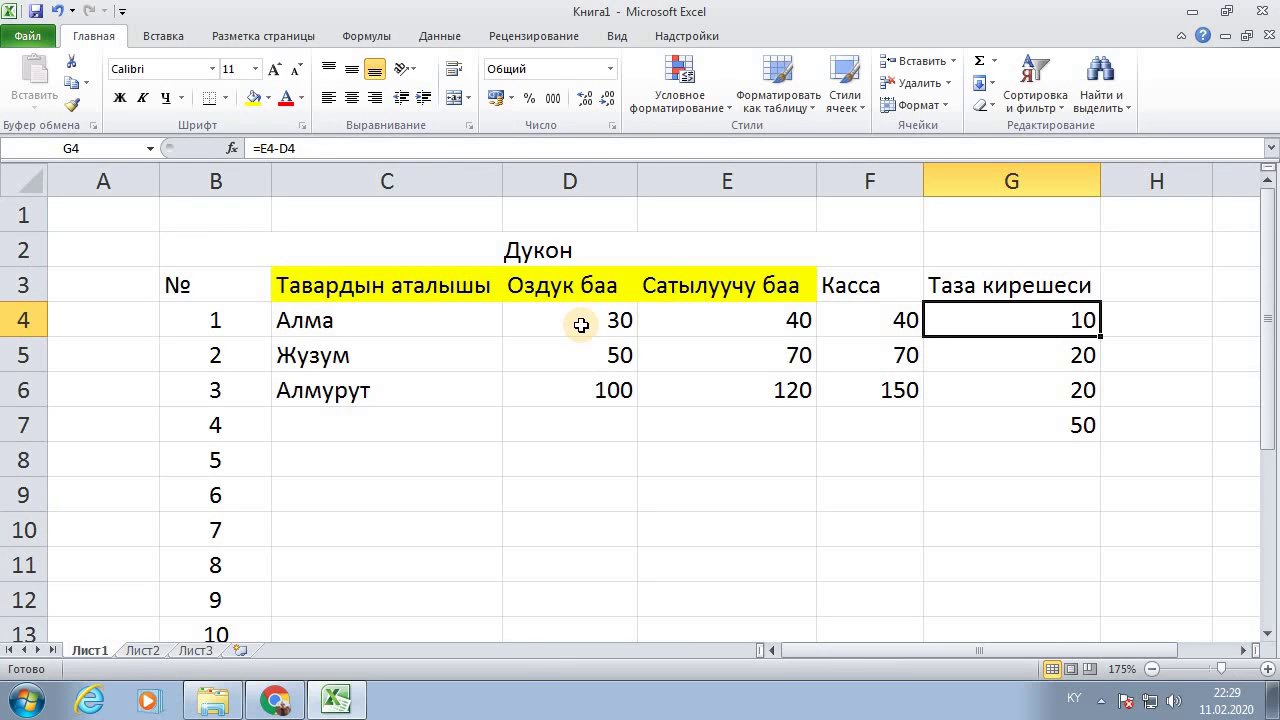
pyautogui.keyDown('ctrl'); pyautogui.scroll(1, 955, 412); pyautogui.keyUp('ctrl')
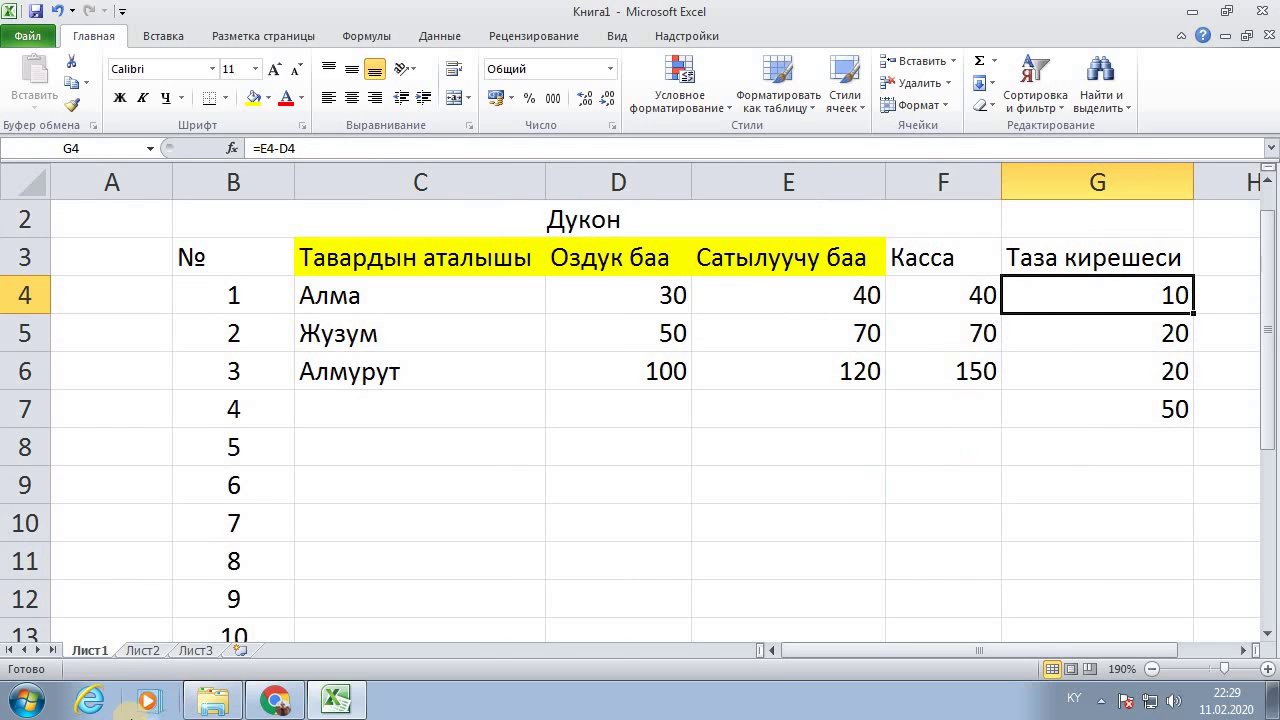
pyautogui.click(203, 708)
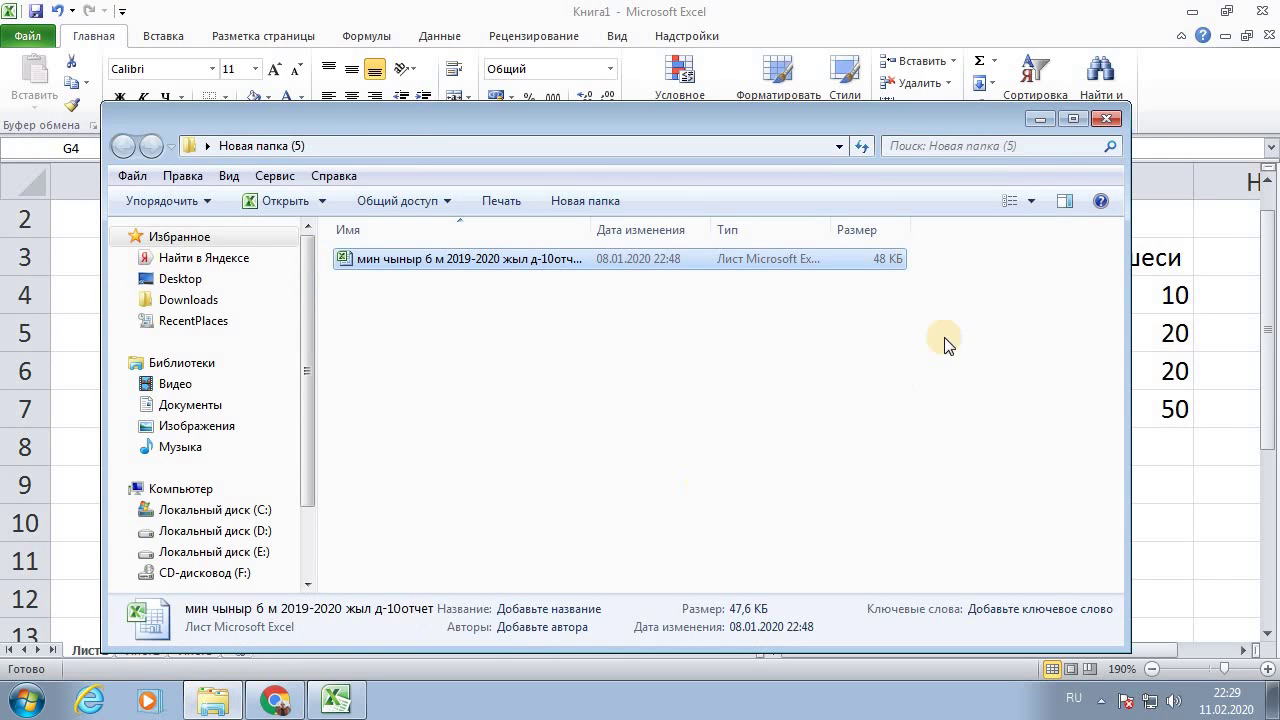
pyautogui.click(675, 300)
pyautogui.doubleClick(465, 260)
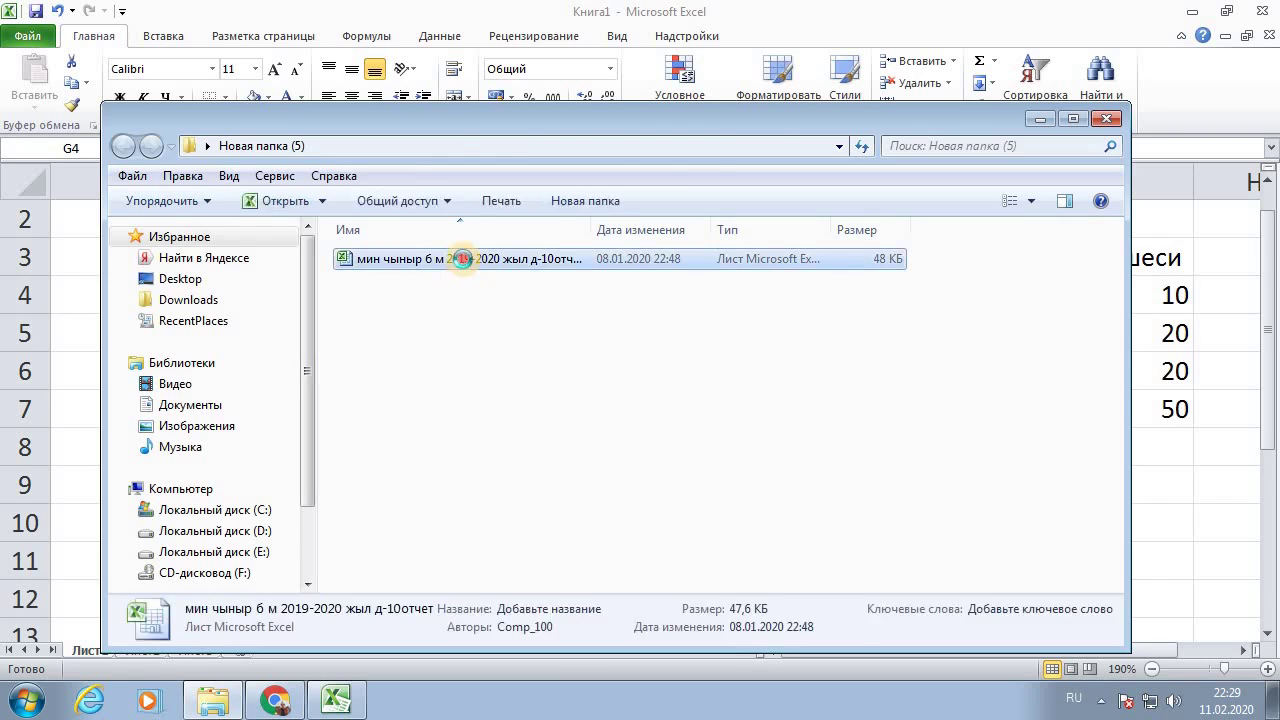
pyautogui.keyDown('ctrl'); pyautogui.scroll(1, 556, 375); pyautogui.keyUp('ctrl')
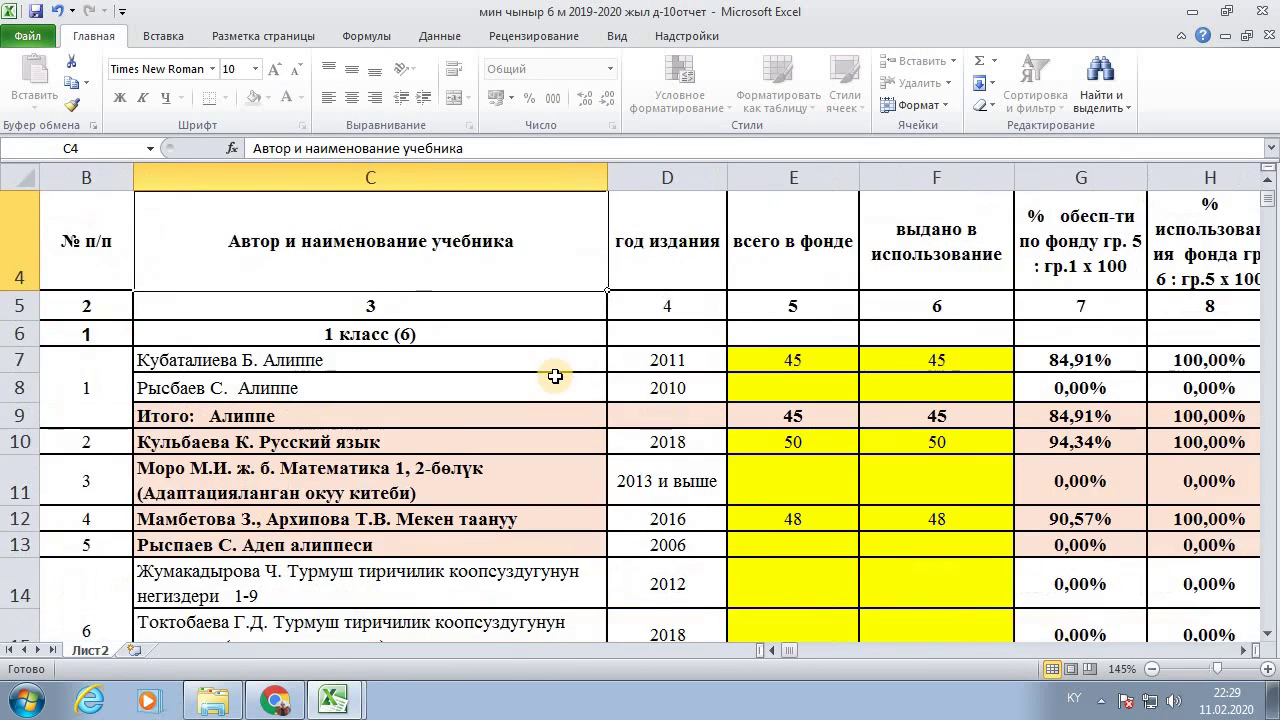
pyautogui.keyDown('ctrl'); pyautogui.scroll(1, 554, 378); pyautogui.keyUp('ctrl')
pyautogui.keyDown('ctrl'); pyautogui.scroll(-3, 554, 378); pyautogui.keyUp('ctrl')
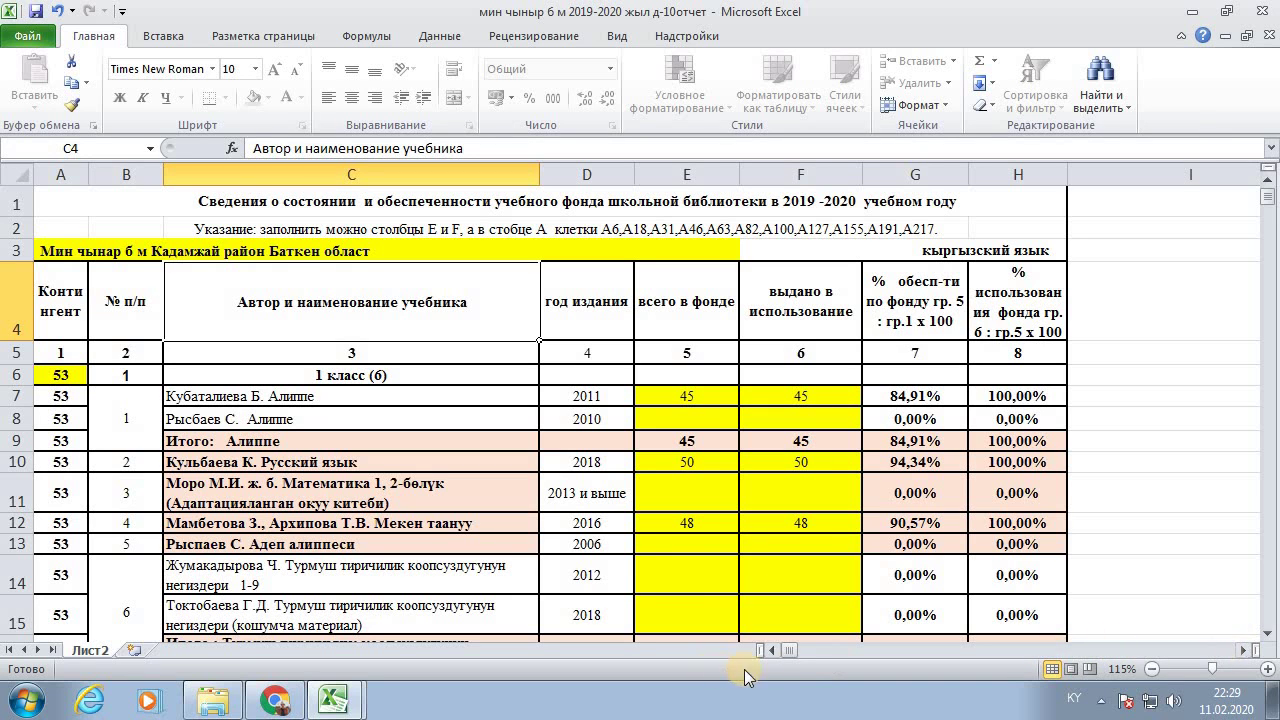
pyautogui.keyDown('ctrl'); pyautogui.scroll(1, 586, 451); pyautogui.keyUp('ctrl')
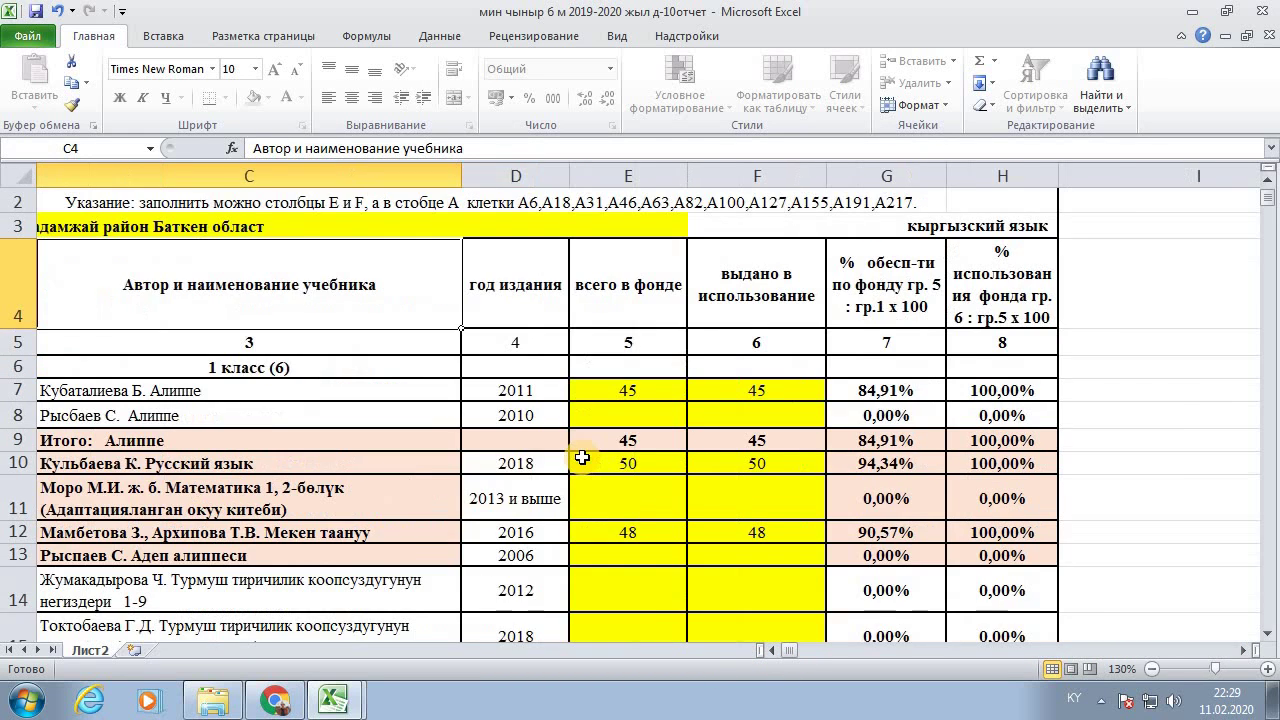
pyautogui.keyDown('ctrl'); pyautogui.scroll(1, 594, 466); pyautogui.keyUp('ctrl')
pyautogui.moveTo(788, 652); pyautogui.dragTo(771, 648)
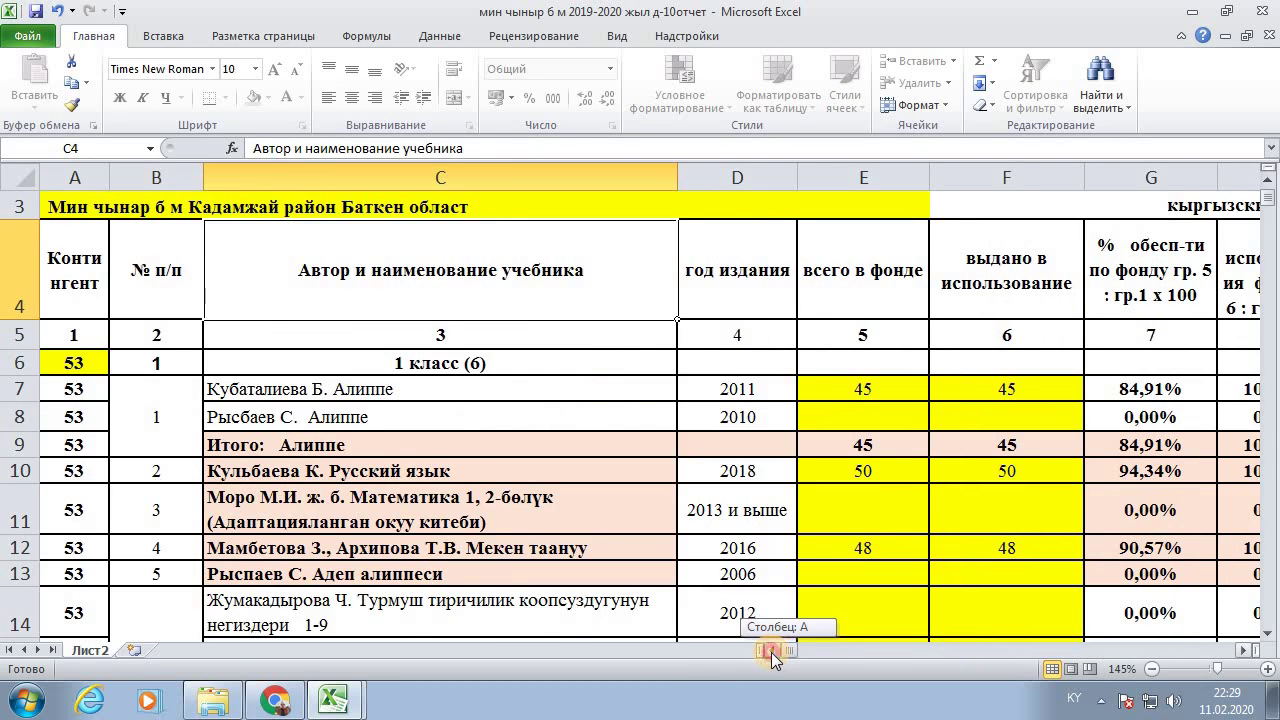
pyautogui.keyDown('ctrl'); pyautogui.scroll(-2, 771, 648); pyautogui.keyUp('ctrl')
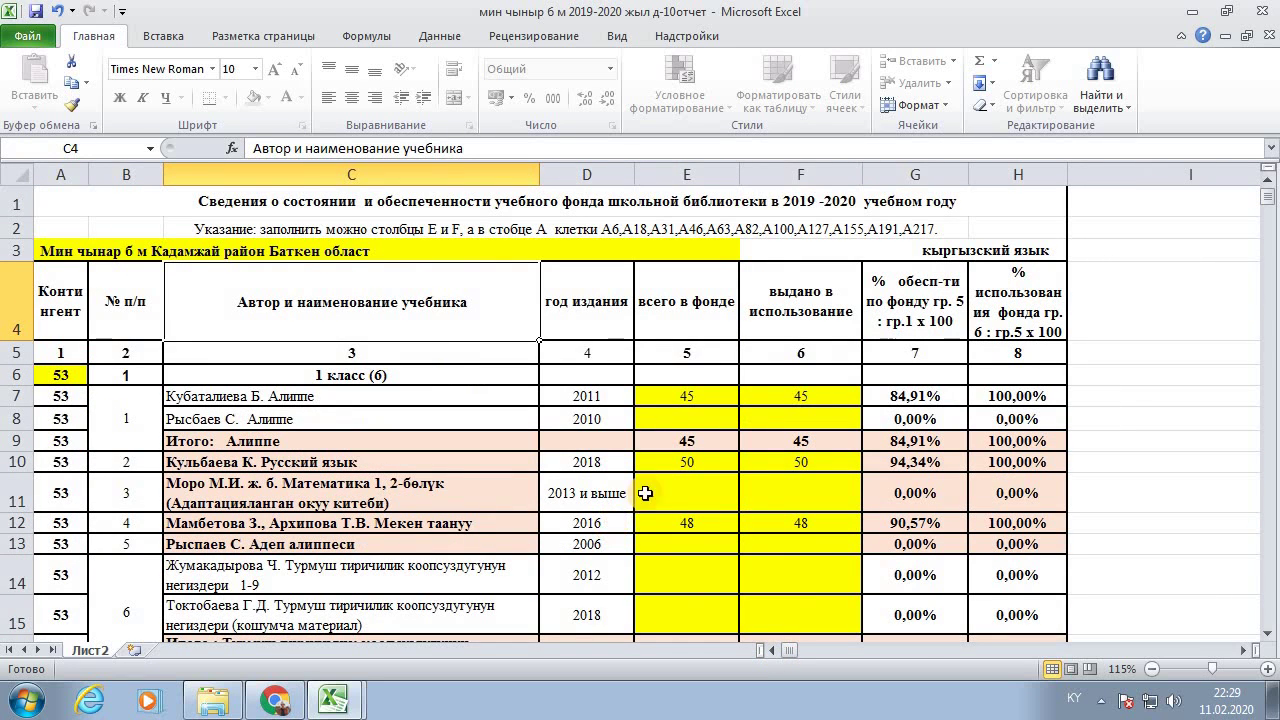
pyautogui.keyDown('ctrl'); pyautogui.scroll(1, 662, 448); pyautogui.keyUp('ctrl')
pyautogui.scroll(1, 496, 480)
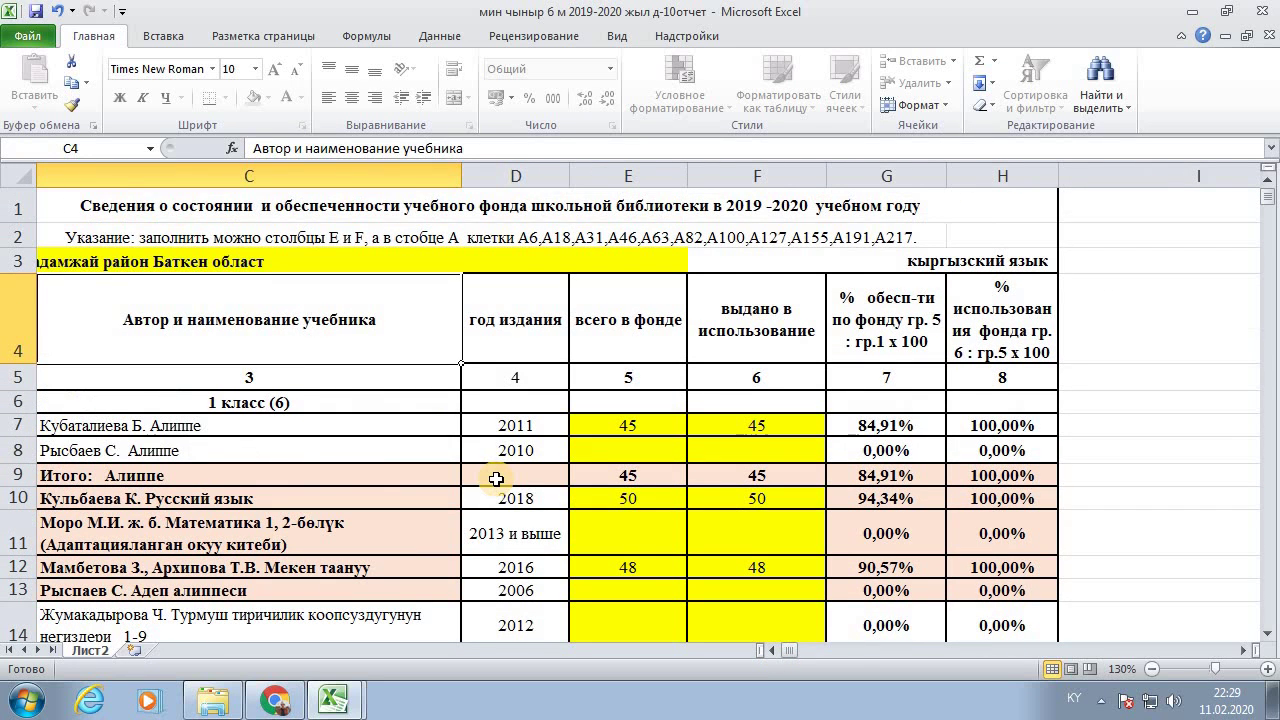
pyautogui.doubleClick(772, 650)
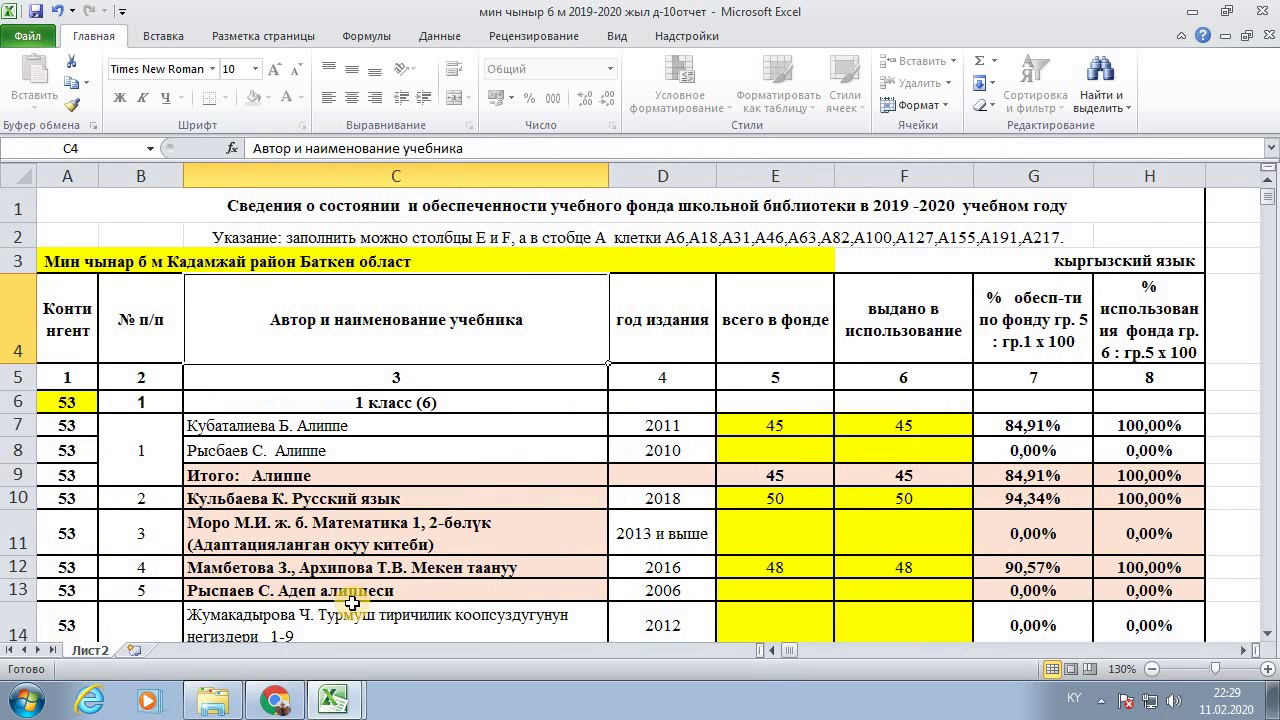
pyautogui.scroll(-3, 352, 603)
pyautogui.scroll(-2, 352, 603)
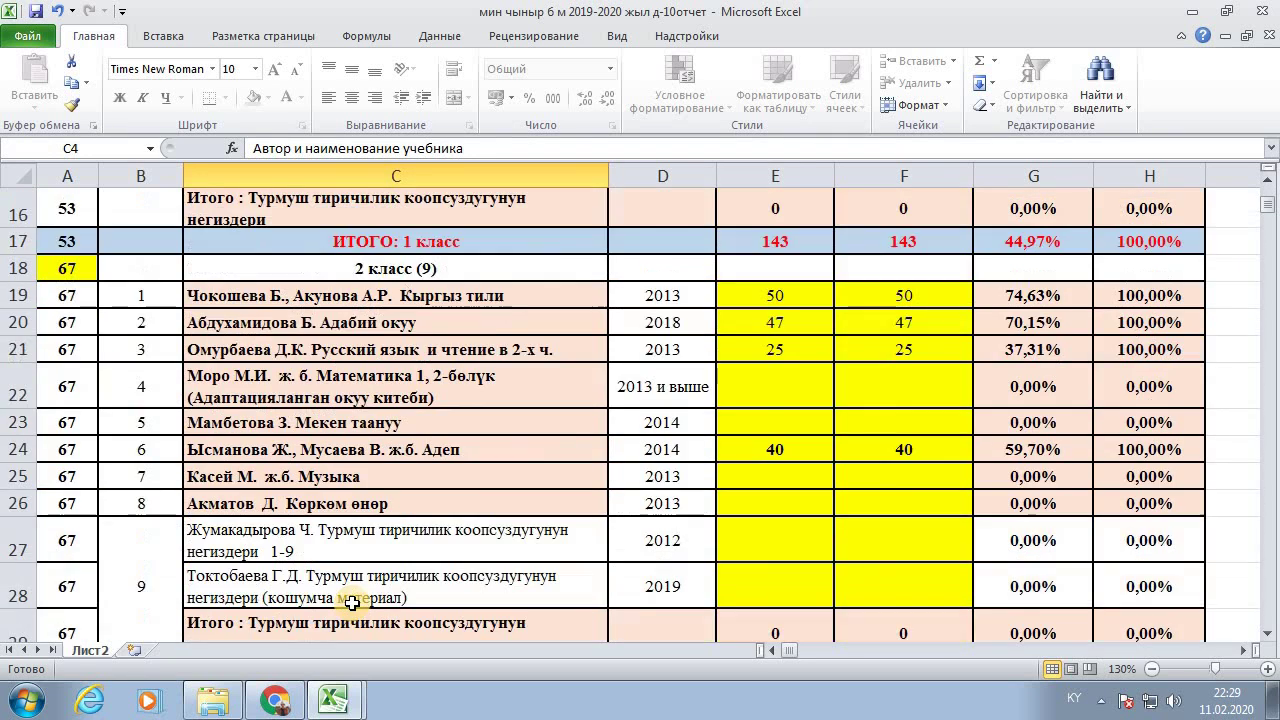
pyautogui.scroll(5, 352, 603)
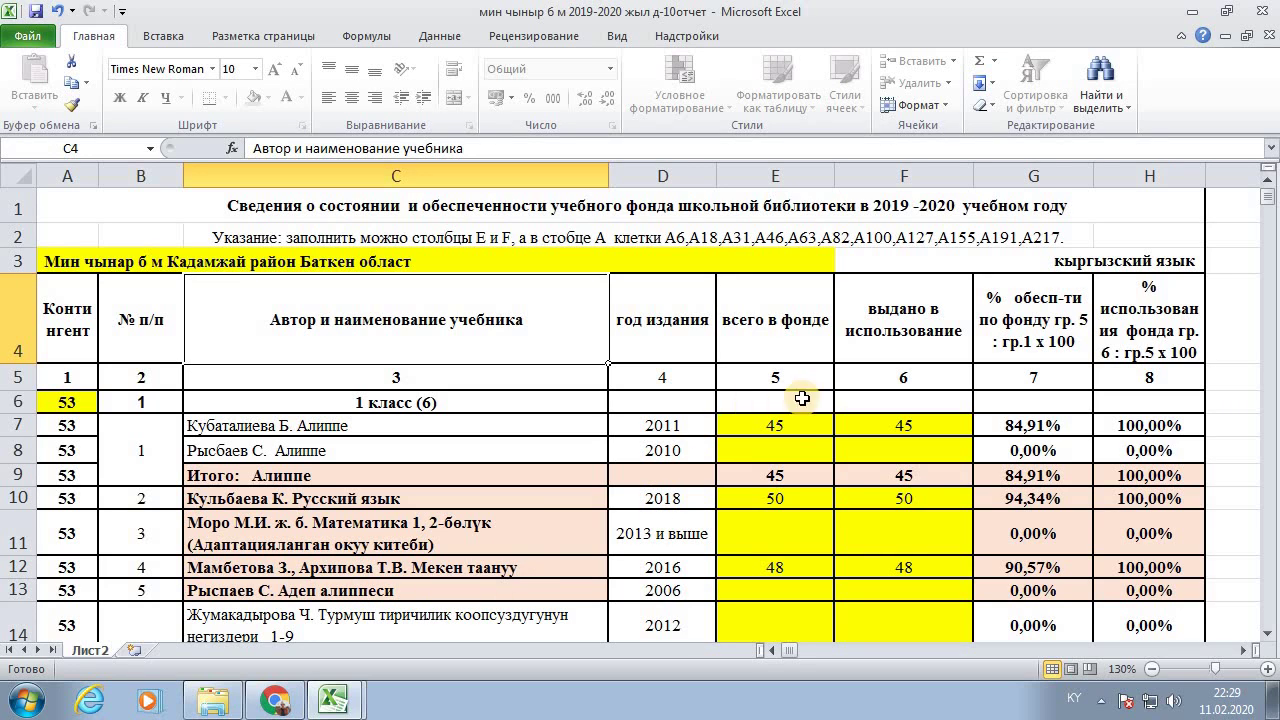
pyautogui.click(783, 427)
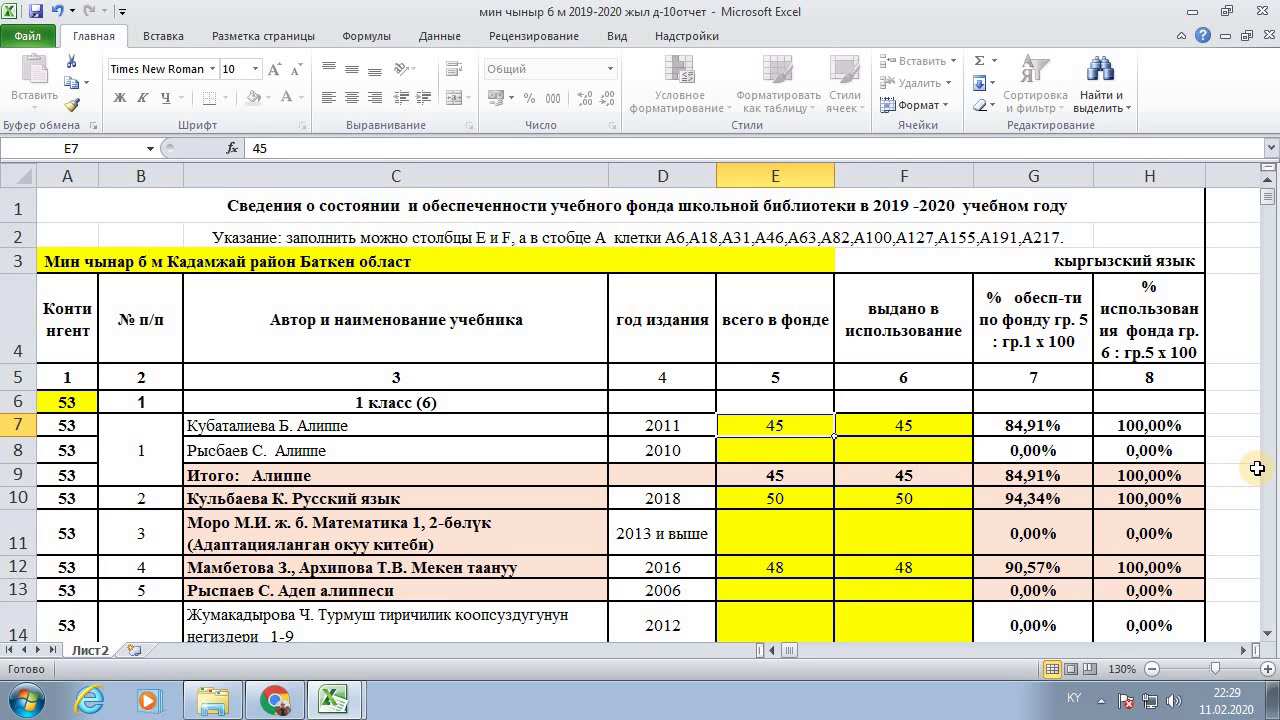
# Step: Set the Алиппе fund count in E7 to 100
pyautogui.write('50')
pyautogui.press('Return')
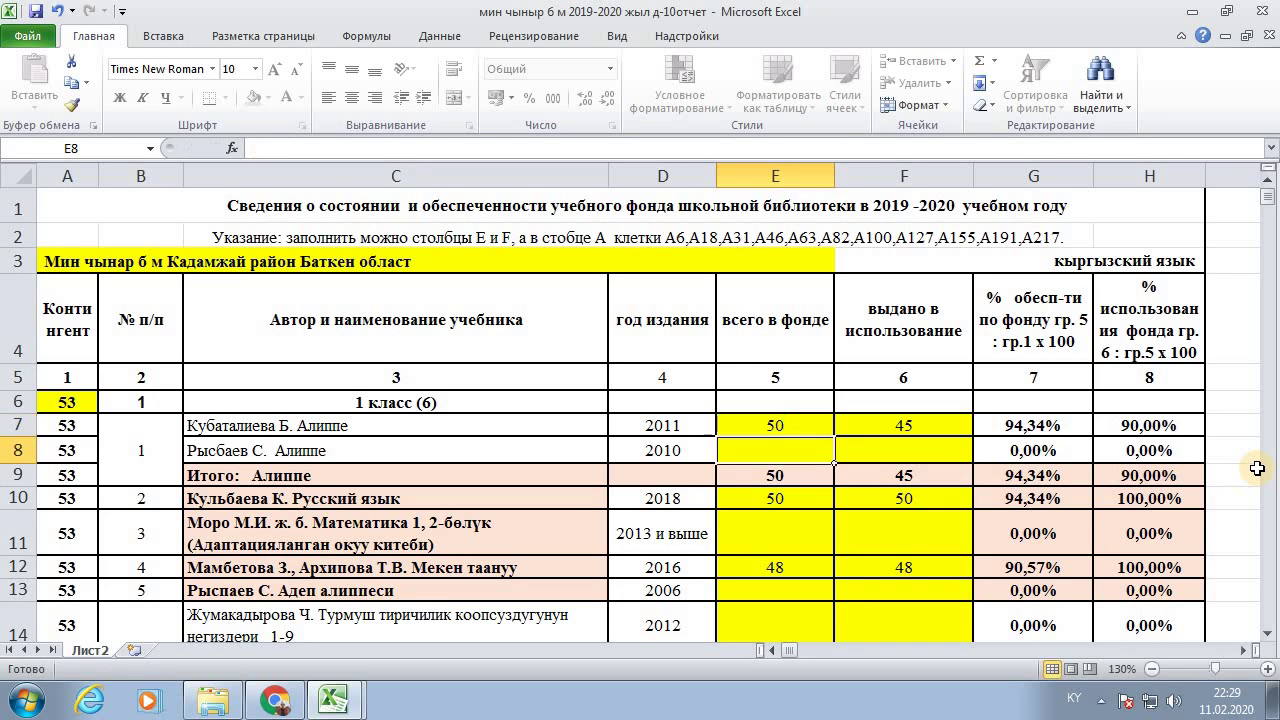
pyautogui.press('Up')
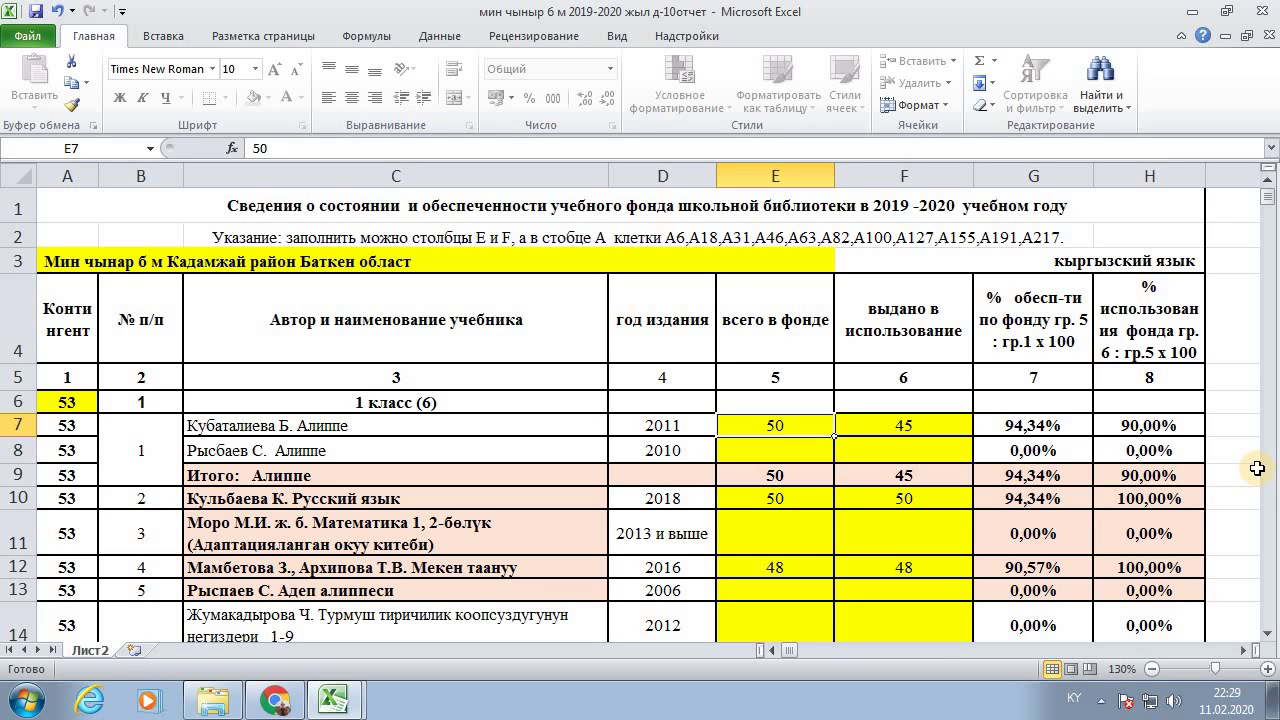
pyautogui.write('1')
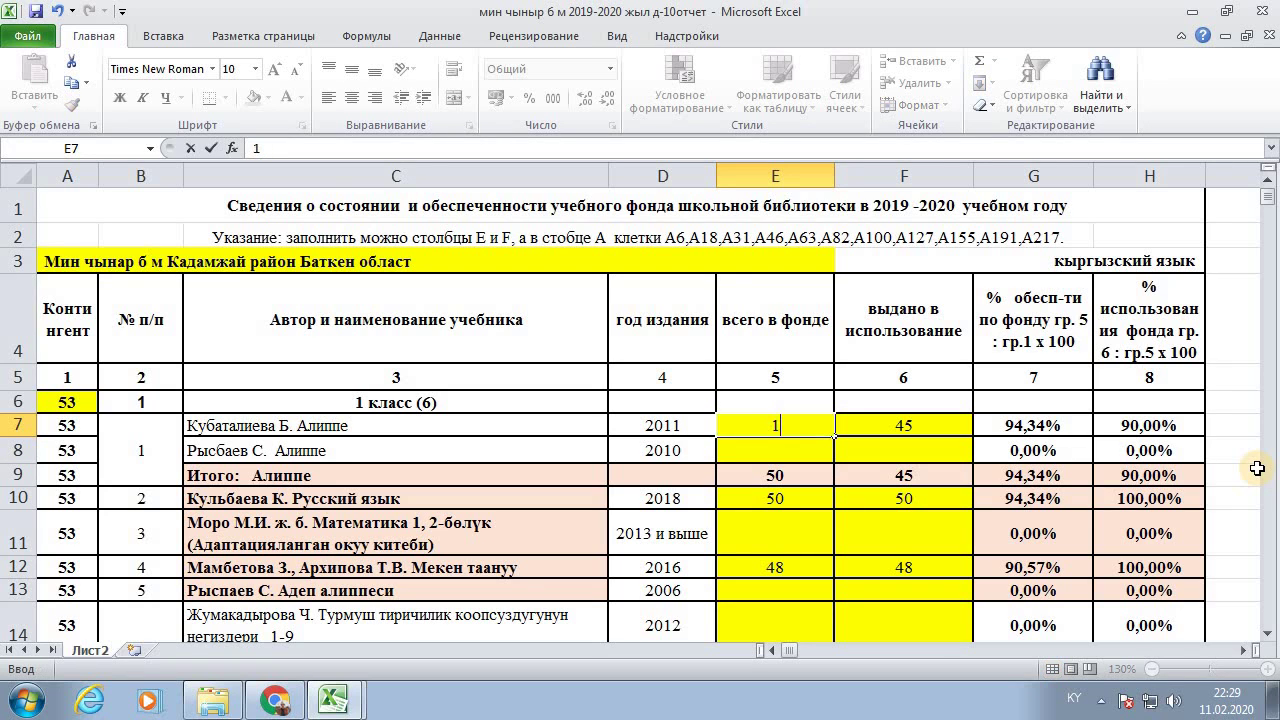
pyautogui.write('00')
pyautogui.press('Right')
pyautogui.press('Right')
pyautogui.press('Right')
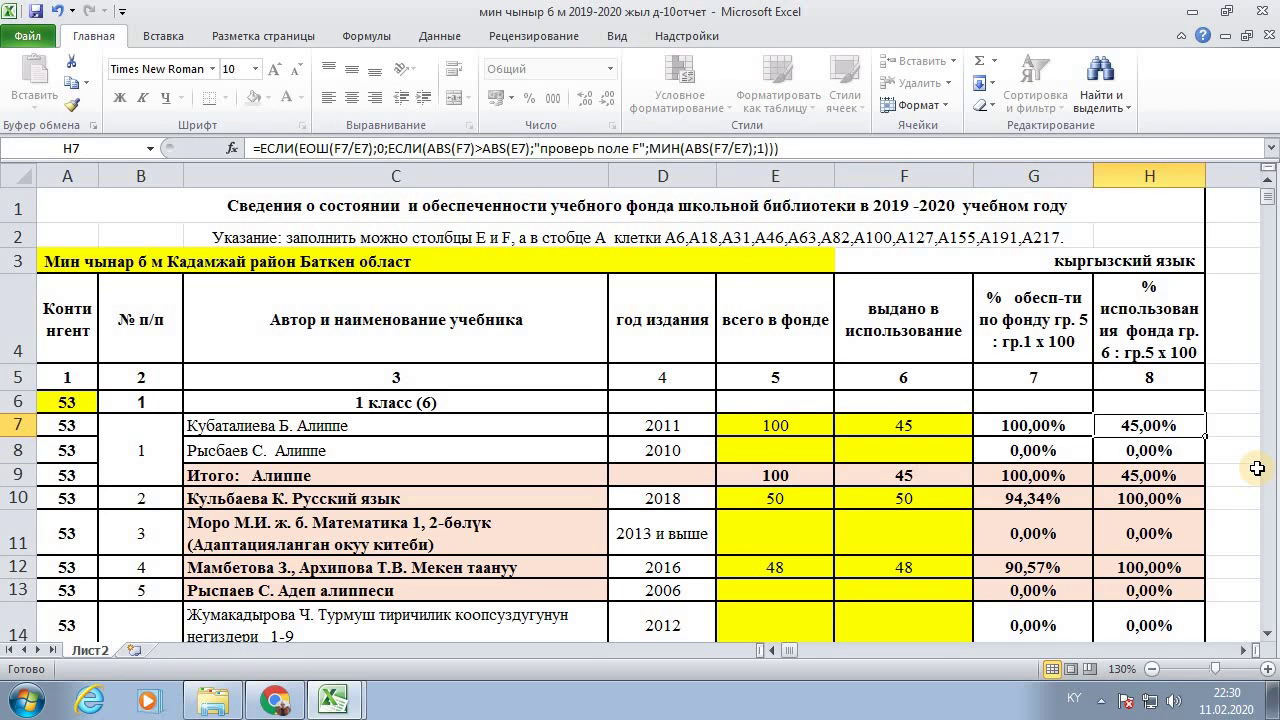
pyautogui.press('Left')
pyautogui.press('Left')
pyautogui.press('Left')
pyautogui.press('Right')
pyautogui.press('Right')
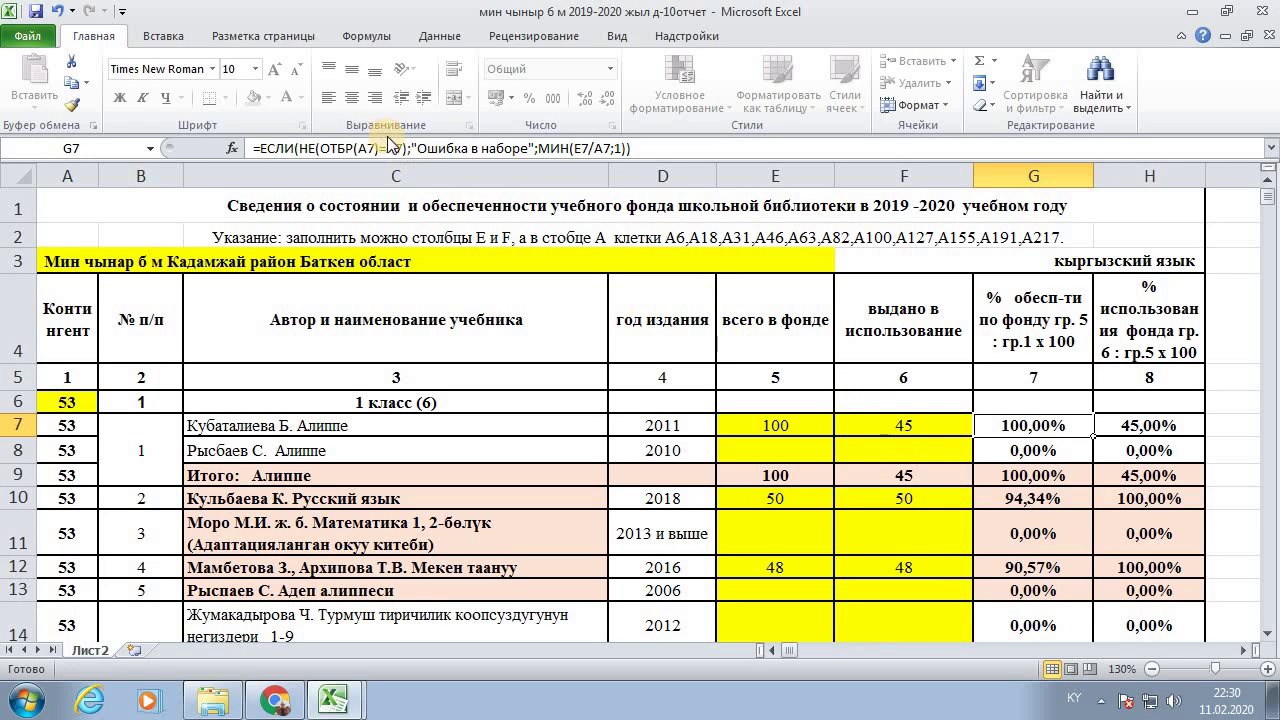
# Step: Enter 100 as the issued count in F7 and check H7 shows 100,00%
pyautogui.click(896, 427)
pyautogui.write('15')
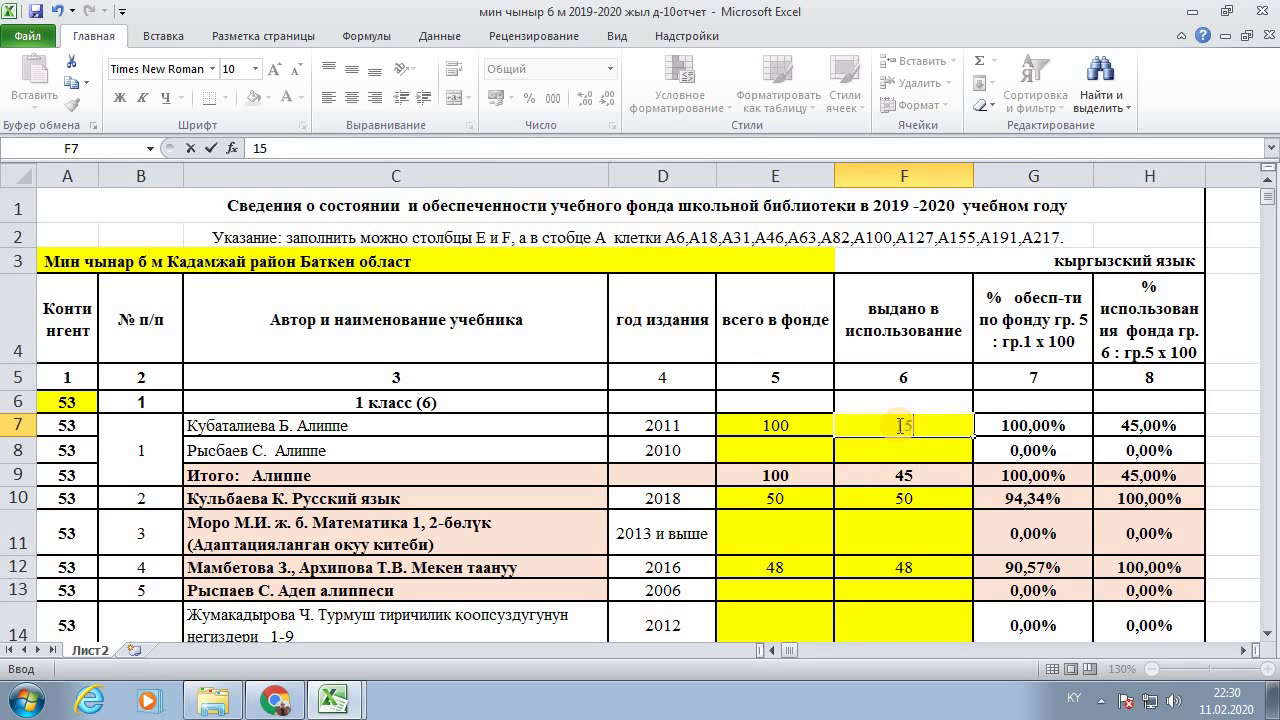
pyautogui.write('00')
pyautogui.press('Tab')
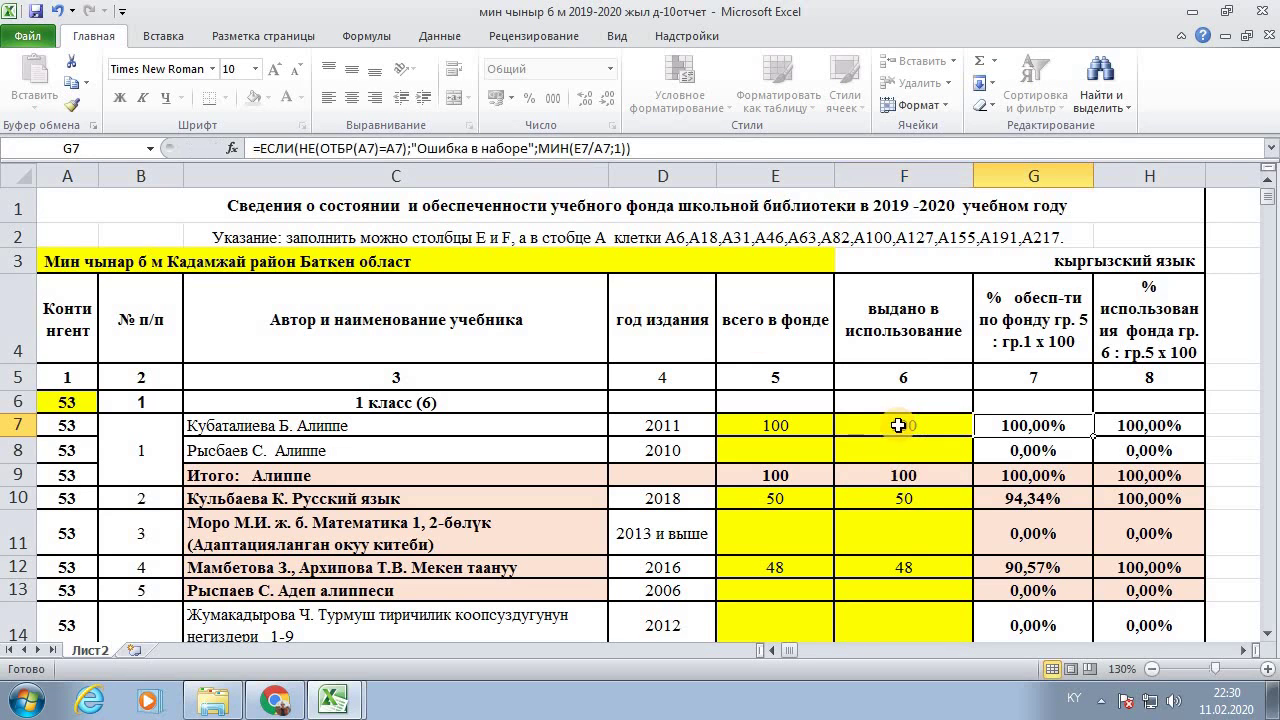
pyautogui.click(1130, 428)
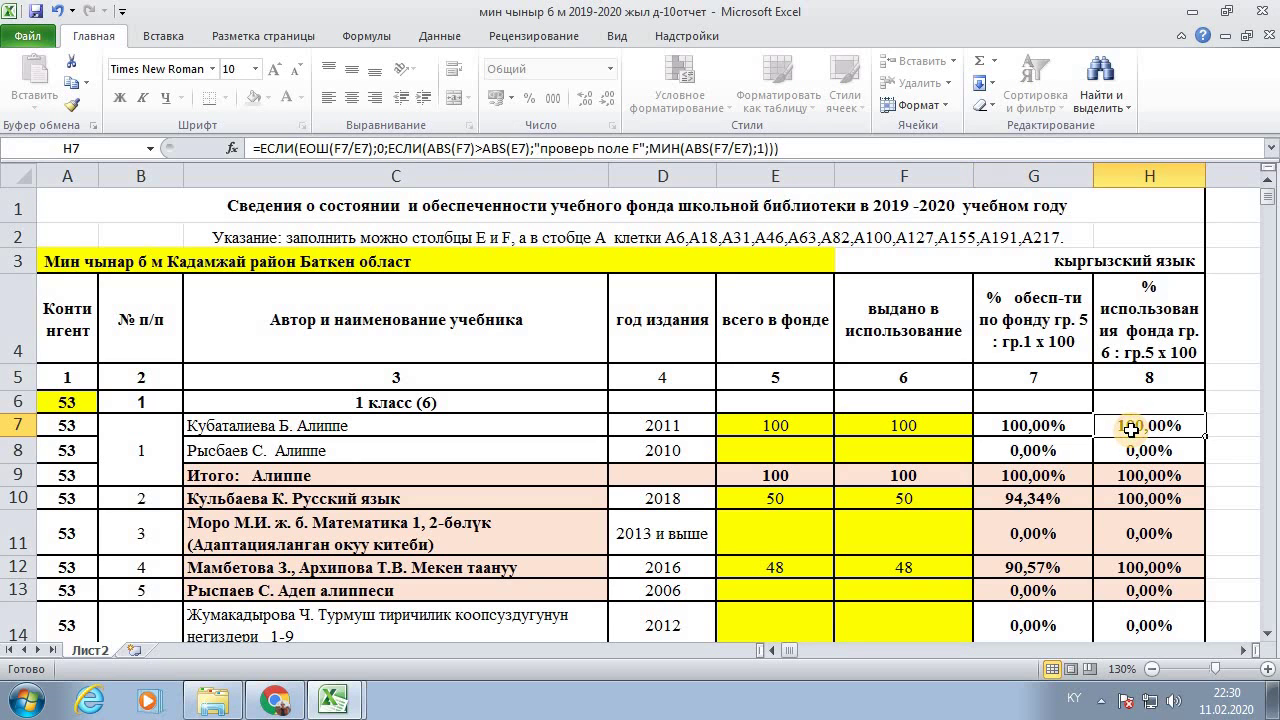
pyautogui.hscroll(3, 1130, 428)
pyautogui.scroll(-1, 1130, 428)
pyautogui.scroll(1, 652, 443)
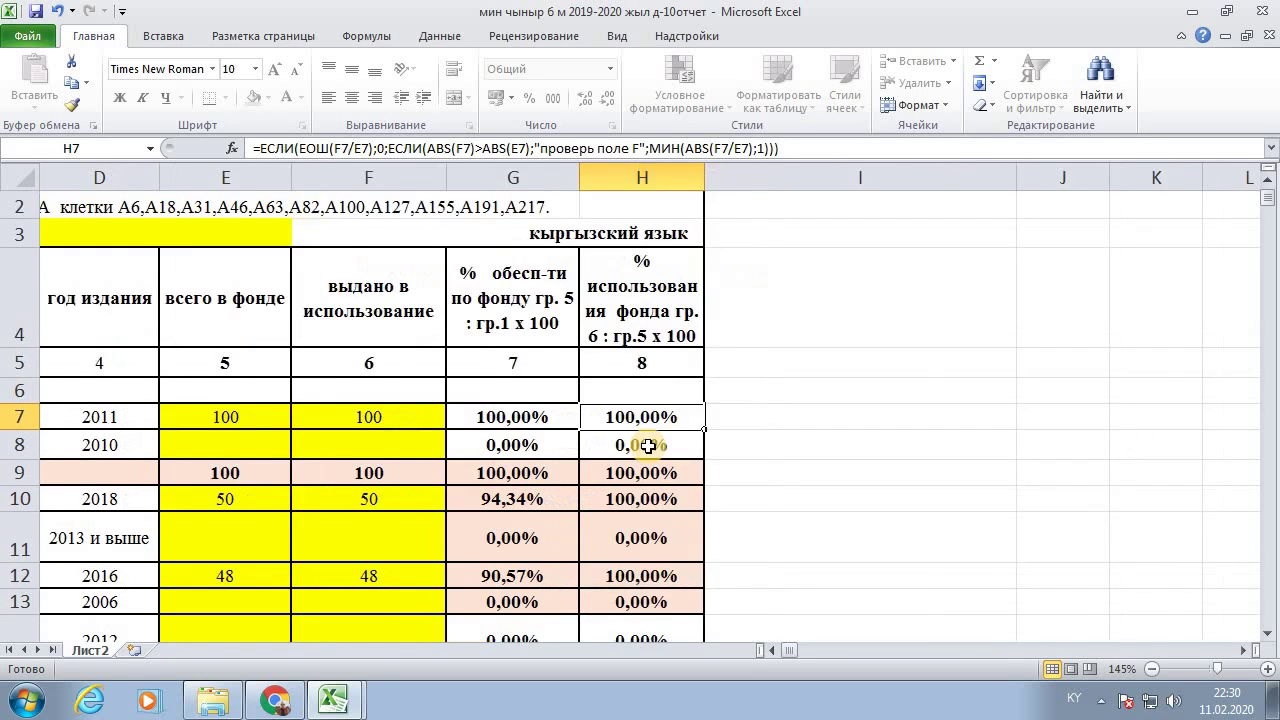
pyautogui.scroll(1, 652, 443)
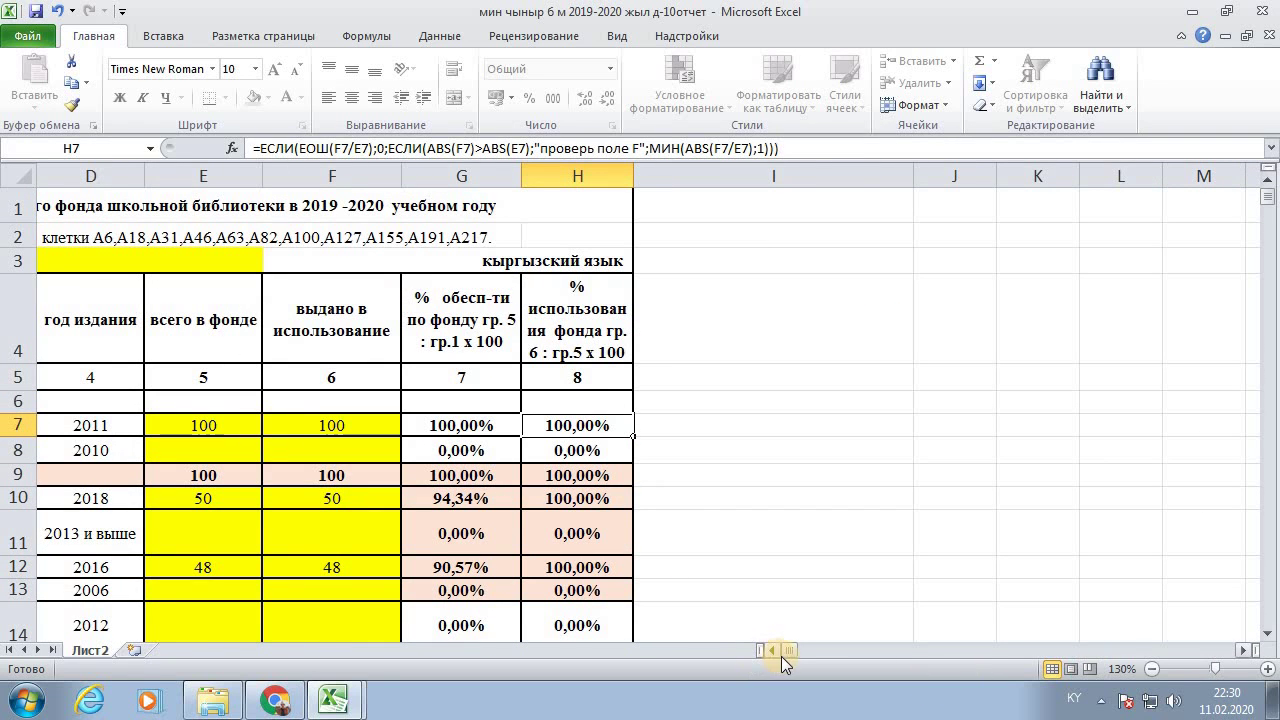
# Step: Close the library report workbook, choosing Не сохранять to discard changes
pyautogui.moveTo(781, 656); pyautogui.dragTo(790, 652)
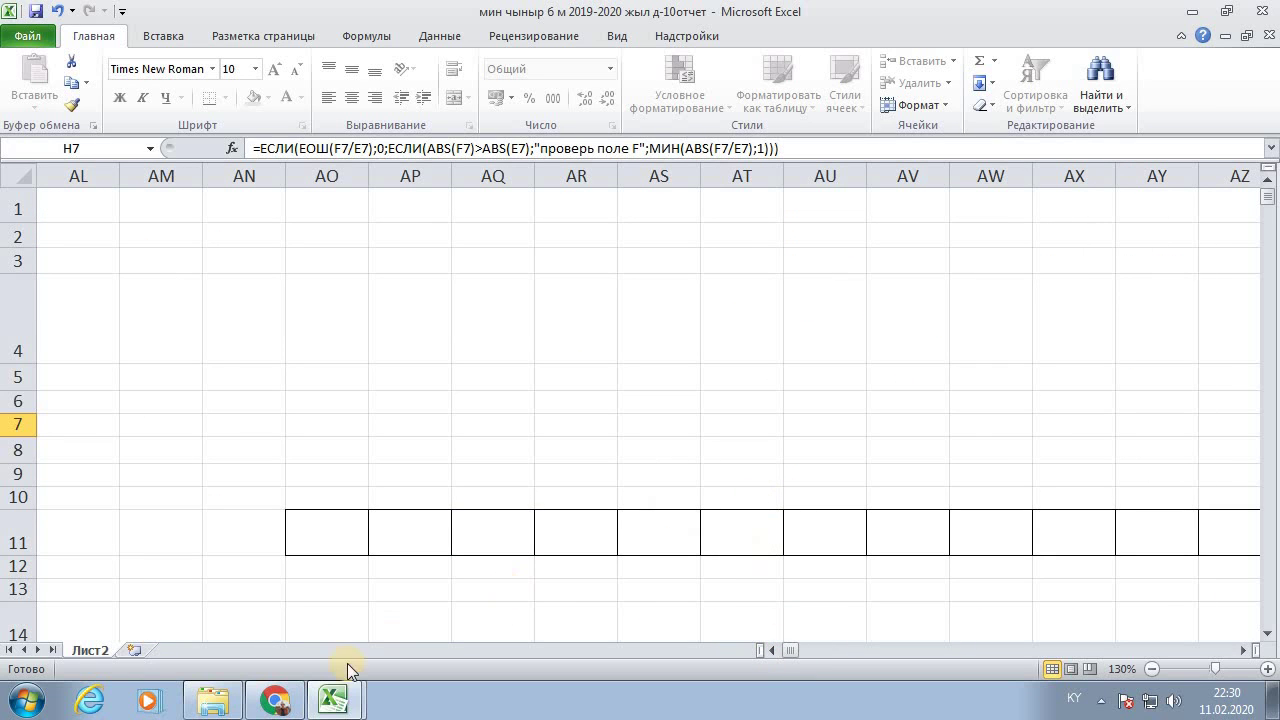
pyautogui.click(988, 380)
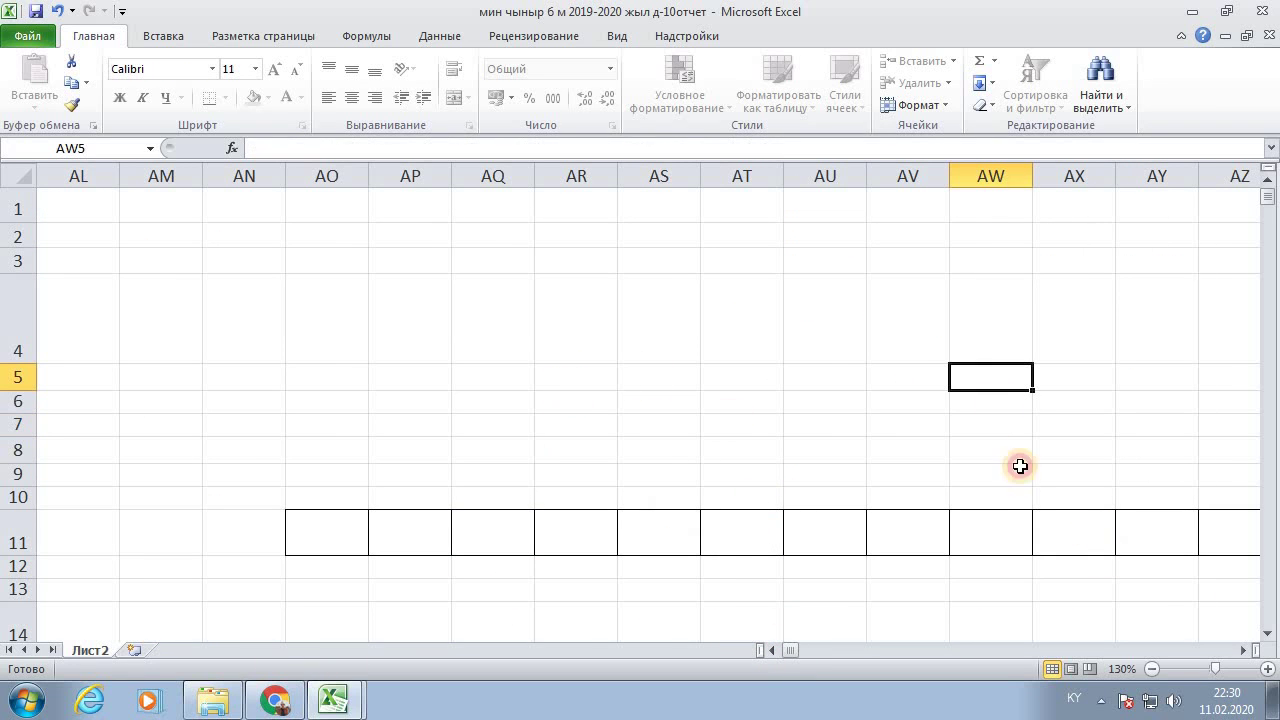
pyautogui.click(1267, 632)
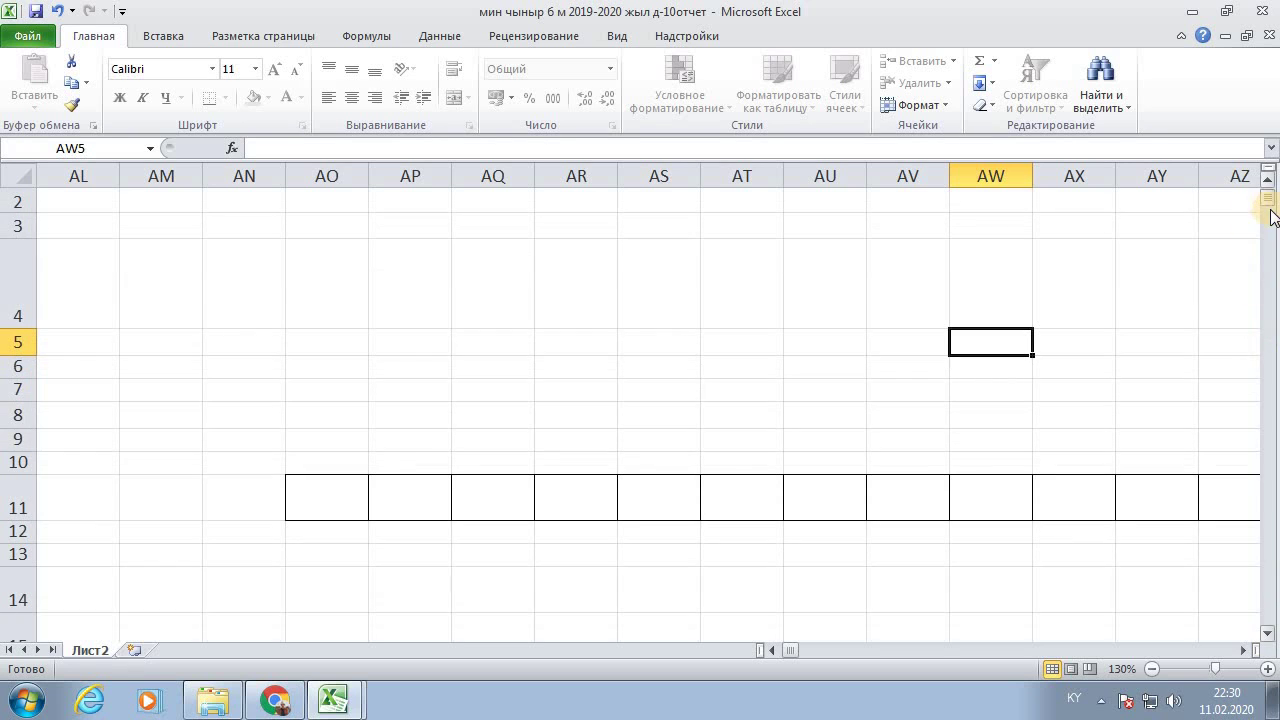
pyautogui.moveTo(1271, 210); pyautogui.dragTo(1270, 190)
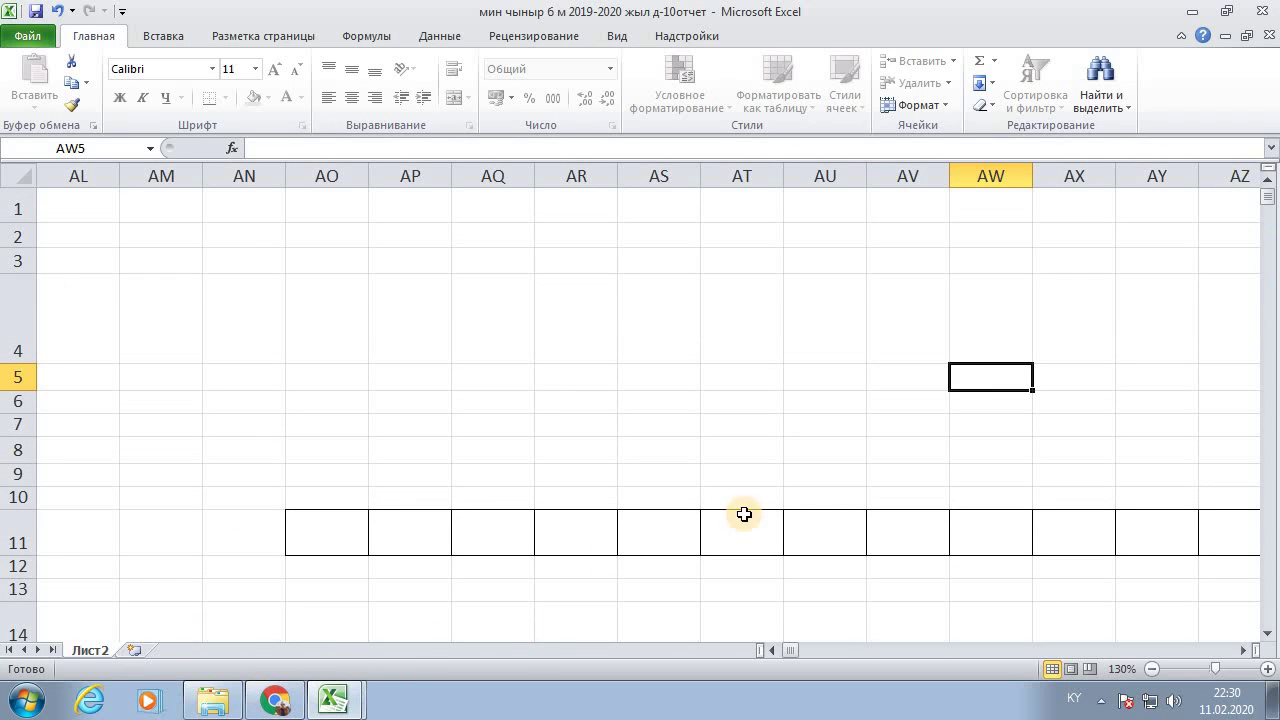
pyautogui.click(1268, 36)
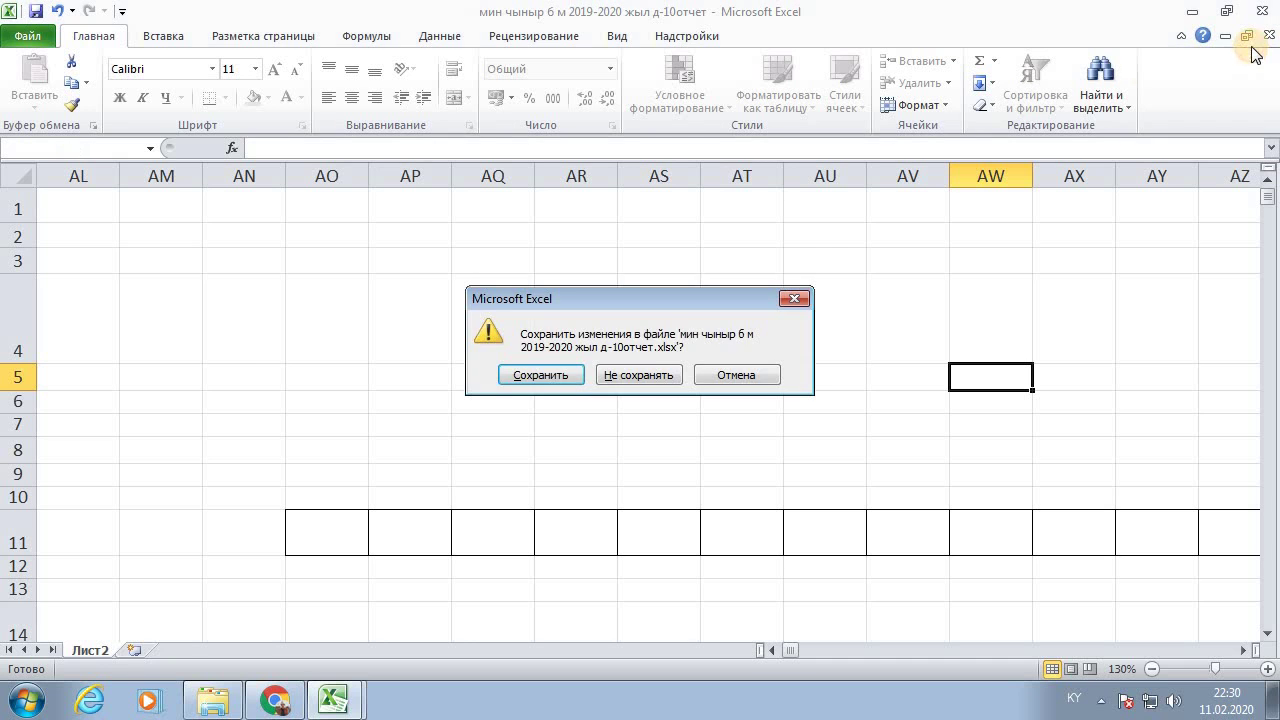
pyautogui.click(643, 376)
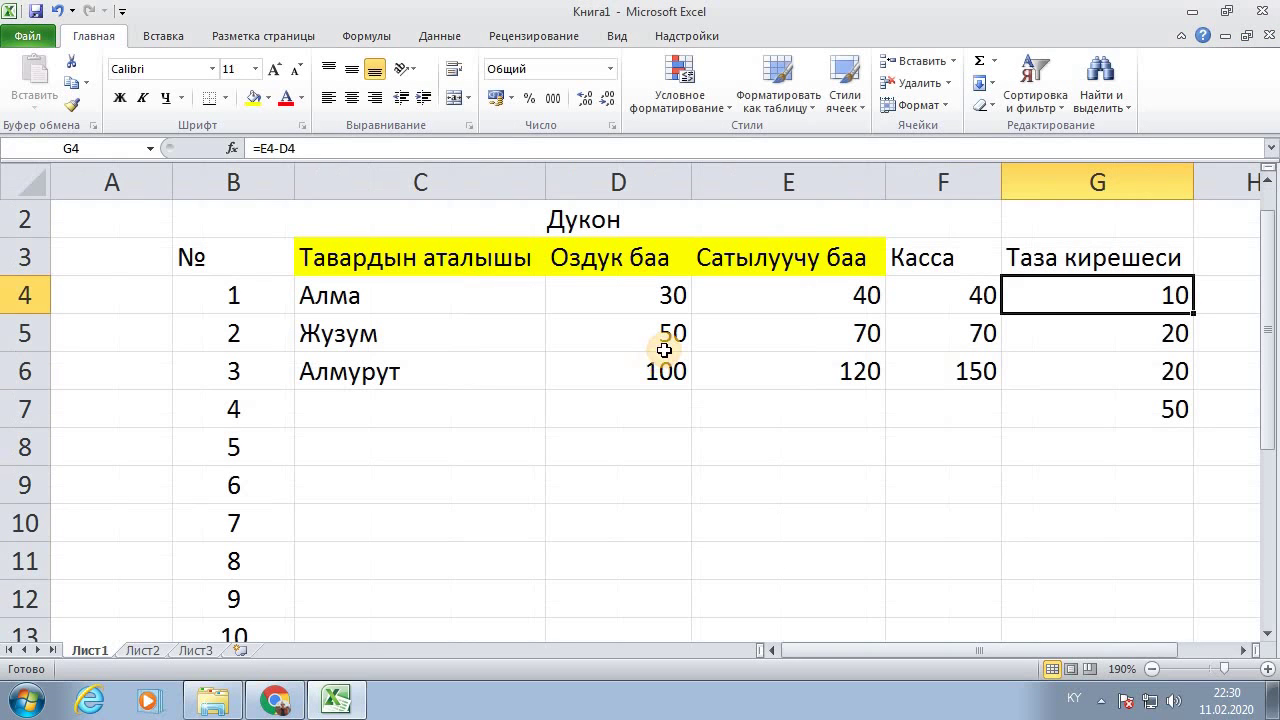
# Step: Open the school library report file from its Explorer folder
pyautogui.click(225, 705)
pyautogui.doubleClick(498, 263)
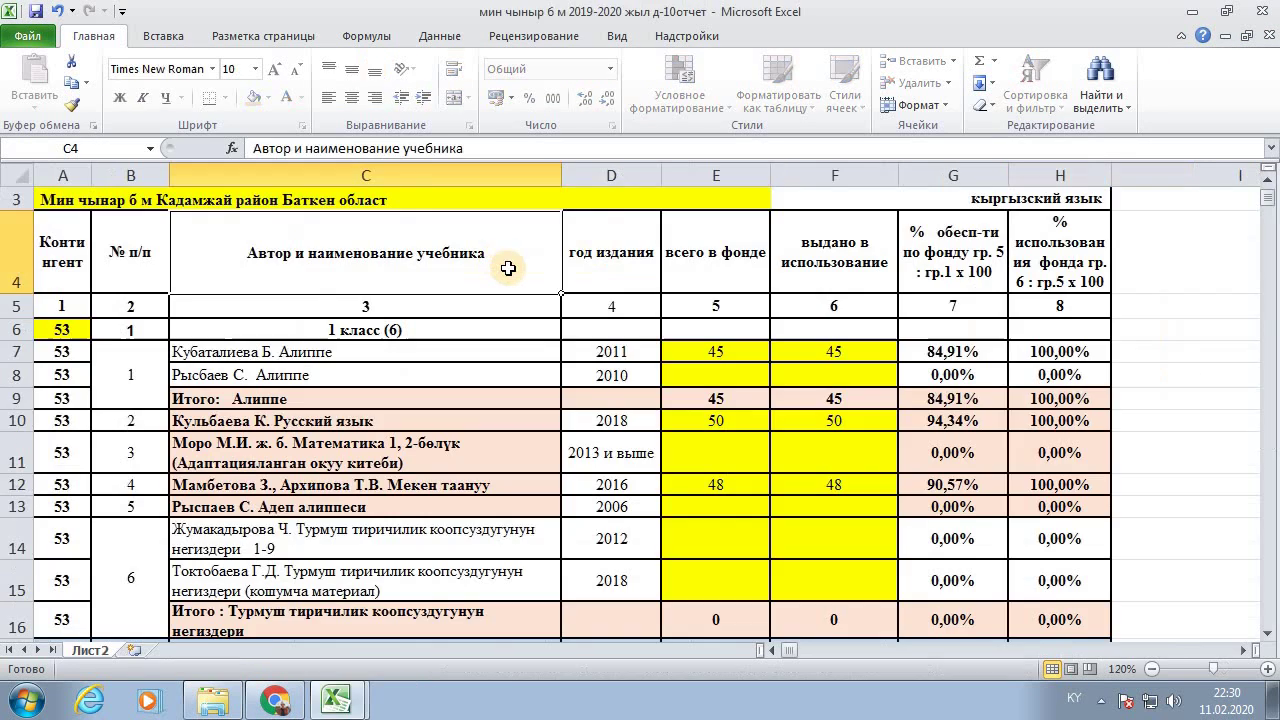
pyautogui.scroll(1, 508, 268)
pyautogui.keyDown('ctrl'); pyautogui.scroll(2, 350, 266); pyautogui.keyUp('ctrl')
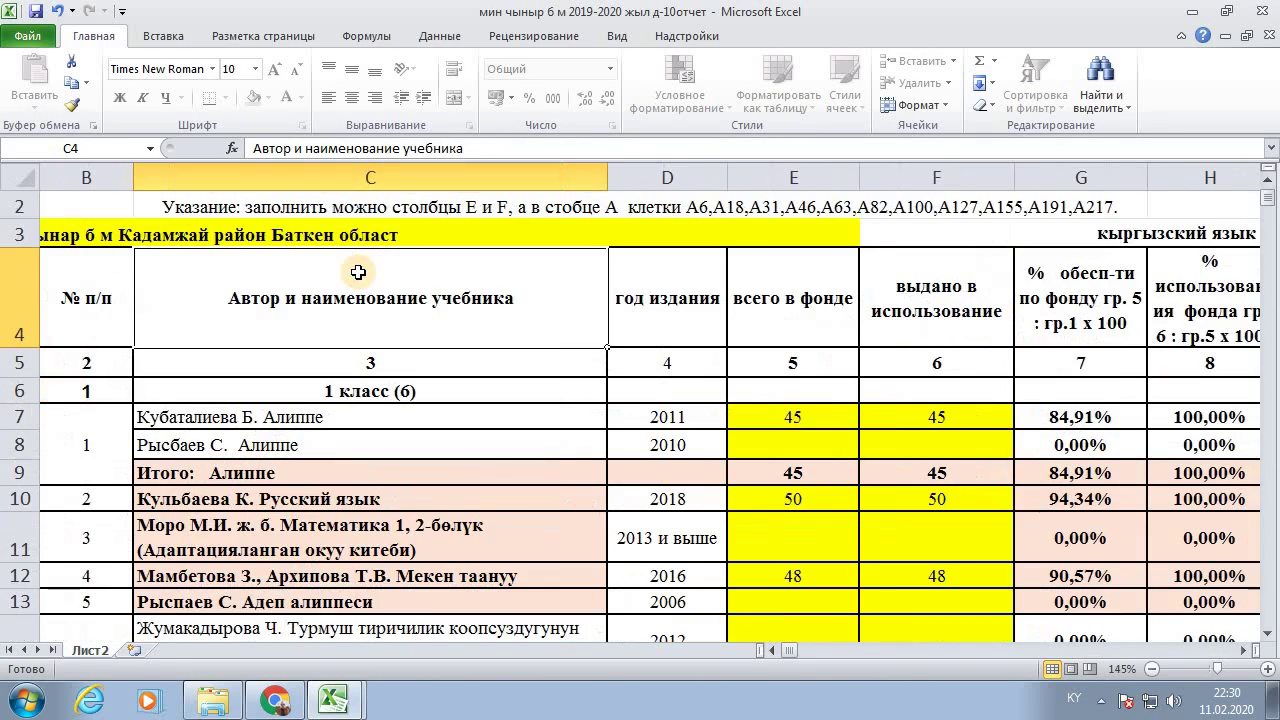
pyautogui.keyDown('ctrl'); pyautogui.scroll(-4, 392, 348); pyautogui.keyUp('ctrl')
pyautogui.keyDown('ctrl'); pyautogui.scroll(3, 393, 348); pyautogui.keyUp('ctrl')
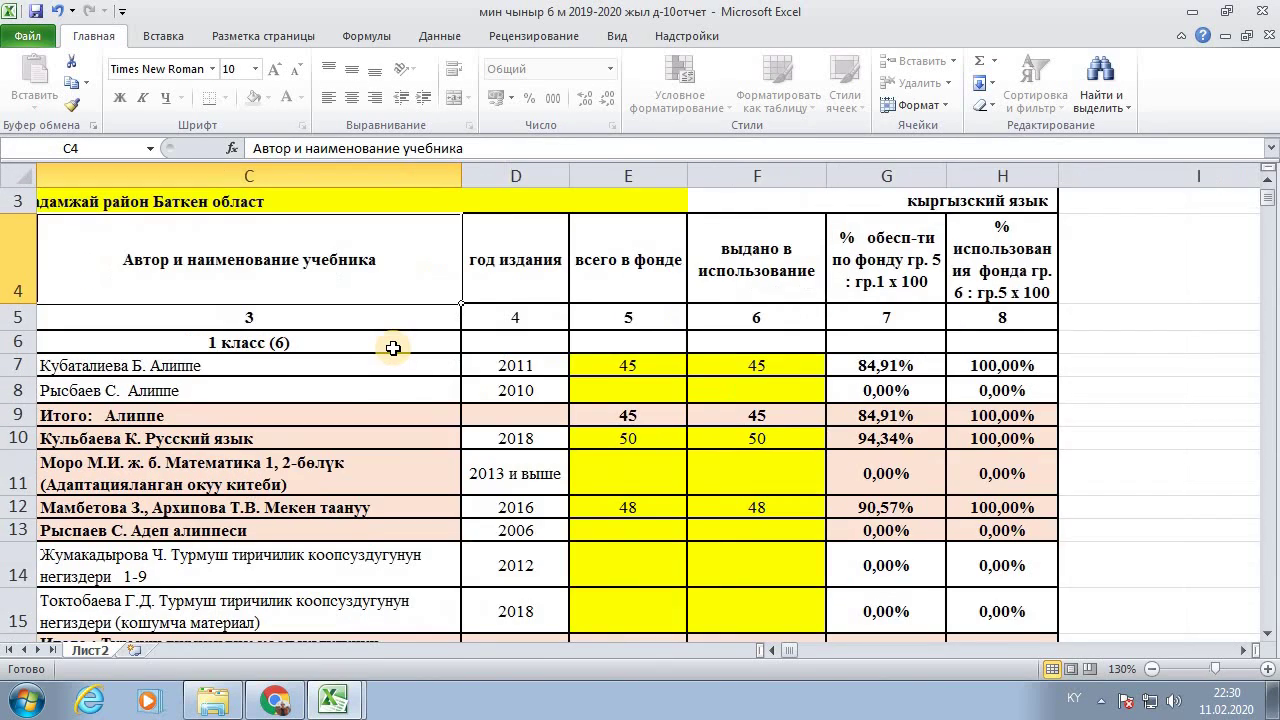
pyautogui.keyDown('ctrl'); pyautogui.scroll(1, 393, 348); pyautogui.keyUp('ctrl')
pyautogui.click(788, 649)
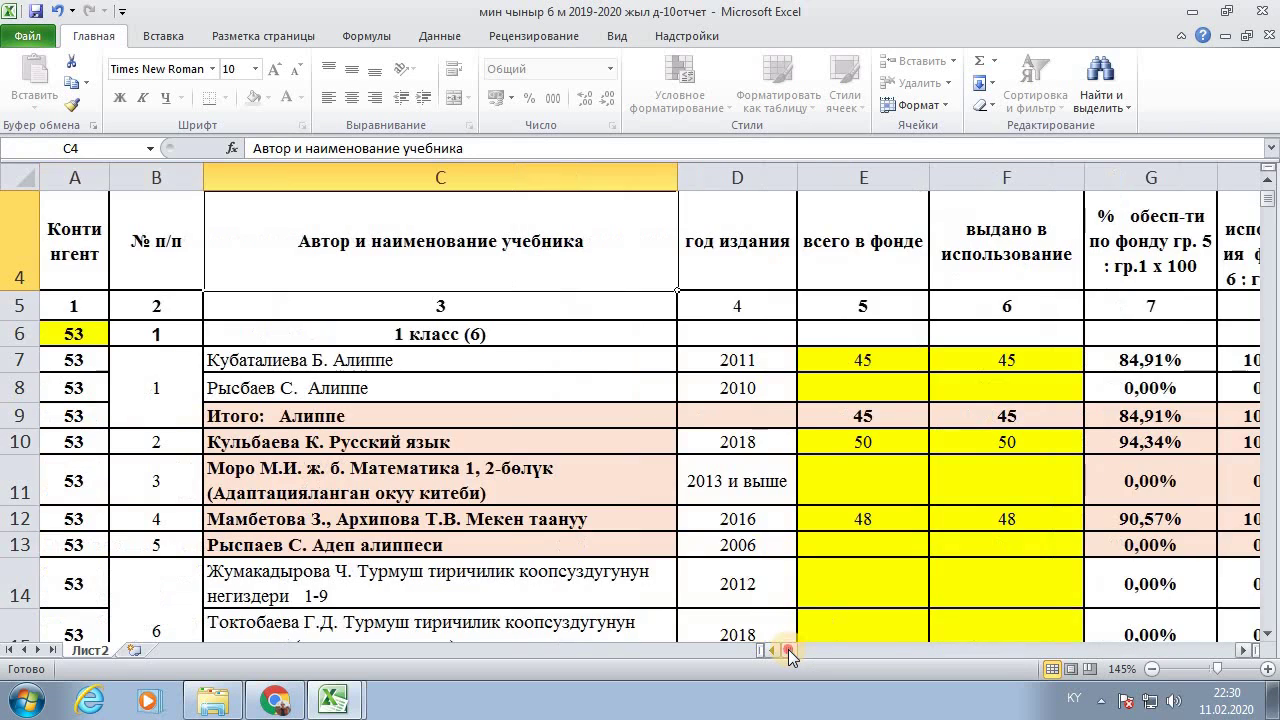
pyautogui.keyDown('ctrl'); pyautogui.scroll(-2, 730, 600); pyautogui.keyUp('ctrl')
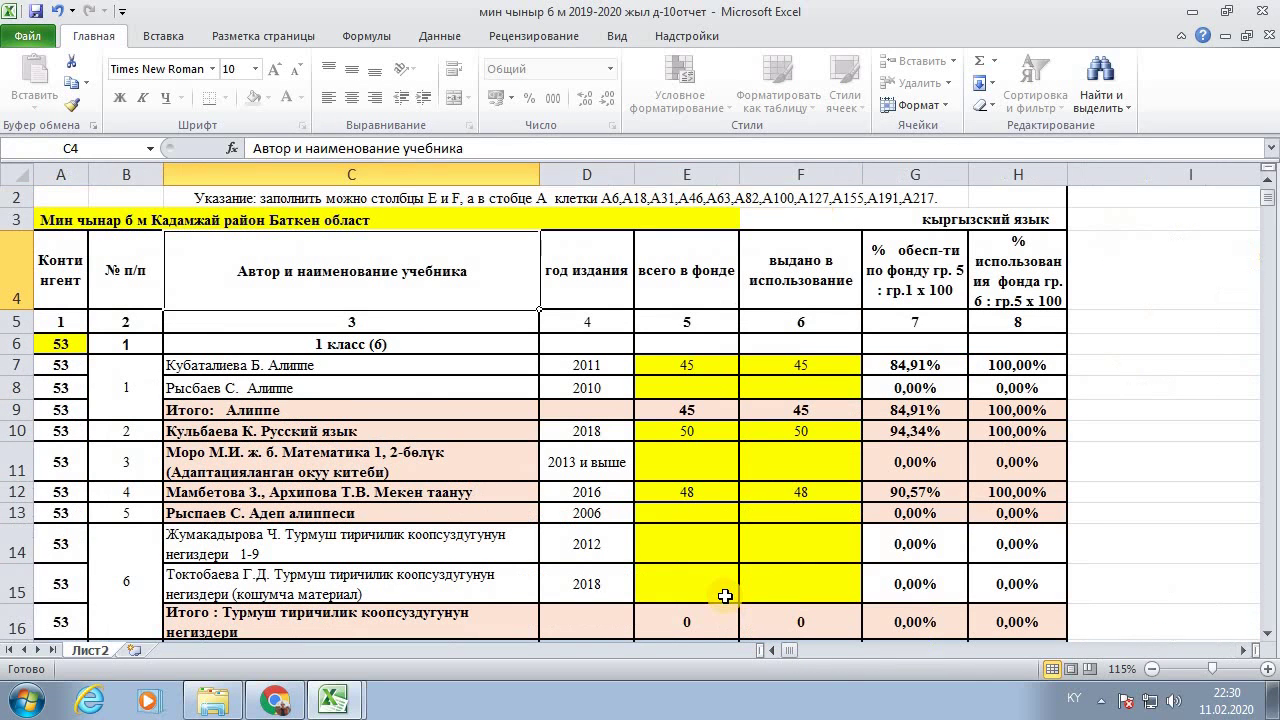
pyautogui.click(49, 197)
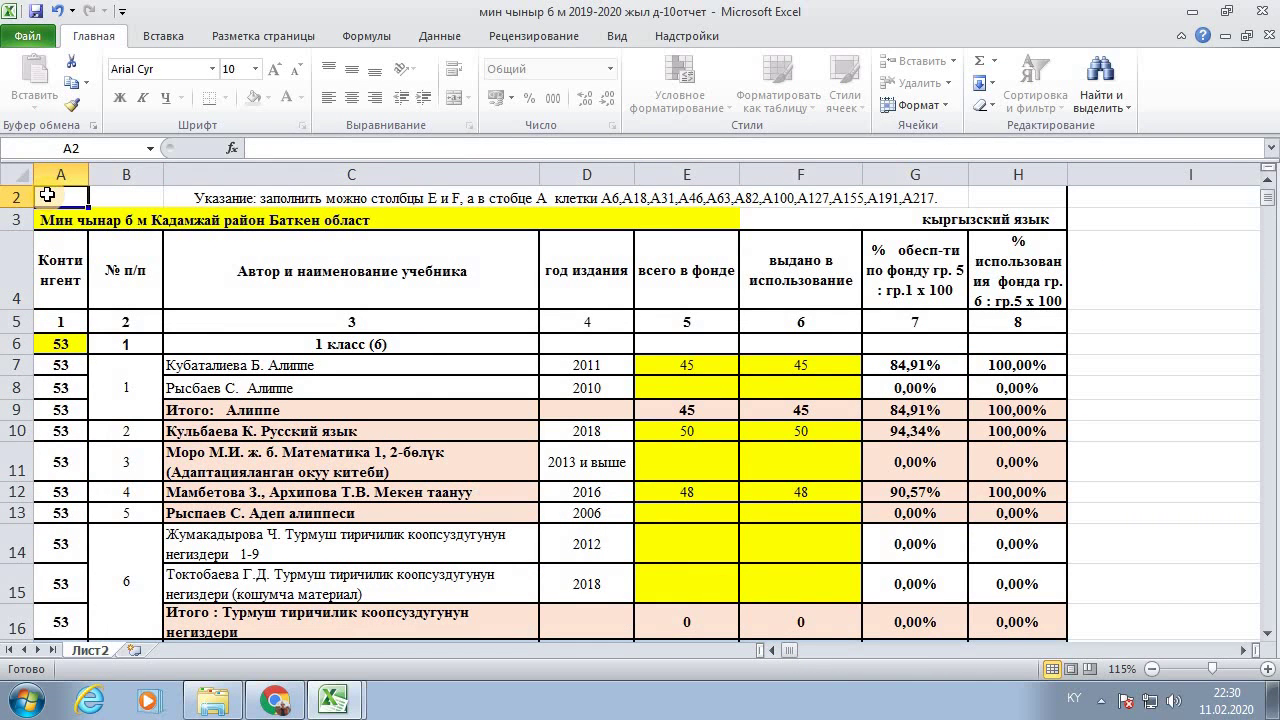
pyautogui.click(1115, 222)
pyautogui.click(52, 194)
# Step: Show the report's print preview, stepping to page 2 and back to page 1
pyautogui.hotkey('ctrl', 'p')
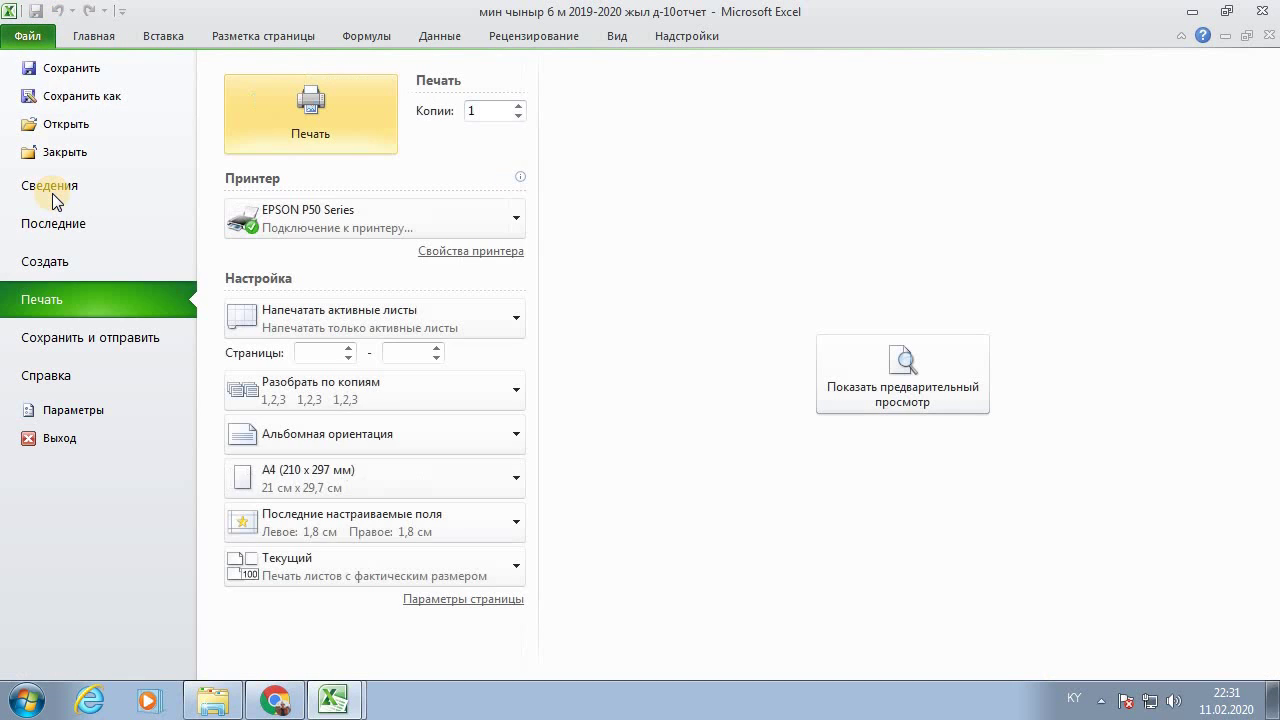
pyautogui.press('Escape')
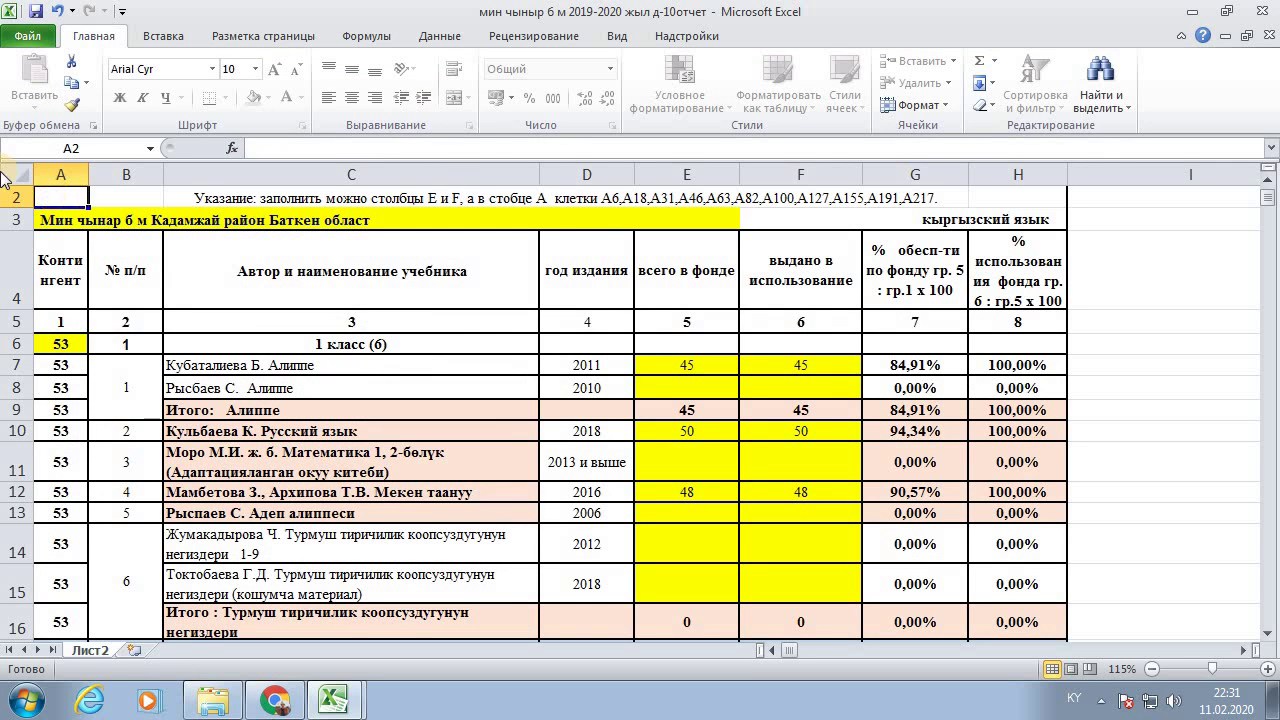
pyautogui.click(28, 36)
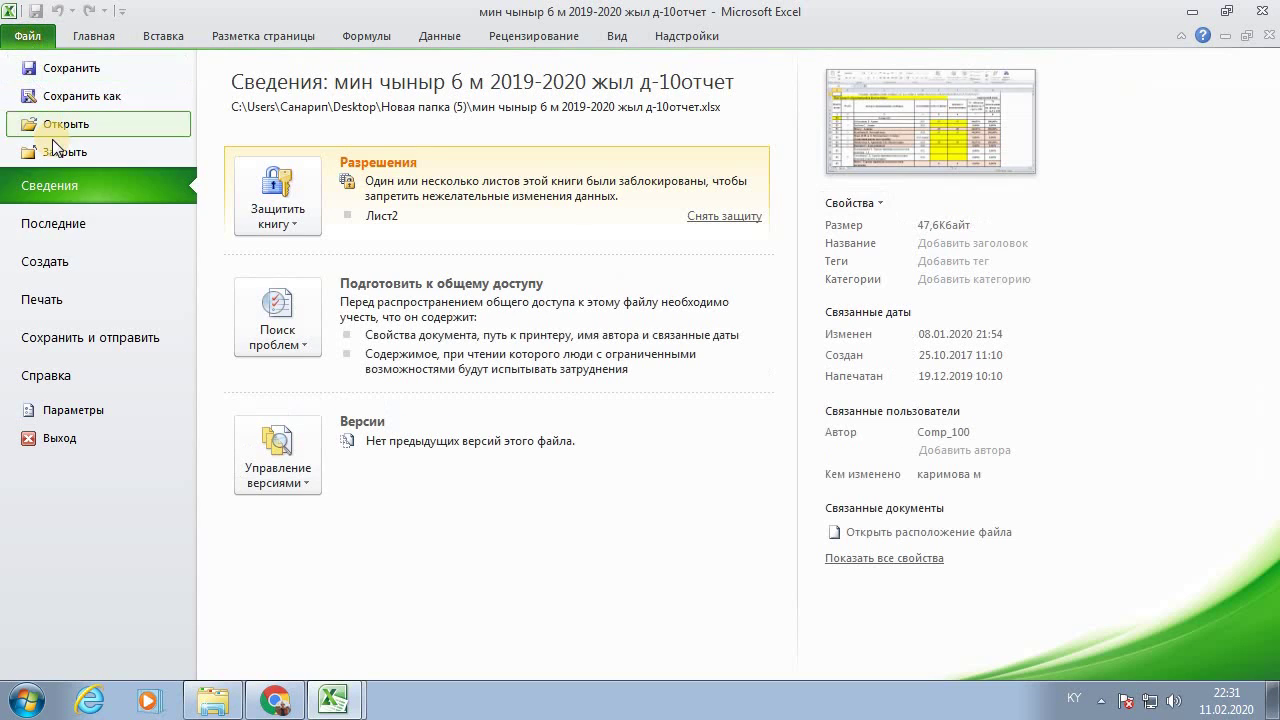
pyautogui.click(92, 300)
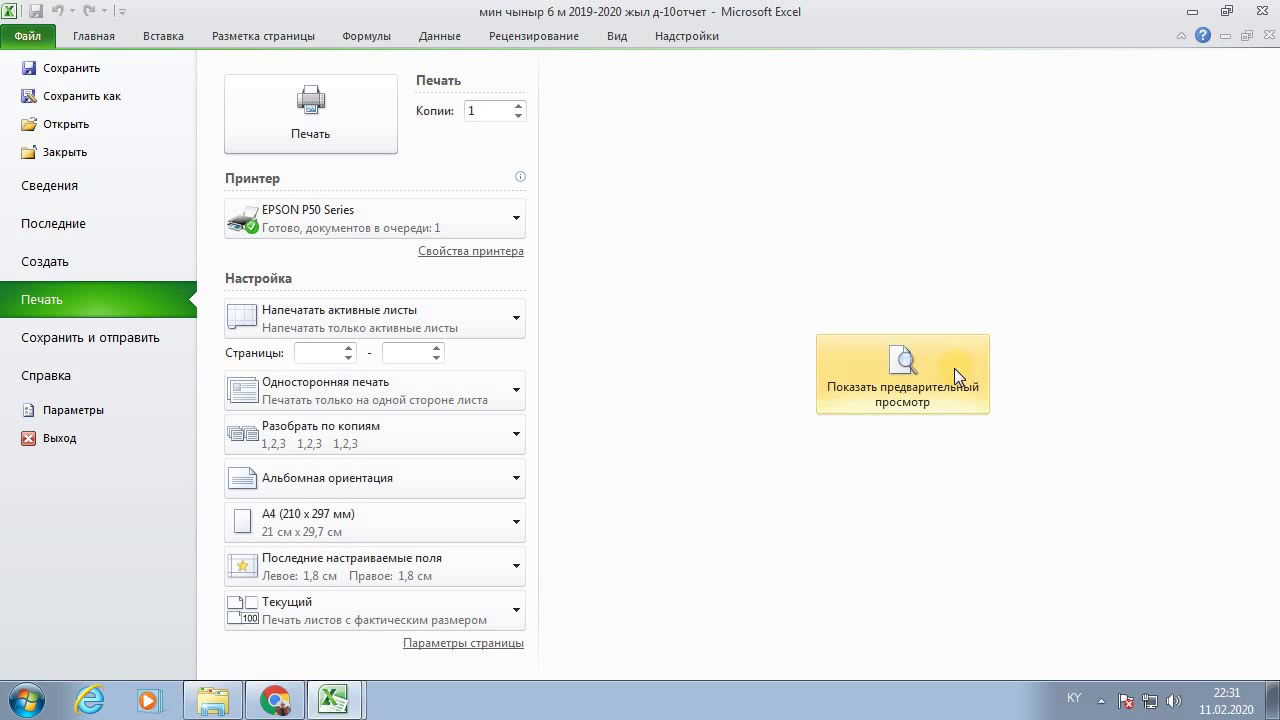
pyautogui.click(977, 408)
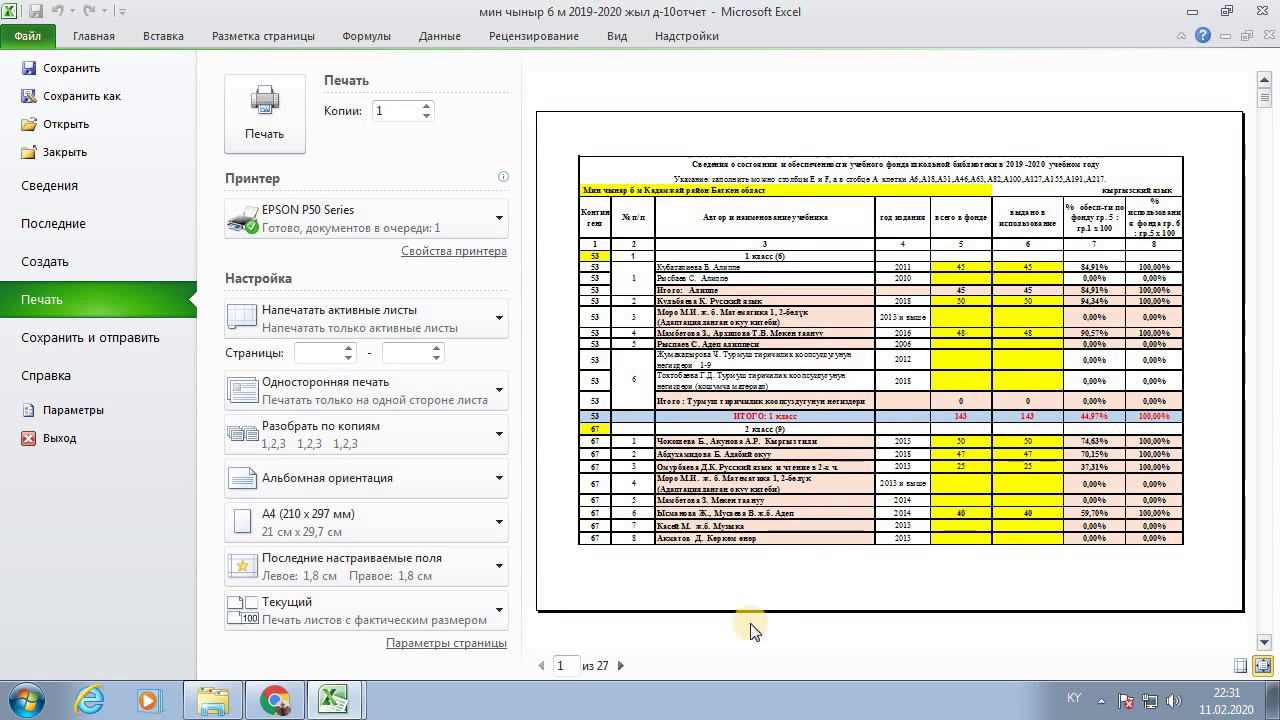
pyautogui.click(622, 666)
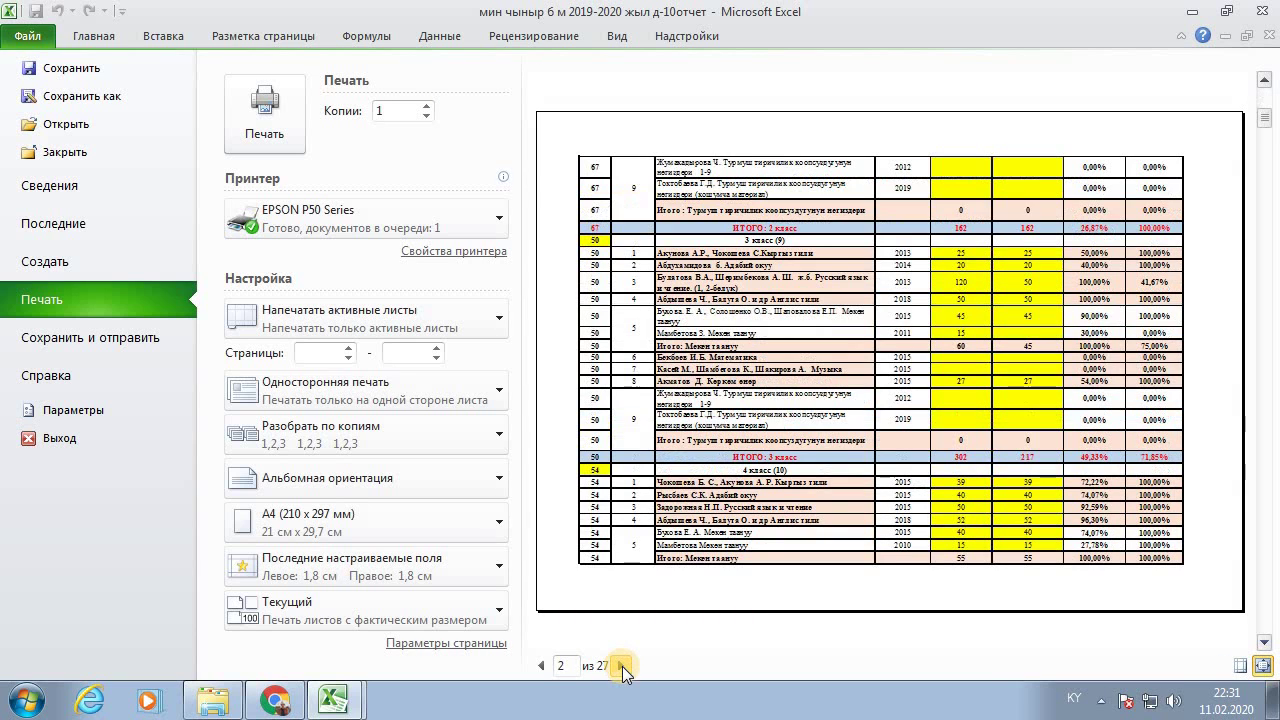
pyautogui.click(541, 666)
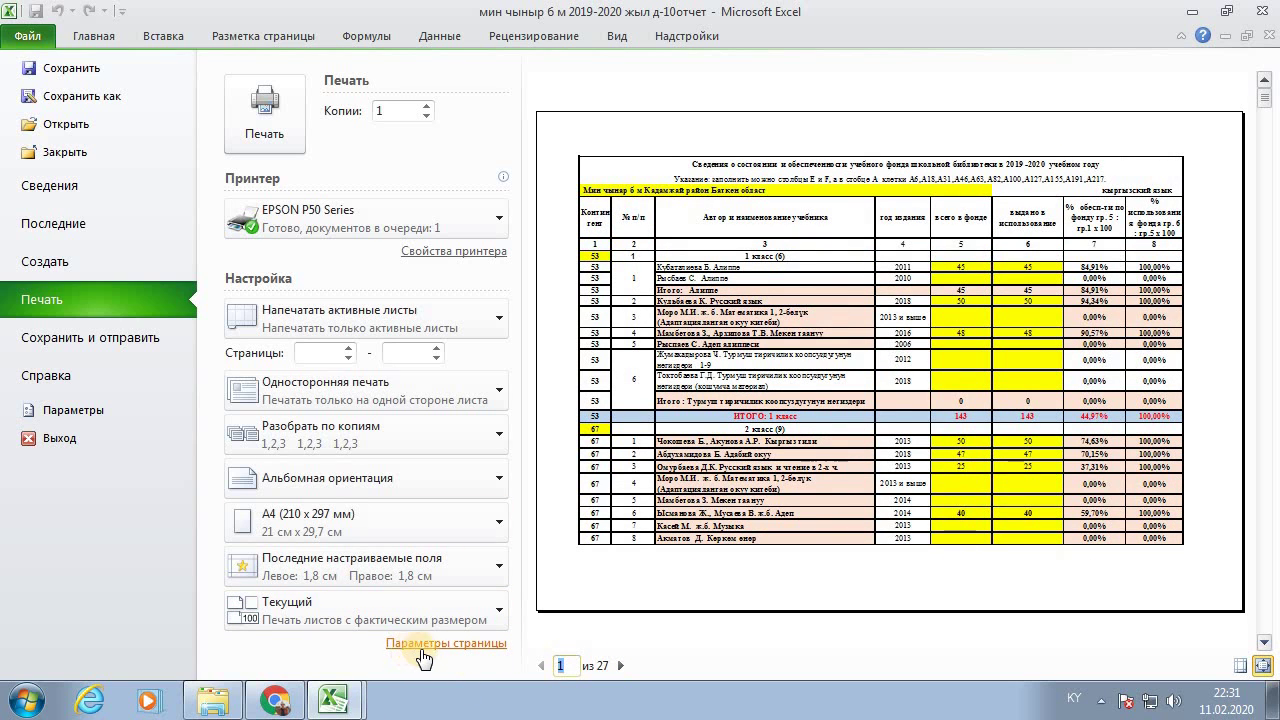
pyautogui.click(480, 650)
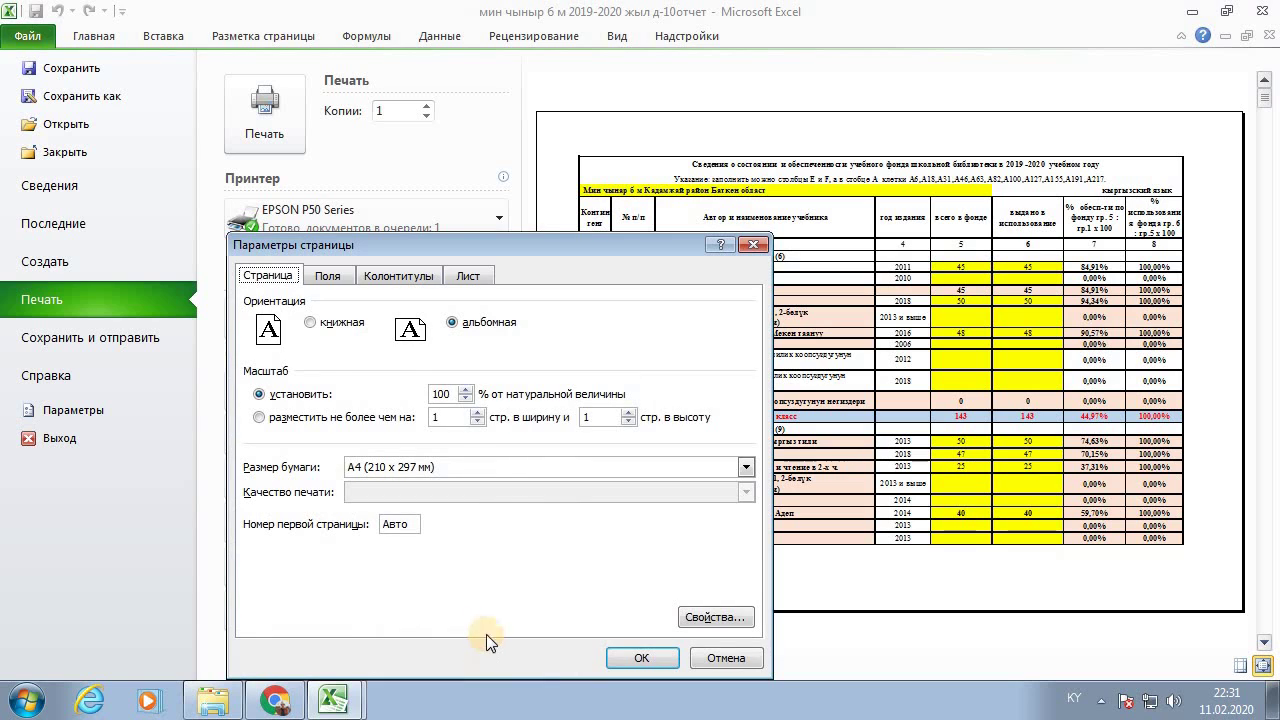
pyautogui.click(300, 394)
pyautogui.click(410, 398)
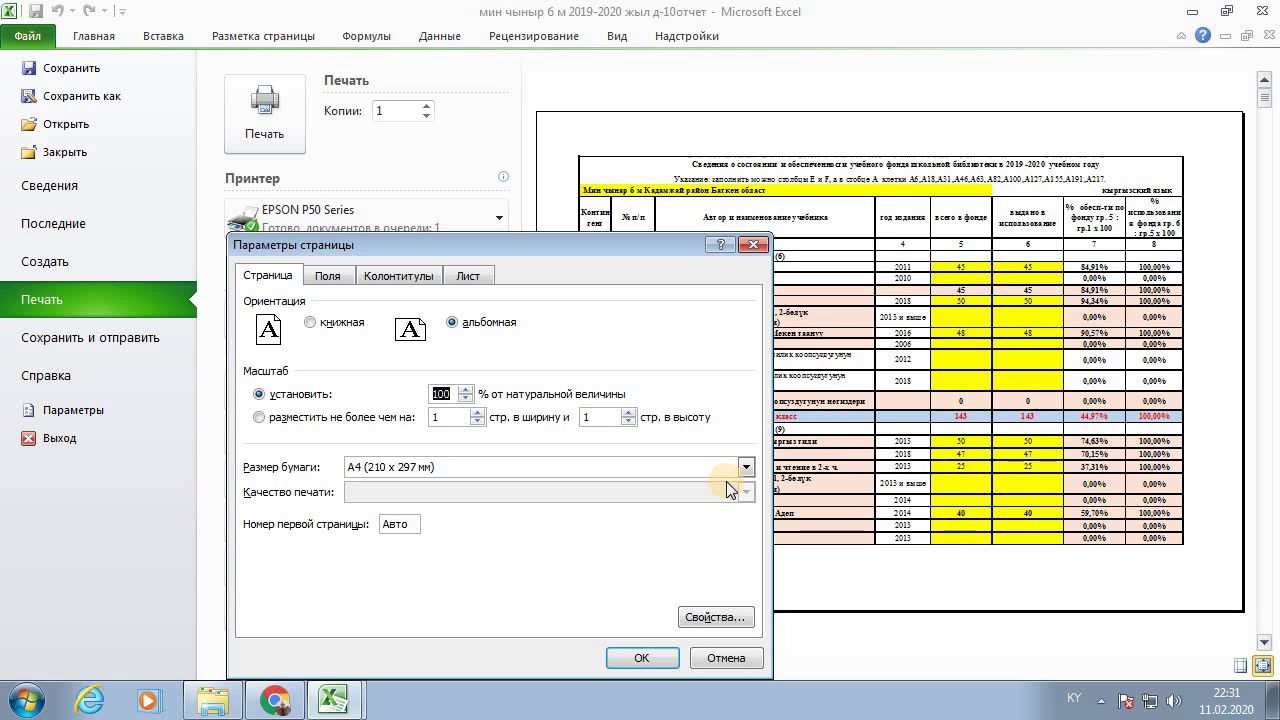
pyautogui.write('9')
pyautogui.click(641, 657)
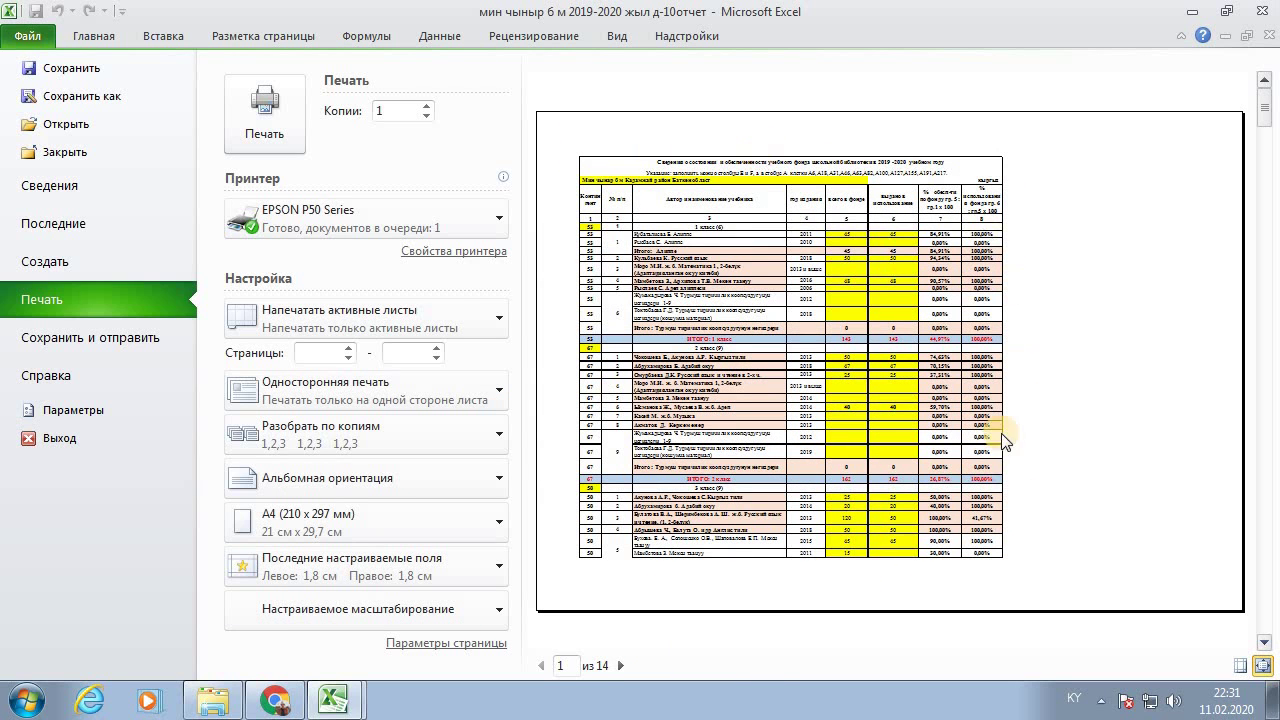
pyautogui.click(450, 643)
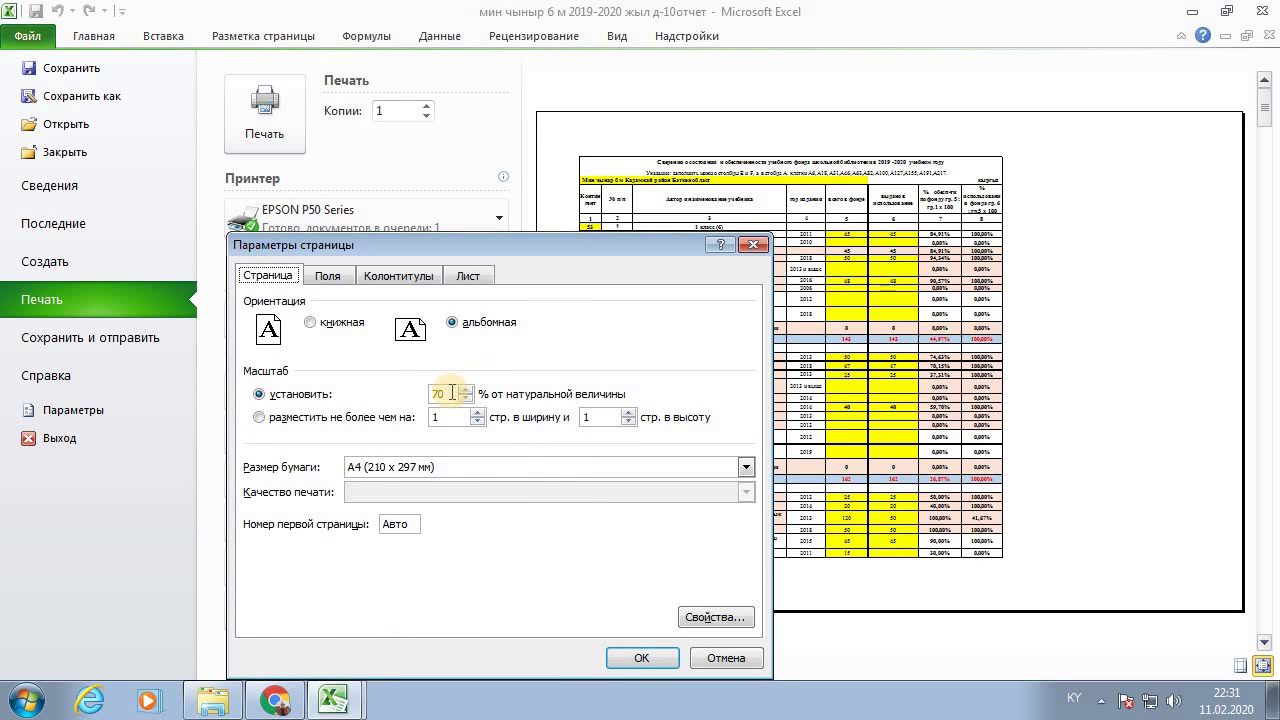
pyautogui.moveTo(452, 393); pyautogui.dragTo(398, 400)
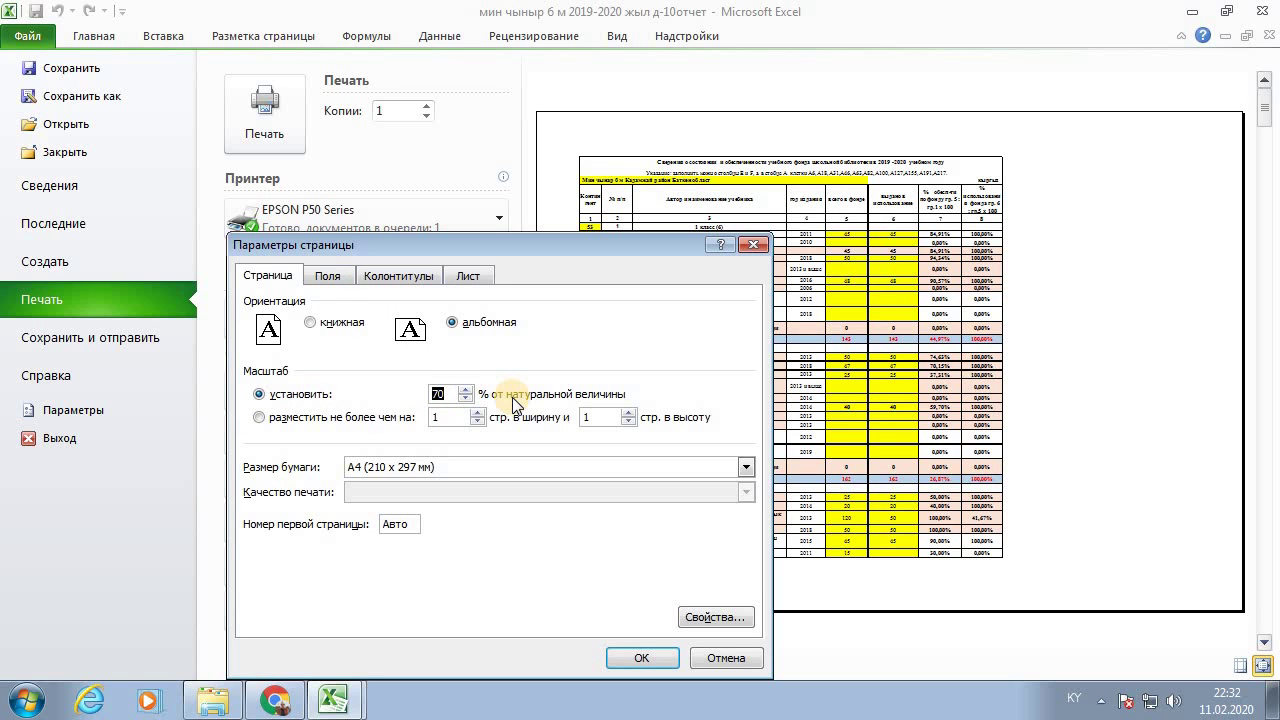
pyautogui.write('100')
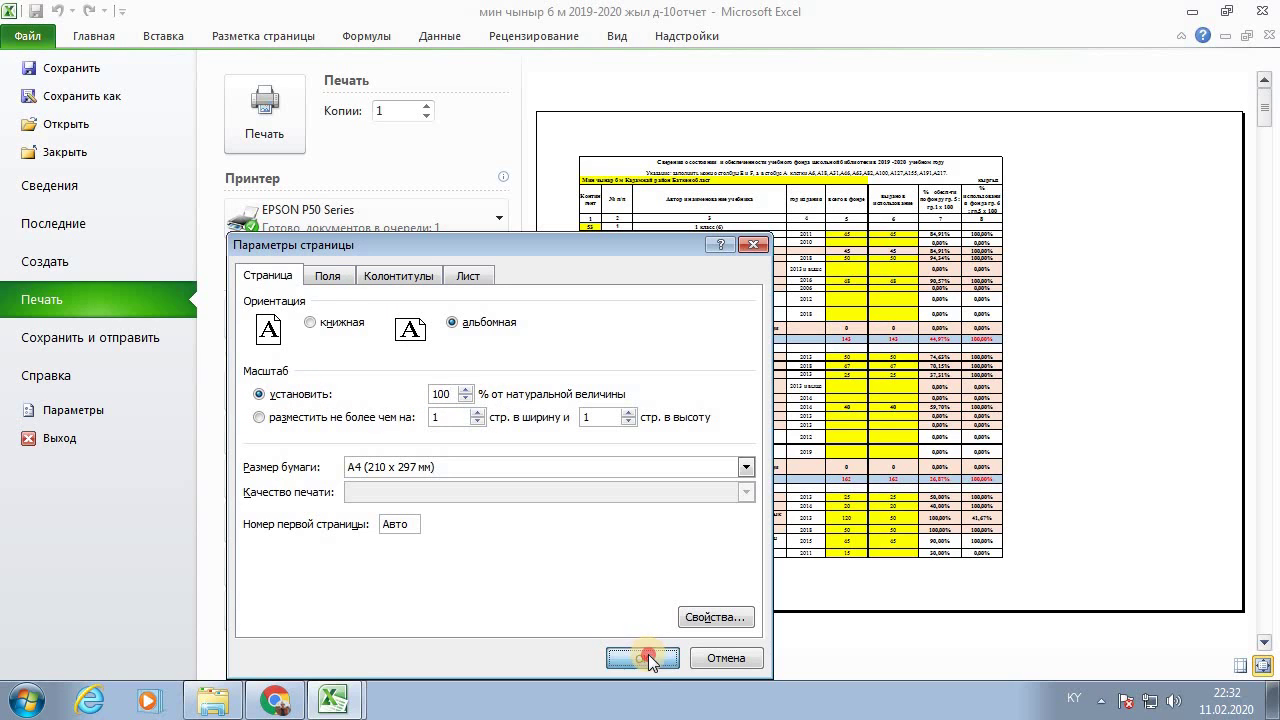
pyautogui.click(648, 657)
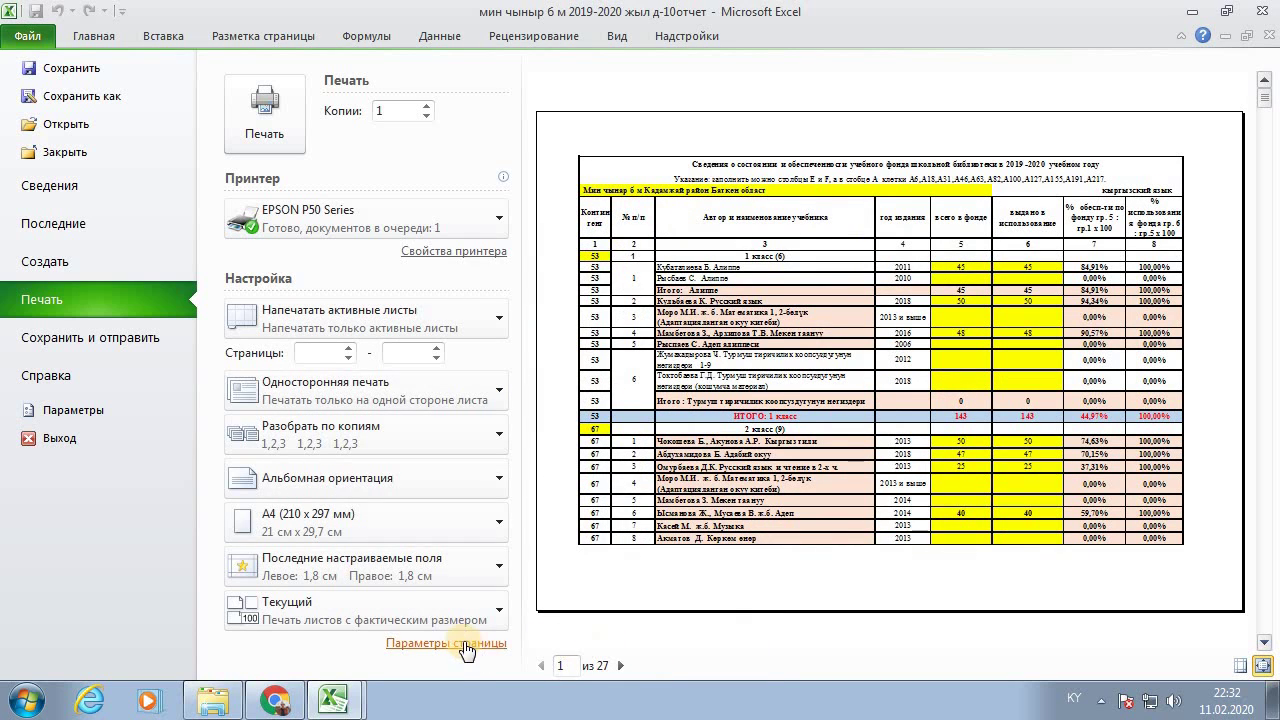
pyautogui.click(465, 646)
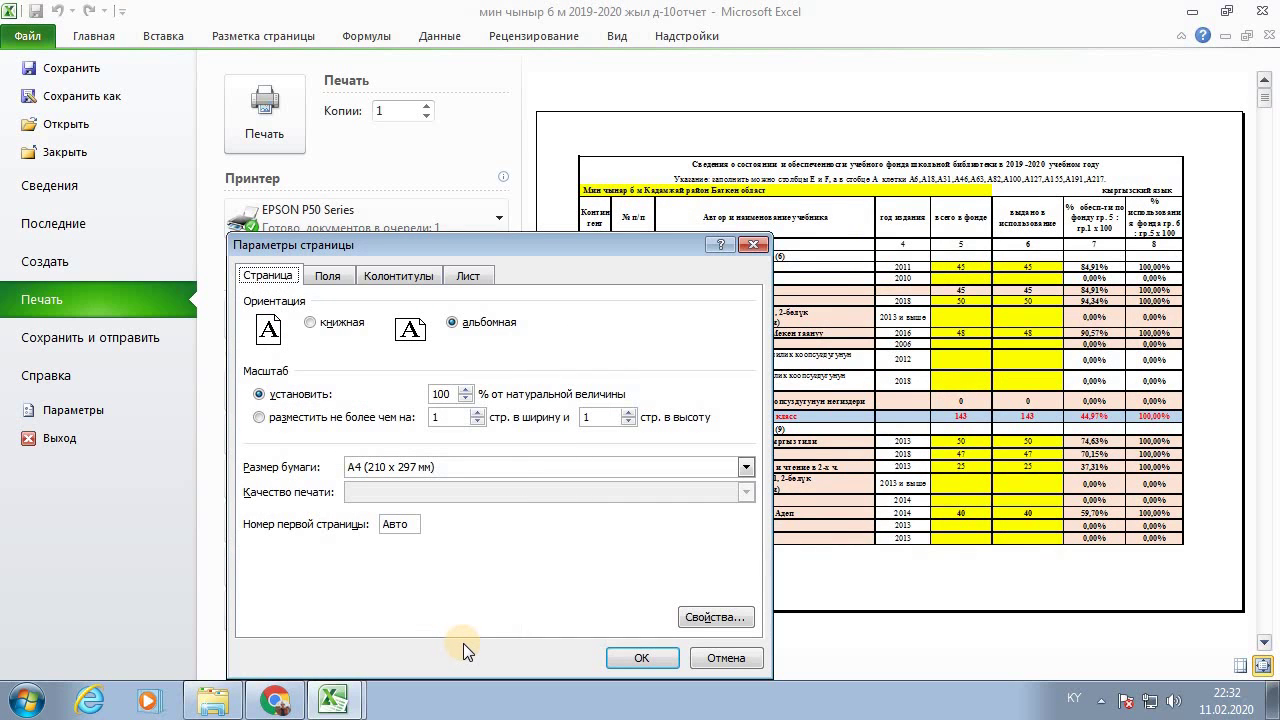
pyautogui.press('Escape')
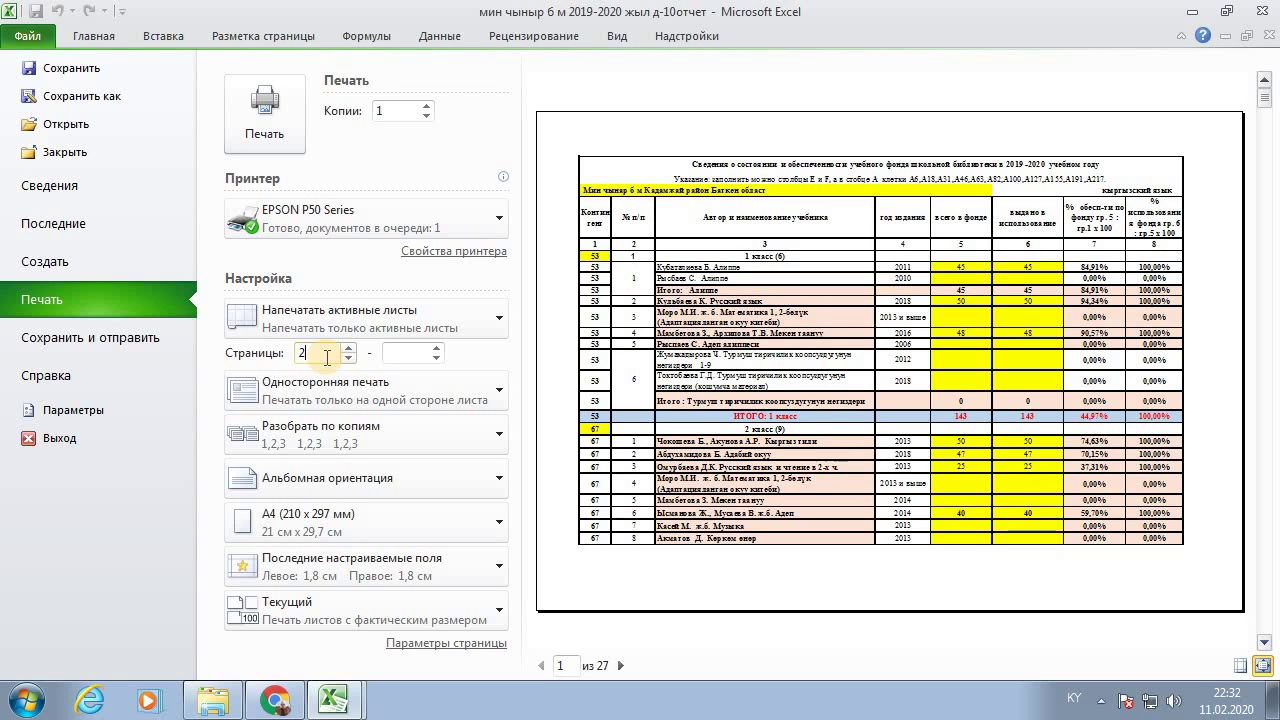
# Step: Set the print range in the Страницы boxes to pages 11 through 25
pyautogui.write('25')
pyautogui.moveTo(320, 353); pyautogui.dragTo(293, 353)
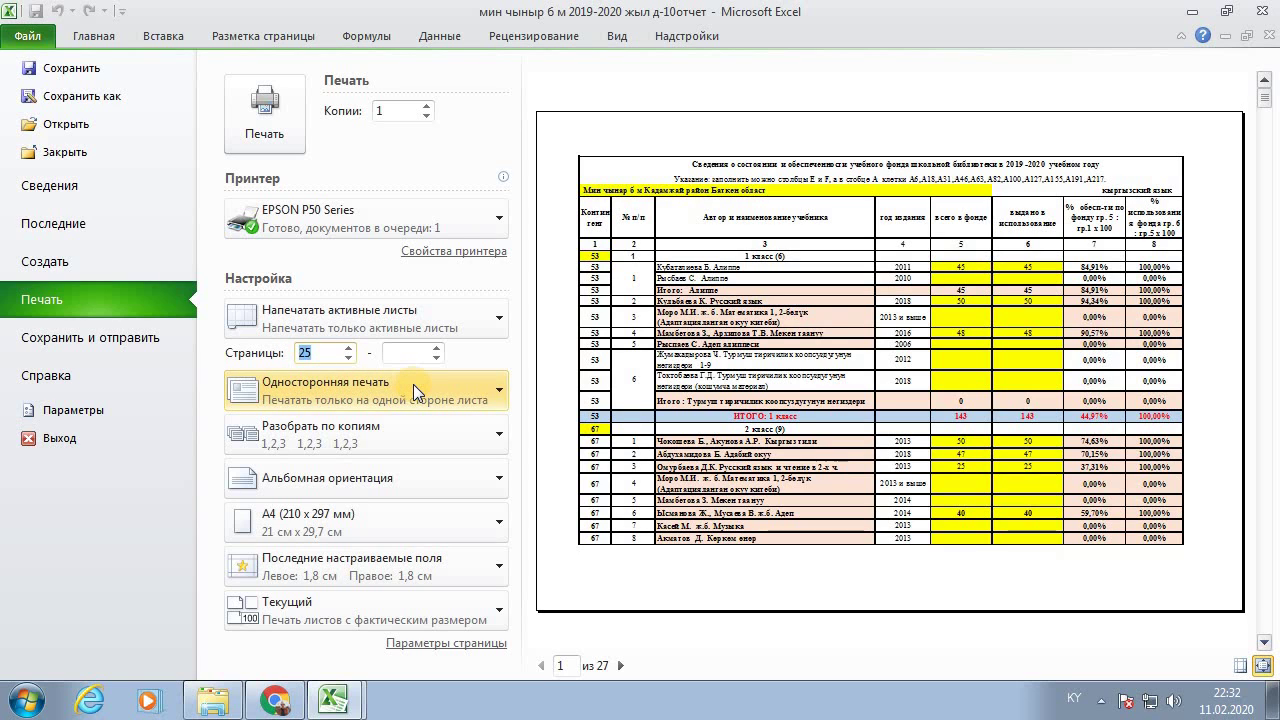
pyautogui.write('11')
pyautogui.write('25')
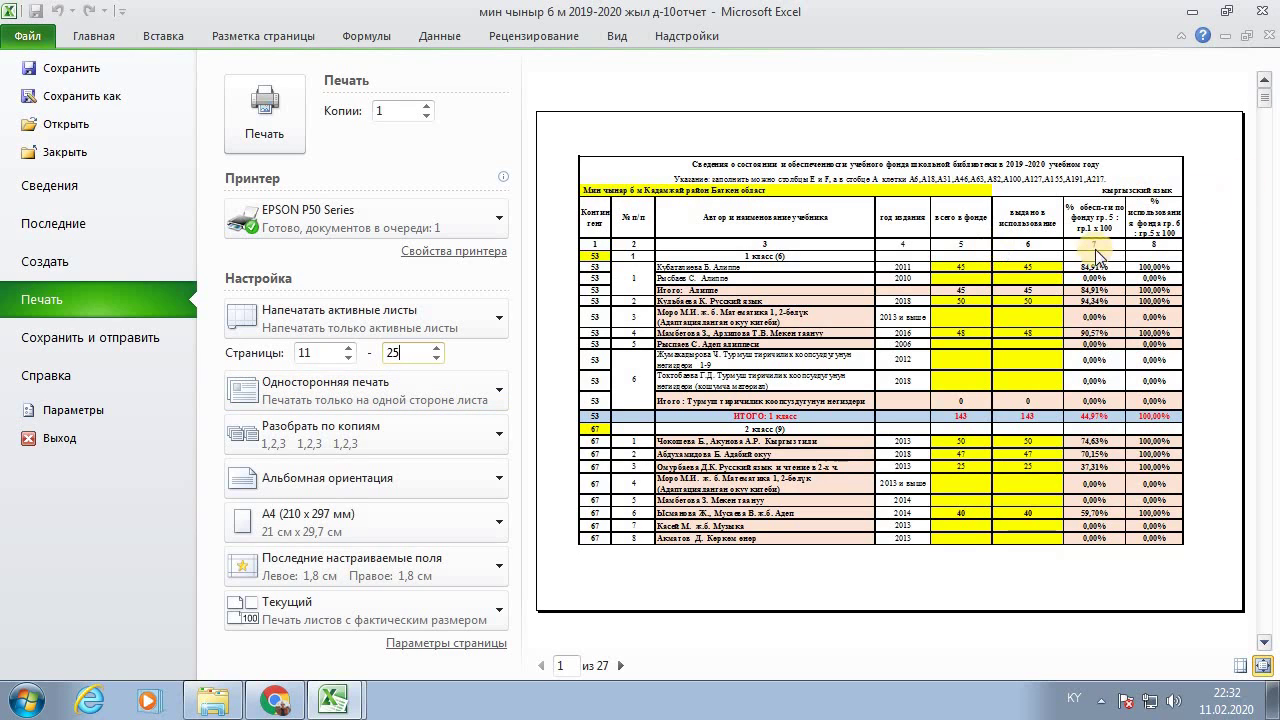
pyautogui.press('BackSpace')
pyautogui.press('BackSpace')
pyautogui.press('Escape')
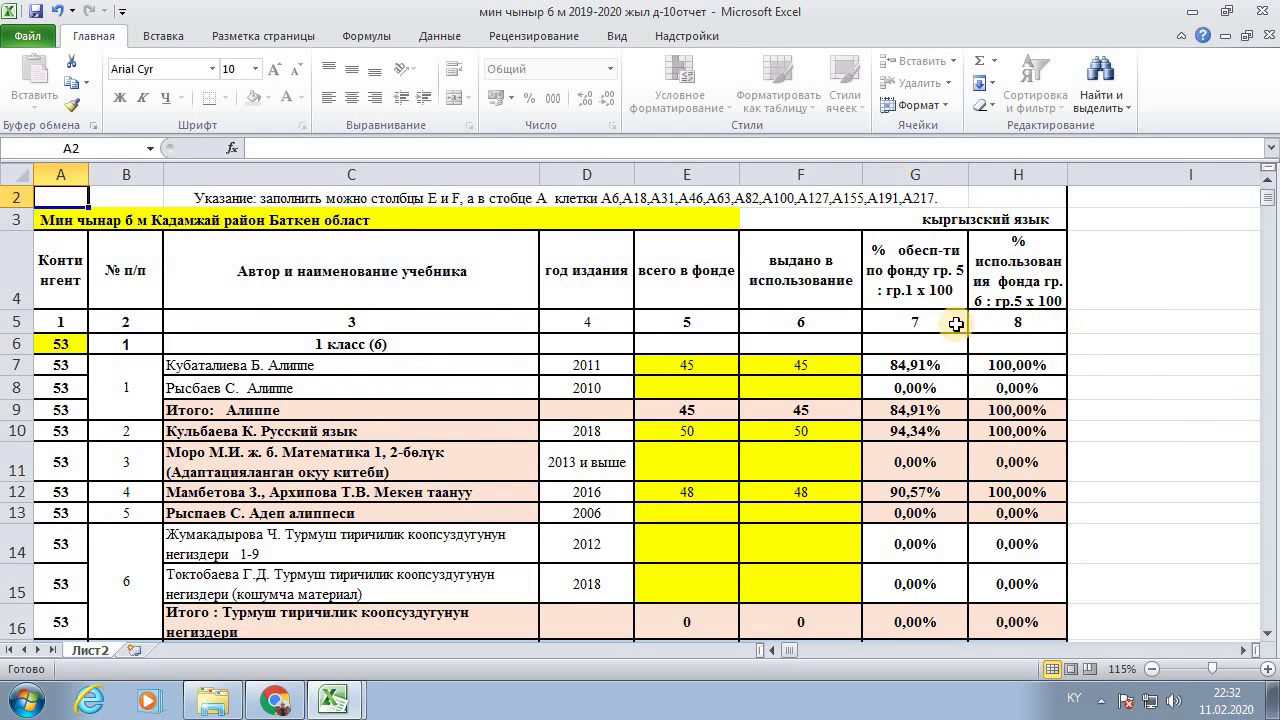
# Step: Reopen the library report from Explorer, confirm Да, then close it with Не сохранять
pyautogui.click(1042, 355)
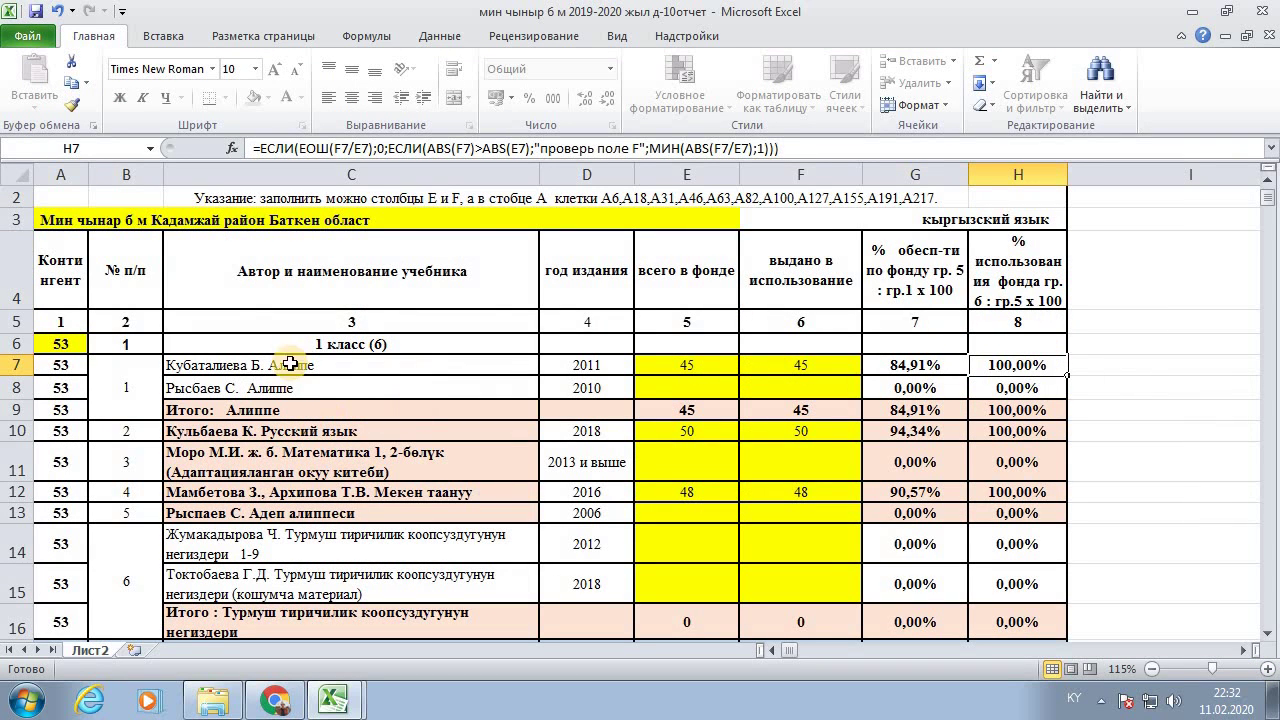
pyautogui.scroll(-1, 373, 380)
pyautogui.scroll(-1, 373, 380)
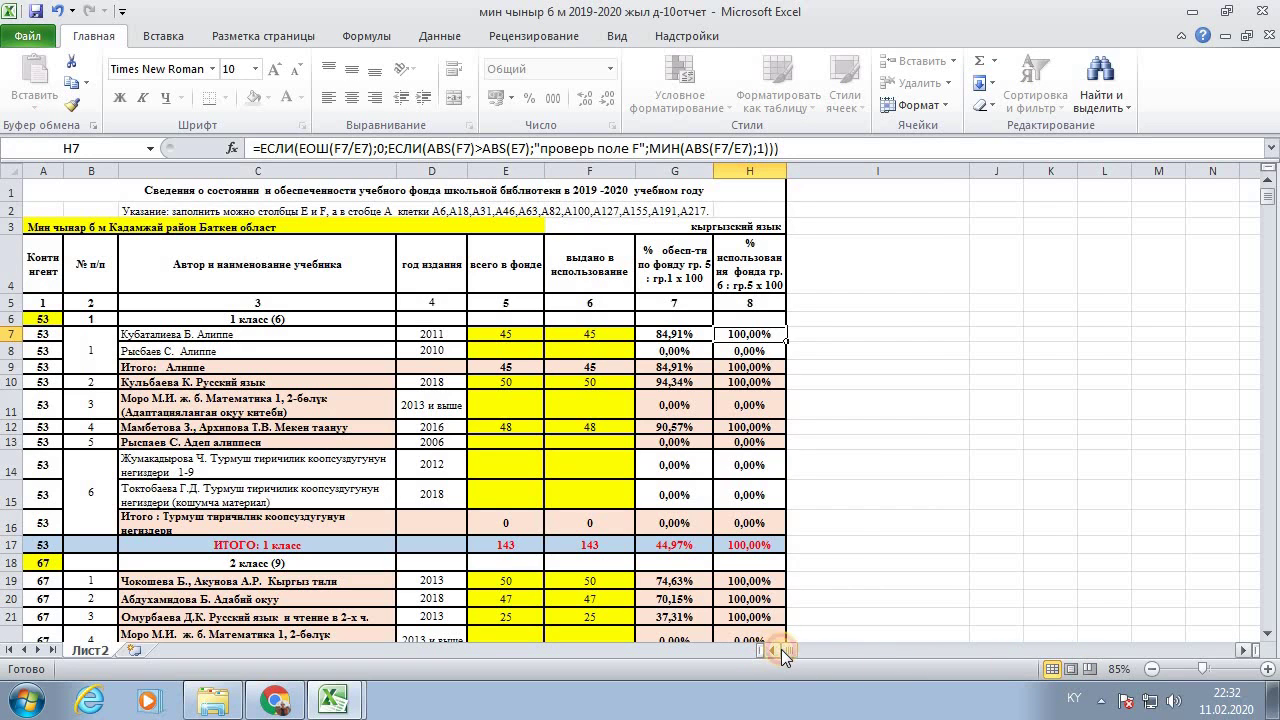
pyautogui.moveTo(771, 647); pyautogui.dragTo(790, 649)
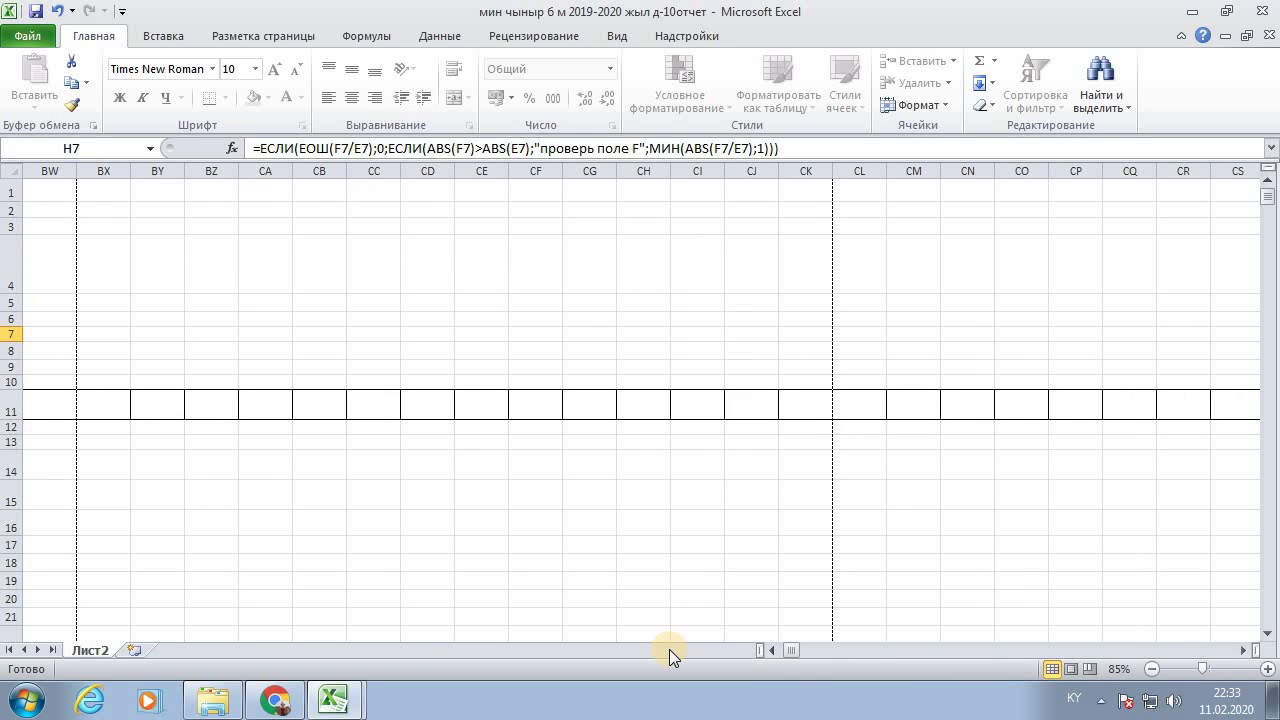
pyautogui.scroll(-2, 577, 540)
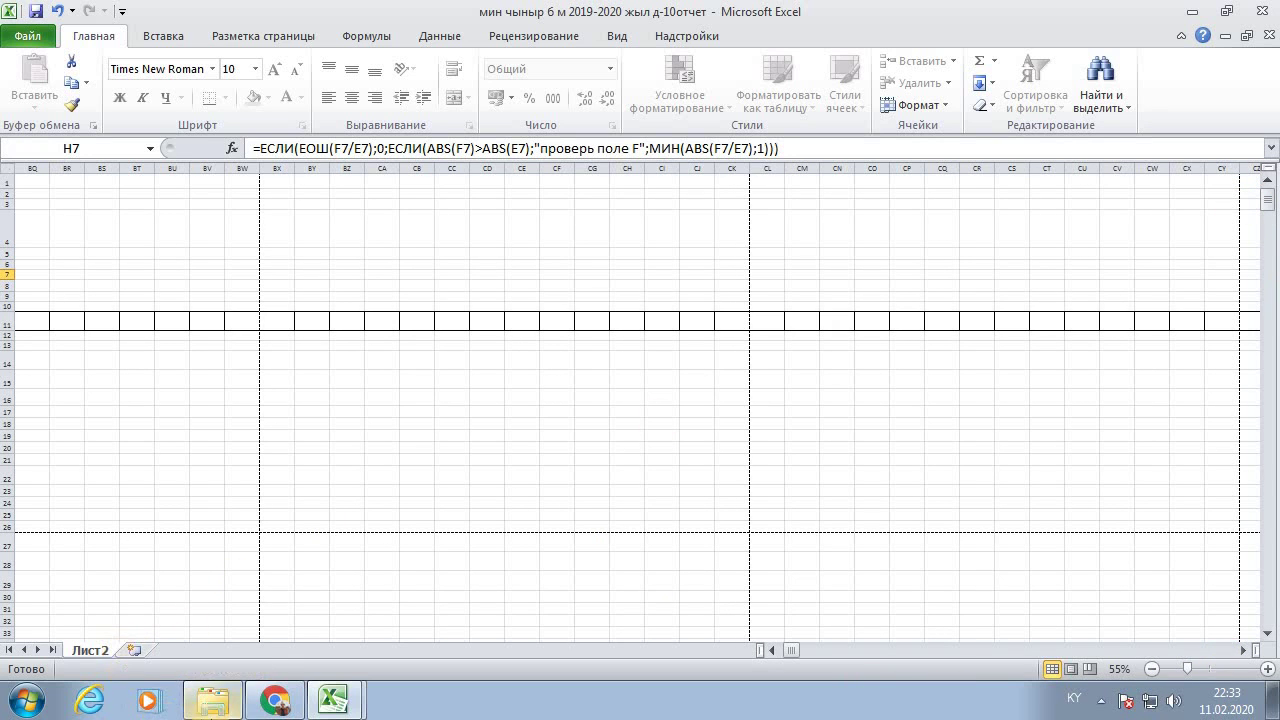
pyautogui.click(211, 705)
pyautogui.doubleClick(442, 258)
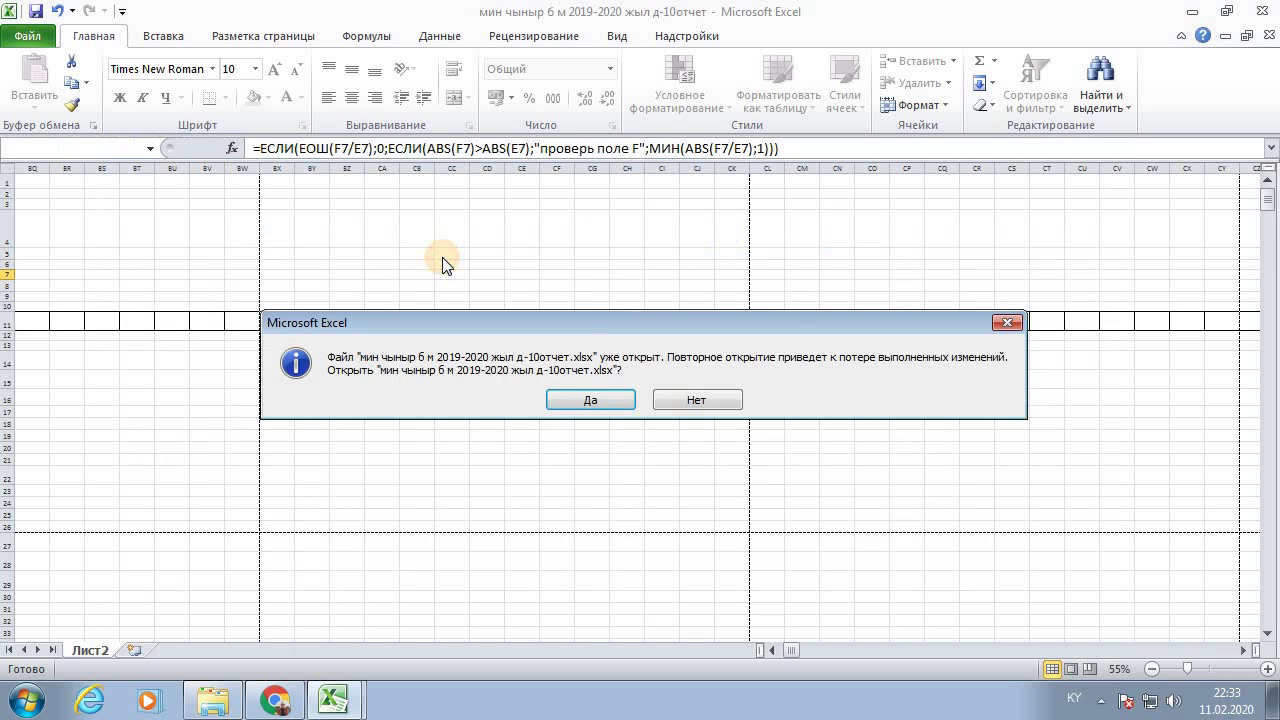
pyautogui.click(686, 394)
pyautogui.click(1266, 36)
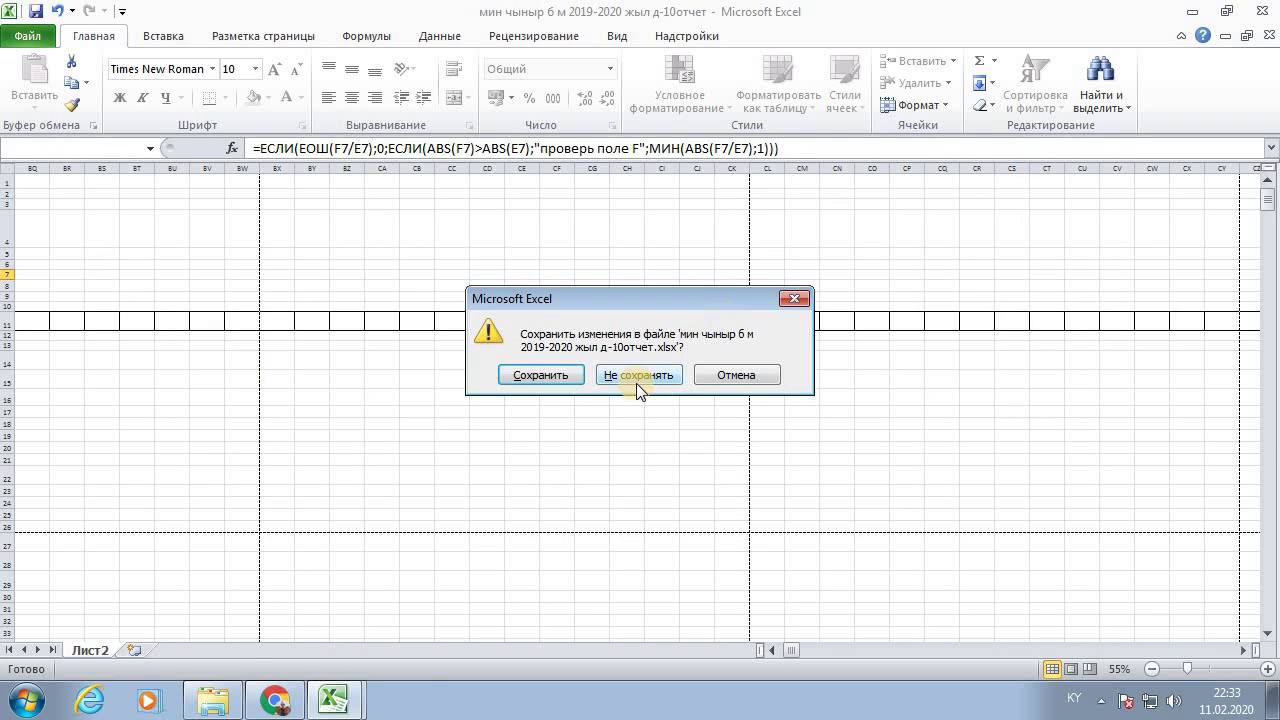
pyautogui.click(640, 391)
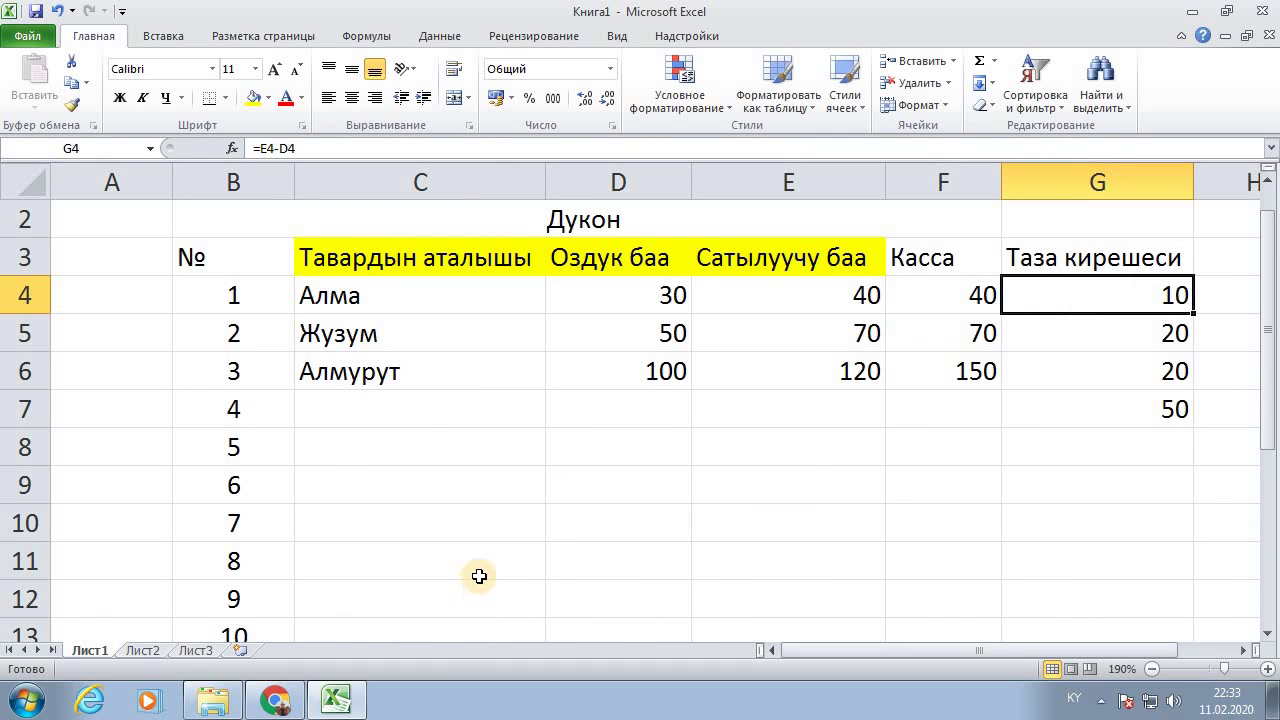
# Step: Apply Все границы borders to the Дукон table B1:G13, then bring up the report folder
pyautogui.keyDown('ctrl'); pyautogui.scroll(-2, 480, 576); pyautogui.keyUp('ctrl')
pyautogui.moveTo(160, 214)
pyautogui.mouseDown()
pyautogui.moveTo(608, 286)
pyautogui.moveTo(946, 369)
pyautogui.moveTo(1017, 471)
pyautogui.moveTo(1006, 571)
pyautogui.moveTo(971, 540)
pyautogui.moveTo(994, 603)
pyautogui.moveTo(971, 457)
pyautogui.moveTo(981, 613)
pyautogui.mouseUp()
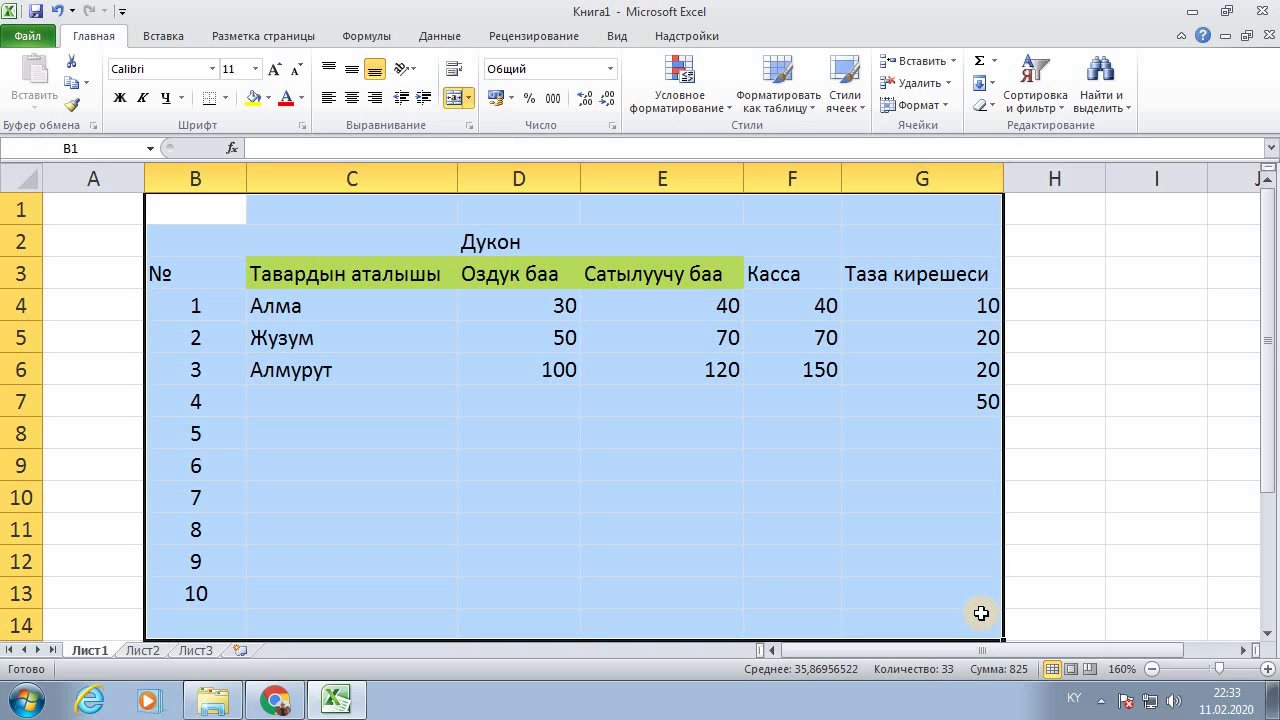
pyautogui.click(226, 97)
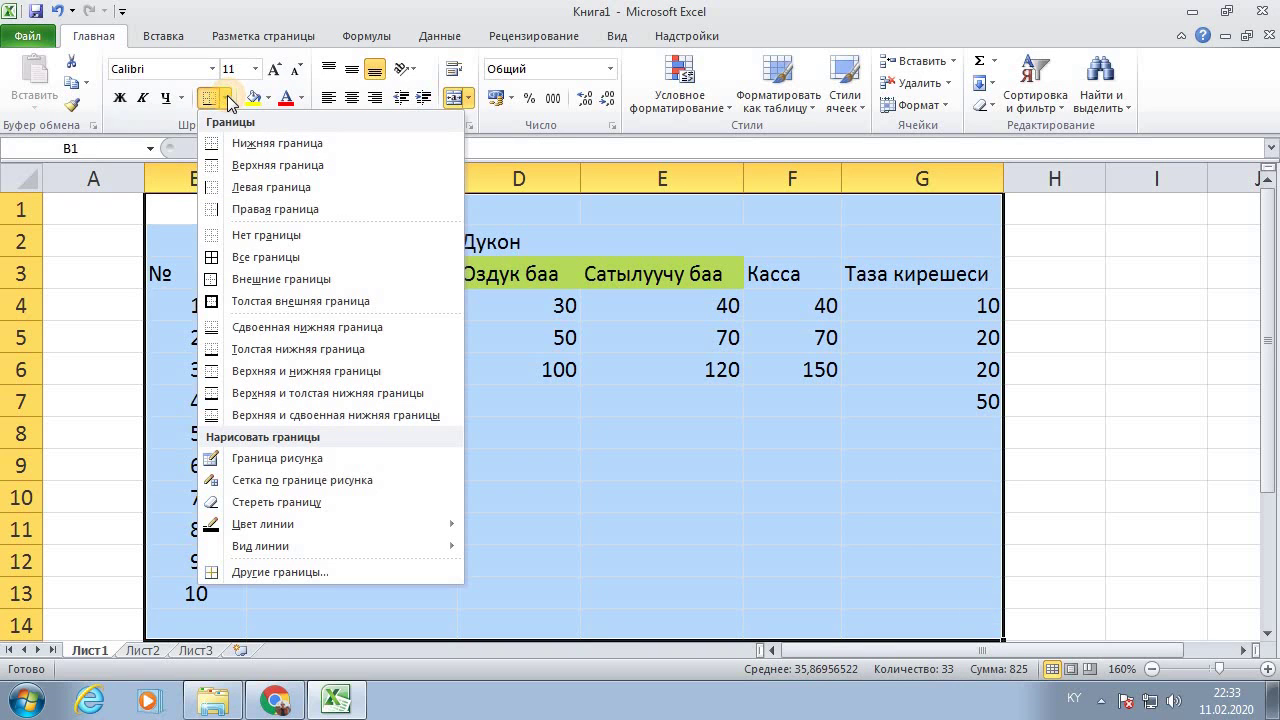
pyautogui.click(1030, 430)
pyautogui.moveTo(173, 217)
pyautogui.mouseDown()
pyautogui.moveTo(657, 274)
pyautogui.moveTo(931, 449)
pyautogui.moveTo(946, 586)
pyautogui.moveTo(1011, 557)
pyautogui.moveTo(908, 586)
pyautogui.mouseUp()
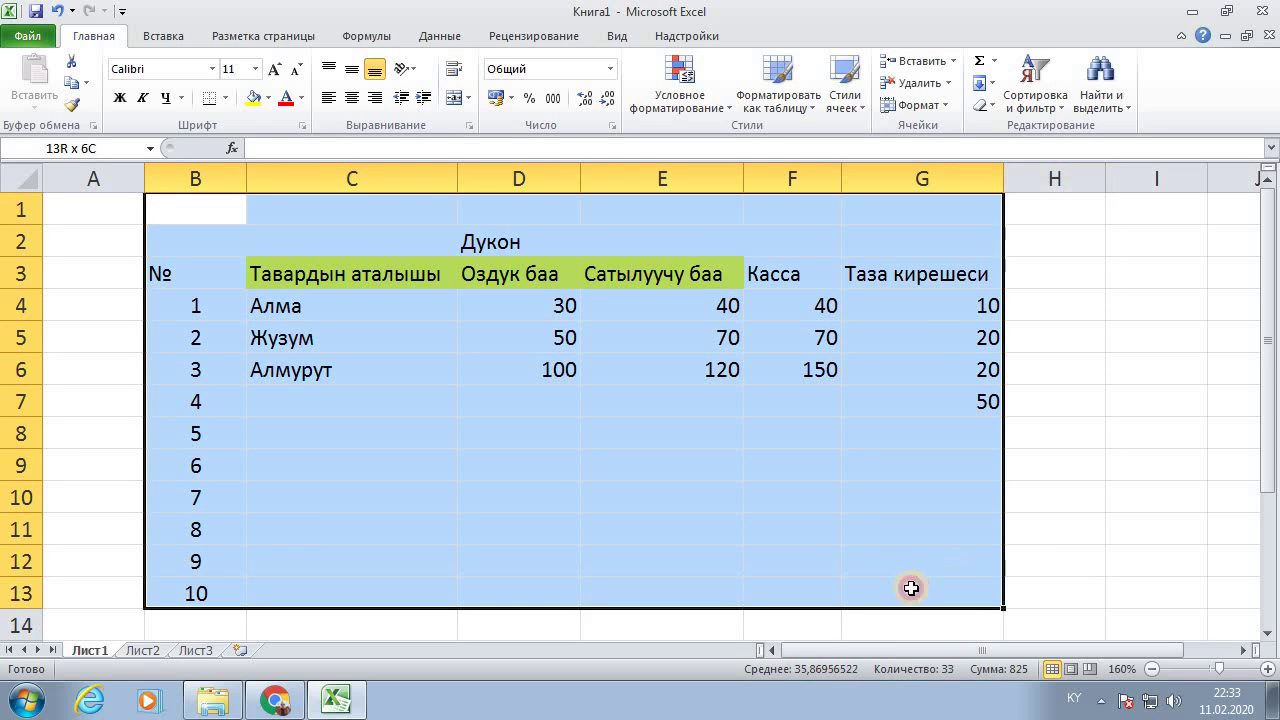
pyautogui.click(226, 97)
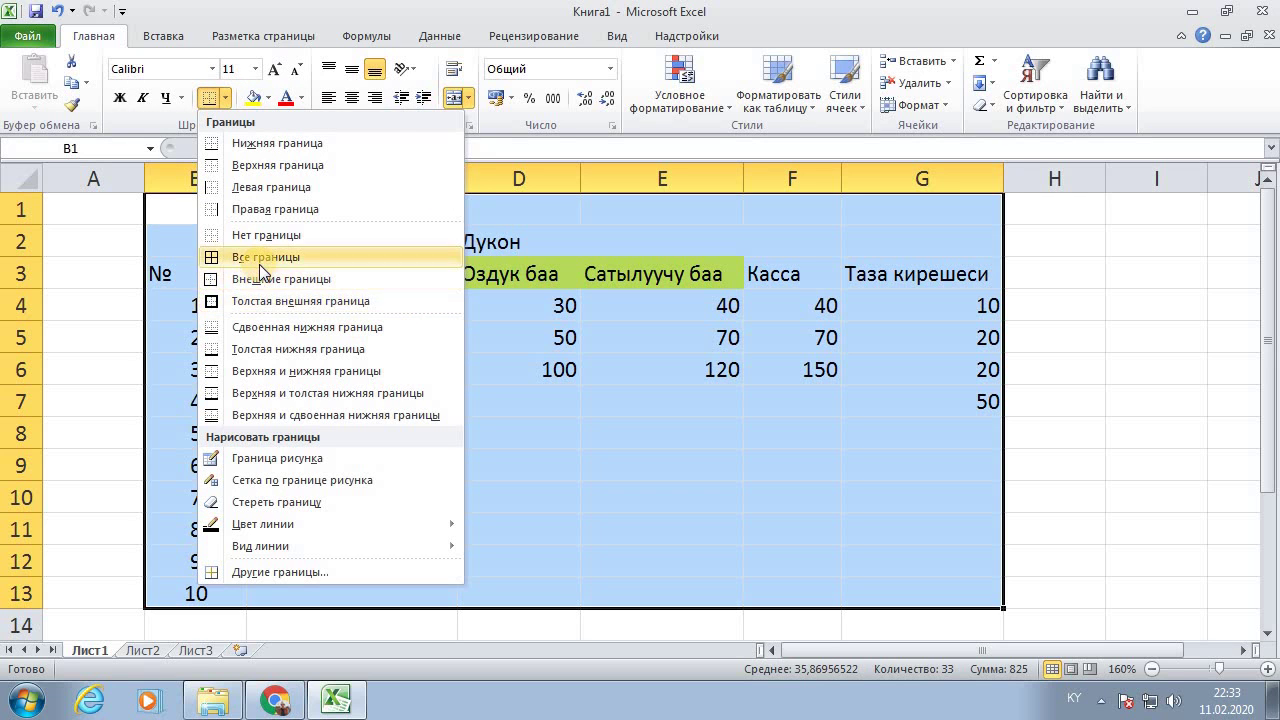
pyautogui.click(262, 259)
pyautogui.click(946, 485)
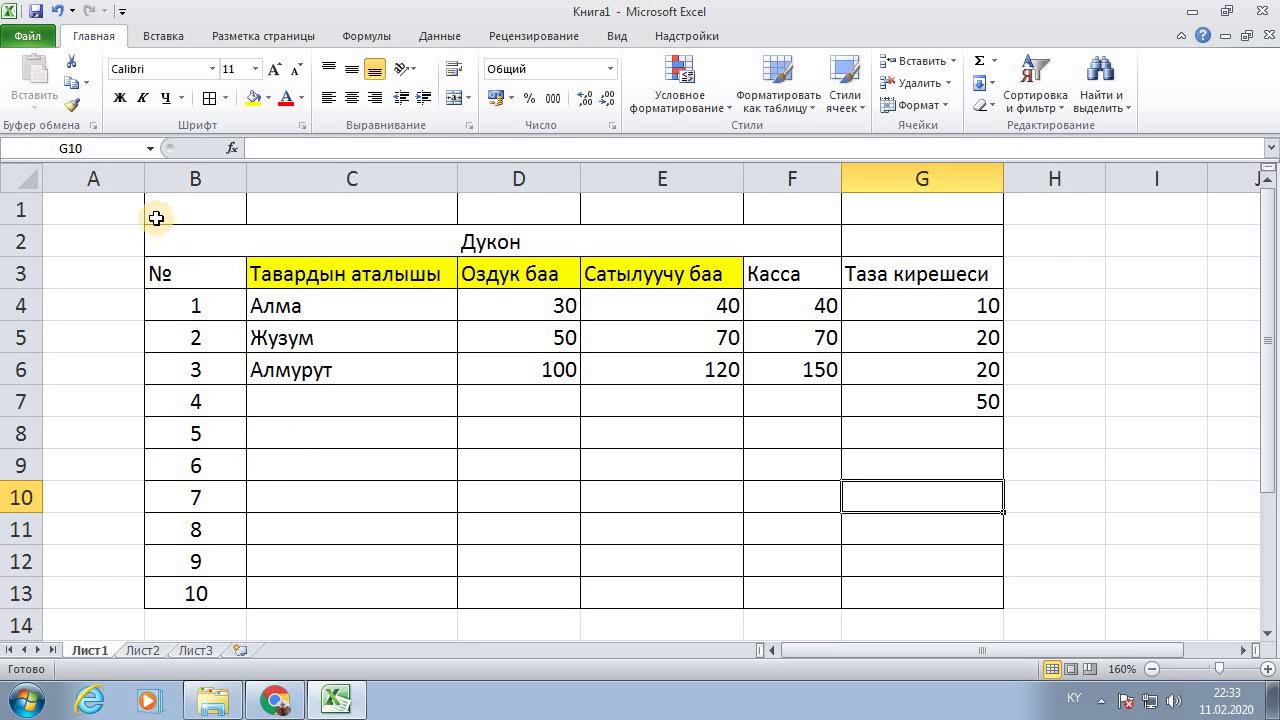
pyautogui.moveTo(157, 212)
pyautogui.mouseDown()
pyautogui.moveTo(809, 492)
pyautogui.moveTo(911, 603)
pyautogui.moveTo(927, 587)
pyautogui.mouseUp()
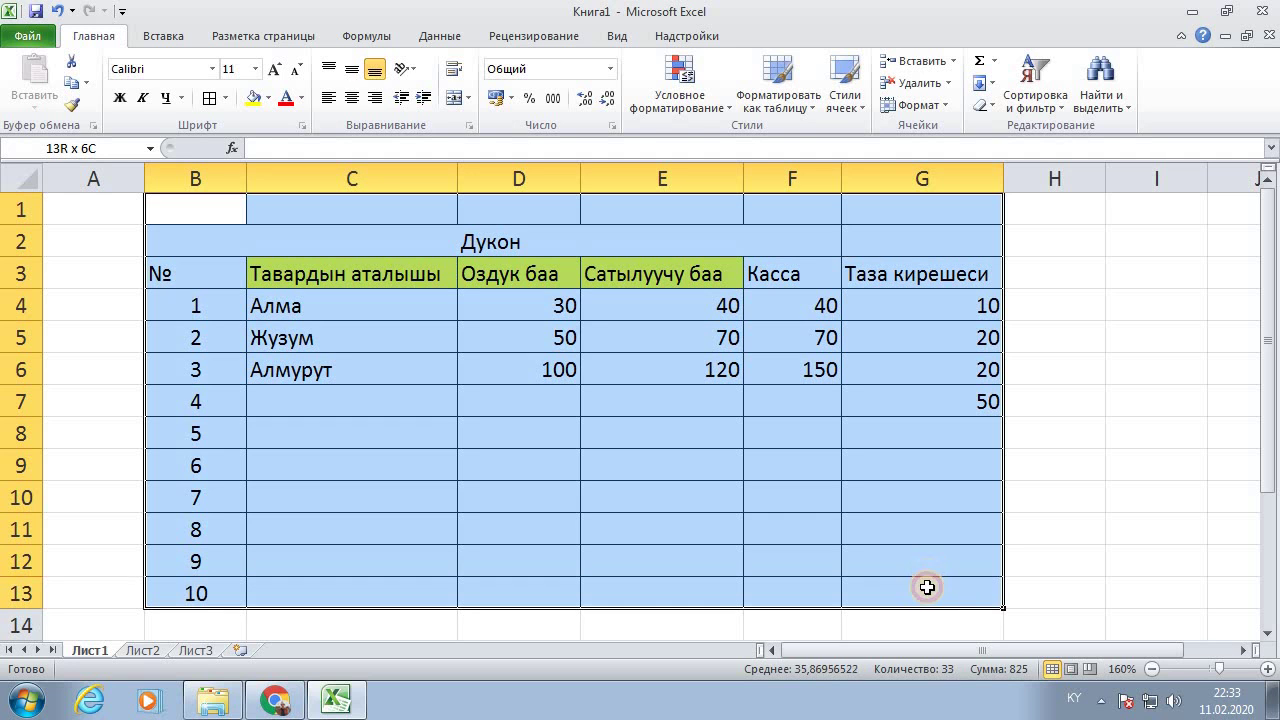
pyautogui.click(213, 700)
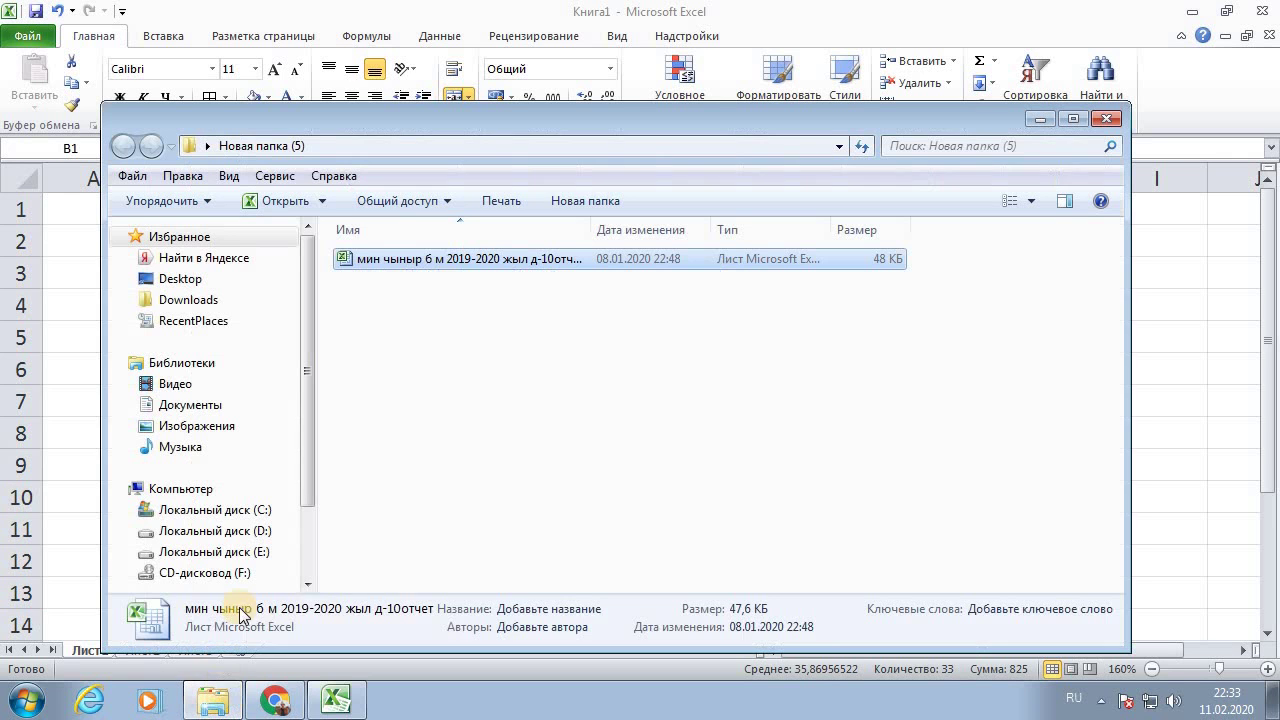
# Step: Open the library report workbook and select the fragment A3:E16 for printing
pyautogui.doubleClick(446, 258)
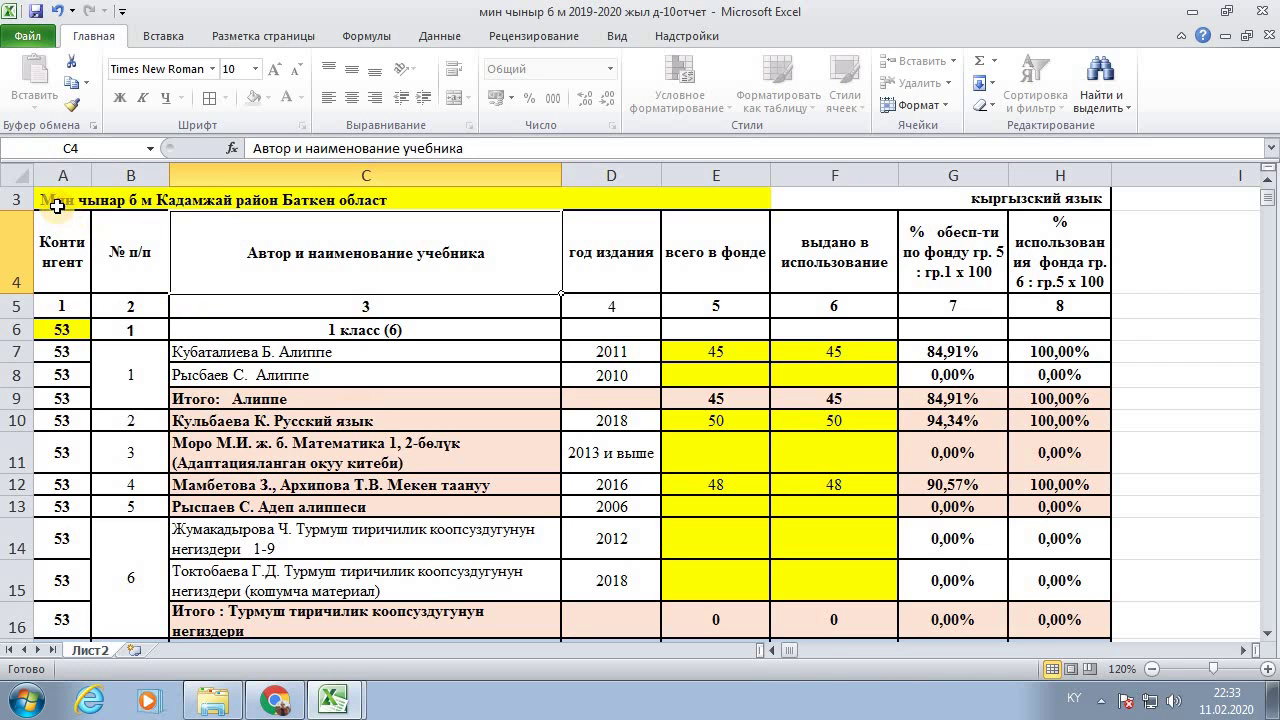
pyautogui.moveTo(50, 199); pyautogui.dragTo(950, 497)
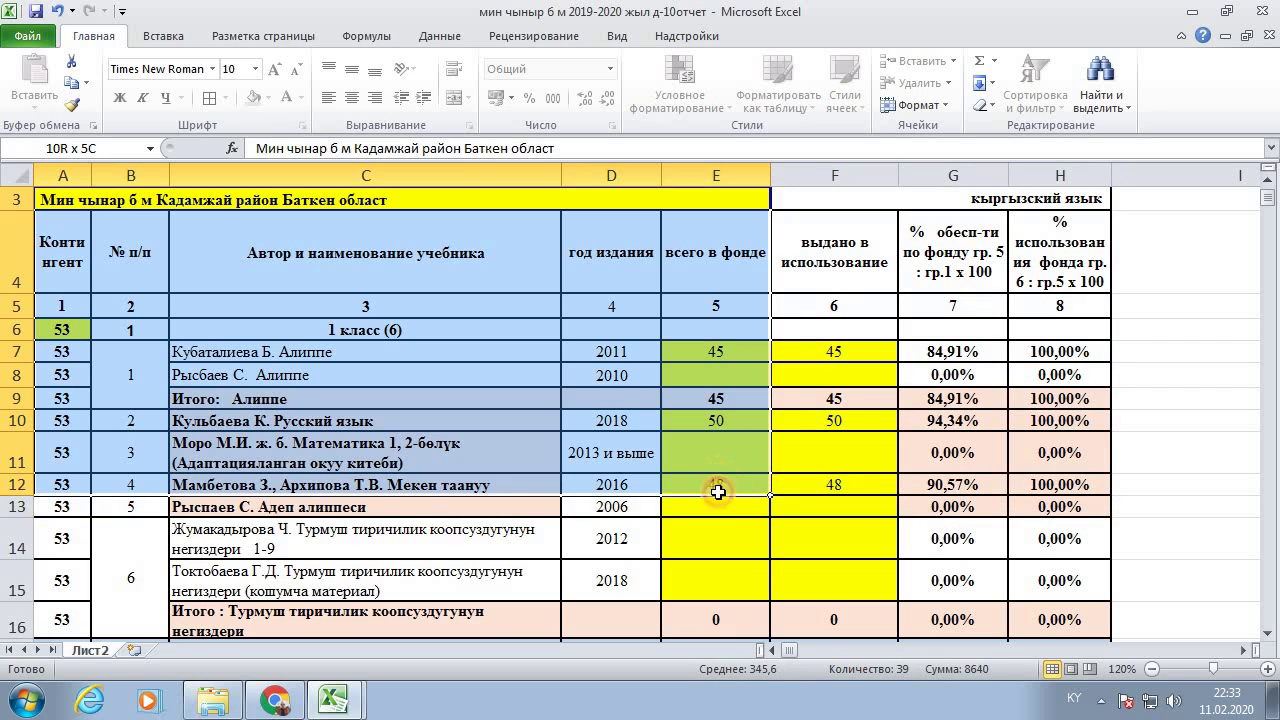
pyautogui.moveTo(950, 497); pyautogui.dragTo(738, 630)
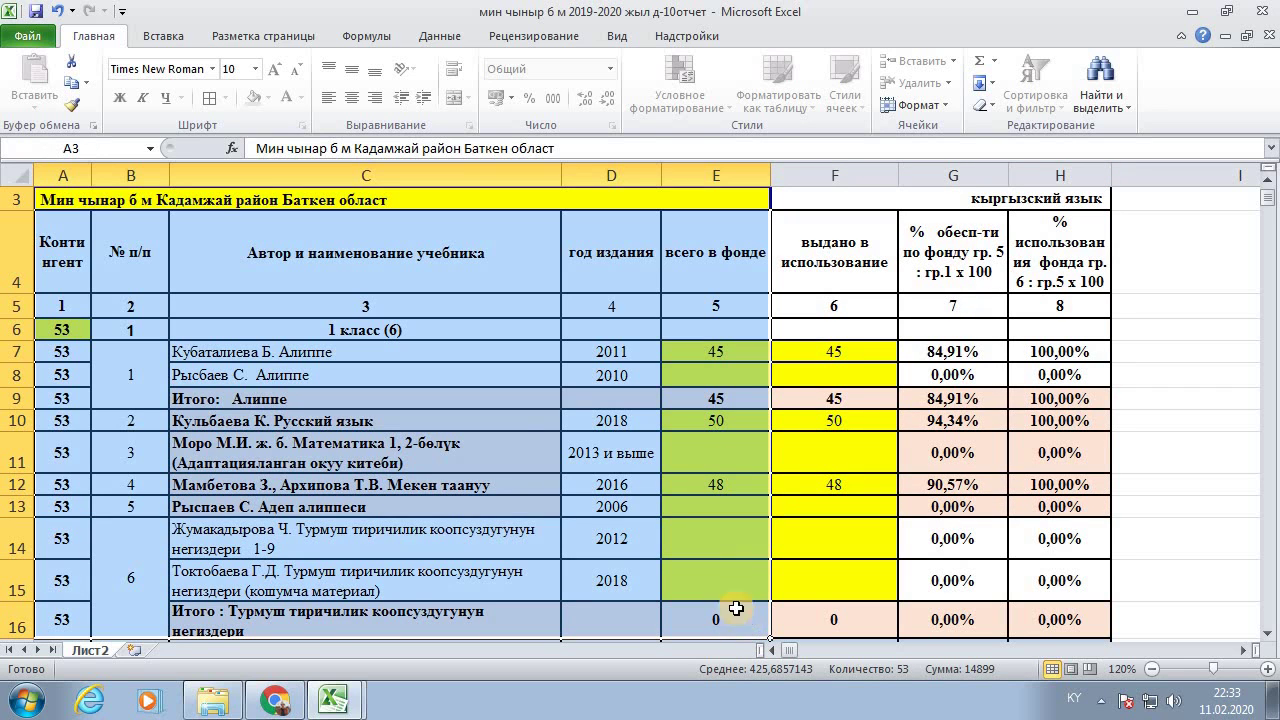
# Step: Set Печать to 'Напечатать выделенный фрагмент' and preview it as one page showing columns A–E
pyautogui.click(30, 37)
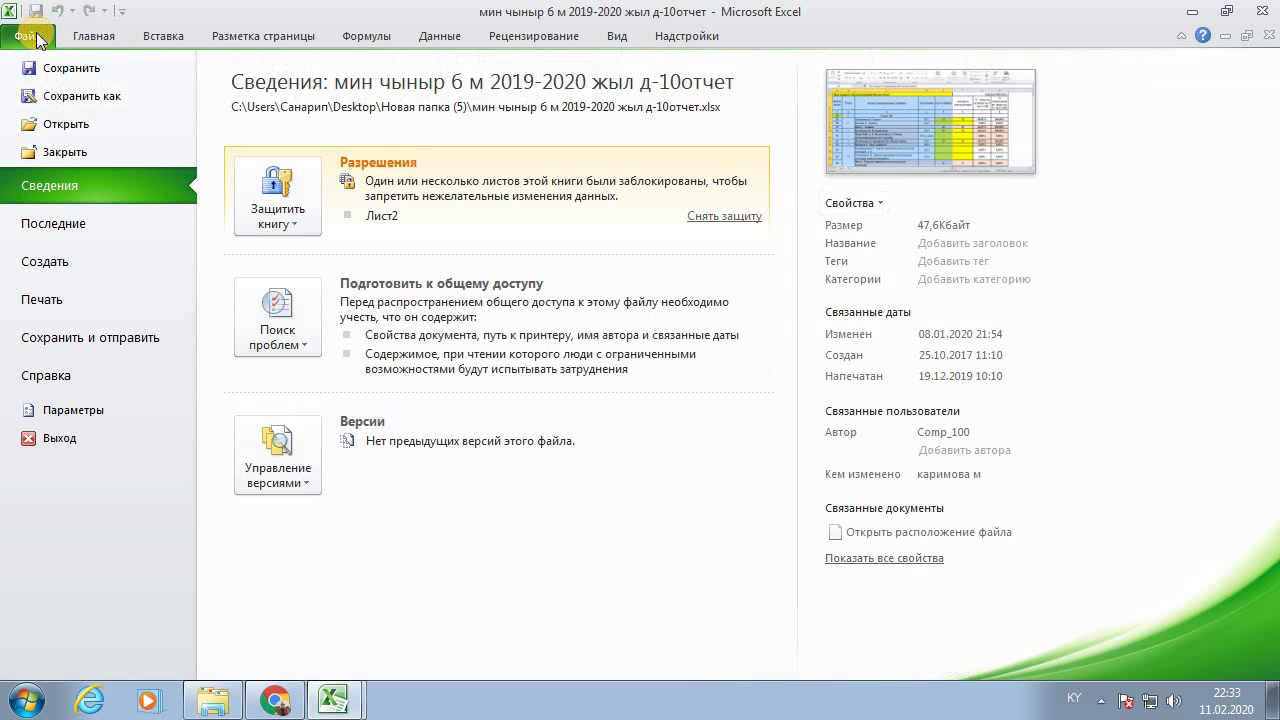
pyautogui.click(97, 295)
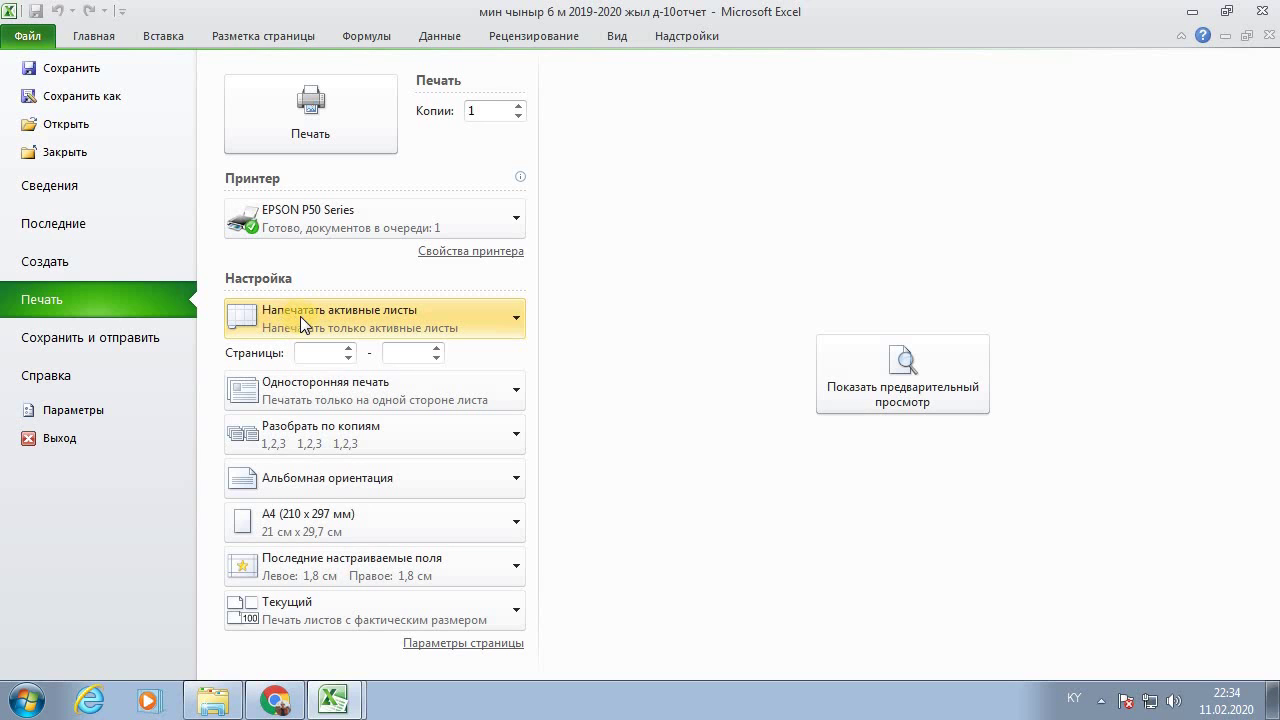
pyautogui.click(418, 319)
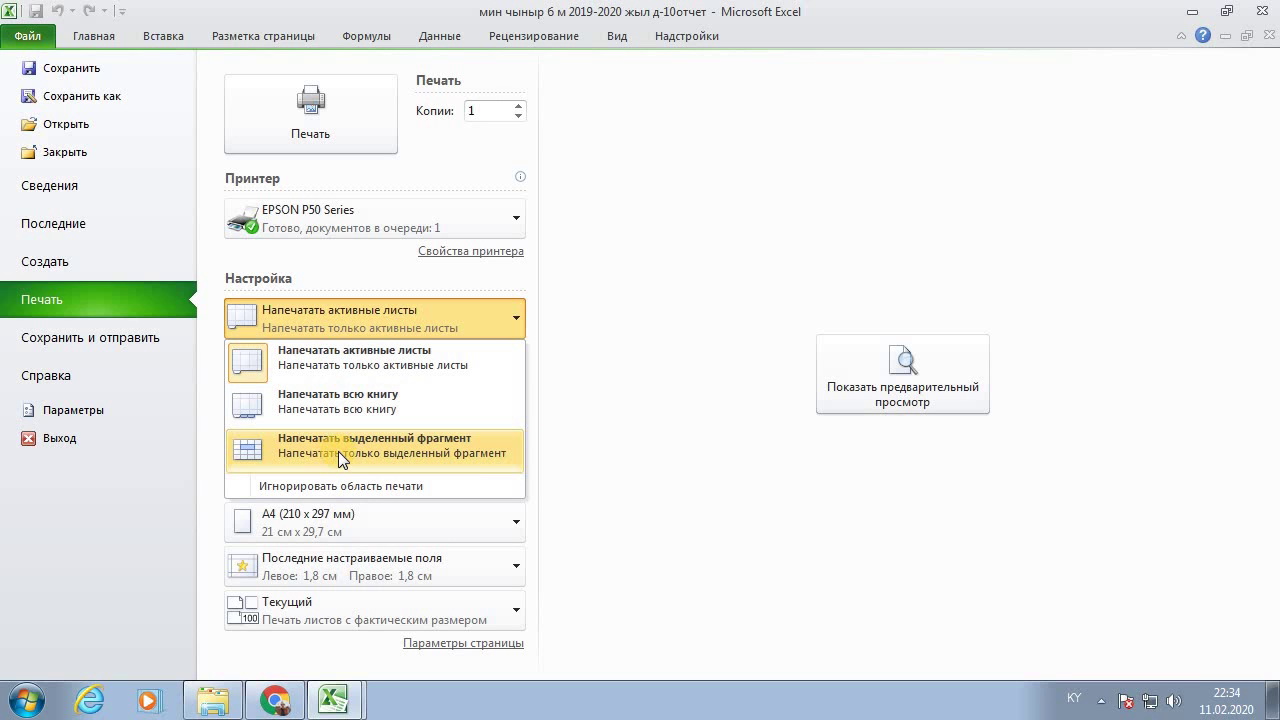
pyautogui.click(457, 447)
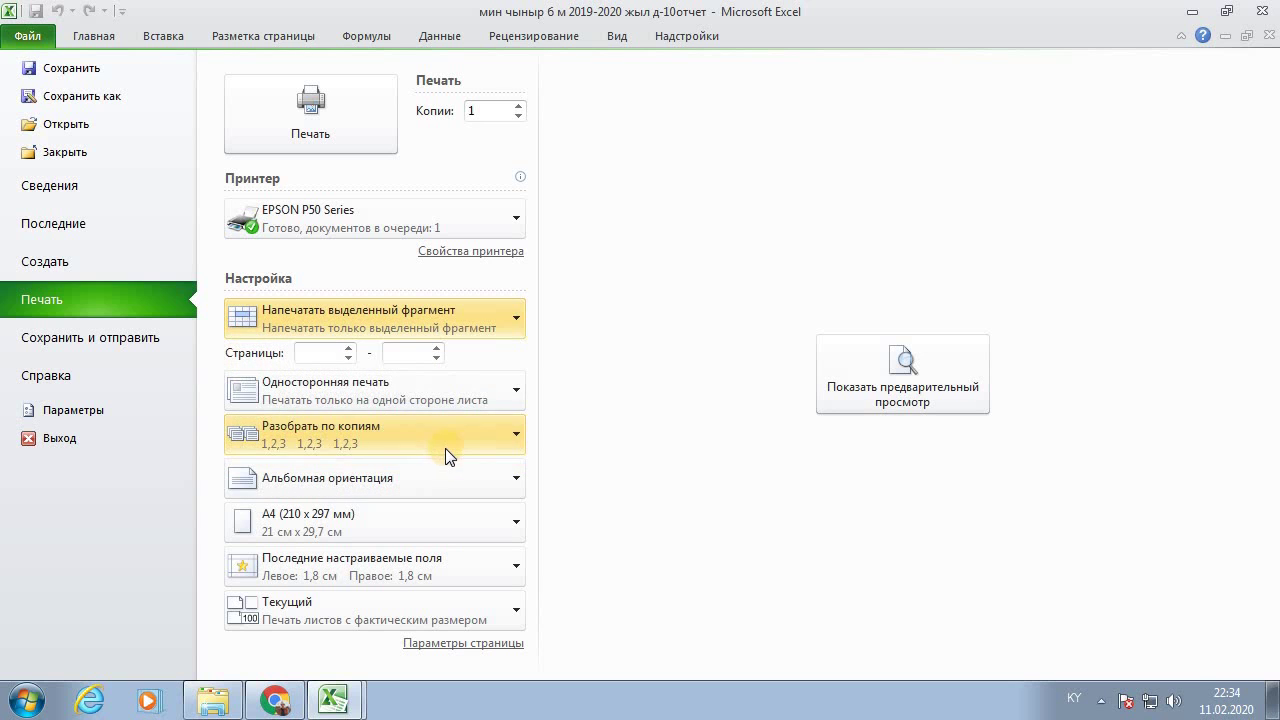
pyautogui.click(964, 378)
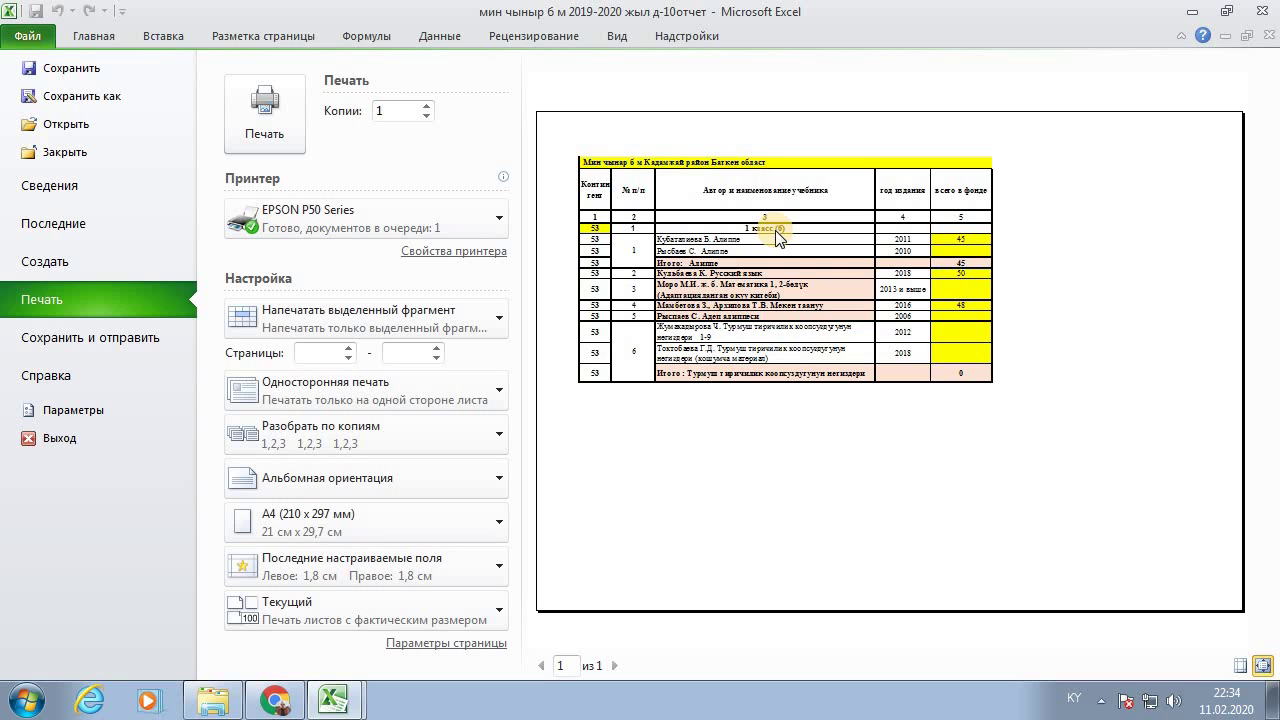
pyautogui.click(334, 326)
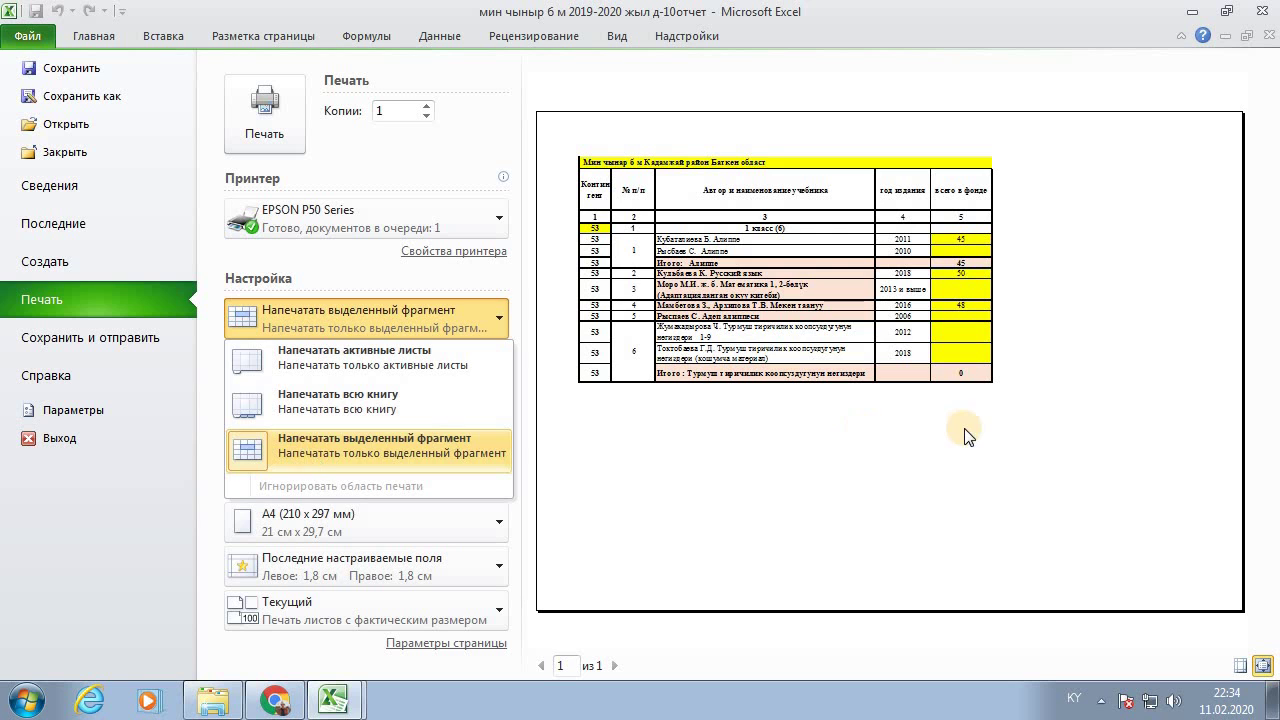
pyautogui.click(940, 436)
pyautogui.press('Escape')
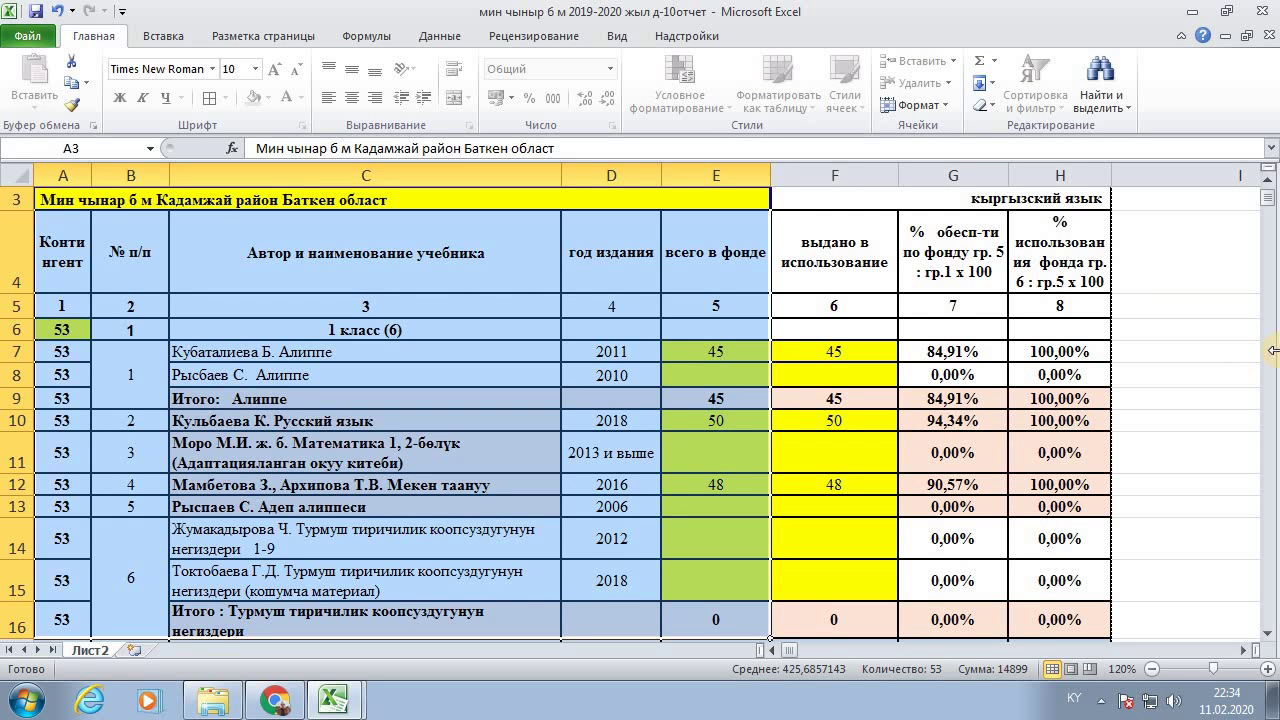
# Step: Deselect the fragment, then close the library report and Книга1 with 'Не сохранять'
pyautogui.click(1218, 331)
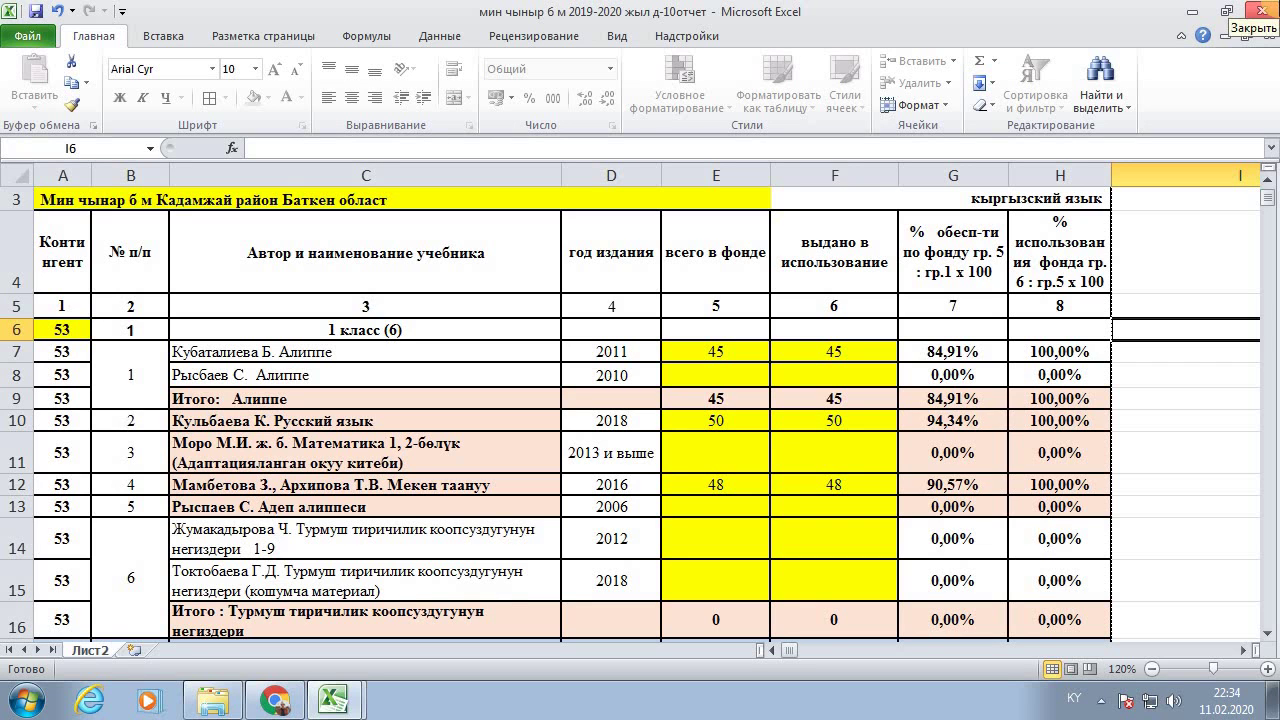
pyautogui.click(1262, 10)
pyautogui.click(640, 375)
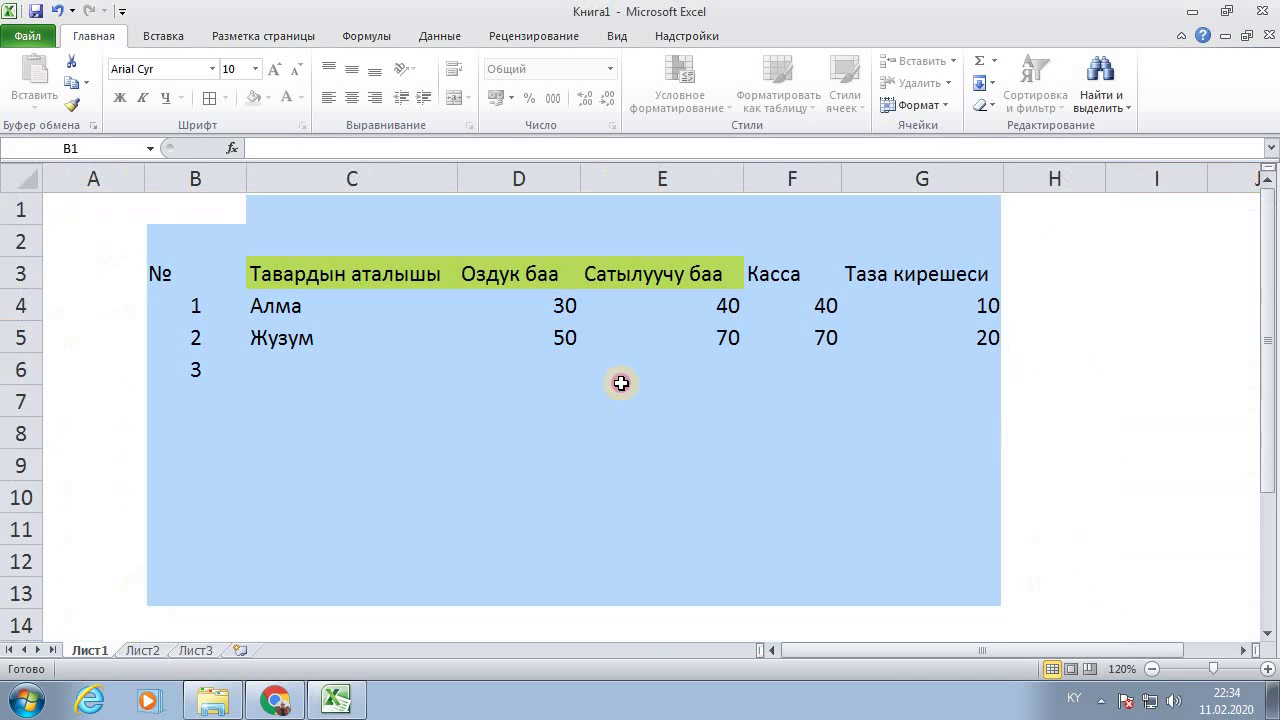
pyautogui.click(662, 374)
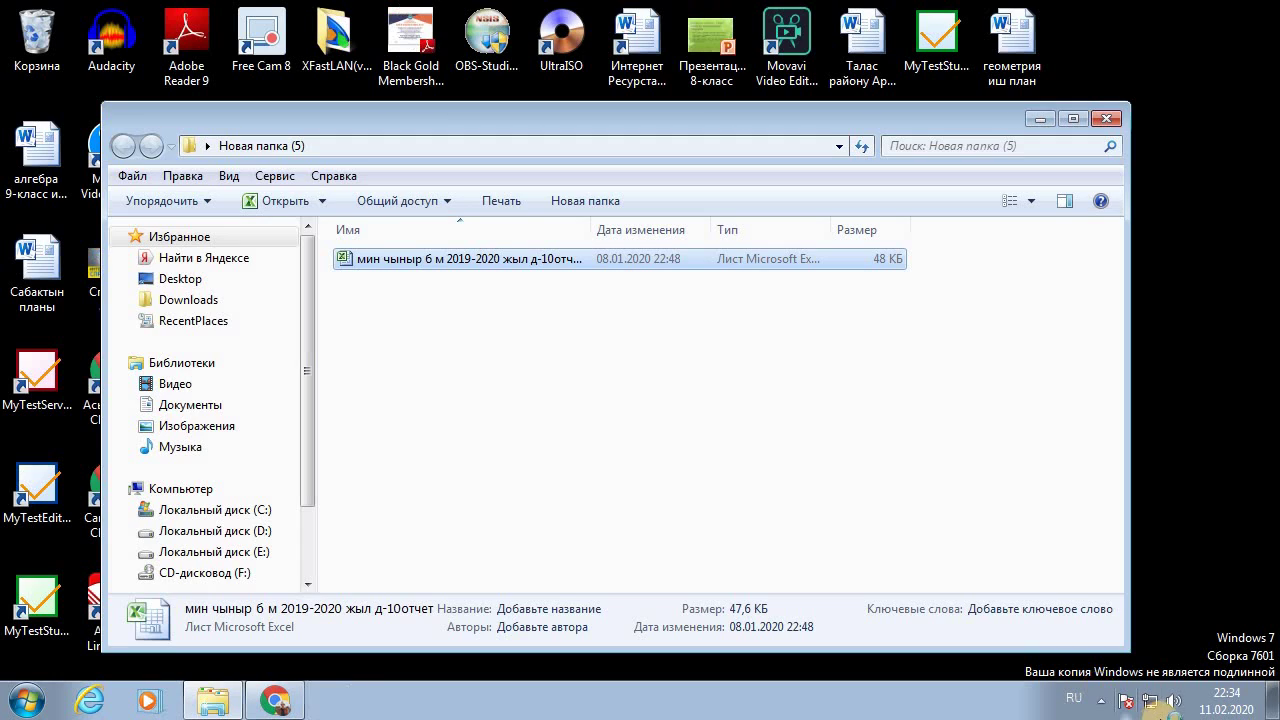